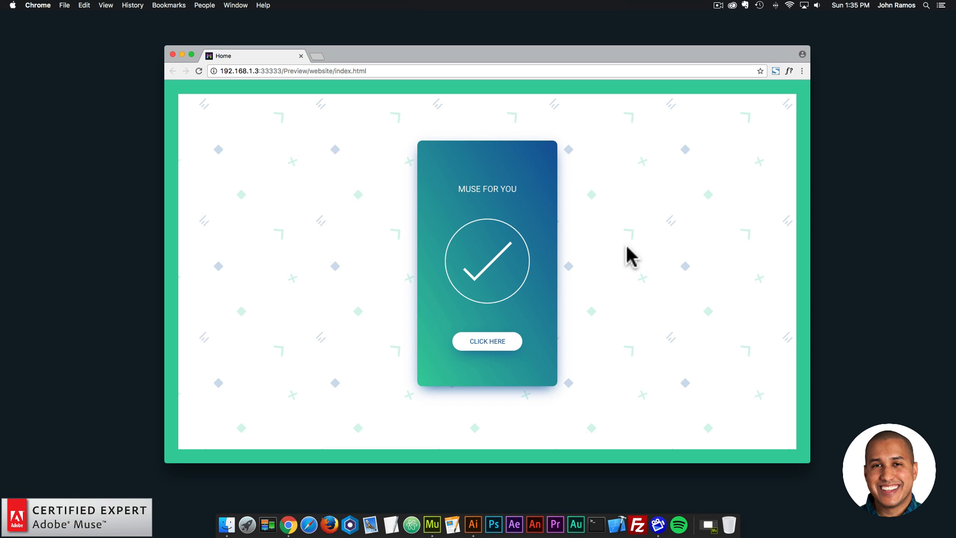
- Open patterninja.com in a new browser tab
{"action": "left_click", "coordinate": [316, 56]}
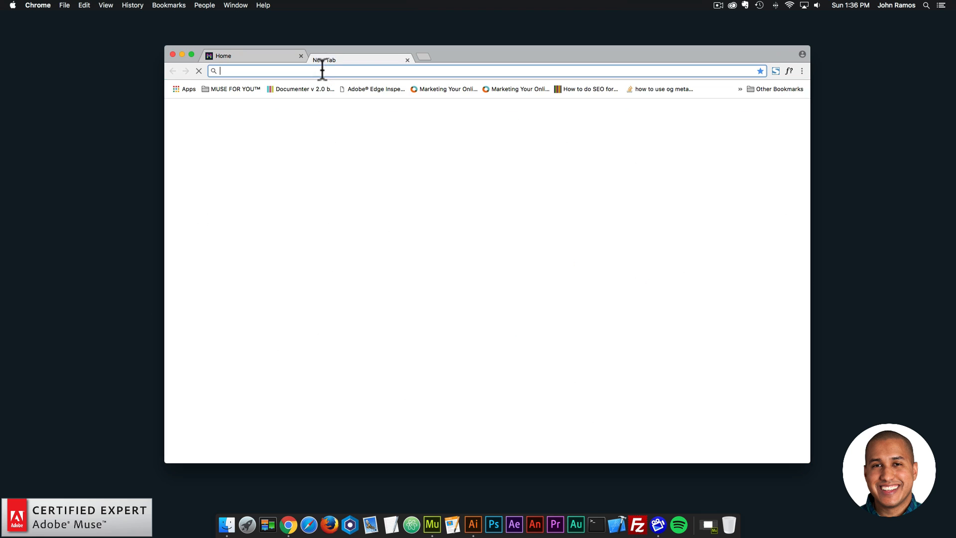
{"action": "type", "text": "patternin"}
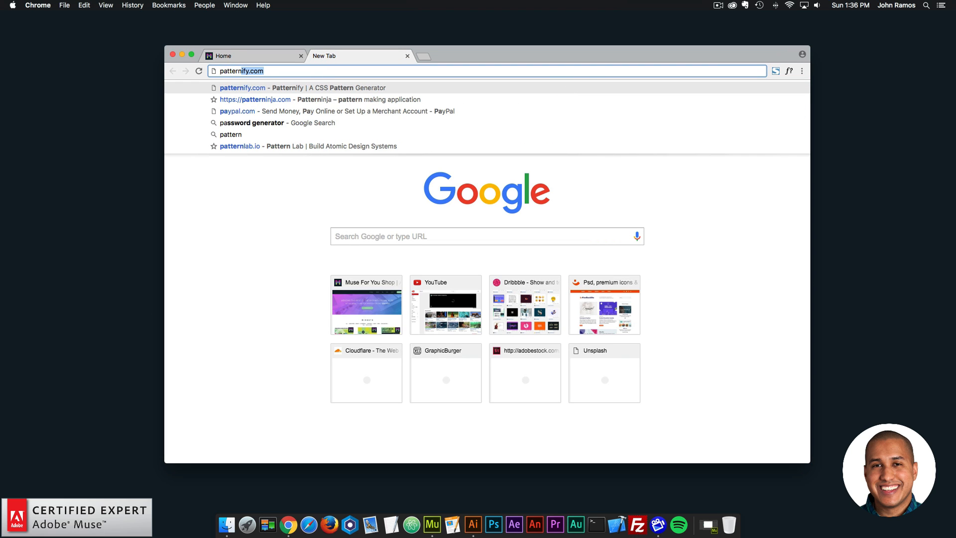
{"action": "type", "text": "ja"}
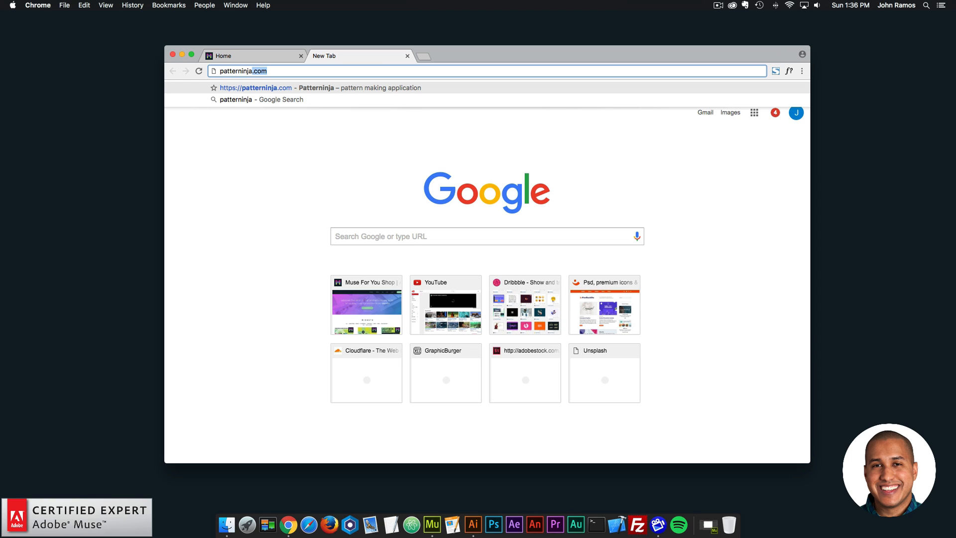
{"action": "type", "text": ".com"}
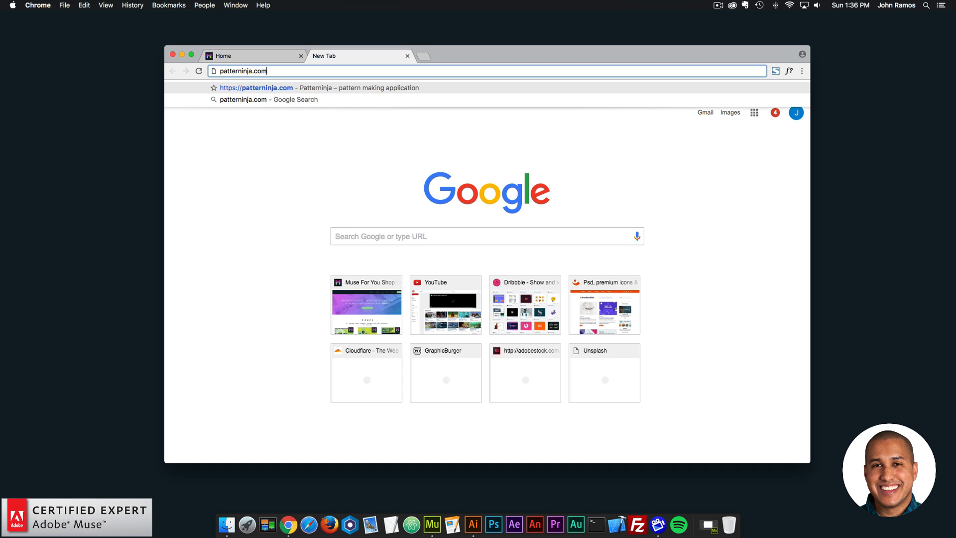
{"action": "key", "text": "Return"}
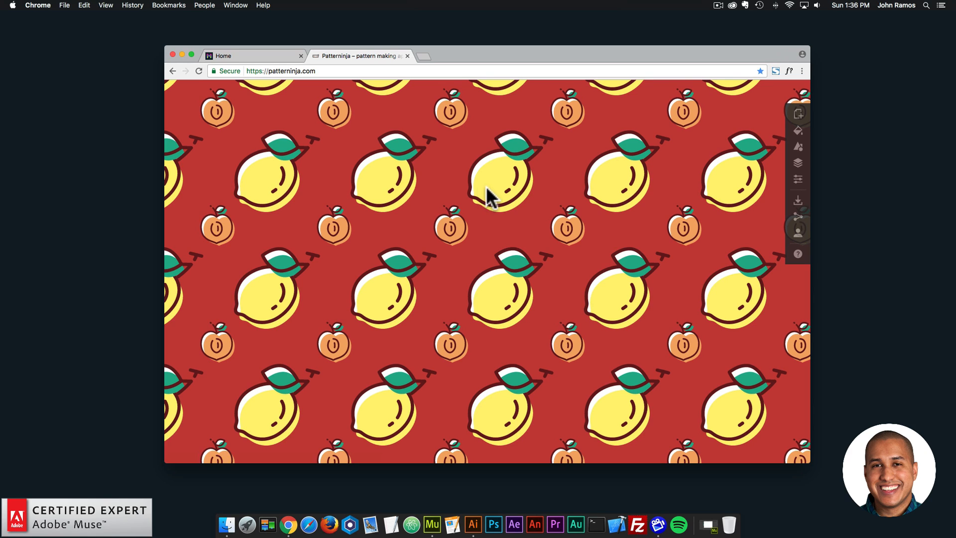
- Examine the sample fruit pattern at different zoom levels, its background colour setting and the library of ready-made images
{"action": "scroll", "coordinate": [609, 192], "scroll_direction": "down", "scroll_amount": 10}
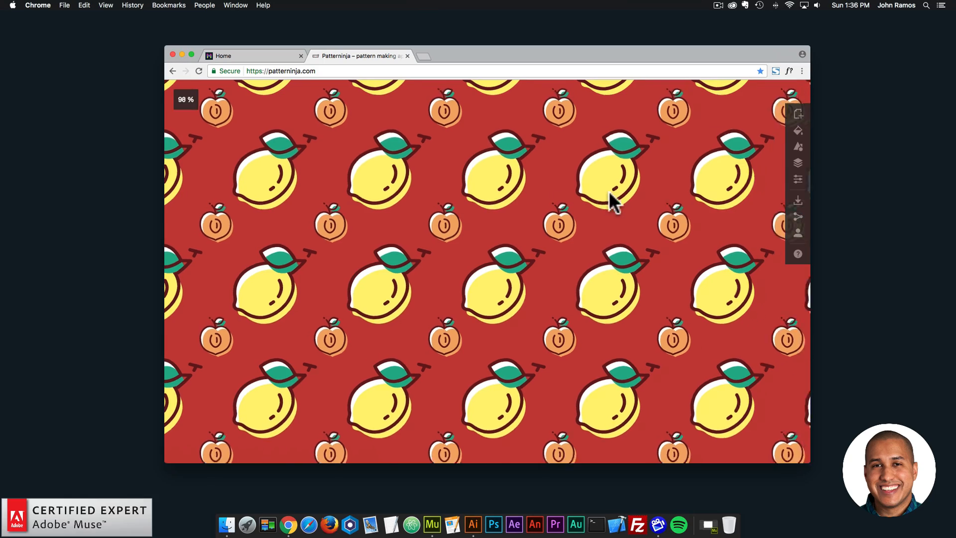
{"action": "scroll", "coordinate": [609, 193], "scroll_direction": "down", "scroll_amount": 3}
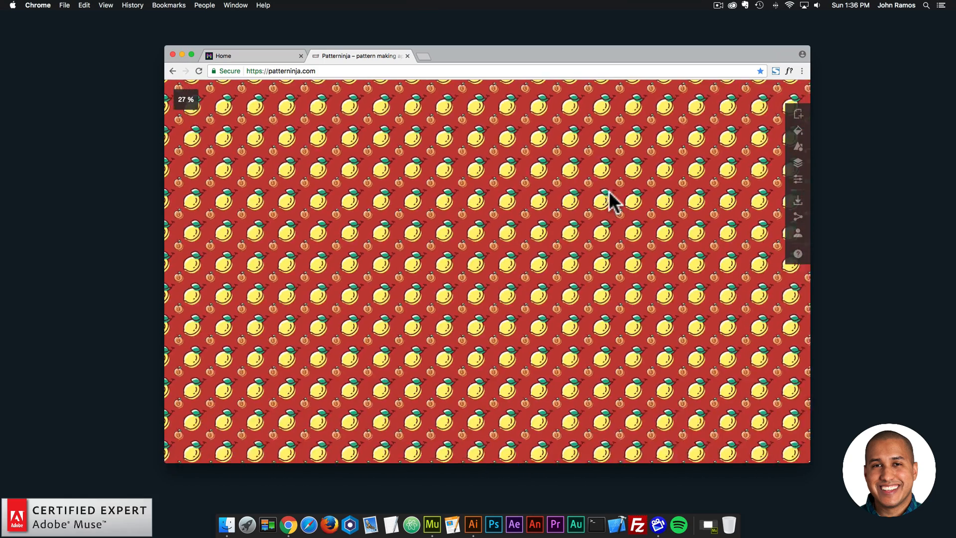
{"action": "scroll", "coordinate": [610, 192], "scroll_direction": "up", "scroll_amount": 10}
{"action": "scroll", "coordinate": [610, 198], "scroll_direction": "down", "scroll_amount": 2}
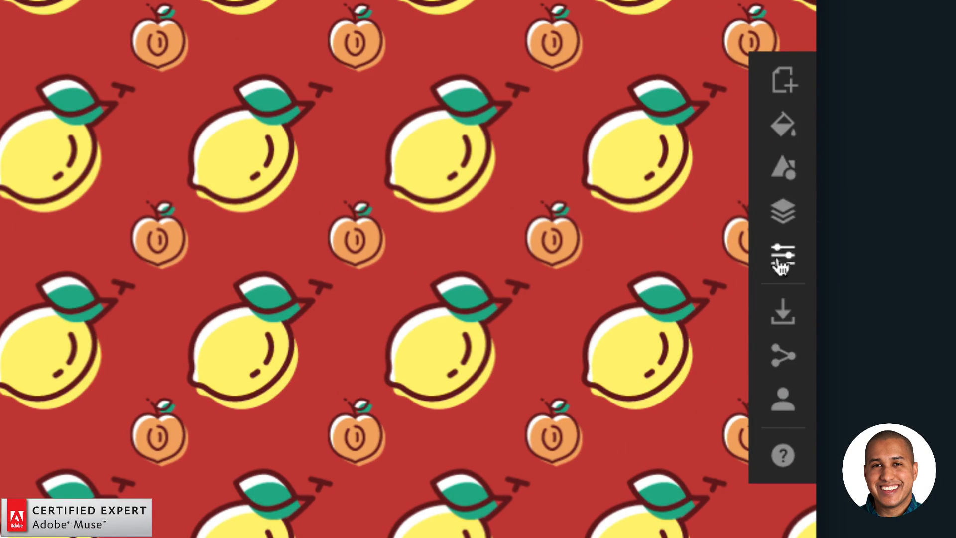
{"action": "left_click", "coordinate": [783, 126]}
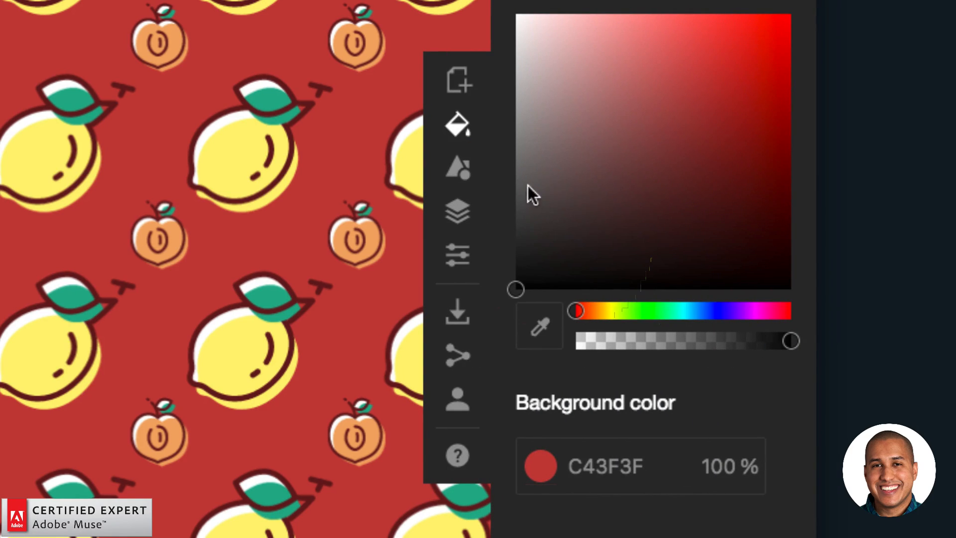
{"action": "left_click", "coordinate": [464, 172]}
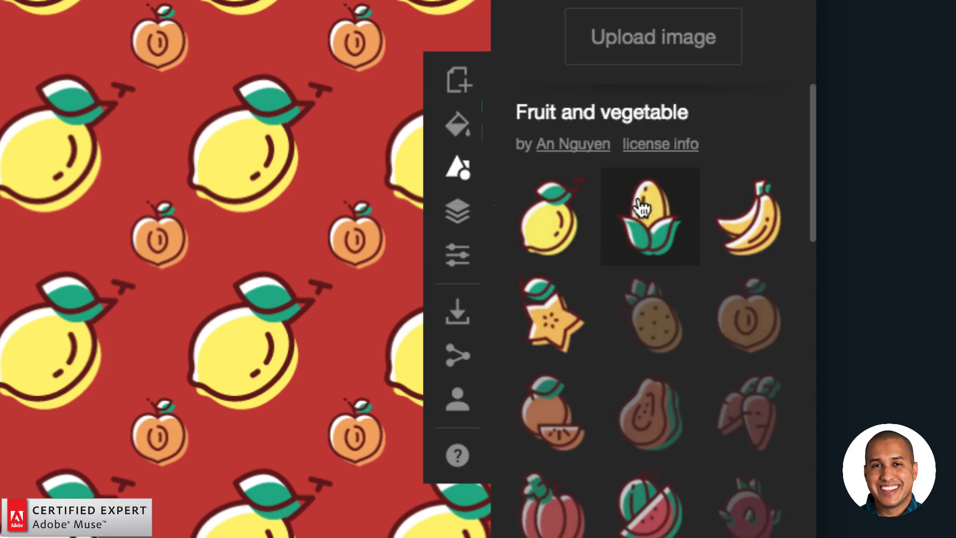
{"action": "scroll", "coordinate": [638, 215], "scroll_direction": "down", "scroll_amount": 3}
{"action": "scroll", "coordinate": [639, 217], "scroll_direction": "down", "scroll_amount": 10}
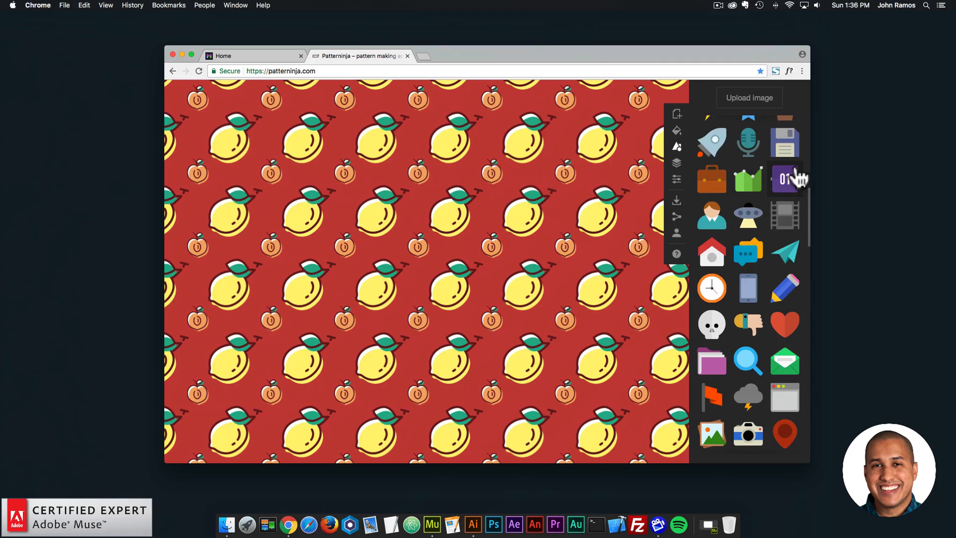
{"action": "scroll", "coordinate": [720, 349], "scroll_direction": "down", "scroll_amount": 5}
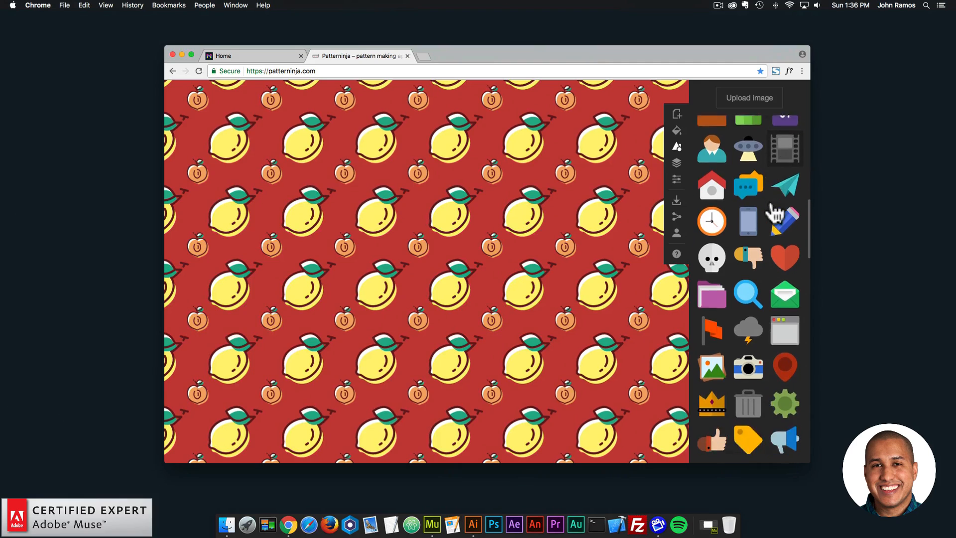
{"action": "scroll", "coordinate": [774, 214], "scroll_direction": "down", "scroll_amount": 15}
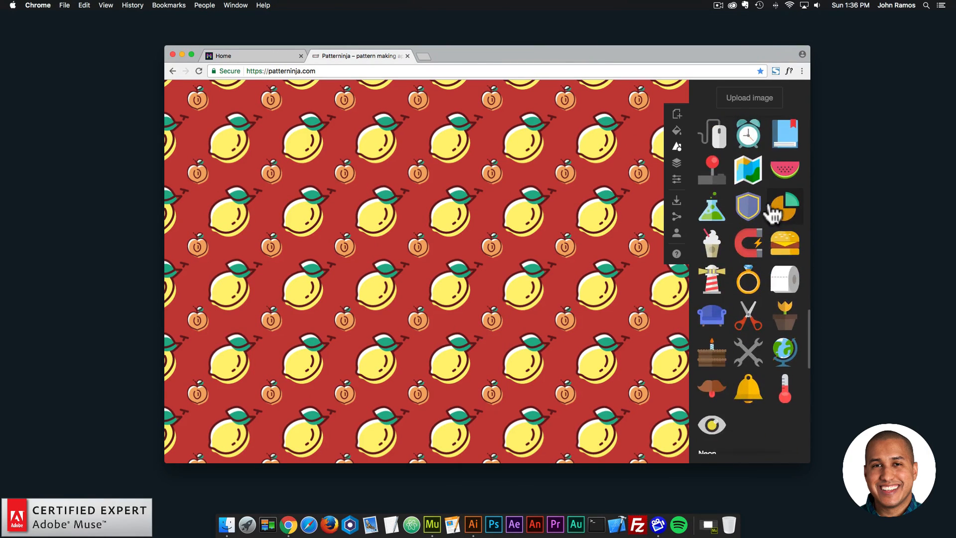
{"action": "scroll", "coordinate": [773, 214], "scroll_direction": "up", "scroll_amount": 20}
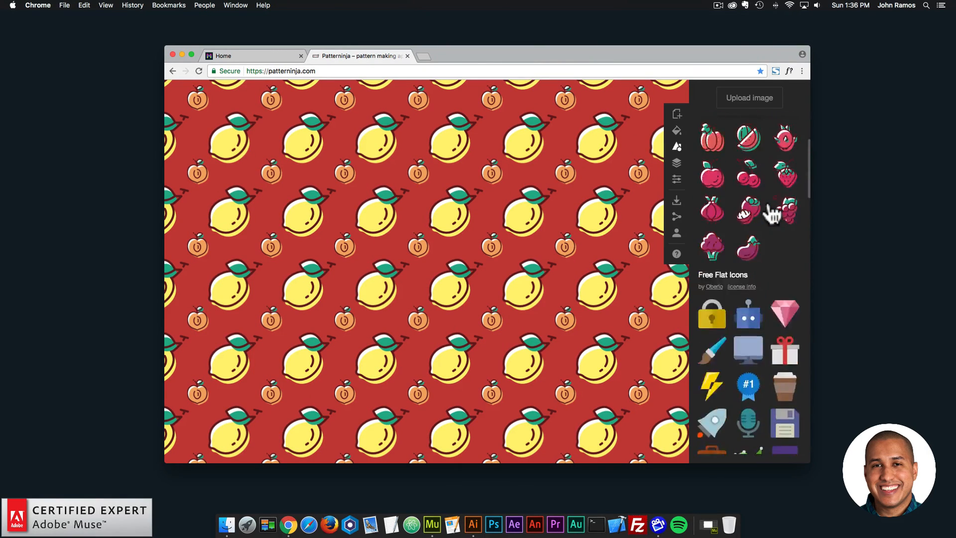
- Turn on show bounds and show grid in the pattern's view settings after checking the image layers
{"action": "left_click", "coordinate": [676, 162]}
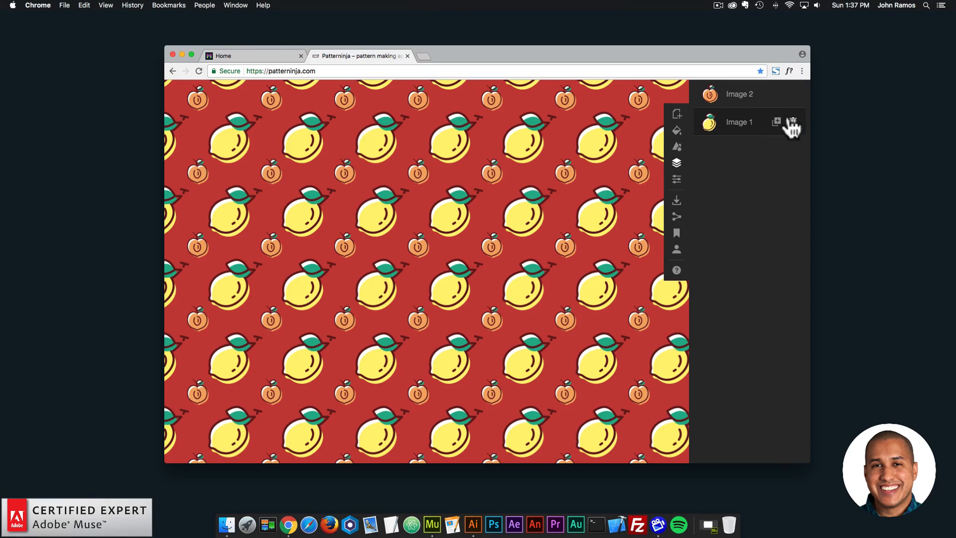
{"action": "left_click", "coordinate": [676, 179]}
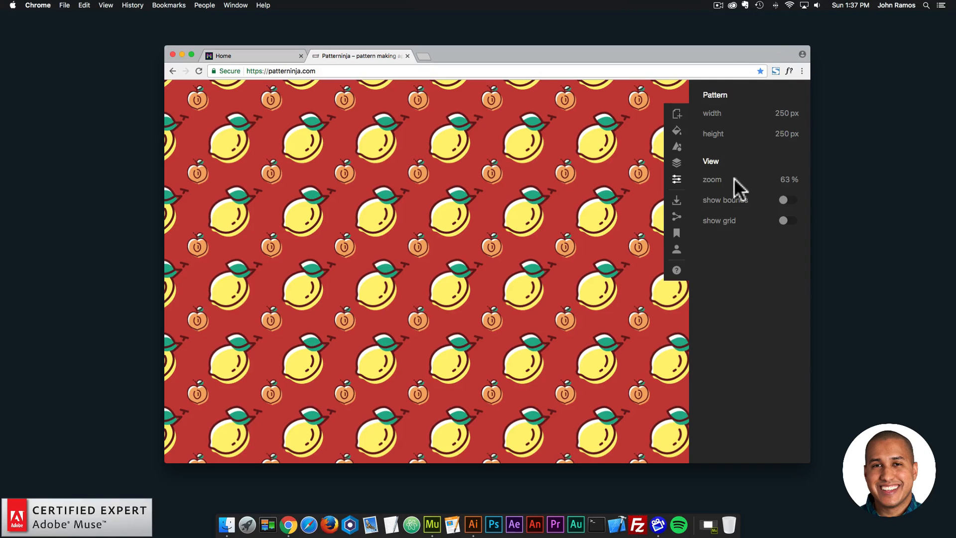
{"action": "scroll", "coordinate": [489, 176], "scroll_direction": "up", "scroll_amount": 3}
{"action": "scroll", "coordinate": [489, 176], "scroll_direction": "down", "scroll_amount": 3}
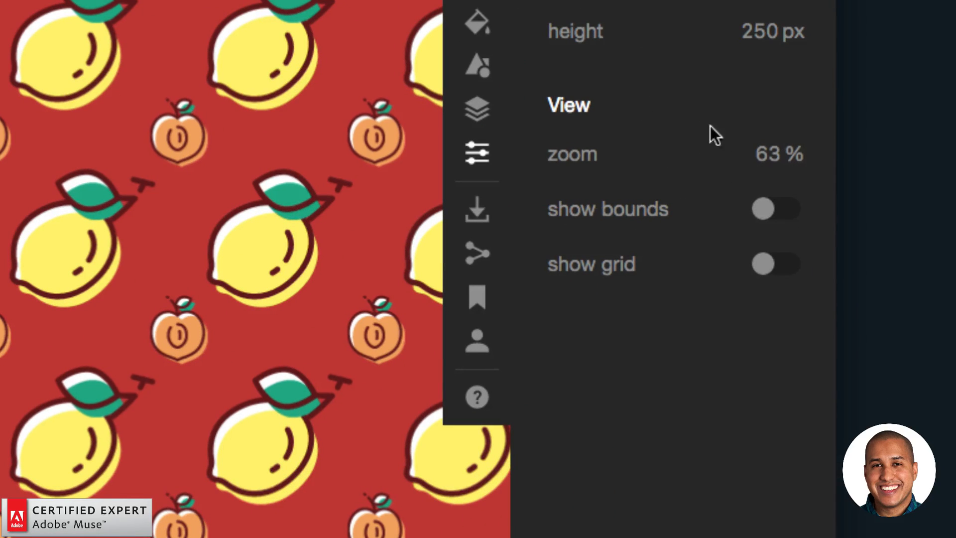
{"action": "left_click", "coordinate": [762, 210]}
{"action": "left_click", "coordinate": [762, 263]}
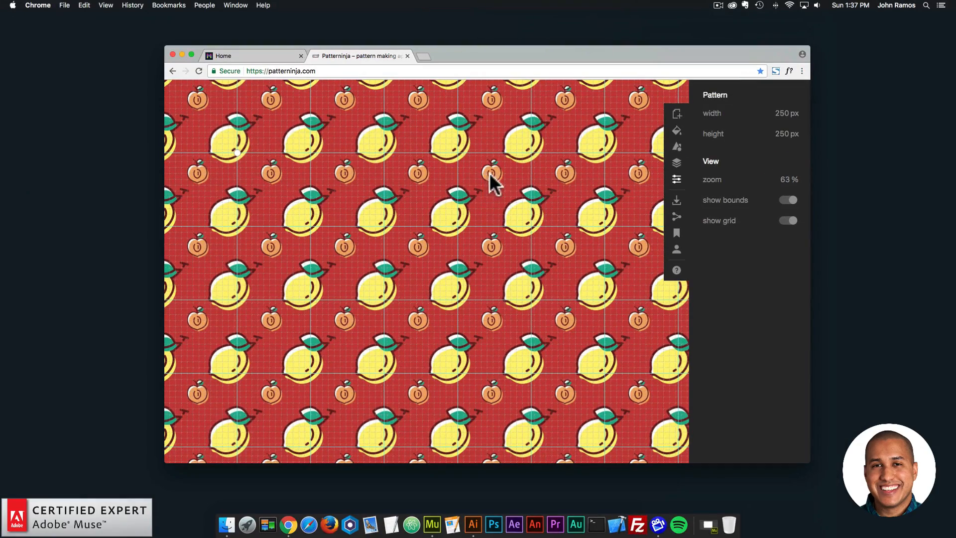
- Move the lemon and the peach slightly within the repeating tile of the sample pattern
{"action": "mouse_move", "coordinate": [451, 212]}
{"action": "left_mouse_down"}
{"action": "mouse_move", "coordinate": [482, 200]}
{"action": "mouse_move", "coordinate": [462, 222]}
{"action": "mouse_move", "coordinate": [491, 221]}
{"action": "mouse_move", "coordinate": [461, 224]}
{"action": "left_mouse_up"}
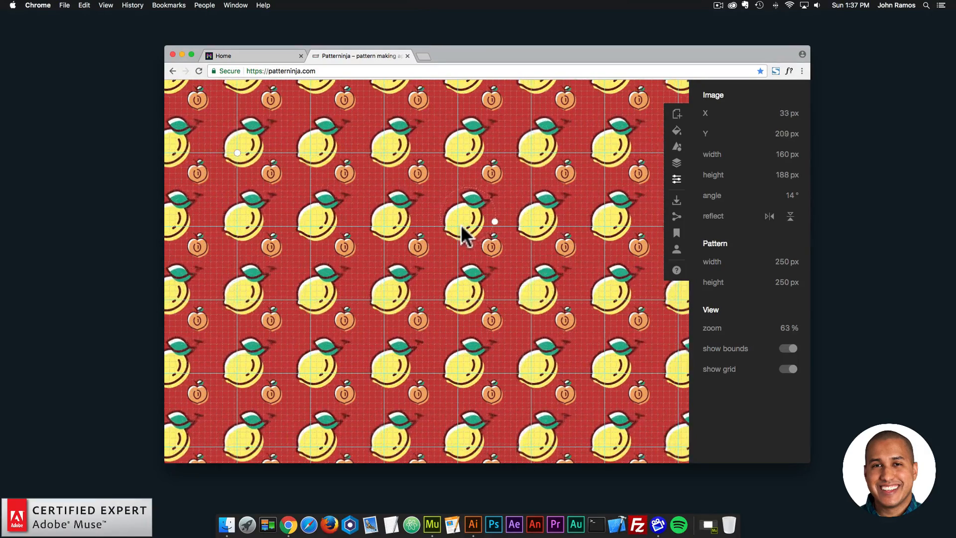
{"action": "mouse_move", "coordinate": [491, 174]}
{"action": "left_mouse_down"}
{"action": "mouse_move", "coordinate": [479, 186]}
{"action": "mouse_move", "coordinate": [501, 173]}
{"action": "left_mouse_up"}
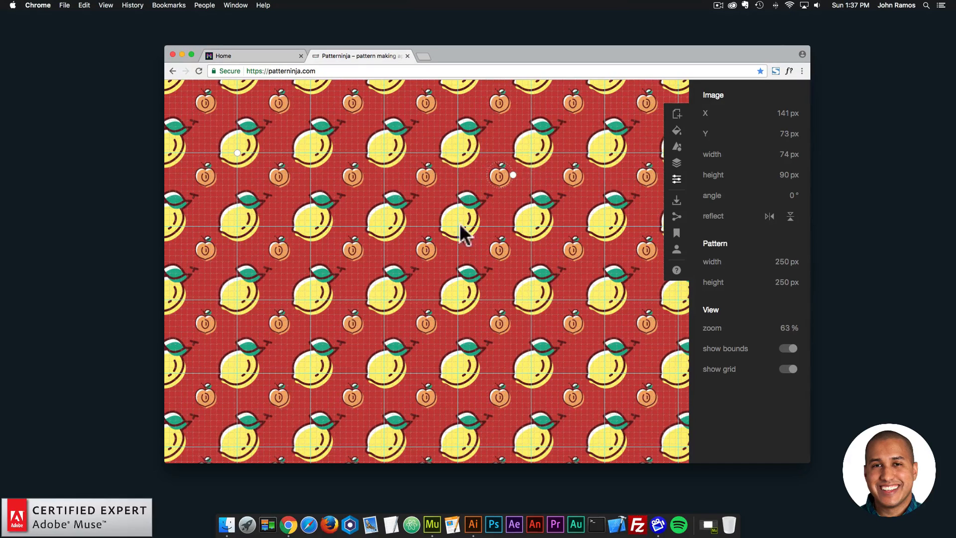
{"action": "left_click_drag", "start_coordinate": [468, 214], "coordinate": [469, 213]}
{"action": "left_click_drag", "start_coordinate": [501, 176], "coordinate": [496, 176]}
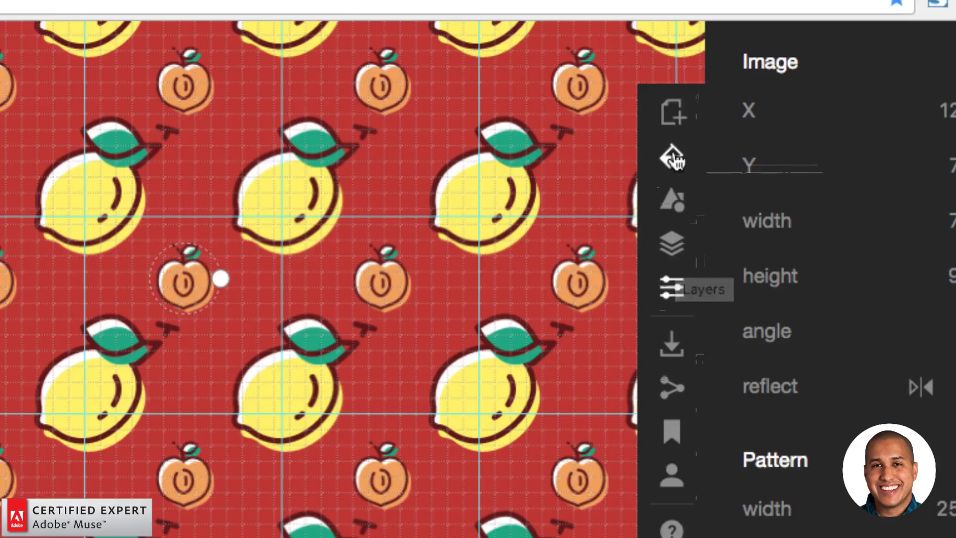
- Create a new blank pattern without saving the current one
{"action": "left_click", "coordinate": [673, 115]}
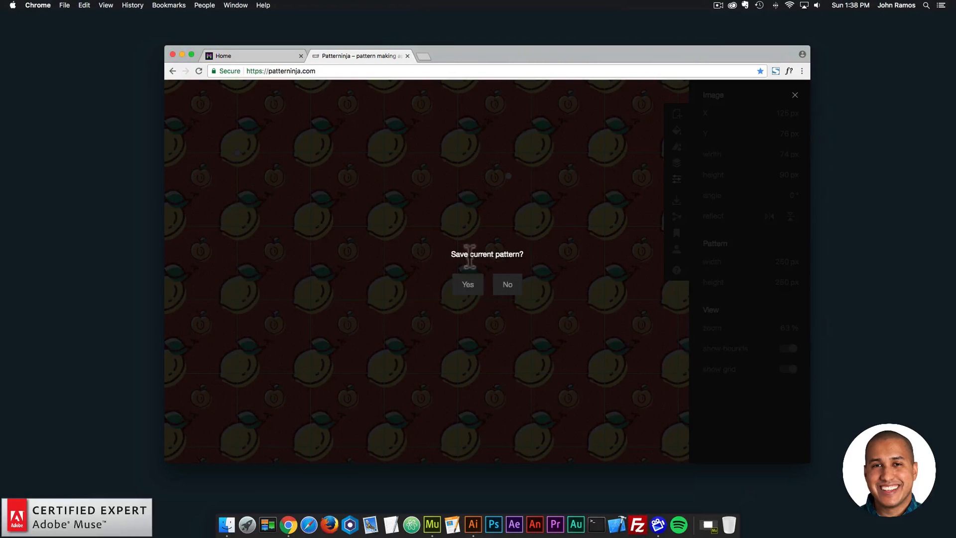
{"action": "left_click", "coordinate": [509, 294]}
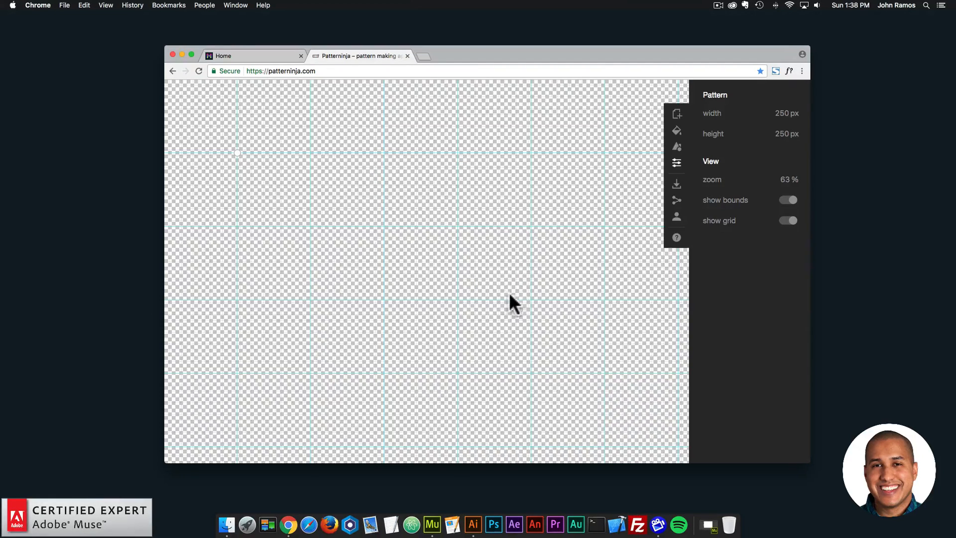
{"action": "left_click_drag", "start_coordinate": [537, 49], "coordinate": [556, 48]}
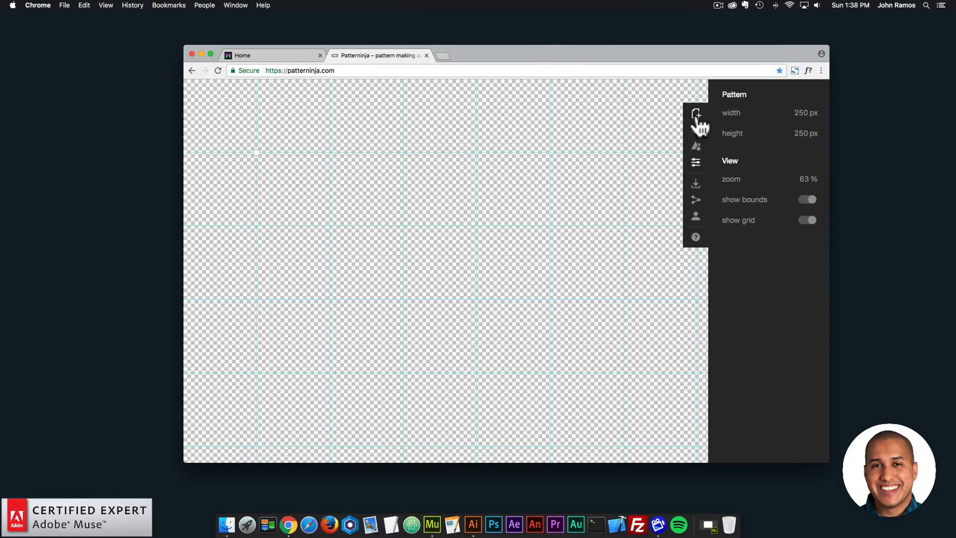
- Switch to Finder, open the SVG folder inside Paticons and show its files as icons in an enlarged window
{"action": "left_click", "coordinate": [697, 147]}
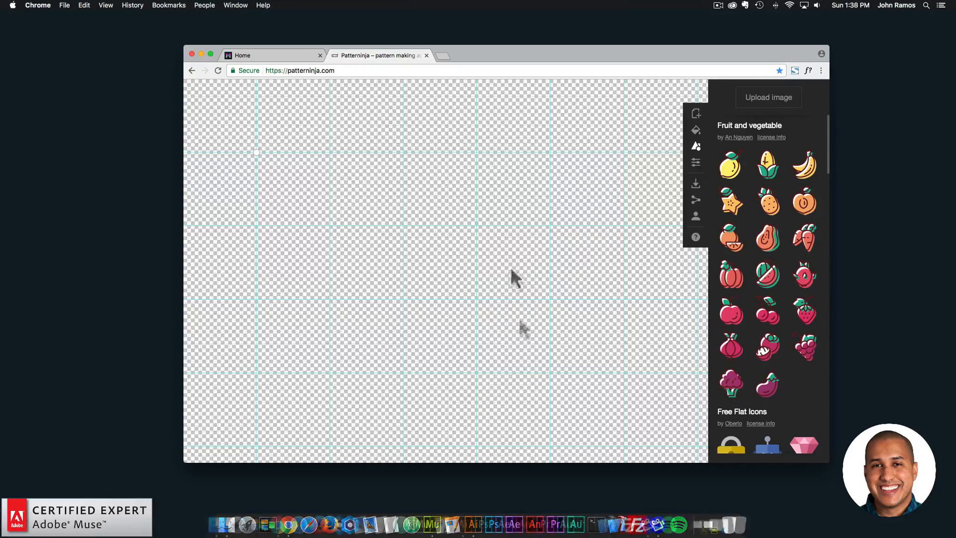
{"action": "left_click", "coordinate": [227, 523]}
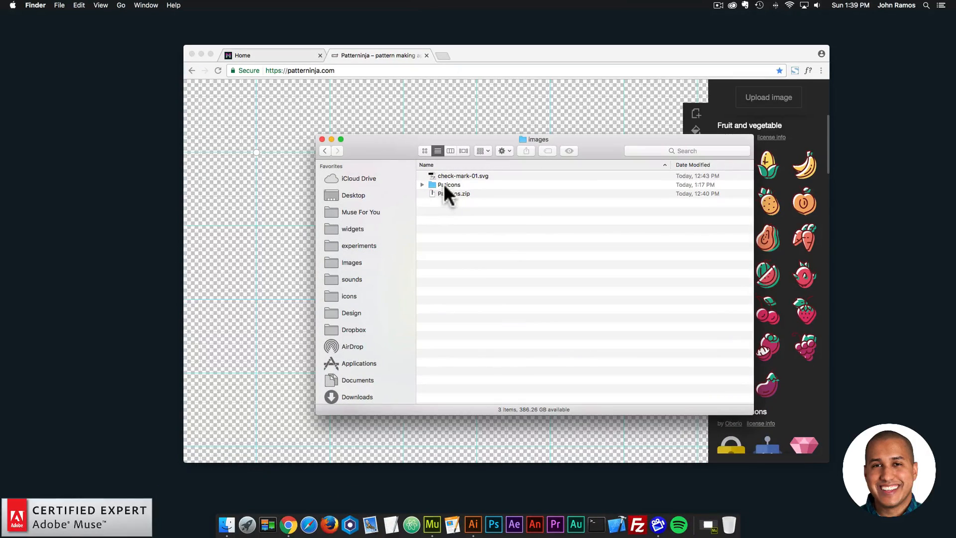
{"action": "double_click", "coordinate": [444, 183]}
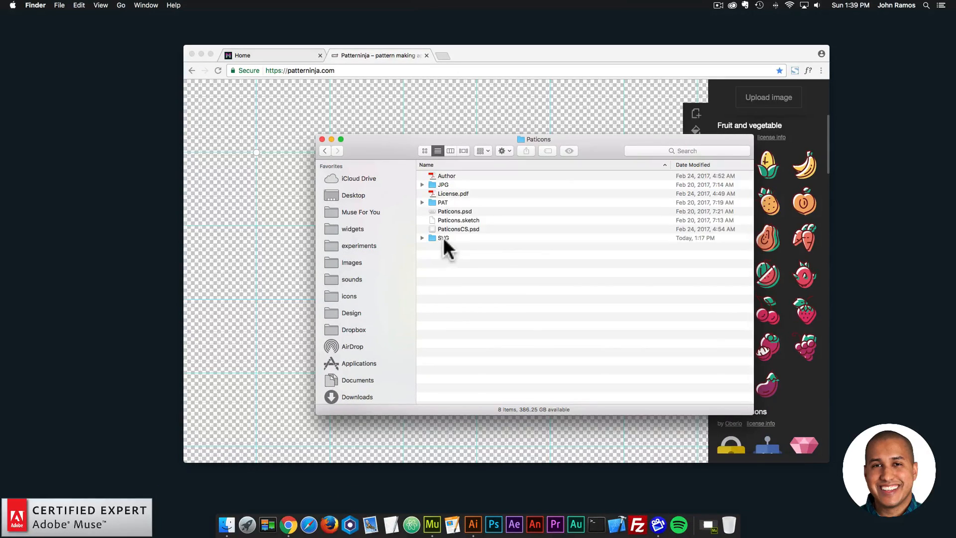
{"action": "double_click", "coordinate": [443, 237]}
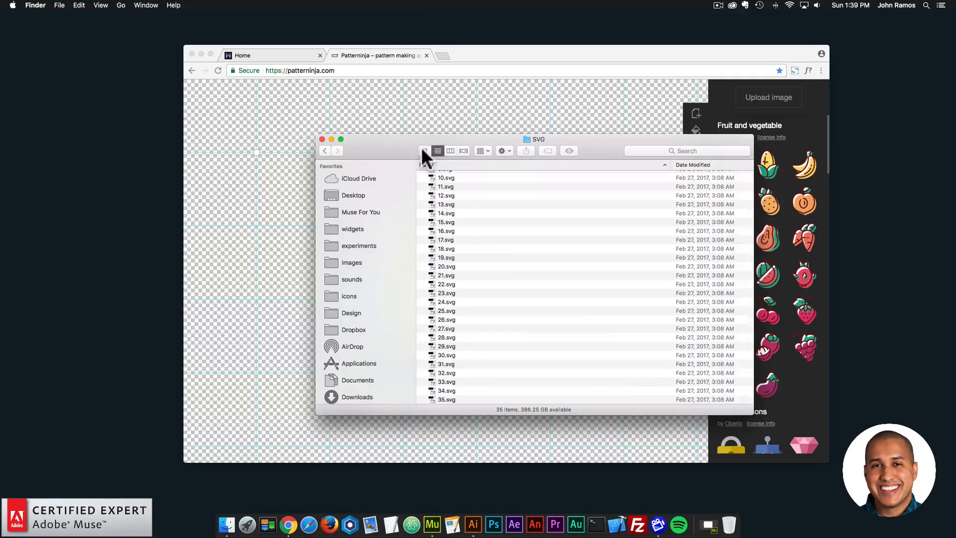
{"action": "left_click", "coordinate": [424, 150]}
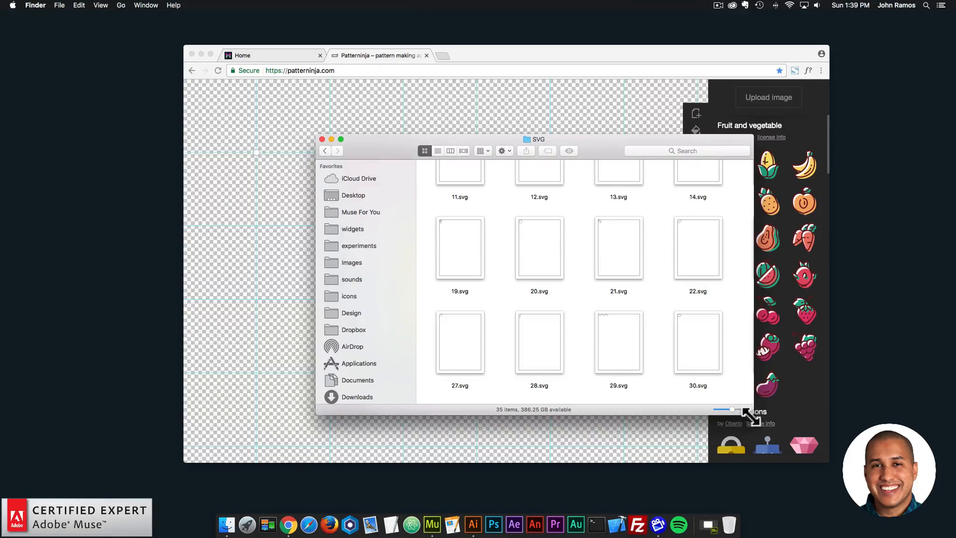
{"action": "left_click_drag", "start_coordinate": [752, 413], "coordinate": [790, 443]}
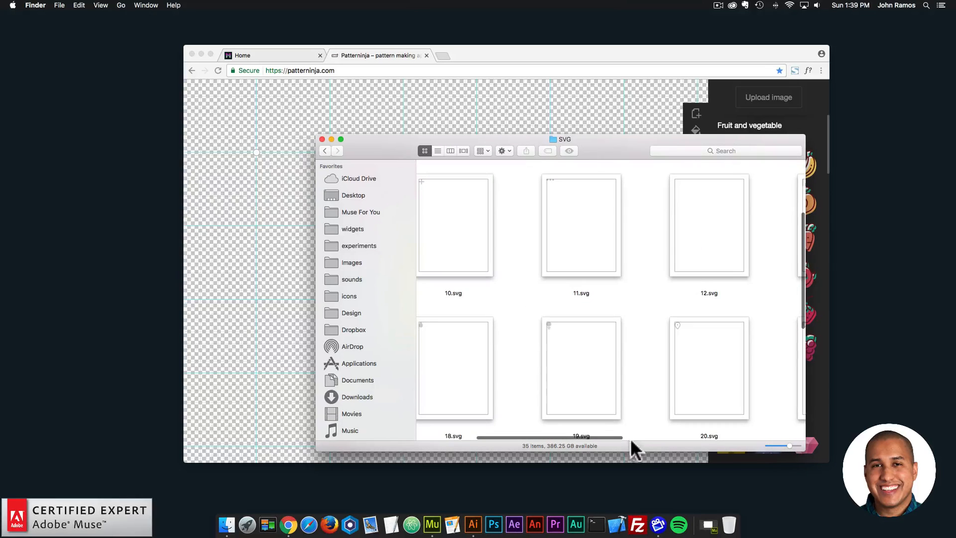
- Find the plus-shaped icon file 10.svg and add it to the blank pattern canvas
{"action": "left_click_drag", "start_coordinate": [630, 438], "coordinate": [724, 438]}
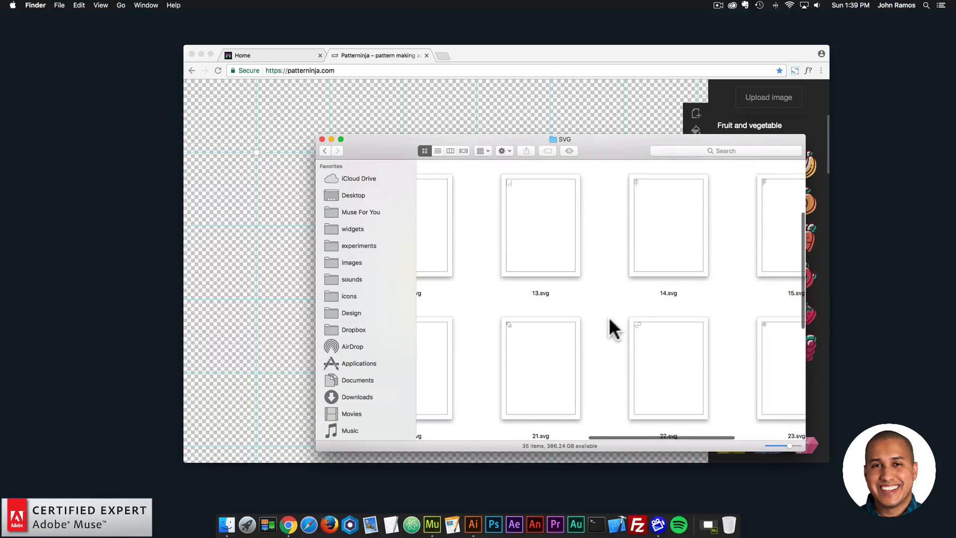
{"action": "scroll", "coordinate": [609, 316], "scroll_direction": "left", "scroll_amount": 5}
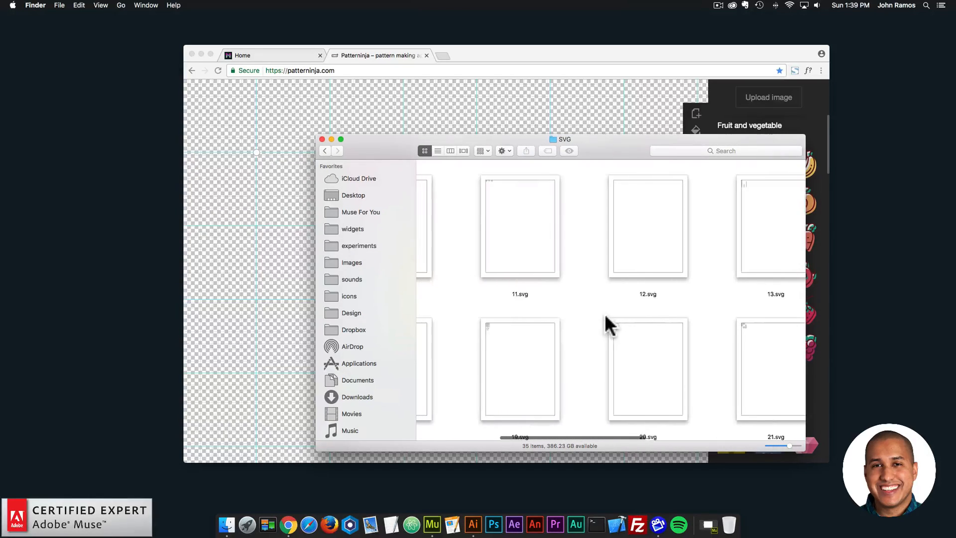
{"action": "scroll", "coordinate": [538, 256], "scroll_direction": "left", "scroll_amount": 5}
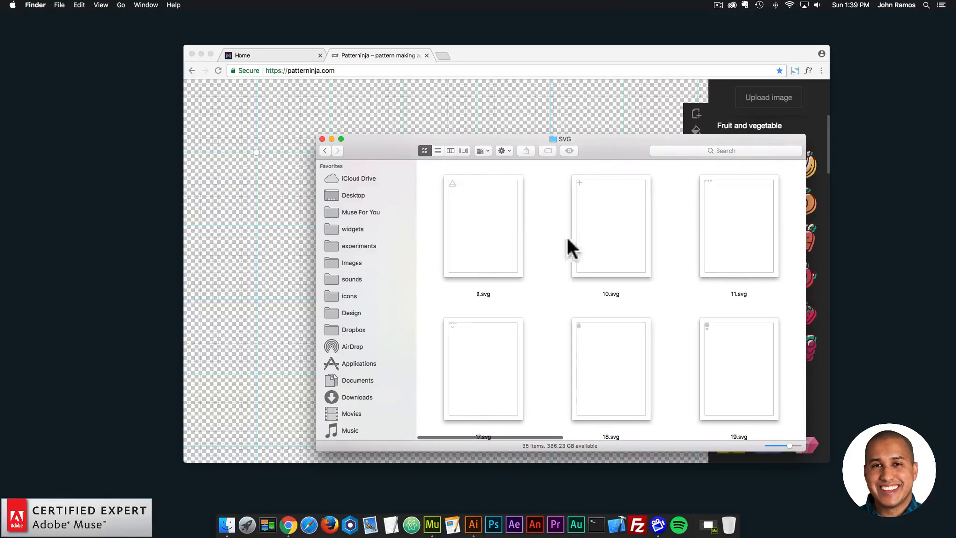
{"action": "left_click_drag", "start_coordinate": [567, 237], "coordinate": [251, 200]}
- Scale the plus icon down and rotate it into a small x shape within the tile
{"action": "left_click", "coordinate": [263, 171]}
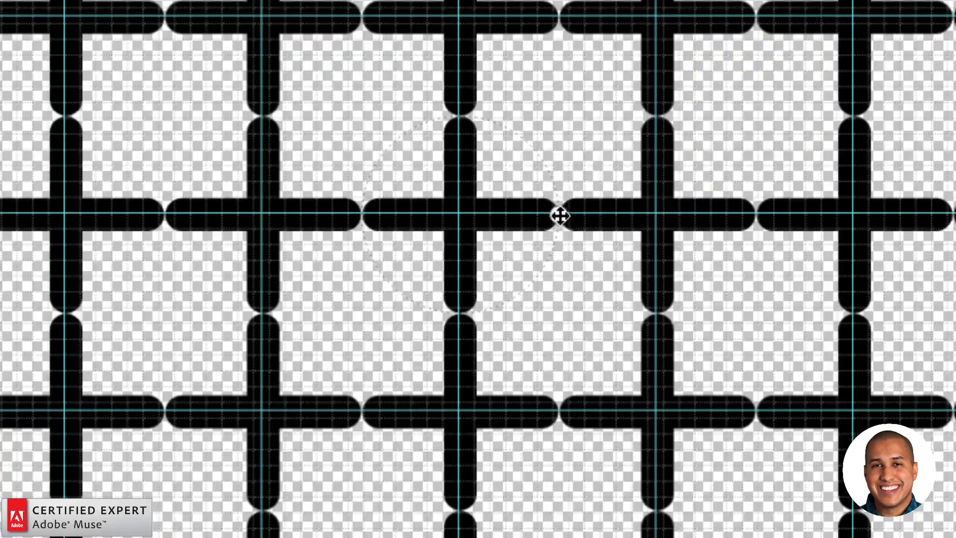
{"action": "left_click_drag", "start_coordinate": [558, 215], "coordinate": [472, 205]}
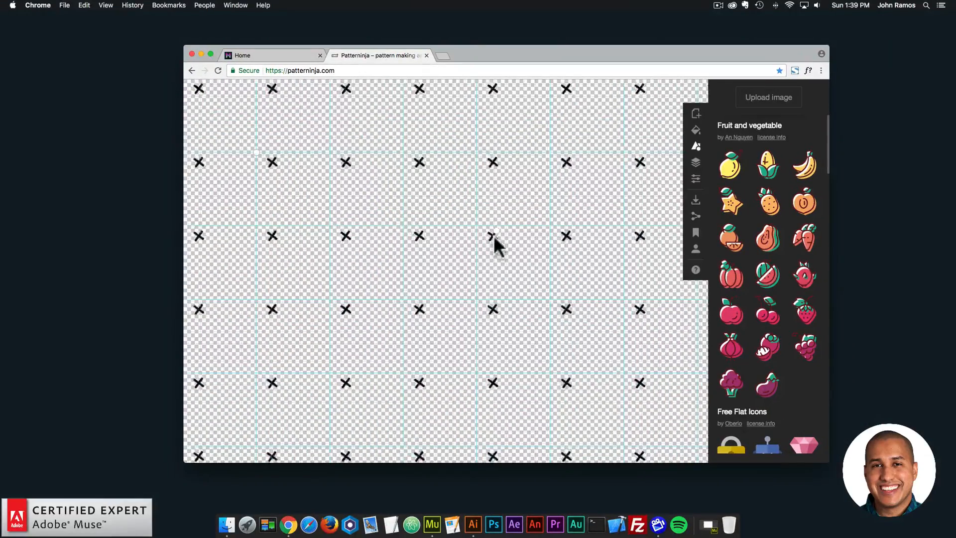
- Set the white pattern background's opacity to 100% and nudge the small x icon within its tile
{"action": "left_click_drag", "start_coordinate": [494, 235], "coordinate": [488, 238]}
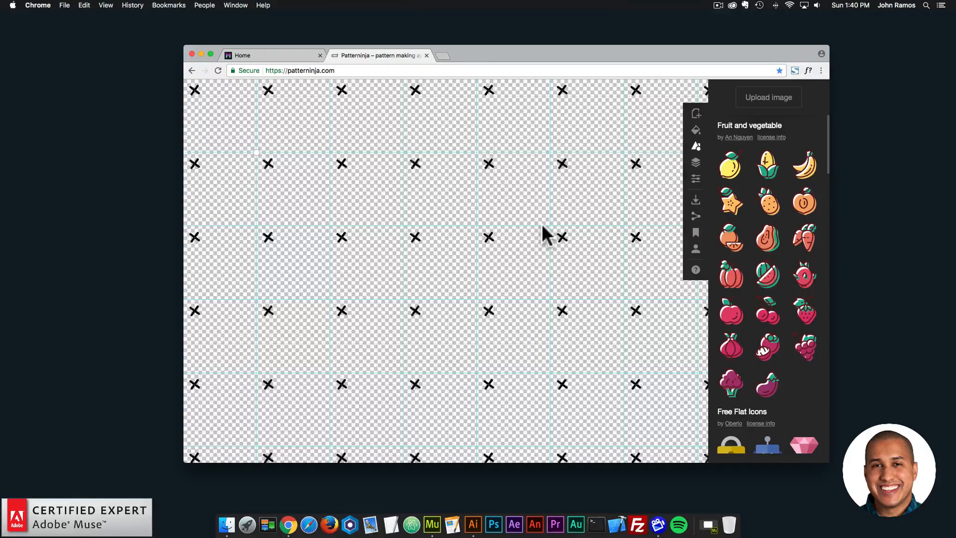
{"action": "left_click", "coordinate": [696, 133]}
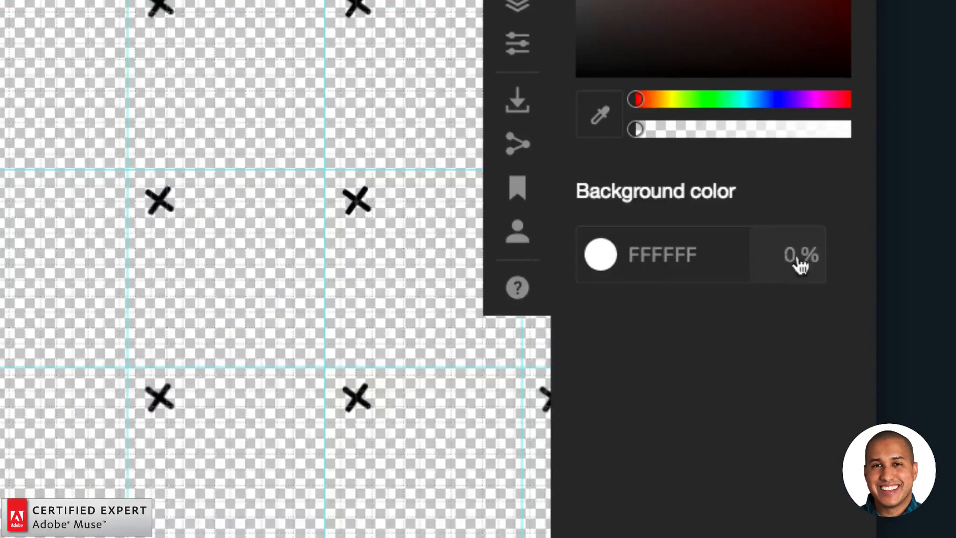
{"action": "double_click", "coordinate": [799, 257]}
{"action": "type", "text": "100"}
{"action": "key", "text": "Return"}
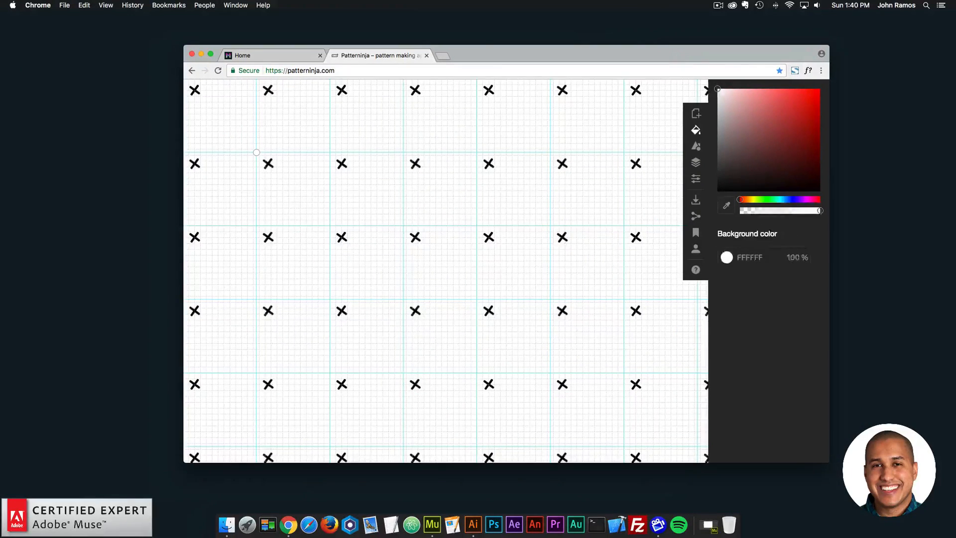
{"action": "left_click", "coordinate": [562, 237]}
{"action": "left_click_drag", "start_coordinate": [562, 237], "coordinate": [560, 237]}
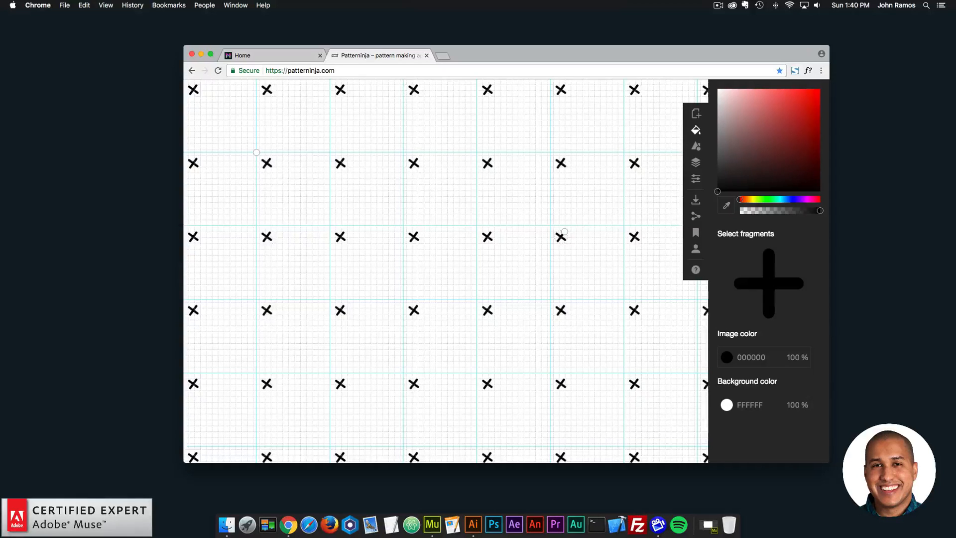
- Switch to Adobe Muse, draw a rectangle about 83 by 64 px beside the page and fill it with the blue swatch 185B9E
{"action": "left_click", "coordinate": [431, 523]}
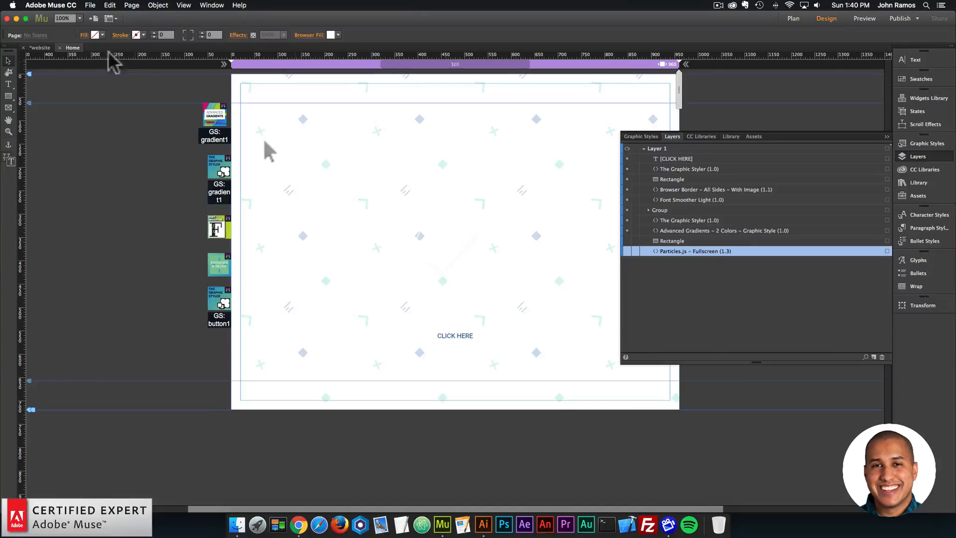
{"action": "left_click", "coordinate": [100, 35]}
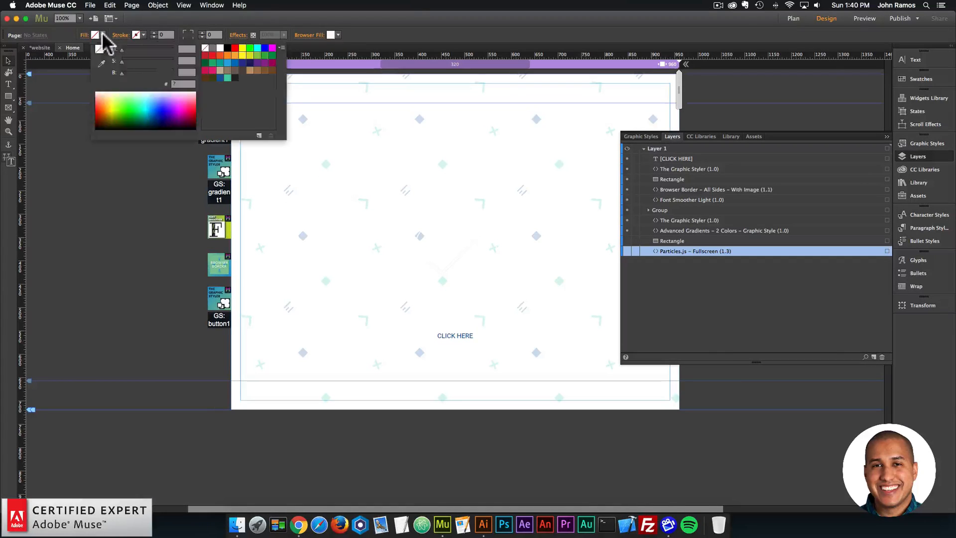
{"action": "left_click", "coordinate": [219, 79]}
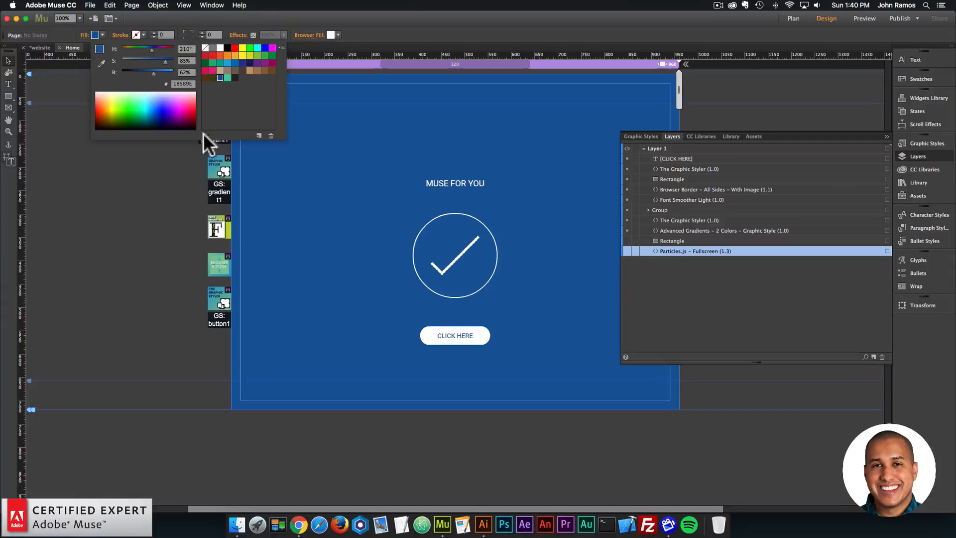
{"action": "left_click", "coordinate": [8, 96]}
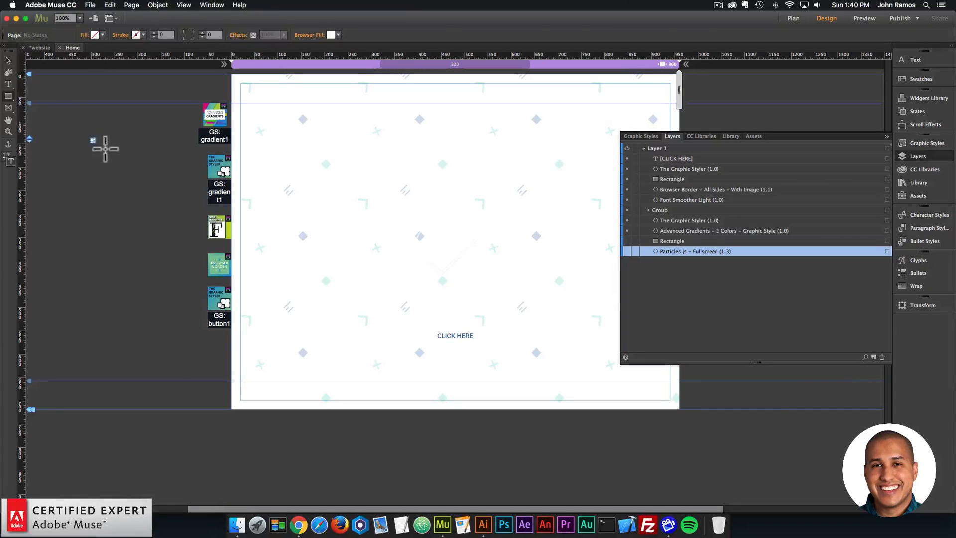
{"action": "left_click_drag", "start_coordinate": [92, 139], "coordinate": [131, 169]}
{"action": "left_click", "coordinate": [100, 35]}
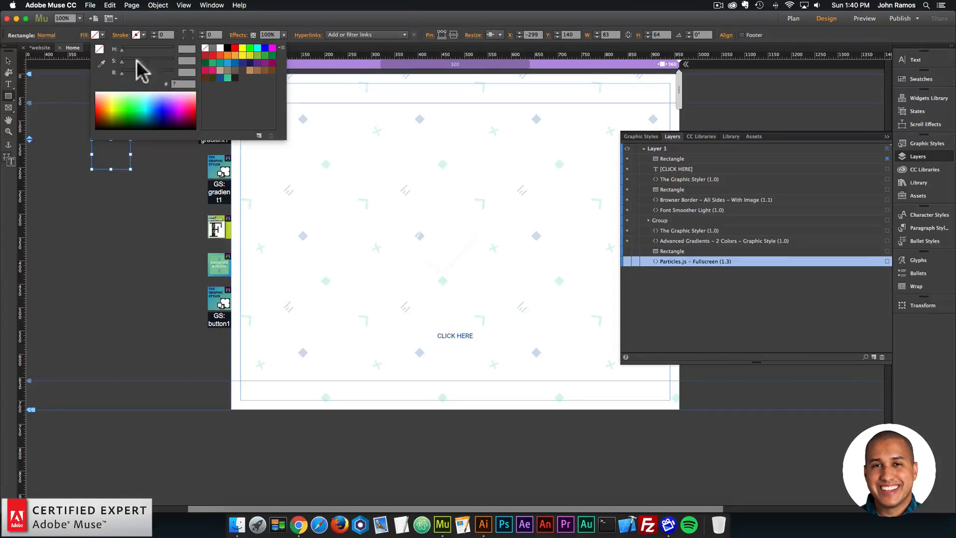
{"action": "left_click", "coordinate": [219, 78]}
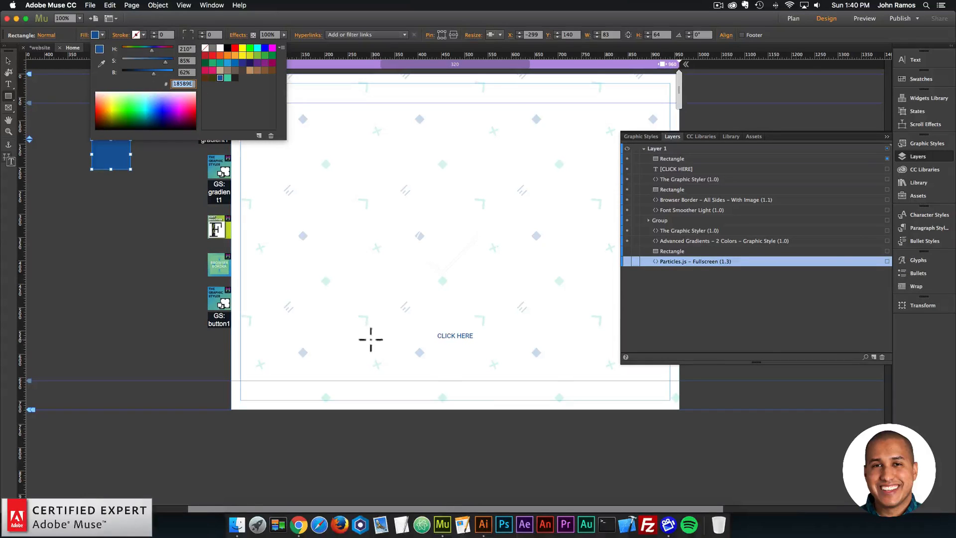
- Switch back to Patterninja in Chrome and set the x icon's image color to 185B9E
{"action": "left_click", "coordinate": [287, 508]}
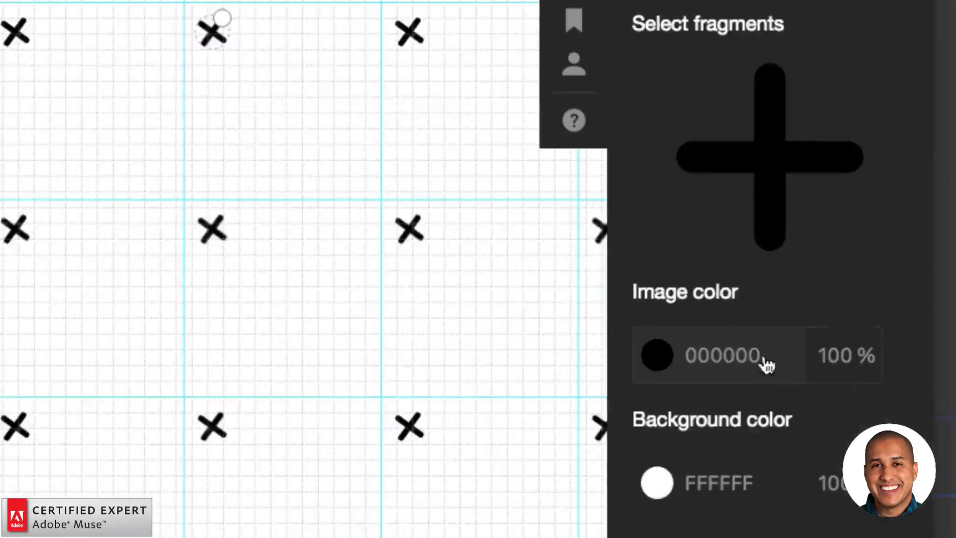
{"action": "left_click", "coordinate": [755, 362]}
{"action": "type", "text": "185B9E"}
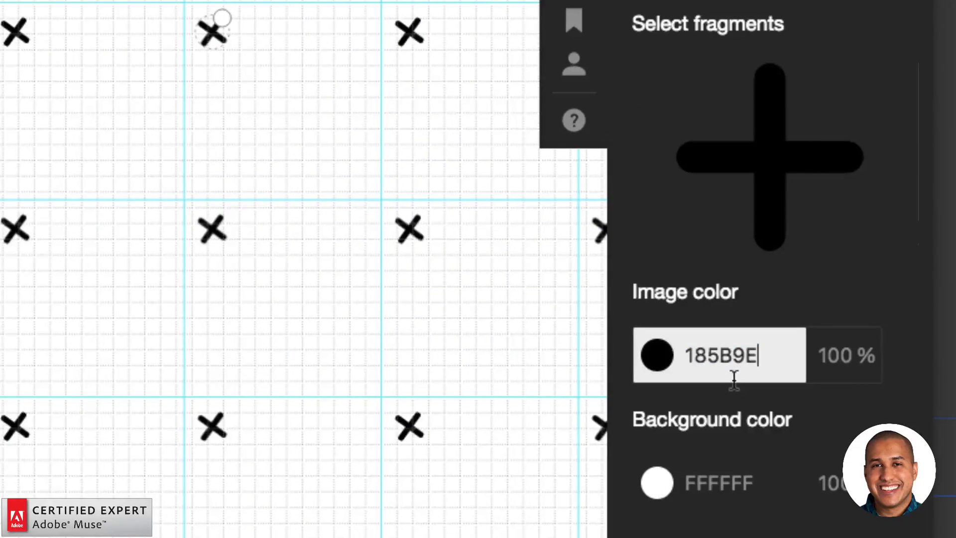
{"action": "key", "text": "Return"}
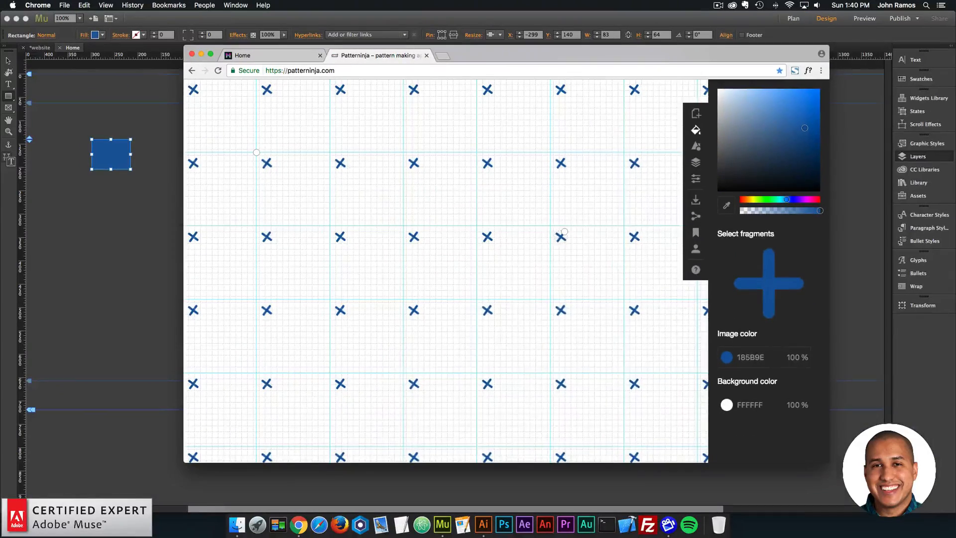
{"action": "left_click", "coordinate": [569, 300]}
{"action": "left_click", "coordinate": [562, 310]}
{"action": "left_click_drag", "start_coordinate": [564, 305], "coordinate": [564, 305]}
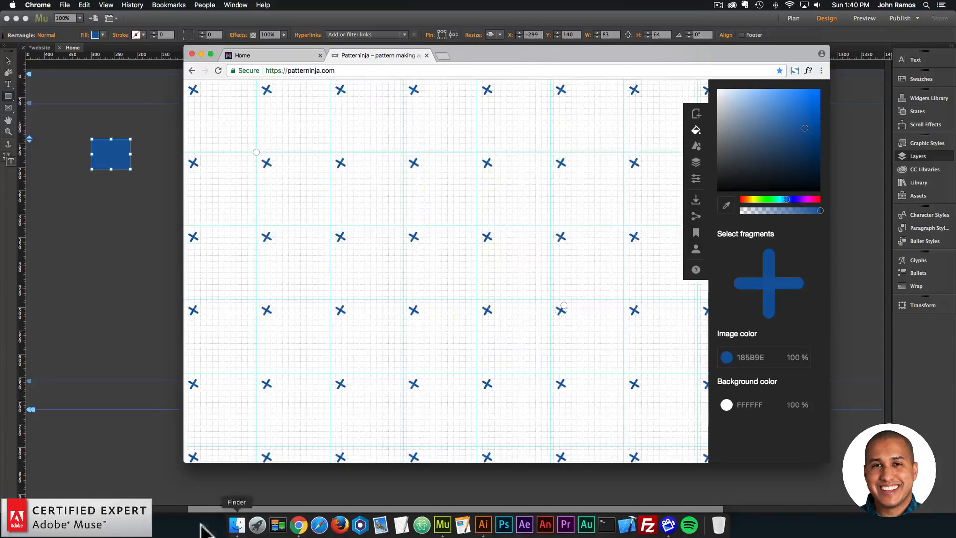
- Add the dashed arrow icon 27.svg from Finder's SVG folder to the pattern and shrink it into the tile's upper right area
{"action": "left_click", "coordinate": [238, 519]}
{"action": "scroll", "coordinate": [675, 297], "scroll_direction": "down", "scroll_amount": 8}
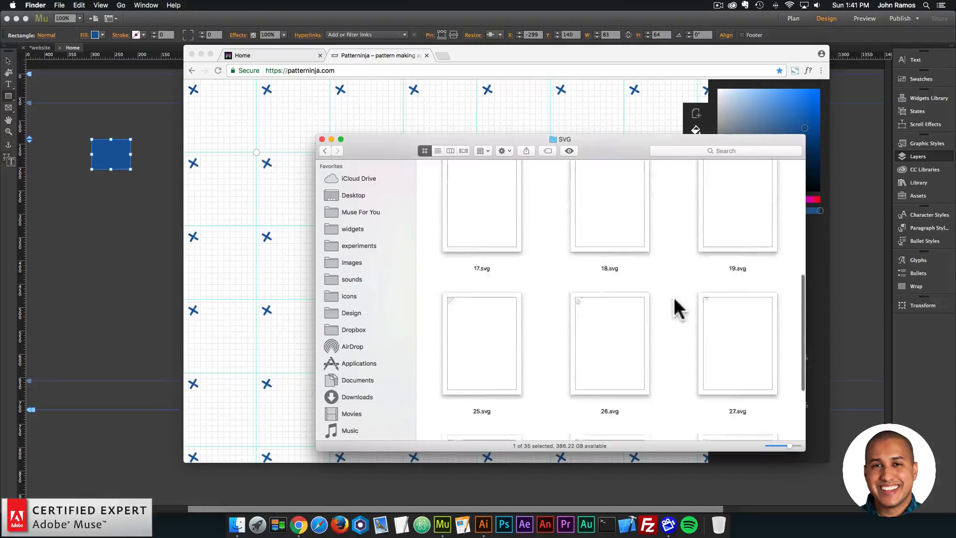
{"action": "scroll", "coordinate": [670, 298], "scroll_direction": "down", "scroll_amount": 1}
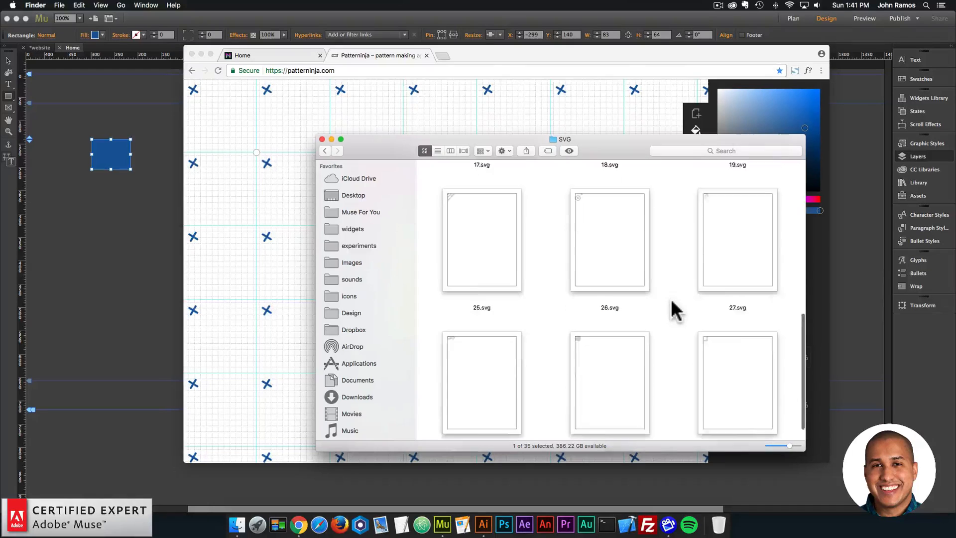
{"action": "left_click", "coordinate": [592, 252]}
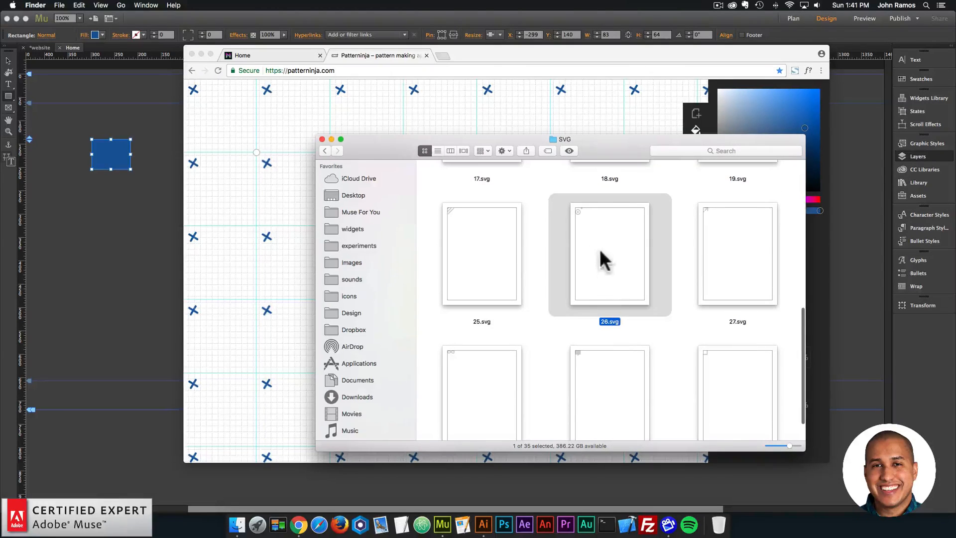
{"action": "scroll", "coordinate": [698, 264], "scroll_direction": "up", "scroll_amount": 5}
{"action": "left_click_drag", "start_coordinate": [725, 349], "coordinate": [279, 255]}
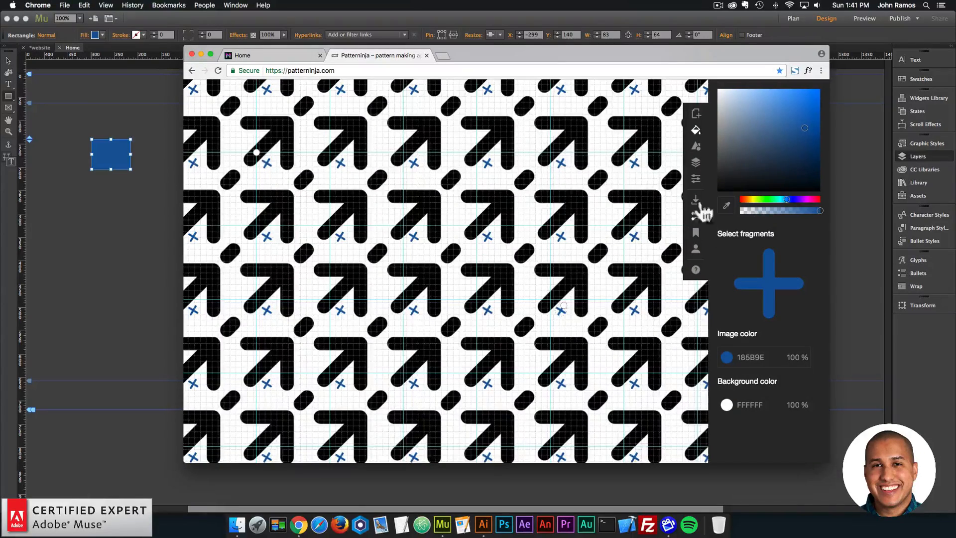
{"action": "left_click", "coordinate": [585, 216]}
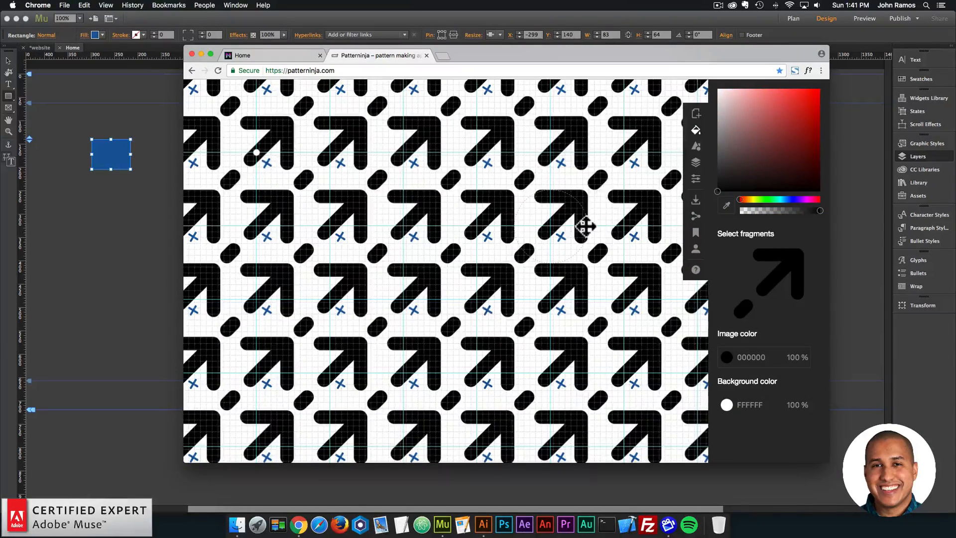
{"action": "left_click_drag", "start_coordinate": [585, 226], "coordinate": [608, 241]}
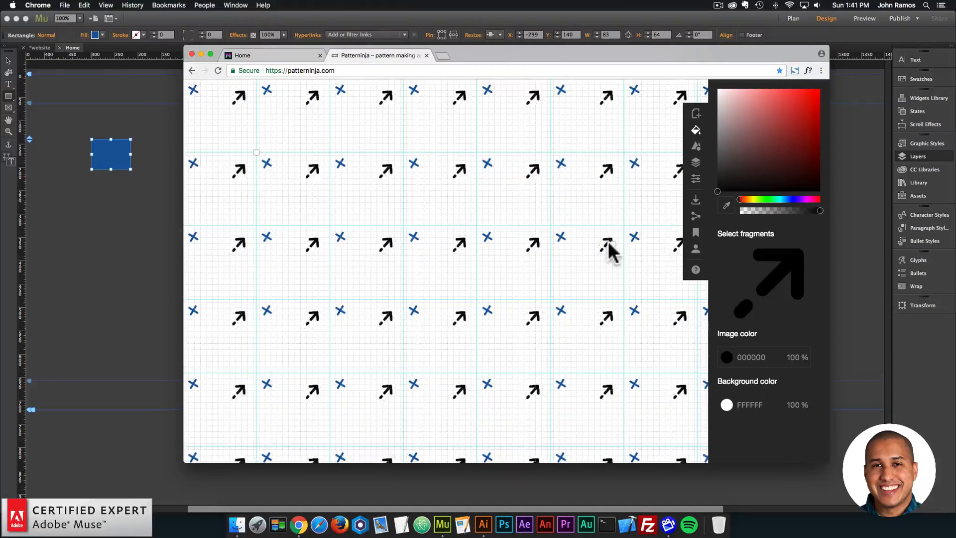
- Switch to Adobe Muse and fill the rectangle beside the page with the green swatch 43CC9E
{"action": "left_click", "coordinate": [121, 163]}
{"action": "left_click", "coordinate": [96, 34]}
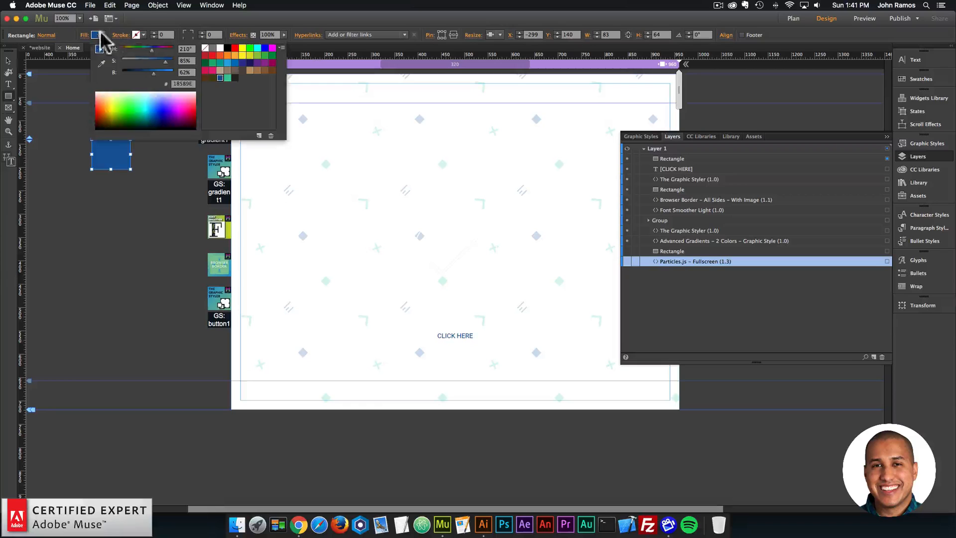
{"action": "left_click", "coordinate": [227, 77]}
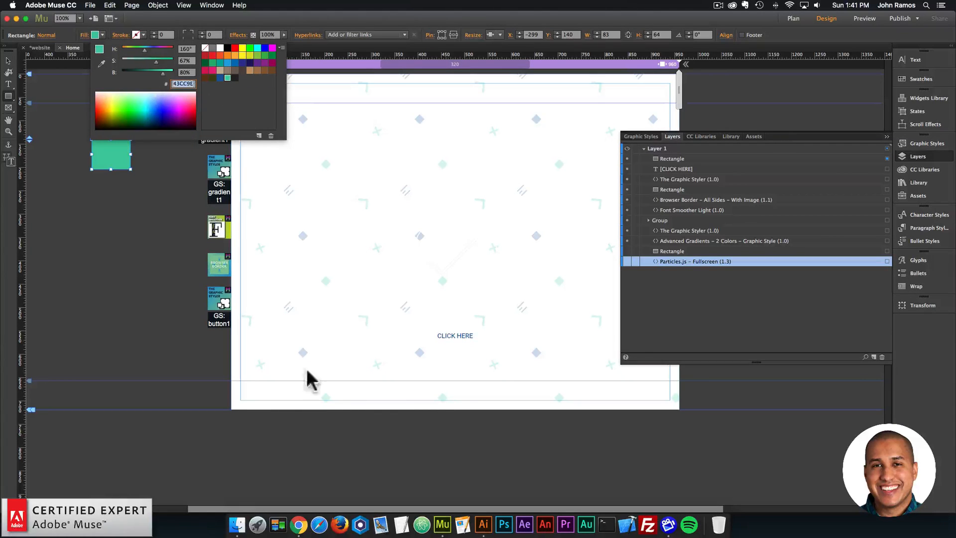
- Switch back to Patterninja in Chrome, set the arrow icon's image color to 43CC9E and nudge it slightly upward
{"action": "left_click", "coordinate": [298, 524]}
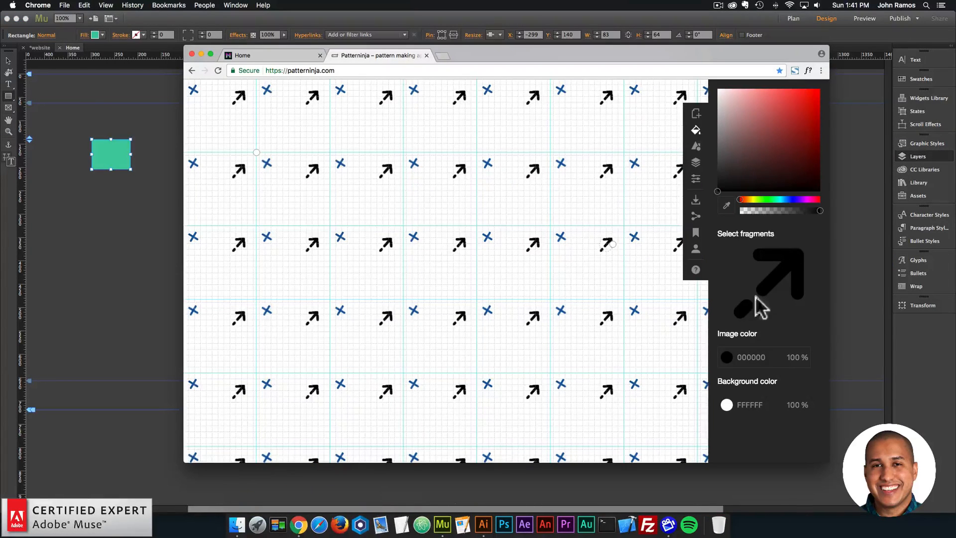
{"action": "left_click", "coordinate": [756, 361]}
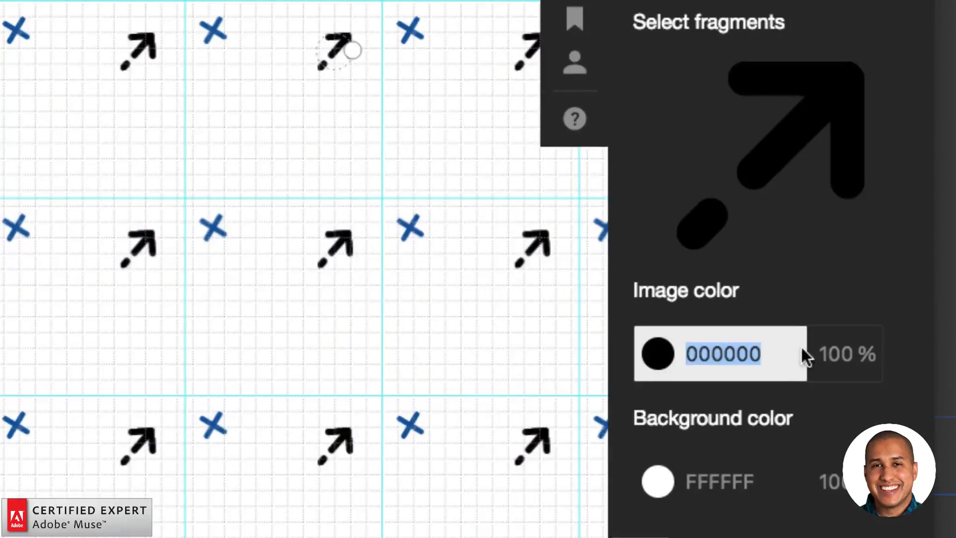
{"action": "type", "text": "43CC9E"}
{"action": "key", "text": "Return"}
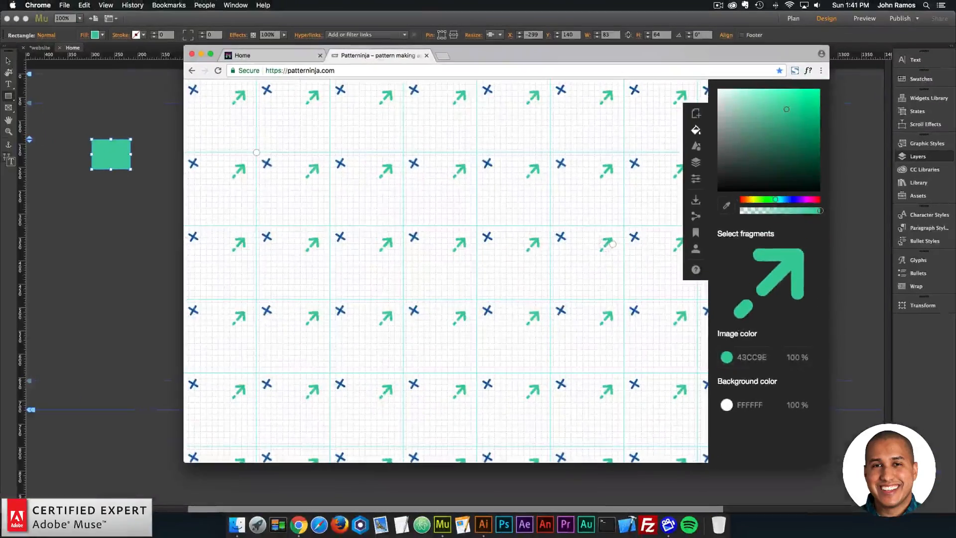
{"action": "left_click_drag", "start_coordinate": [686, 317], "coordinate": [688, 314]}
{"action": "key", "text": "Escape"}
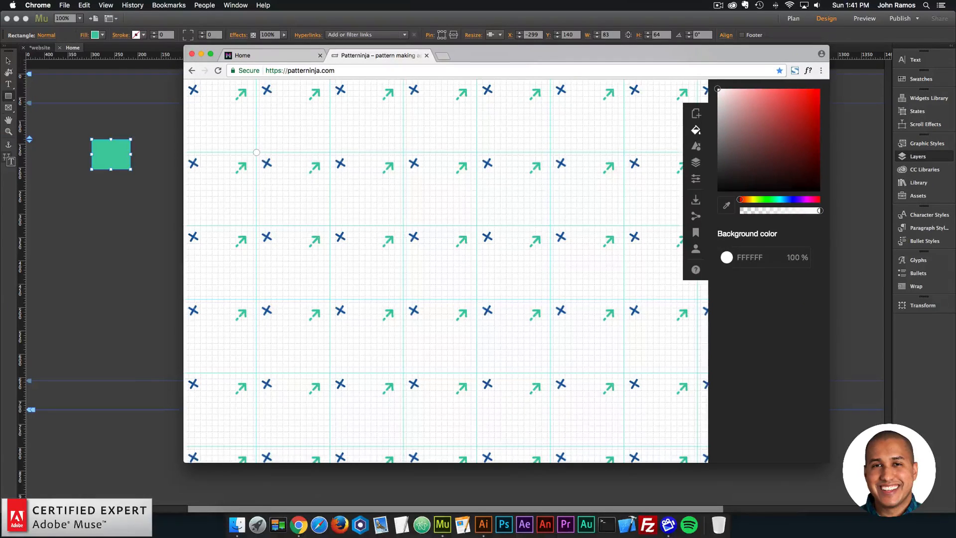
- Switch to Finder and locate the smiling face icon 17.svg in the SVG folder
{"action": "left_click", "coordinate": [237, 525]}
{"action": "scroll", "coordinate": [669, 237], "scroll_direction": "up", "scroll_amount": 3}
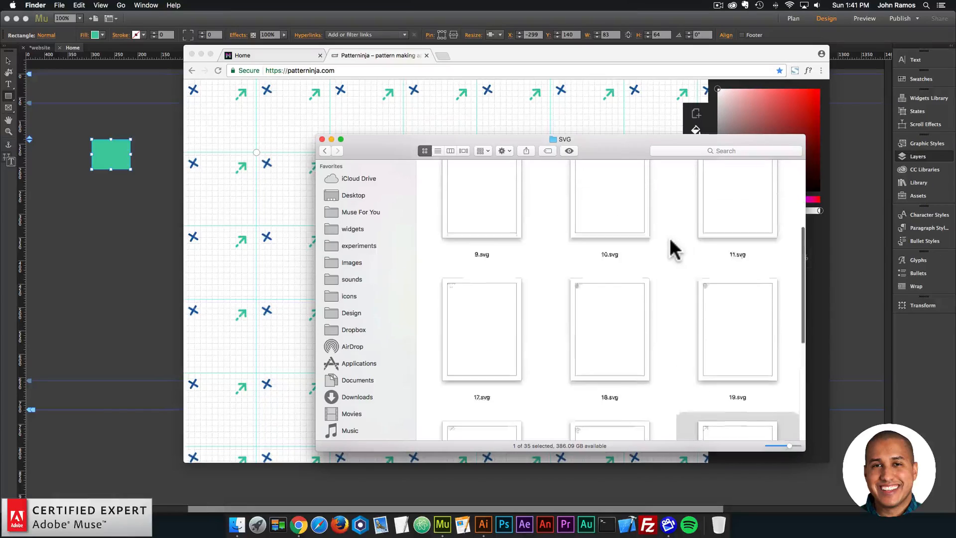
{"action": "scroll", "coordinate": [670, 238], "scroll_direction": "up", "scroll_amount": 5}
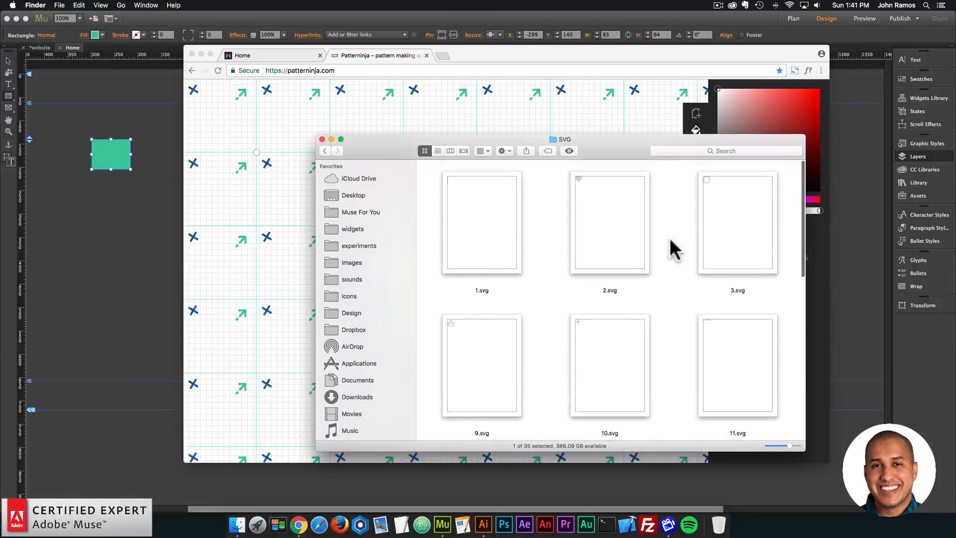
{"action": "scroll", "coordinate": [669, 238], "scroll_direction": "down", "scroll_amount": 5}
{"action": "left_click", "coordinate": [489, 345]}
{"action": "left_click_drag", "start_coordinate": [485, 351], "coordinate": [133, 247]}
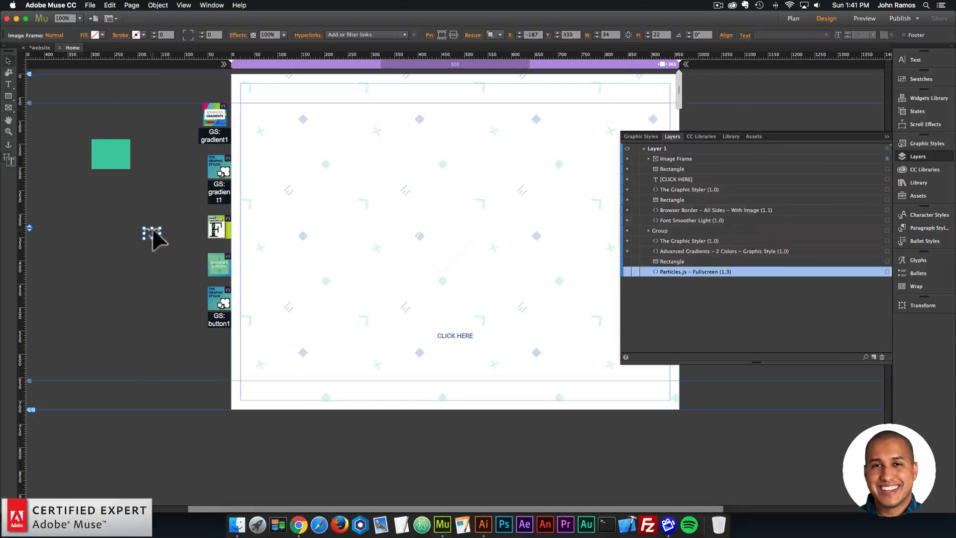
{"action": "left_click", "coordinate": [304, 523]}
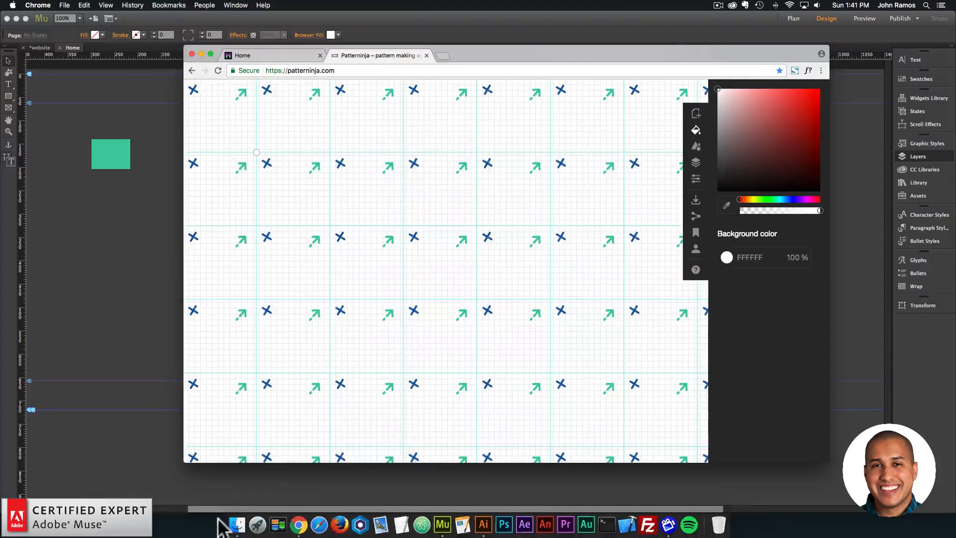
- Add the smiling face icon 17.svg from Finder to the pattern in Patterninja and scale it down
{"action": "left_click", "coordinate": [234, 522]}
{"action": "left_click_drag", "start_coordinate": [481, 295], "coordinate": [250, 291]}
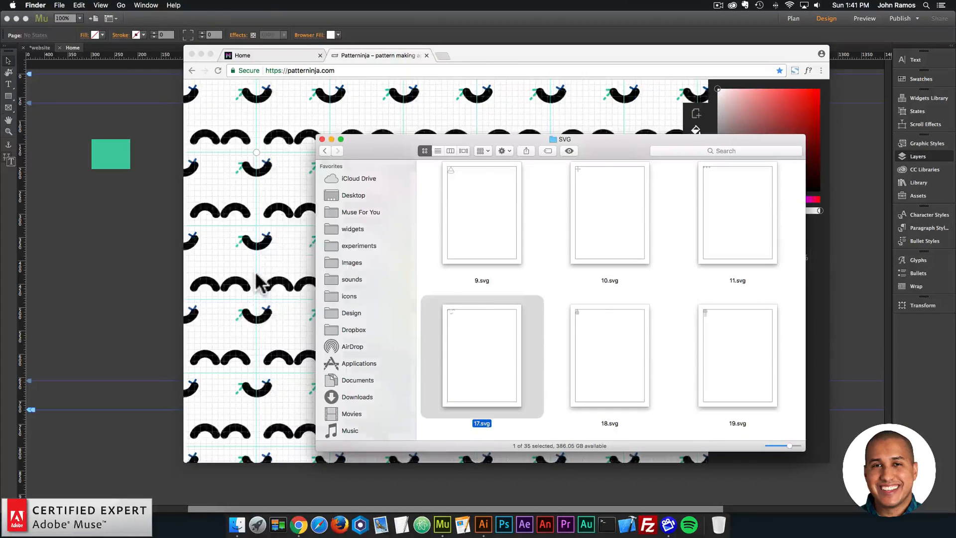
{"action": "left_click", "coordinate": [255, 275]}
{"action": "left_click", "coordinate": [282, 279]}
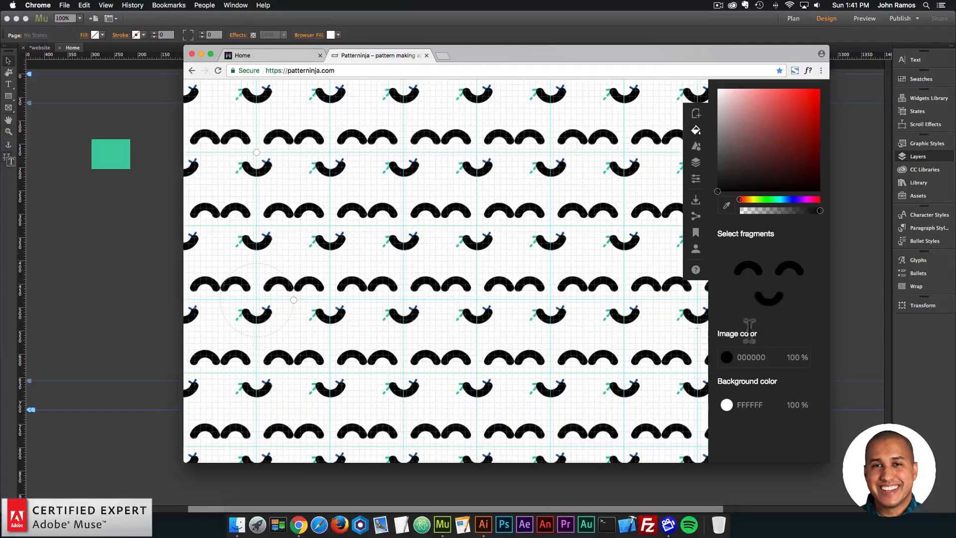
{"action": "left_click_drag", "start_coordinate": [295, 301], "coordinate": [267, 301]}
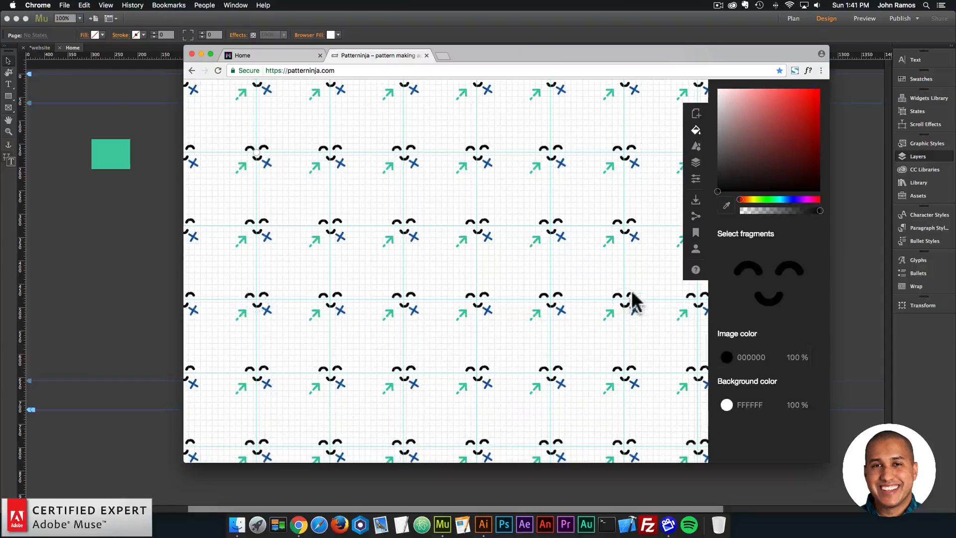
- Move the smiling face into the empty lower middle area of the tile and rotate it to a tilted angle
{"action": "left_click_drag", "start_coordinate": [639, 299], "coordinate": [582, 348]}
{"action": "left_click", "coordinate": [611, 319]}
{"action": "left_click", "coordinate": [632, 302]}
{"action": "scroll", "coordinate": [629, 297], "scroll_direction": "down", "scroll_amount": 1}
- Copy the blue plus icon's image color 185B9E and apply it to the smiling face icon
{"action": "left_click", "coordinate": [541, 299]}
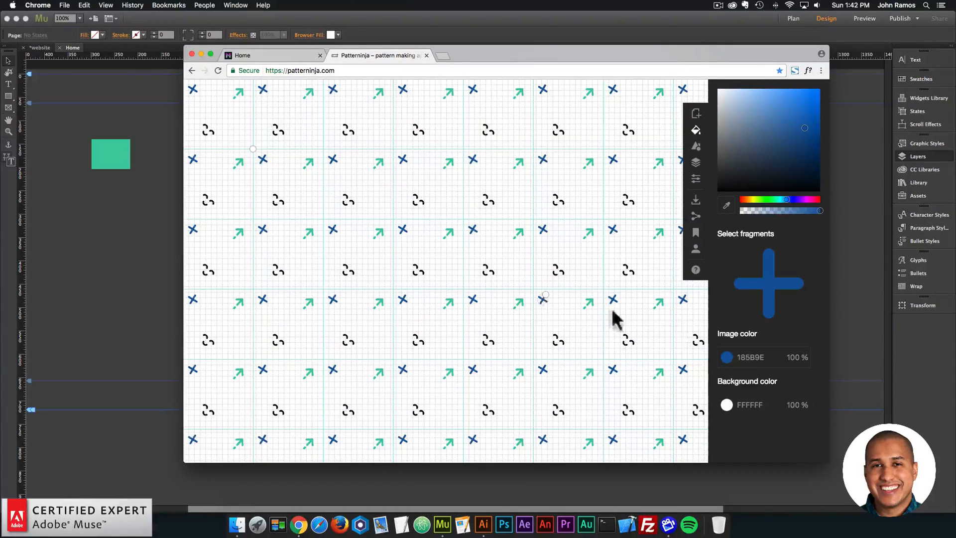
{"action": "left_click", "coordinate": [752, 357]}
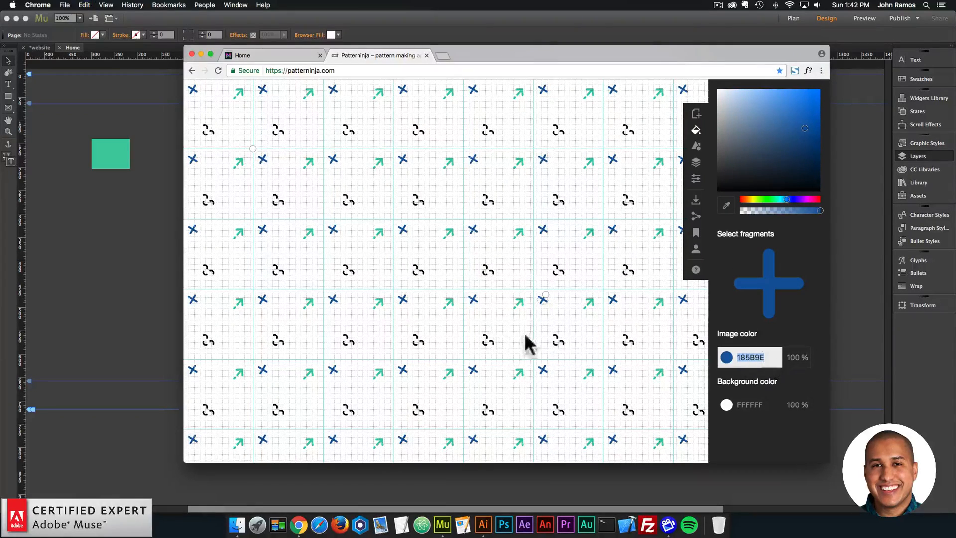
{"action": "left_click", "coordinate": [558, 341]}
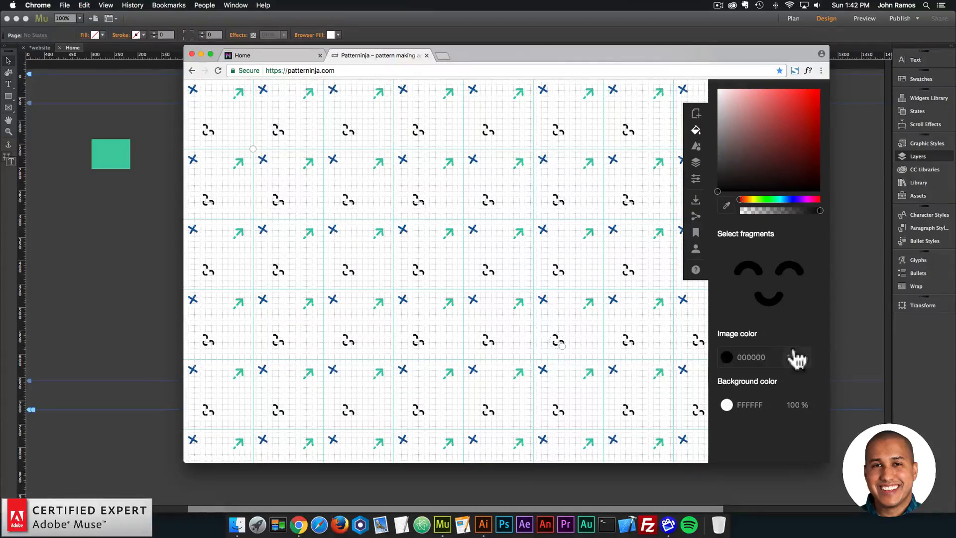
{"action": "left_click", "coordinate": [760, 357]}
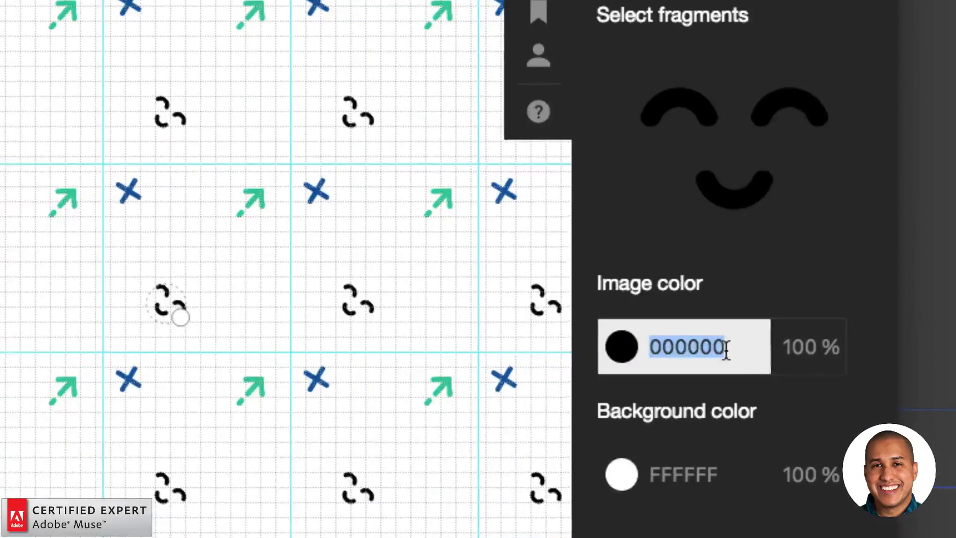
{"action": "type", "text": "185B9E"}
{"action": "key", "text": "Return"}
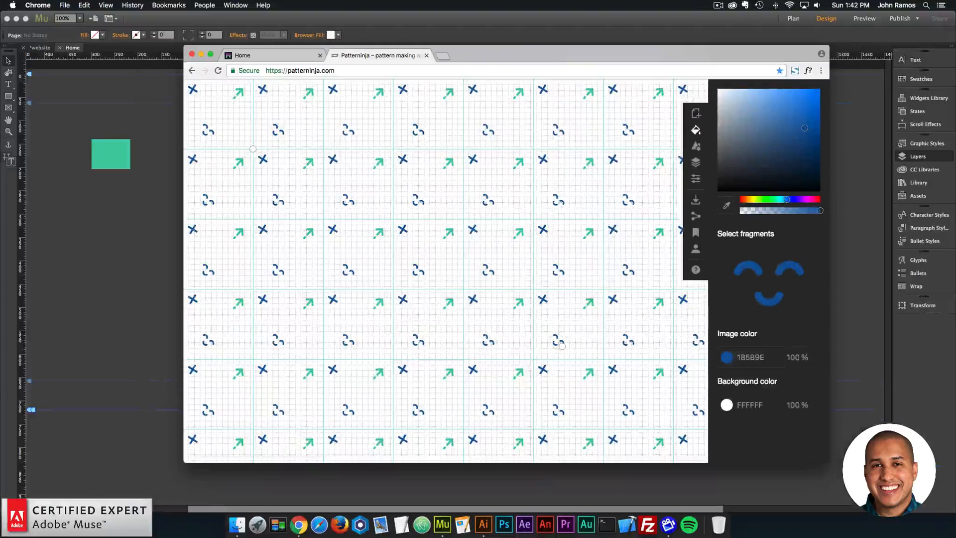
- Switch to Finder and locate the diagonal lines icon 25.svg in the SVG folder
{"action": "left_click", "coordinate": [237, 524]}
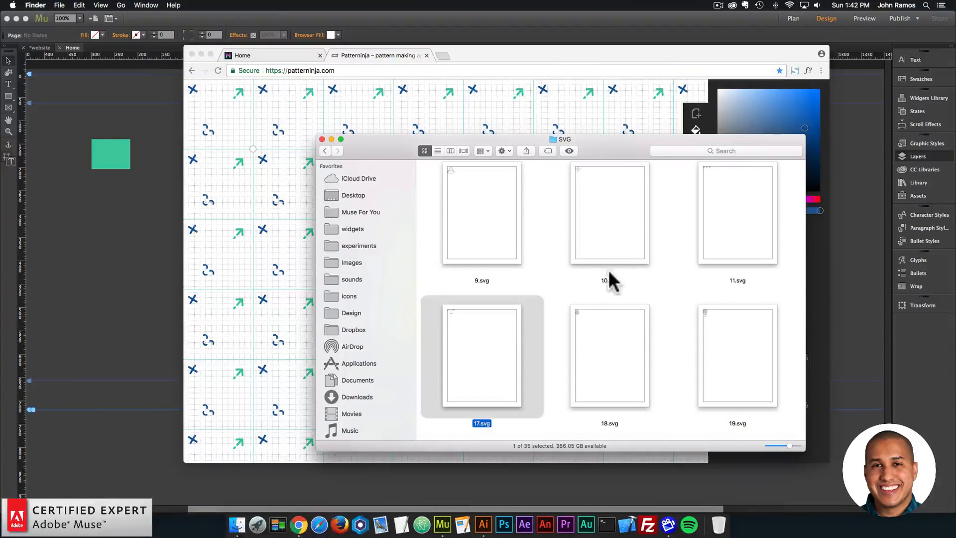
{"action": "scroll", "coordinate": [611, 270], "scroll_direction": "up", "scroll_amount": 3}
{"action": "scroll", "coordinate": [613, 272], "scroll_direction": "up", "scroll_amount": 3}
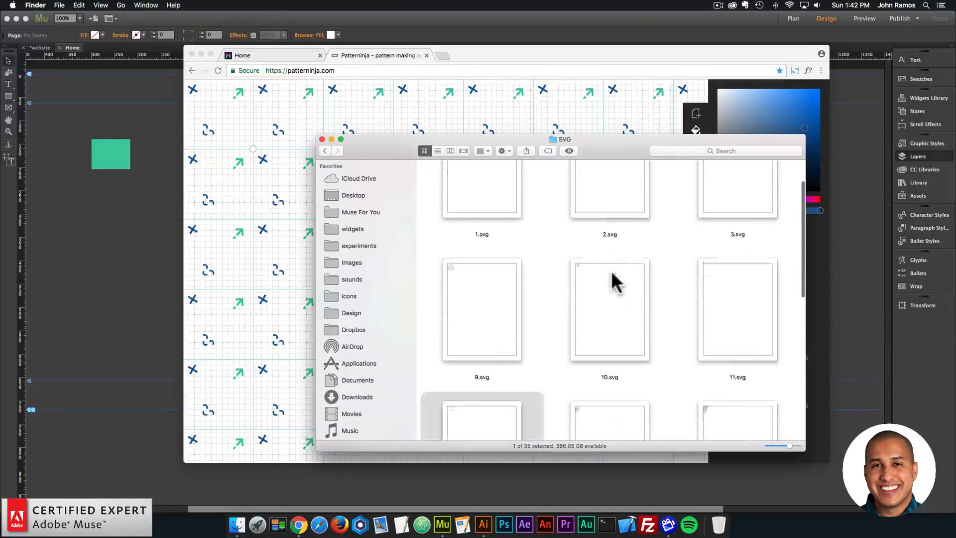
{"action": "scroll", "coordinate": [612, 273], "scroll_direction": "down", "scroll_amount": 5}
{"action": "left_click", "coordinate": [611, 273]}
{"action": "scroll", "coordinate": [612, 272], "scroll_direction": "down", "scroll_amount": 5}
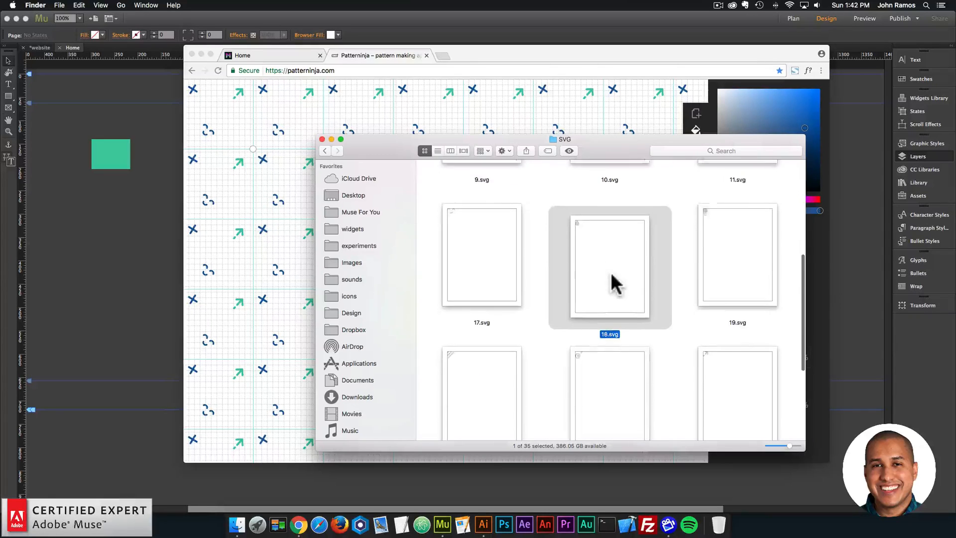
{"action": "scroll", "coordinate": [610, 271], "scroll_direction": "down", "scroll_amount": 3}
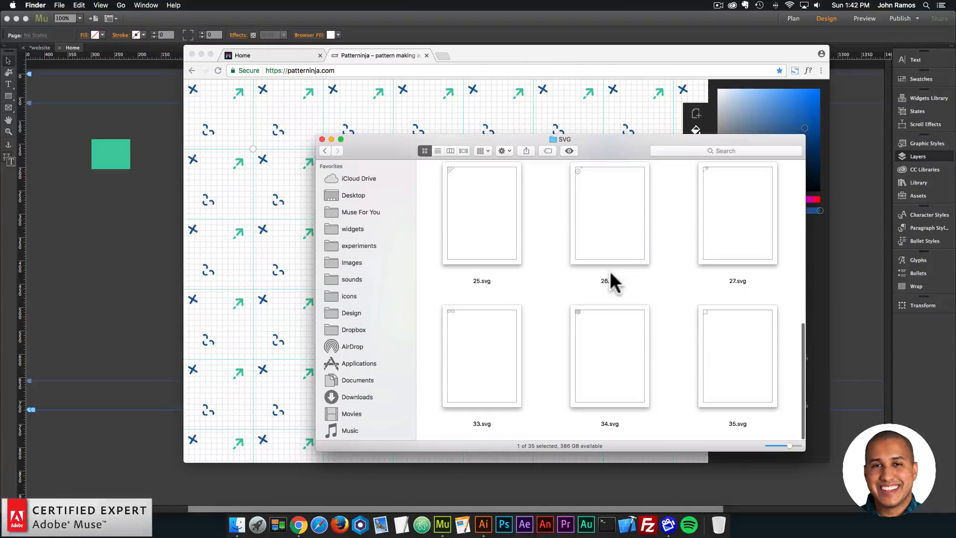
{"action": "scroll", "coordinate": [607, 274], "scroll_direction": "up", "scroll_amount": 3}
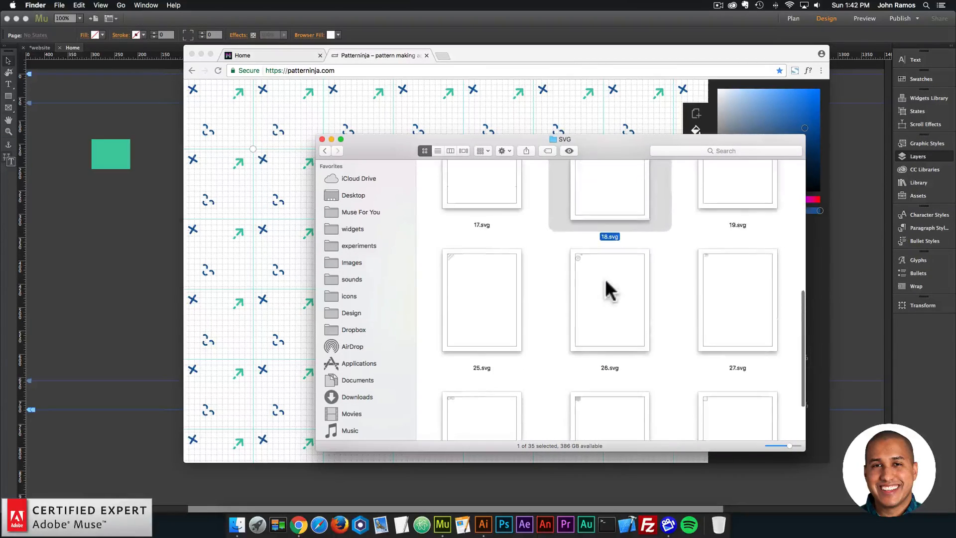
- Add the diagonal lines icon 25.svg from Finder to the pattern in Patterninja and scale it down to icon size
{"action": "left_click_drag", "start_coordinate": [459, 281], "coordinate": [134, 228]}
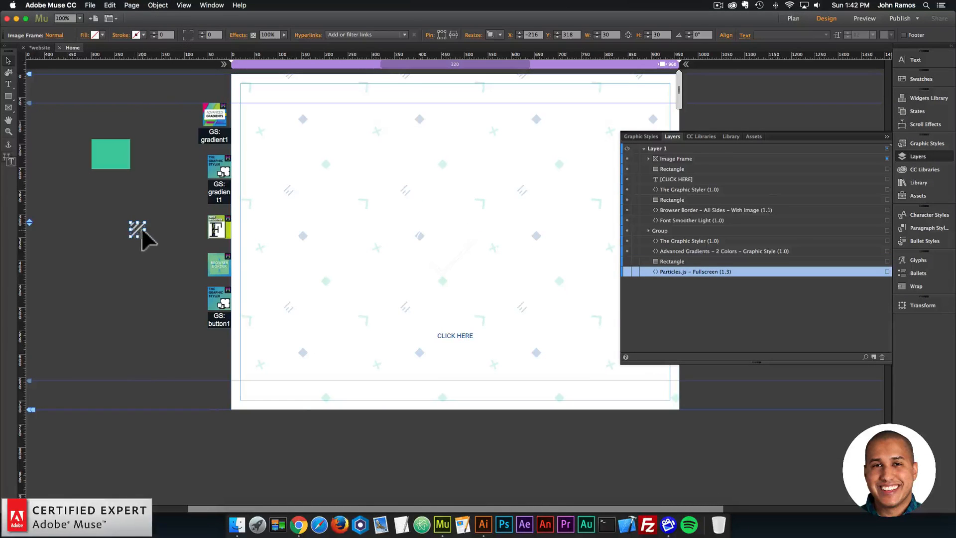
{"action": "left_click", "coordinate": [304, 521]}
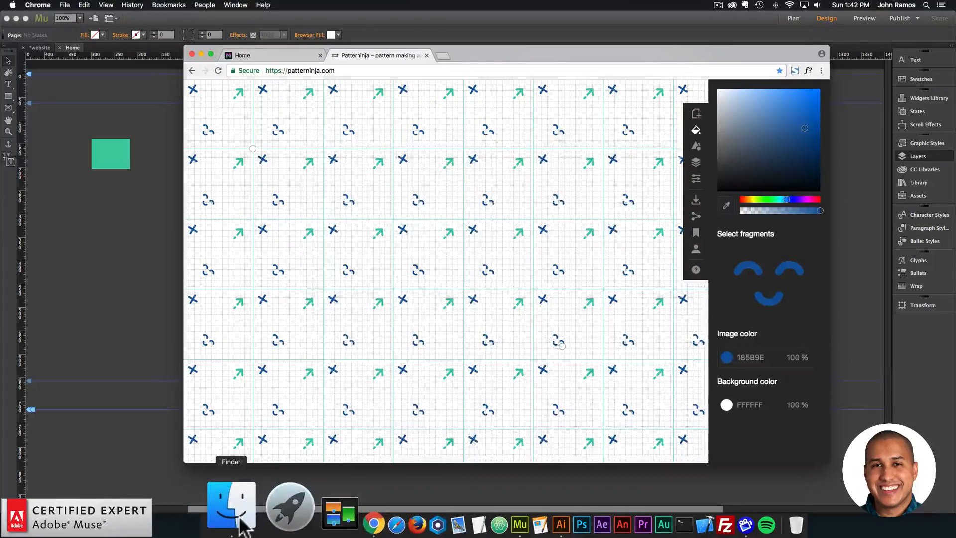
{"action": "left_click", "coordinate": [239, 518]}
{"action": "left_click_drag", "start_coordinate": [479, 299], "coordinate": [290, 234]}
{"action": "left_click", "coordinate": [298, 233]}
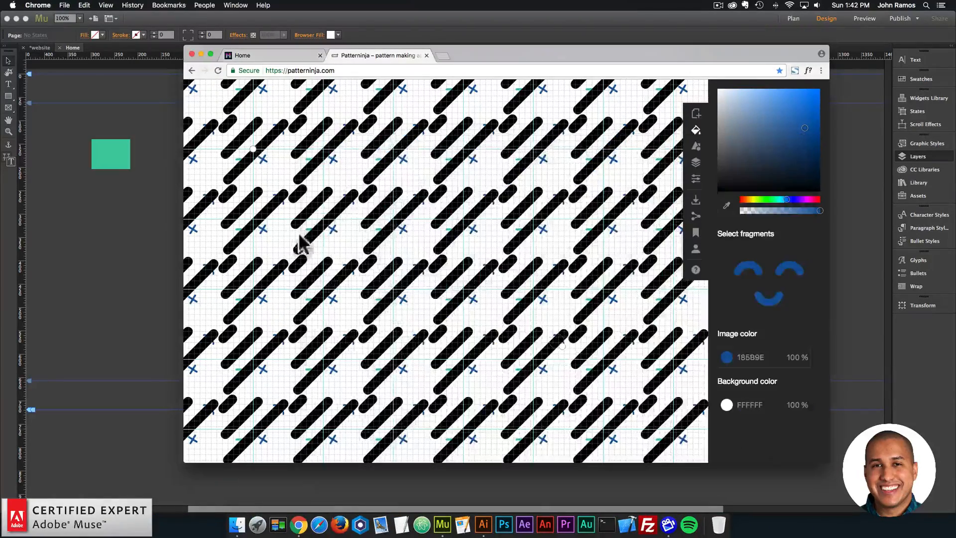
{"action": "left_click", "coordinate": [539, 288]}
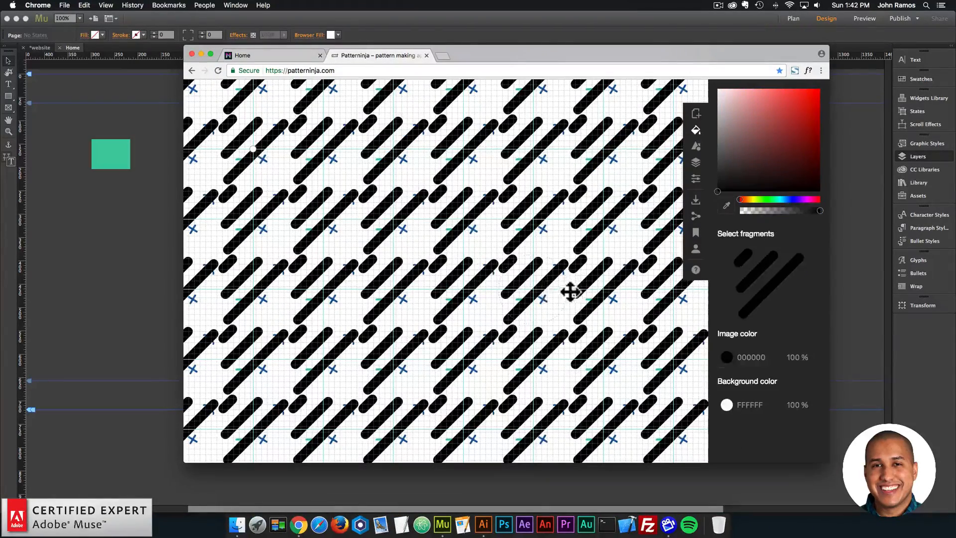
{"action": "left_click_drag", "start_coordinate": [570, 292], "coordinate": [544, 291]}
{"action": "left_click", "coordinate": [536, 297]}
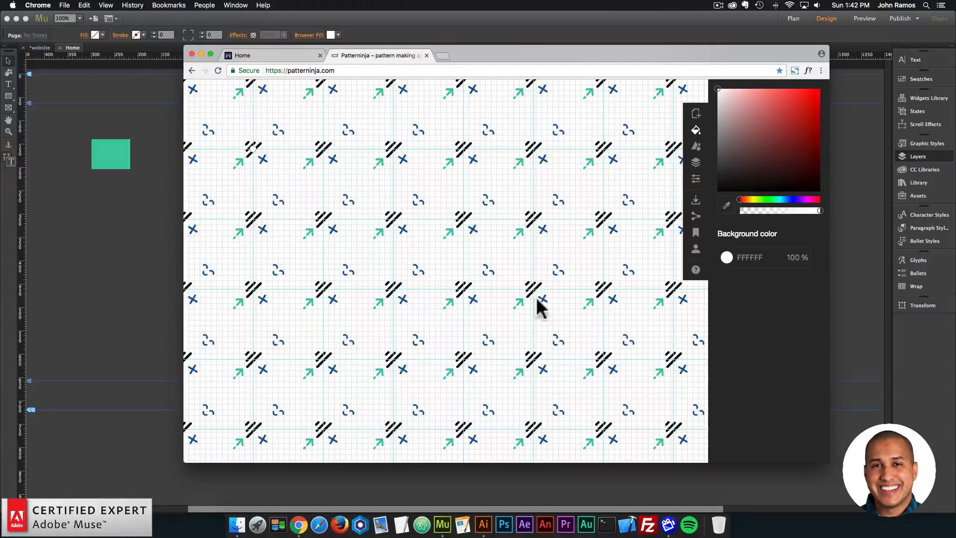
- Move the diagonal lines icon into the empty lower right area of the tile, beside the smiling face
{"action": "left_click", "coordinate": [532, 288]}
{"action": "left_click", "coordinate": [568, 311]}
{"action": "left_click_drag", "start_coordinate": [541, 289], "coordinate": [596, 343]}
{"action": "left_click", "coordinate": [589, 316]}
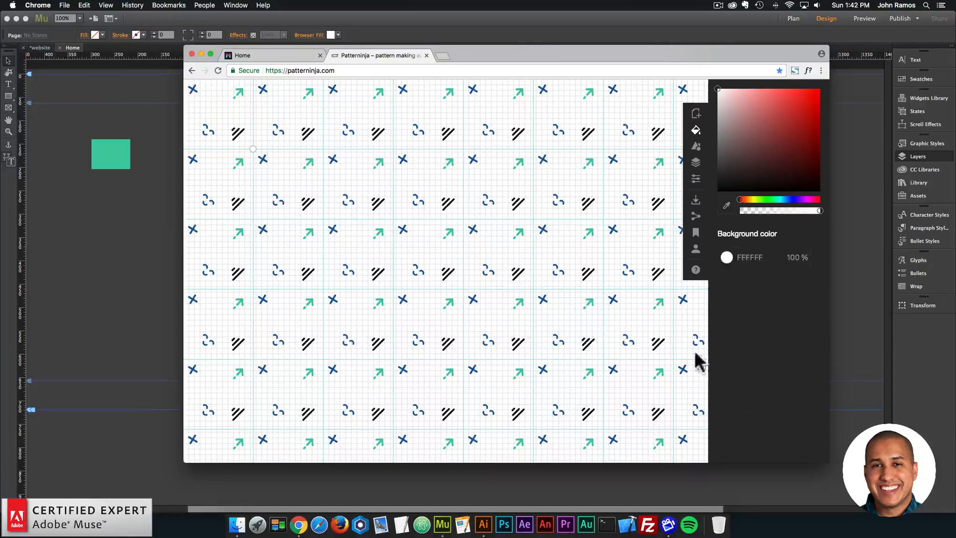
- Copy the green arrow's image color 43CC9E, apply it to the diagonal lines icon and scale that icon down slightly
{"action": "left_click", "coordinate": [590, 299]}
{"action": "left_click", "coordinate": [750, 358]}
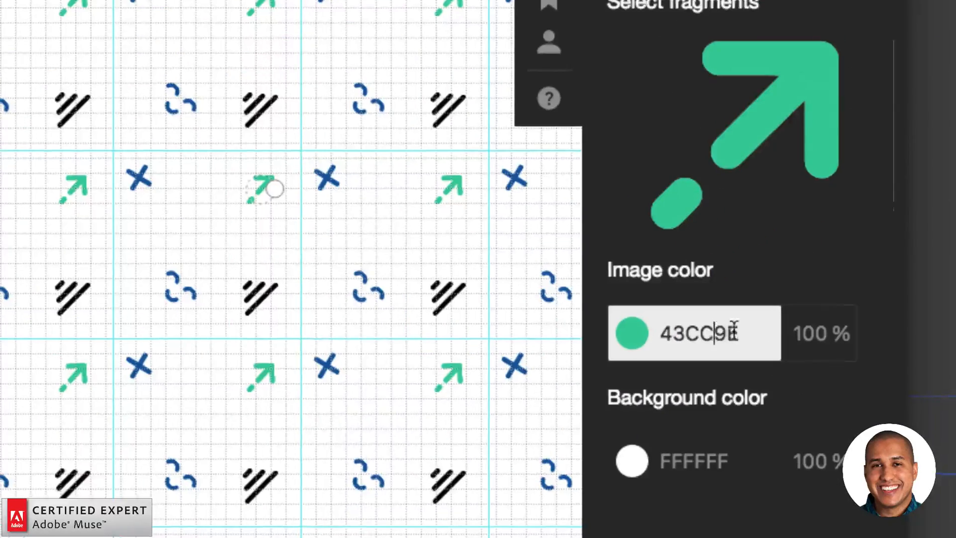
{"action": "left_click_drag", "start_coordinate": [762, 356], "coordinate": [710, 354]}
{"action": "key", "text": "super+c"}
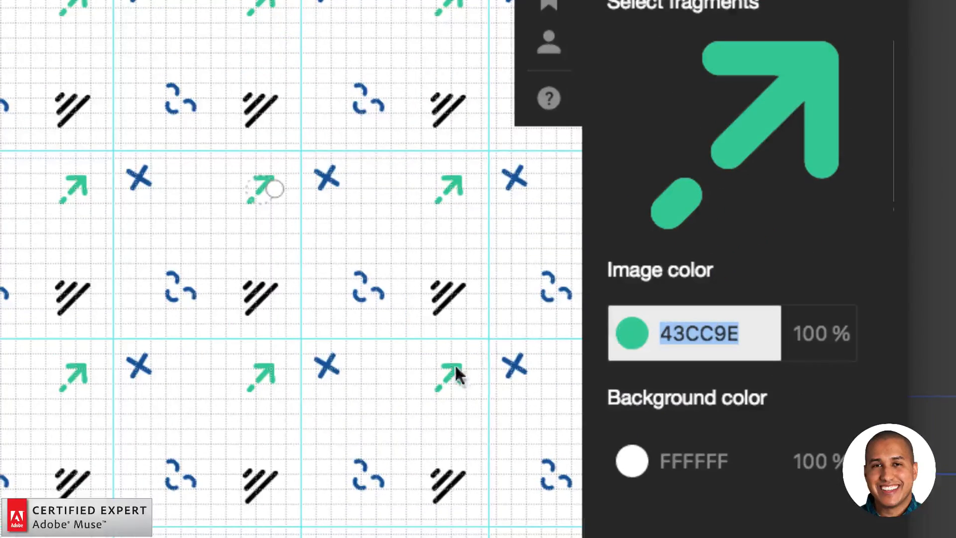
{"action": "left_click", "coordinate": [449, 296]}
{"action": "double_click", "coordinate": [700, 332]}
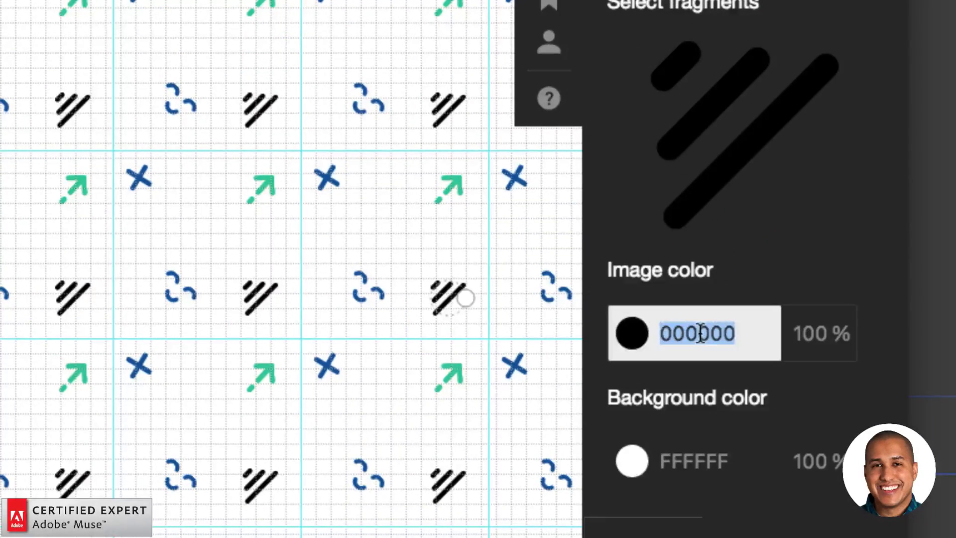
{"action": "key", "text": "super+v"}
{"action": "key", "text": "Return"}
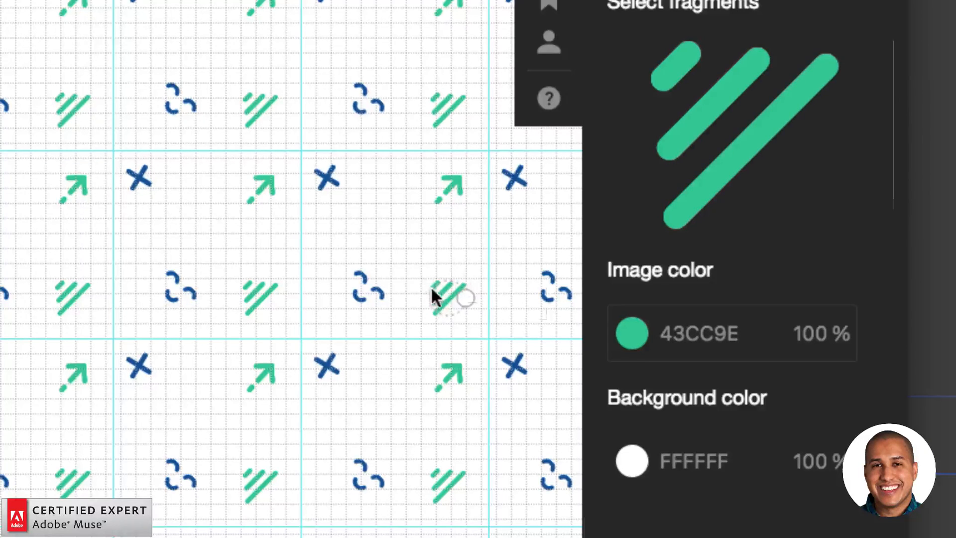
{"action": "left_click_drag", "start_coordinate": [459, 294], "coordinate": [460, 299]}
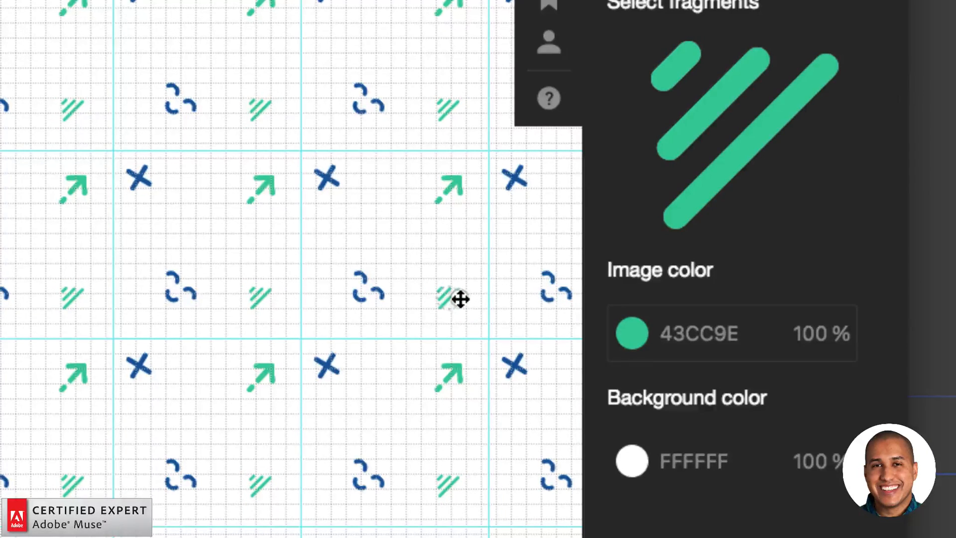
{"action": "left_click", "coordinate": [451, 305]}
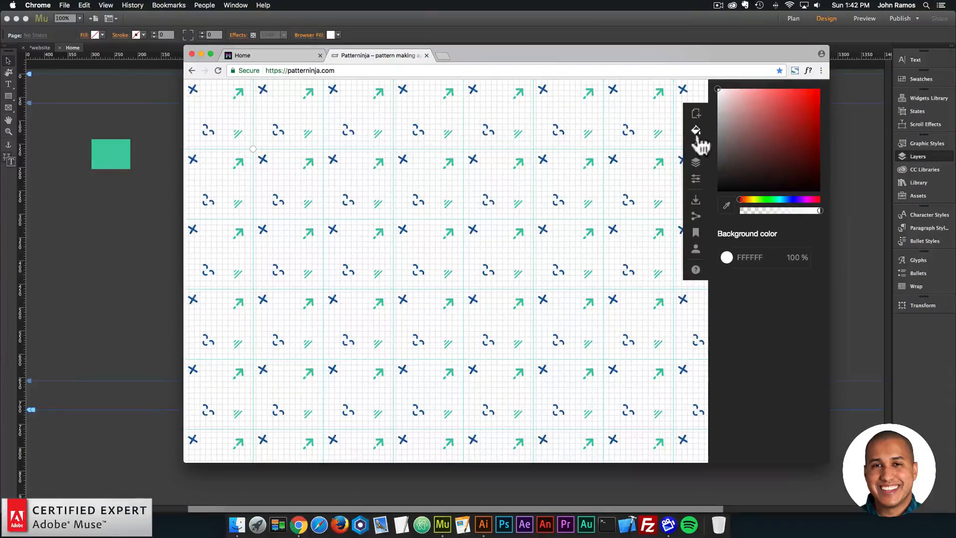
- Display the list of image layers used in the pattern
{"action": "left_click", "coordinate": [697, 133]}
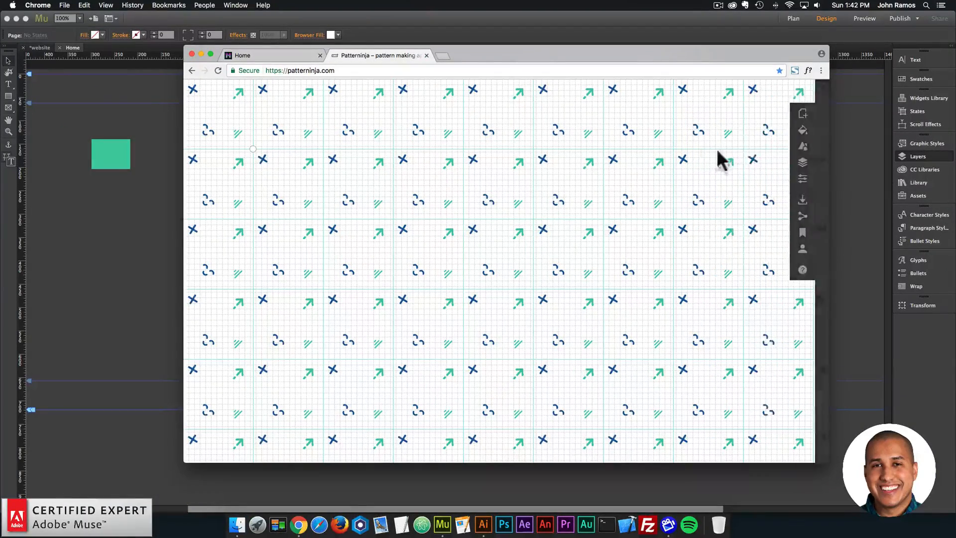
{"action": "left_click", "coordinate": [817, 131]}
{"action": "left_click", "coordinate": [697, 146]}
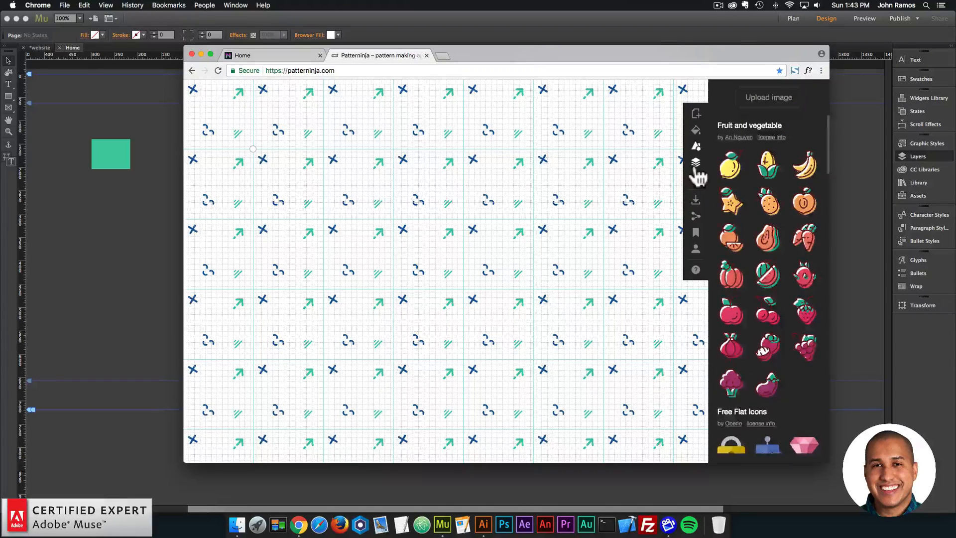
{"action": "left_click", "coordinate": [696, 163]}
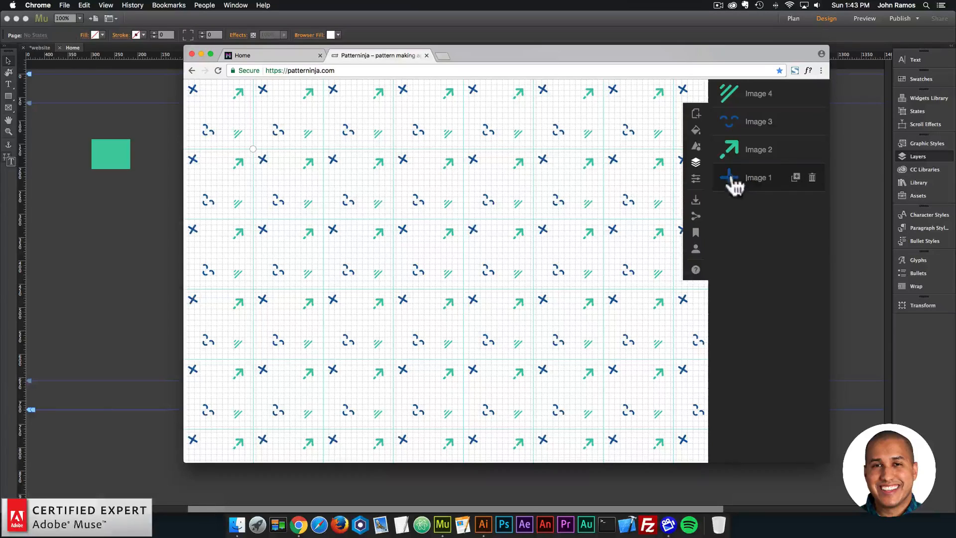
- Try a duplicate of the blue plus icon between the smiling face and the diagonal lines, then delete it
{"action": "left_click", "coordinate": [796, 178]}
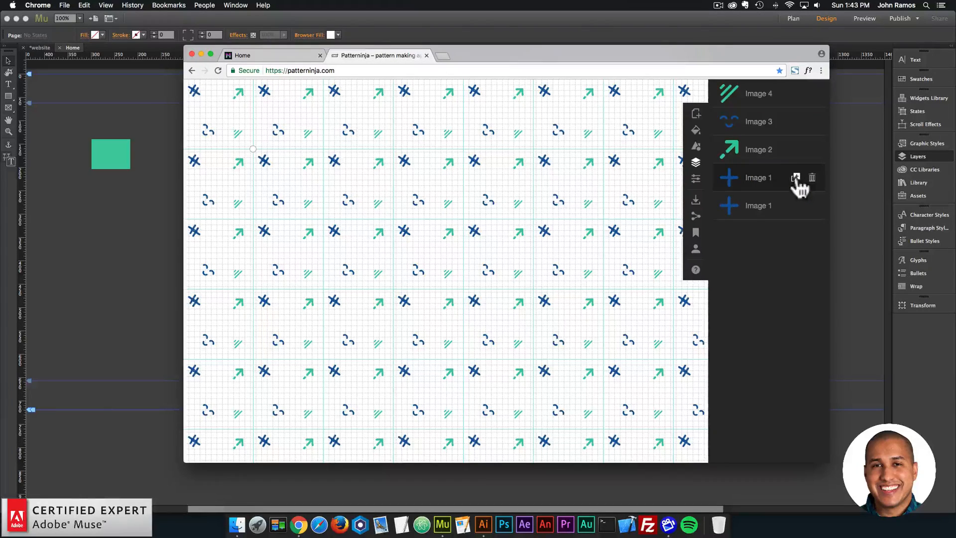
{"action": "left_click_drag", "start_coordinate": [617, 231], "coordinate": [619, 277]}
{"action": "left_click_drag", "start_coordinate": [665, 255], "coordinate": [646, 261]}
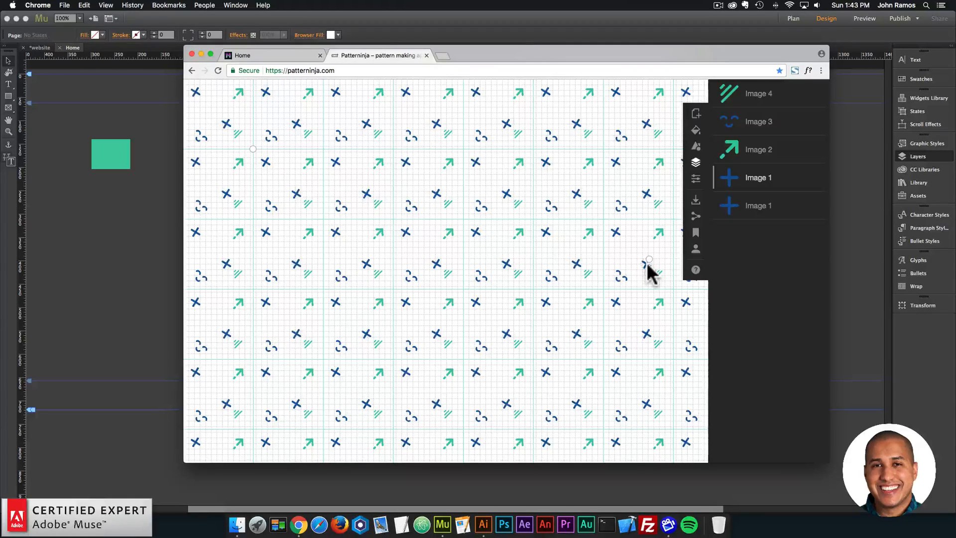
{"action": "key", "text": "Delete"}
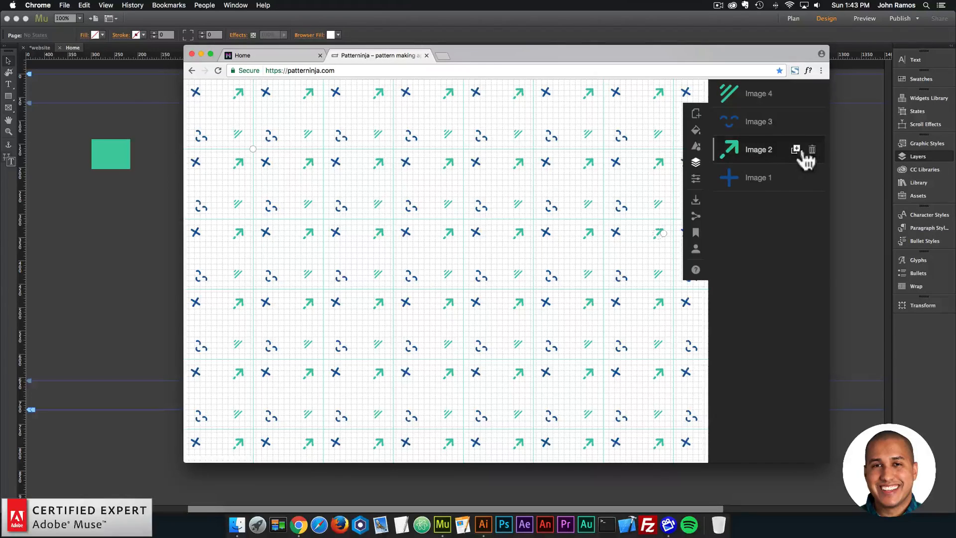
- Place a duplicate of the green arrow below the plus icon and move the diagonal lines icon up and slightly right in the tile
{"action": "left_click", "coordinate": [797, 149]}
{"action": "left_click_drag", "start_coordinate": [667, 235], "coordinate": [634, 280]}
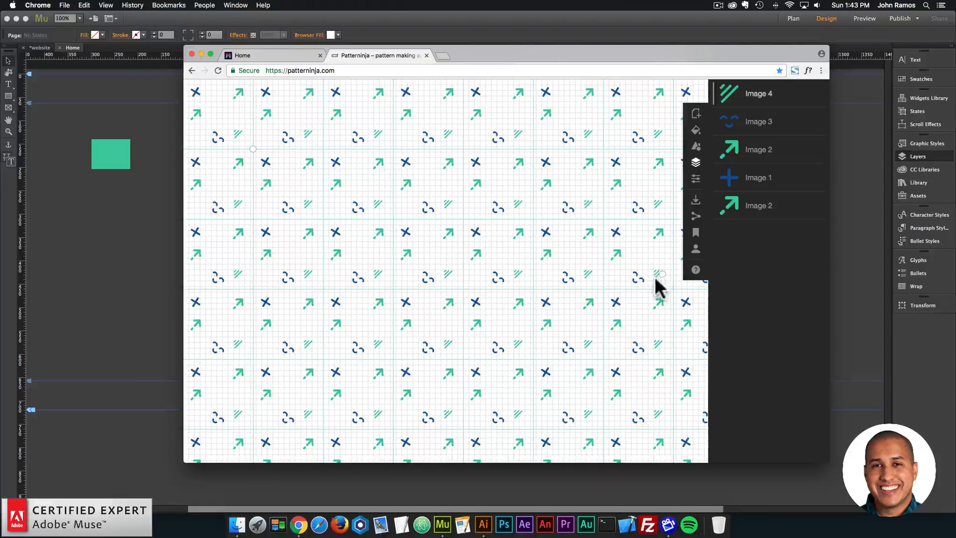
{"action": "left_click_drag", "start_coordinate": [656, 275], "coordinate": [665, 260]}
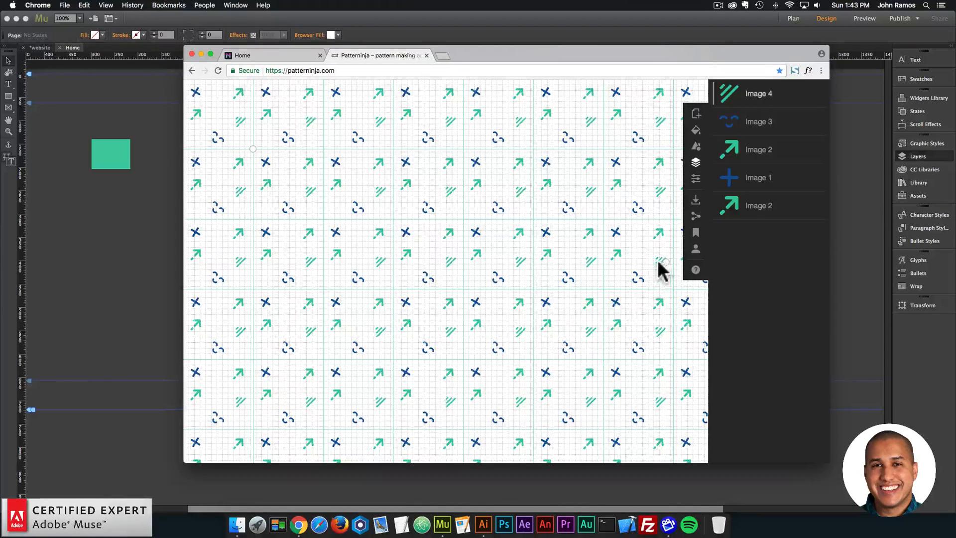
{"action": "left_click_drag", "start_coordinate": [658, 261], "coordinate": [662, 266]}
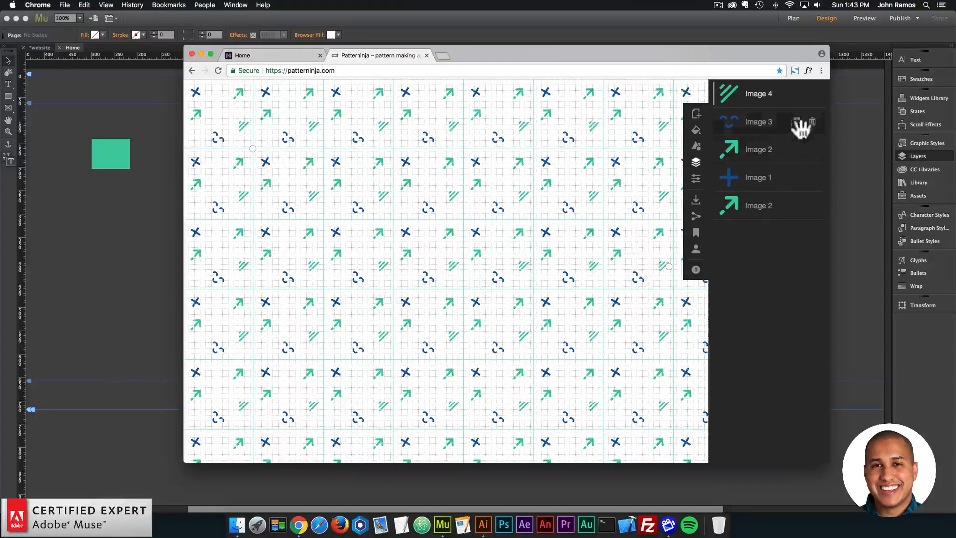
{"action": "left_click", "coordinate": [696, 163]}
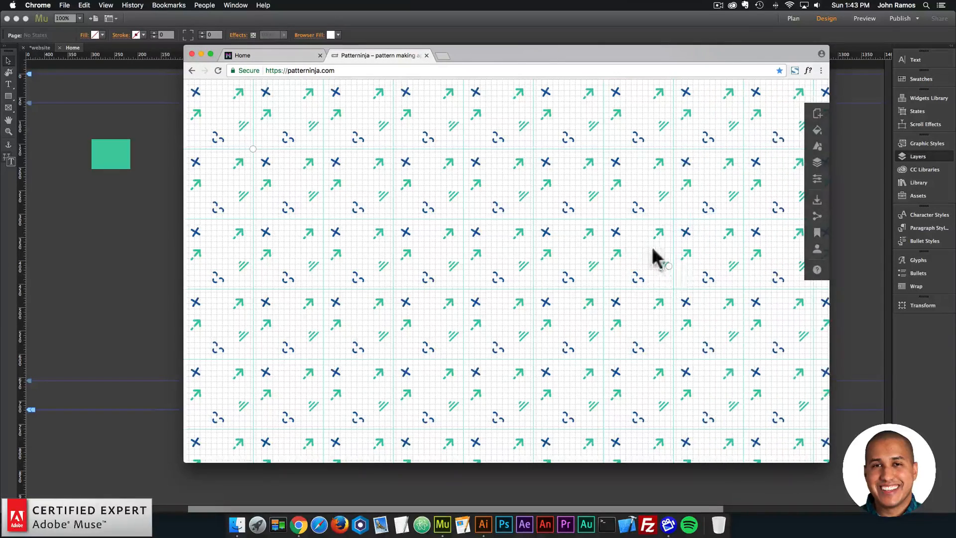
- Try the duplicated green arrow at a slightly larger size, then return it to its smaller size
{"action": "left_click_drag", "start_coordinate": [622, 254], "coordinate": [623, 255]}
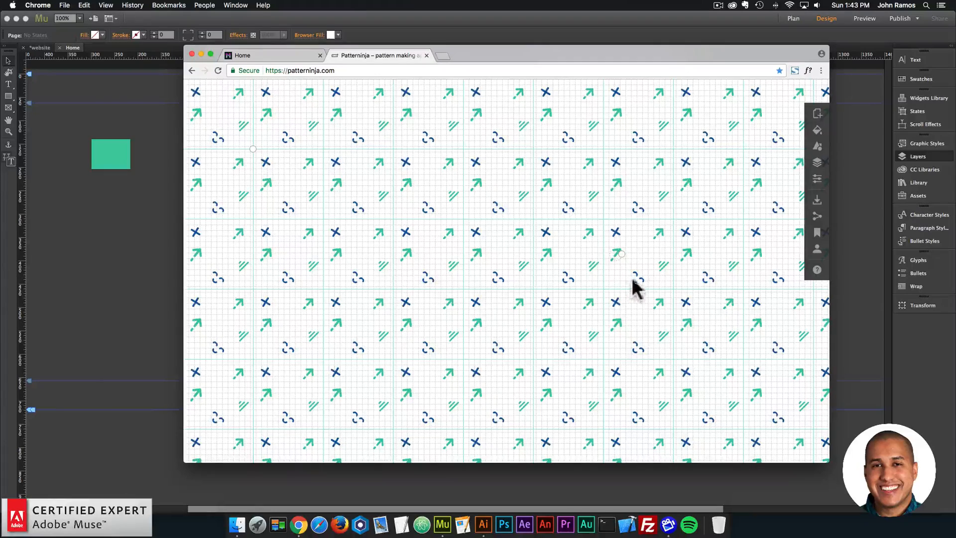
{"action": "left_click", "coordinate": [612, 270]}
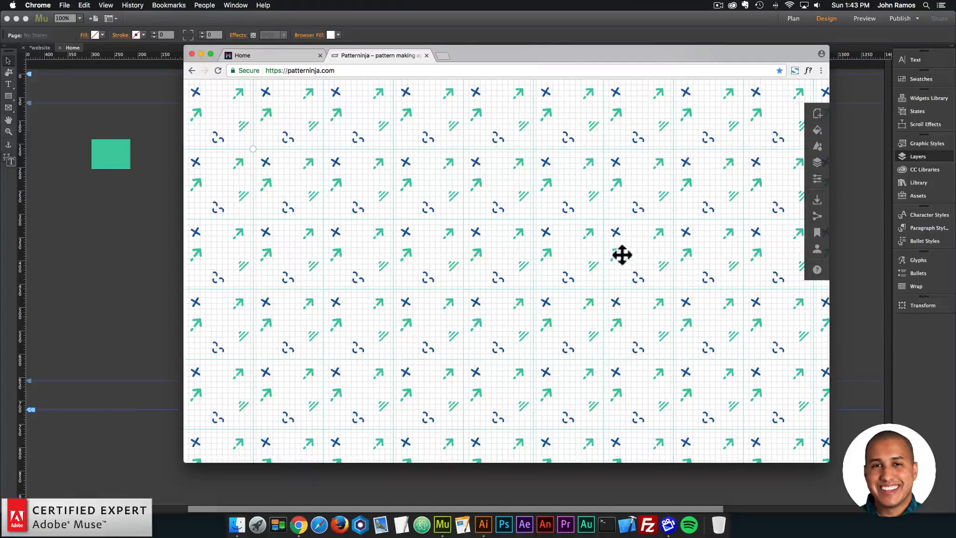
{"action": "left_click", "coordinate": [623, 256]}
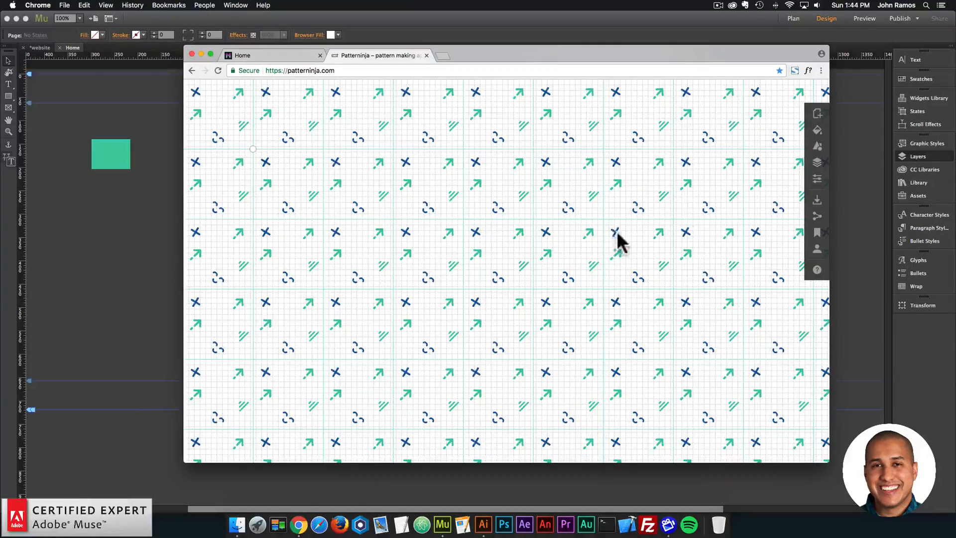
- Download the finished pattern tile as a PNG image, without embedding it as a data URI
{"action": "left_click_drag", "start_coordinate": [619, 229], "coordinate": [623, 233]}
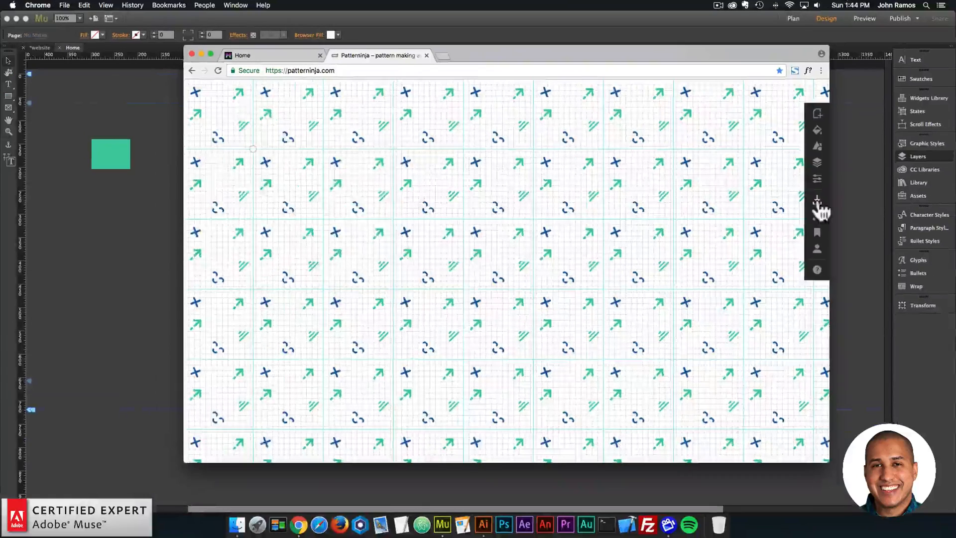
{"action": "left_click", "coordinate": [812, 199]}
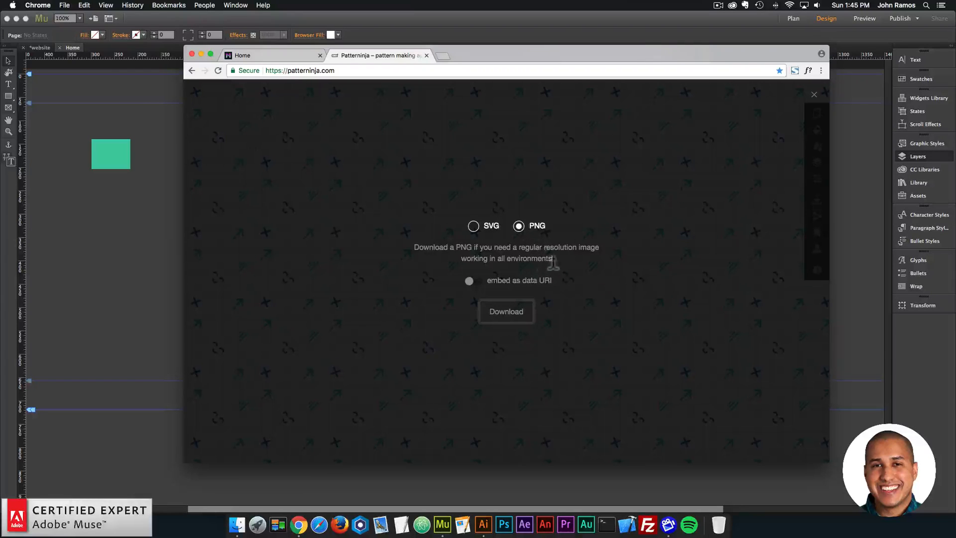
{"action": "left_click", "coordinate": [474, 227]}
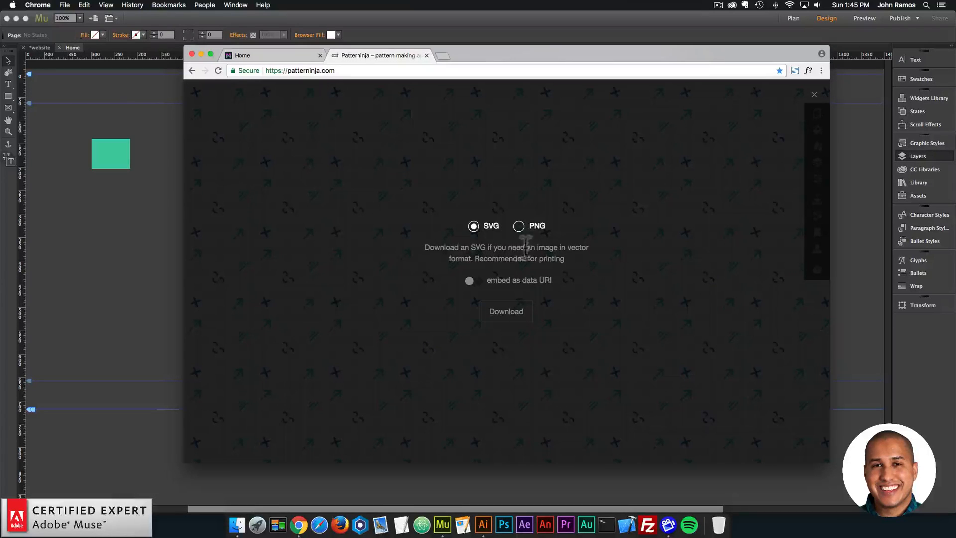
{"action": "left_click", "coordinate": [519, 227]}
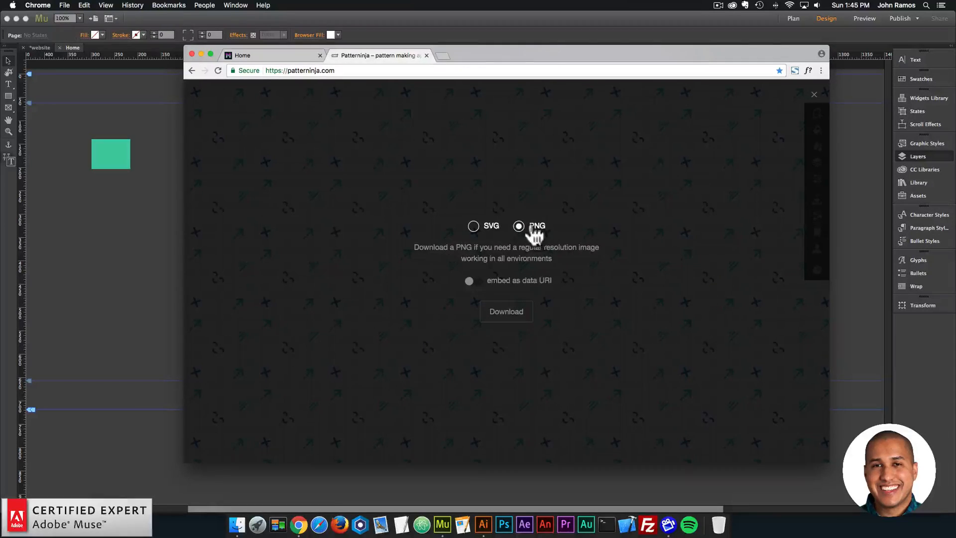
{"action": "left_click", "coordinate": [507, 313]}
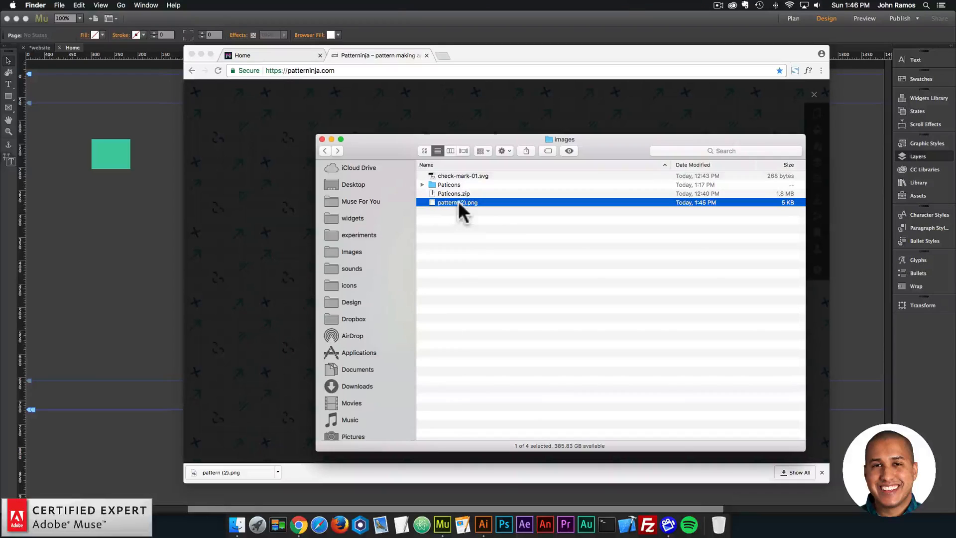
- Rename the downloaded pattern image in the images folder as pattern-1.png
{"action": "left_click", "coordinate": [457, 201]}
{"action": "type", "text": "pattern-1"}
{"action": "key", "text": "Return"}
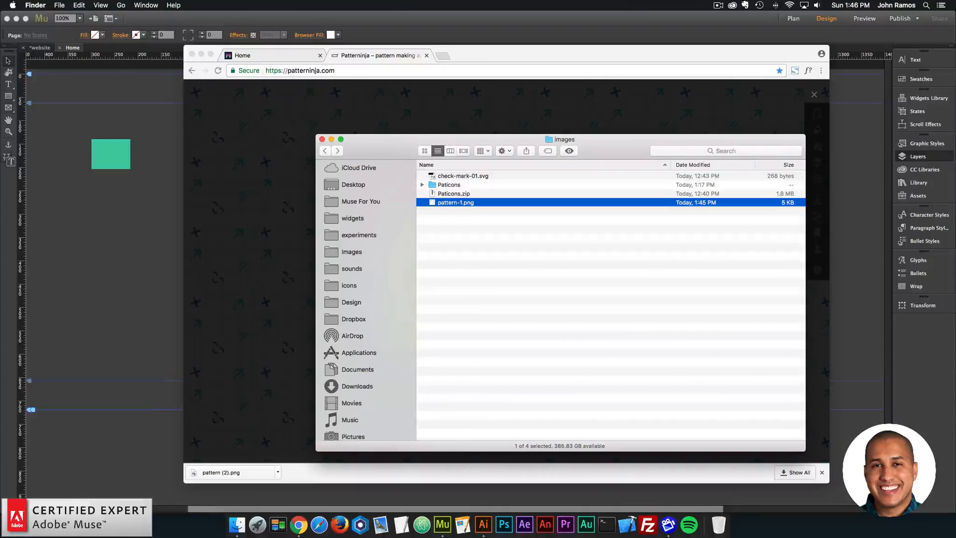
{"action": "left_click", "coordinate": [489, 233]}
- Switch to Adobe Muse, create a new fluid-width site with 1 column and a 960 maximum page width, and open its Home page
{"action": "left_click", "coordinate": [160, 199]}
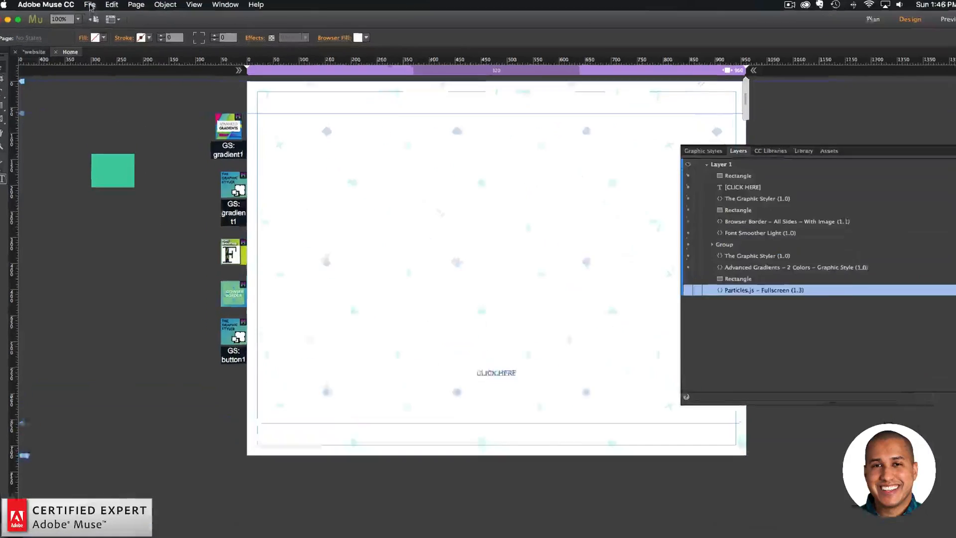
{"action": "left_click", "coordinate": [89, 6]}
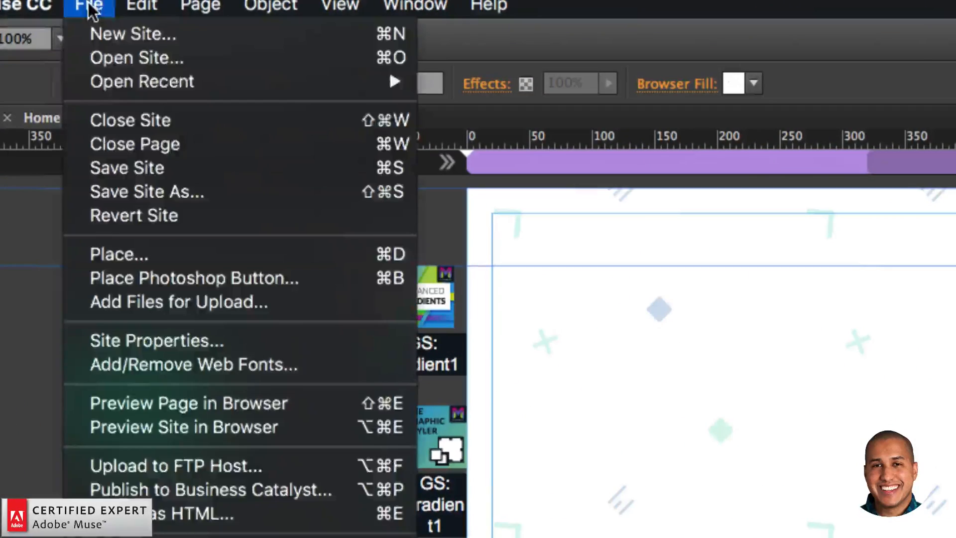
{"action": "left_click", "coordinate": [103, 18]}
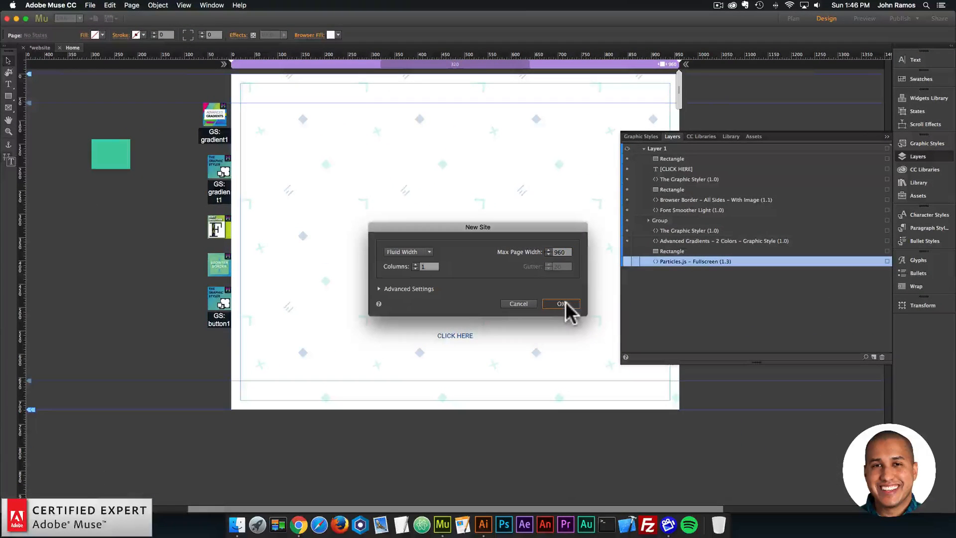
{"action": "left_click", "coordinate": [562, 303]}
{"action": "double_click", "coordinate": [249, 95]}
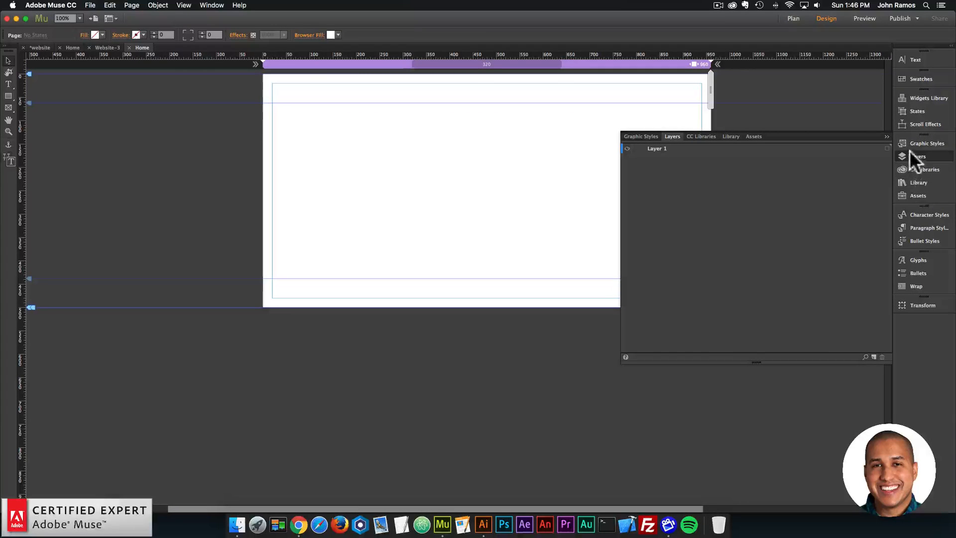
- Hide the layers list and add pattern-1.png from the images folder as the browser fill image
{"action": "left_click", "coordinate": [910, 153]}
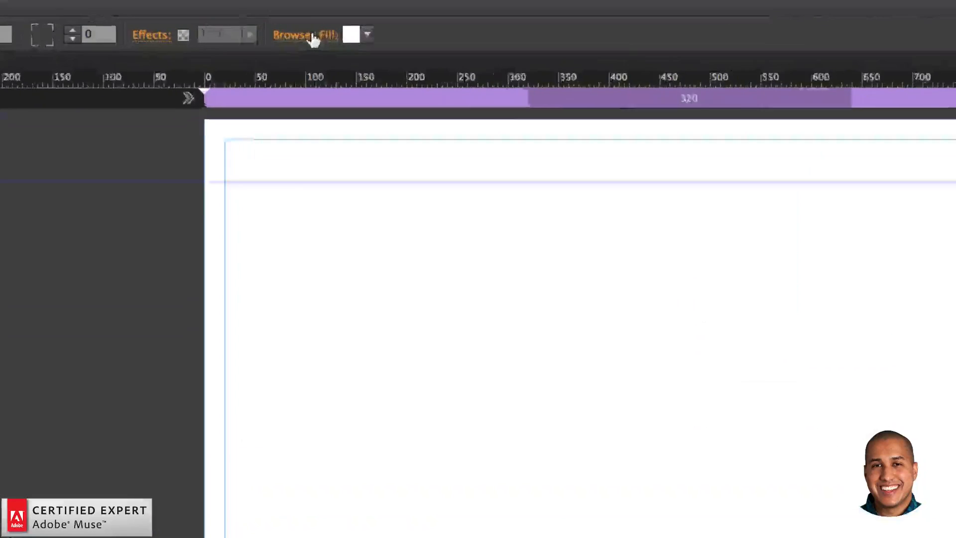
{"action": "left_click", "coordinate": [311, 35]}
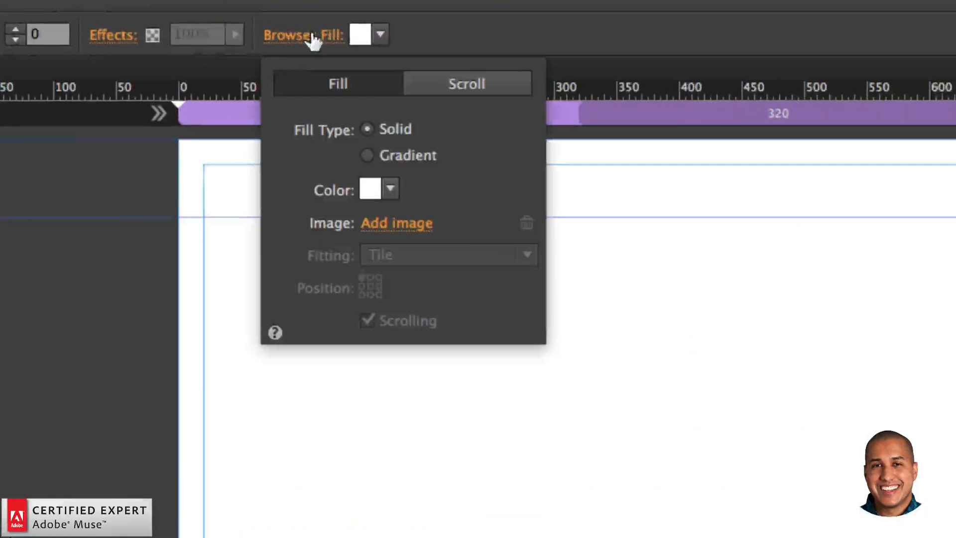
{"action": "left_click", "coordinate": [397, 226]}
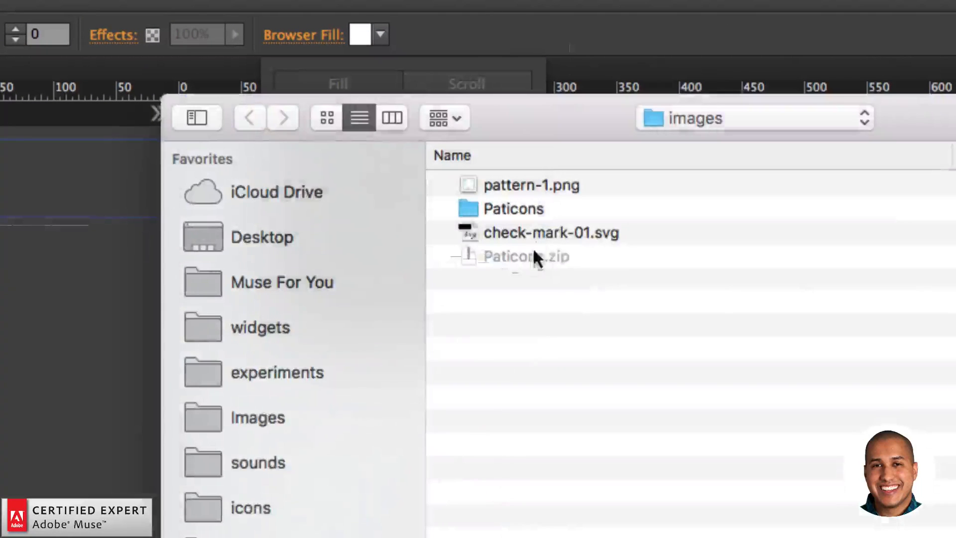
{"action": "left_click", "coordinate": [522, 187]}
{"action": "double_click", "coordinate": [516, 183]}
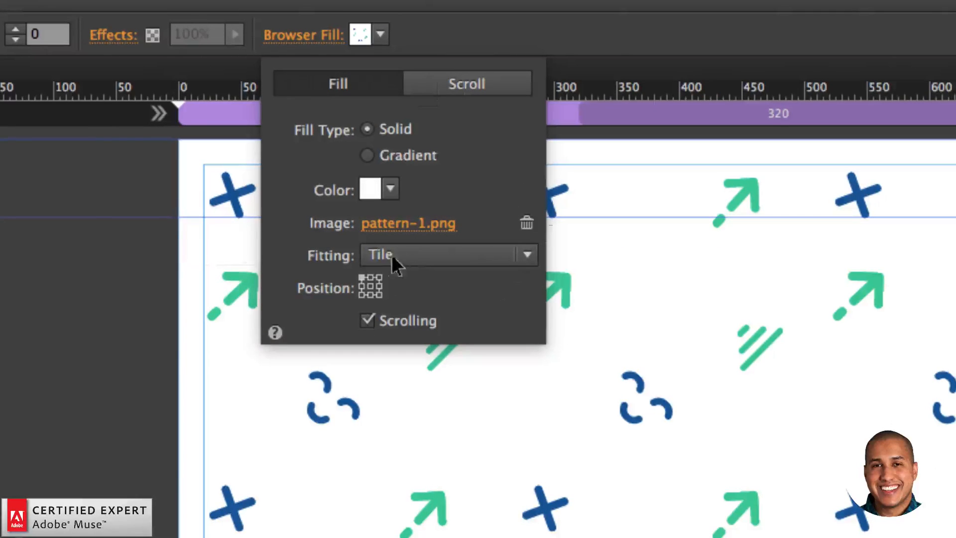
- Try several position options for the tiled browser fill image and settle on the center position
{"action": "left_click", "coordinate": [370, 284]}
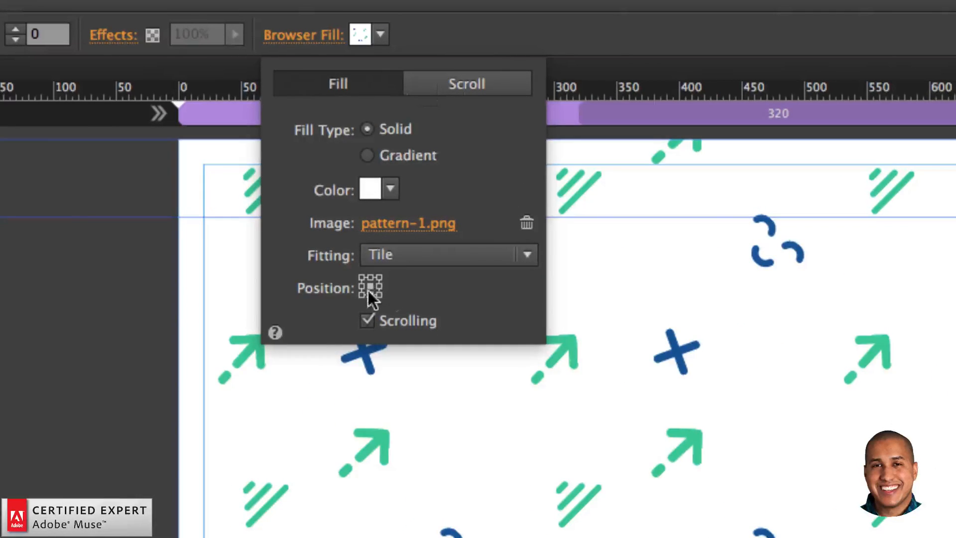
{"action": "left_click", "coordinate": [372, 277]}
{"action": "left_click", "coordinate": [379, 277]}
{"action": "left_click", "coordinate": [379, 285]}
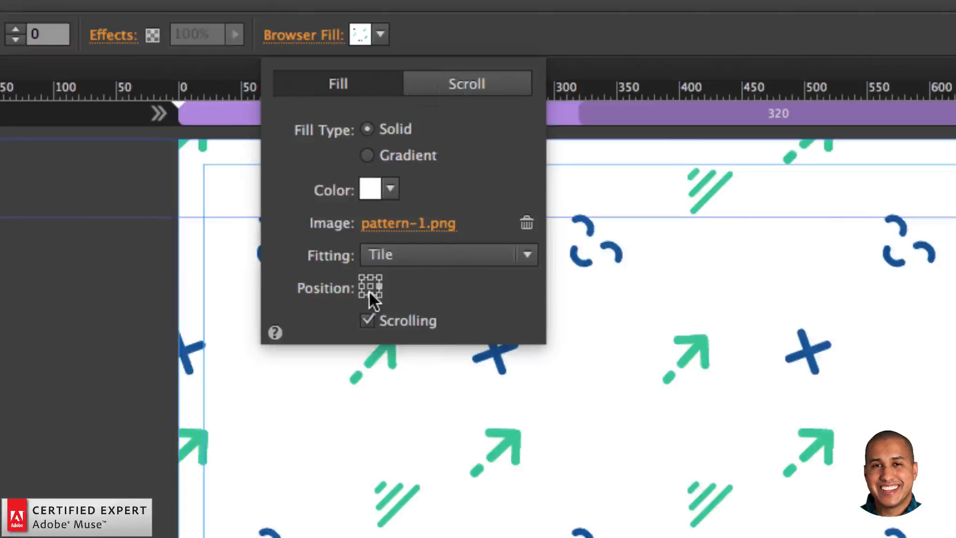
{"action": "left_click", "coordinate": [369, 293]}
{"action": "left_click", "coordinate": [369, 286]}
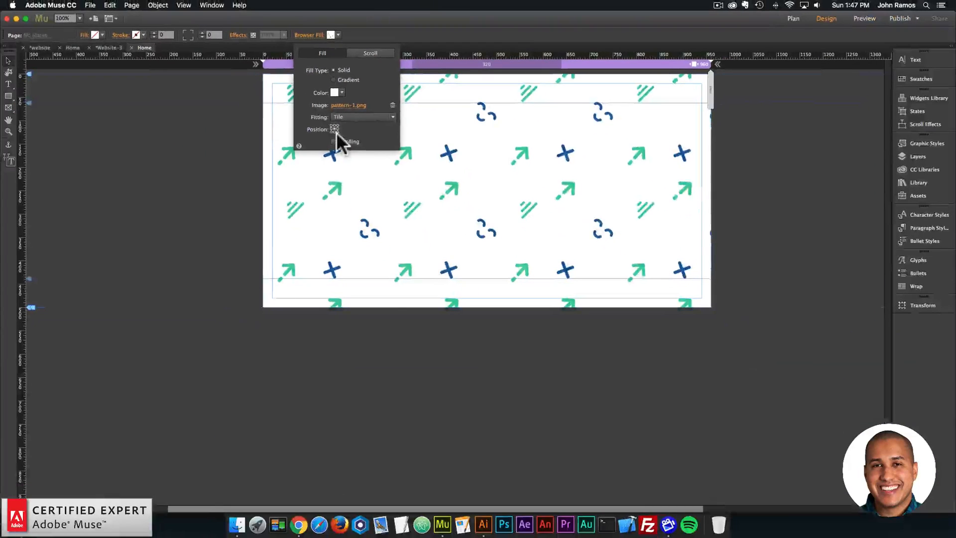
{"action": "left_click", "coordinate": [379, 285]}
{"action": "left_click", "coordinate": [336, 125]}
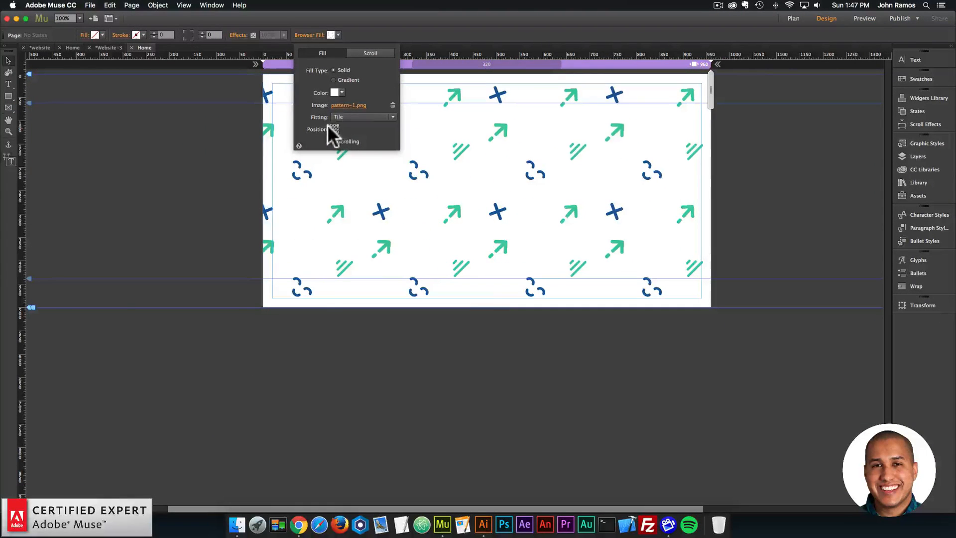
{"action": "left_click", "coordinate": [330, 124]}
{"action": "left_click", "coordinate": [331, 130]}
{"action": "left_click", "coordinate": [334, 127]}
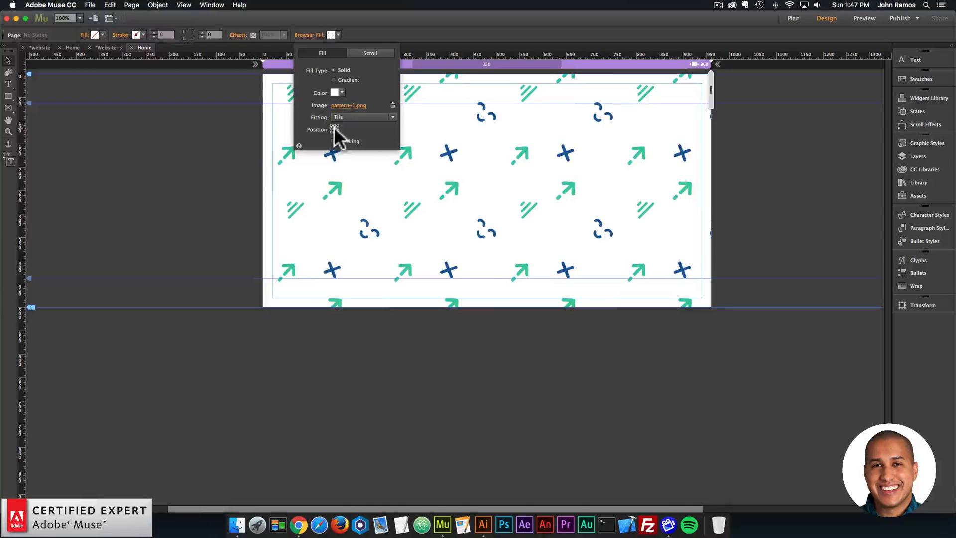
{"action": "left_click", "coordinate": [337, 127]}
{"action": "left_click", "coordinate": [333, 126]}
{"action": "left_click", "coordinate": [294, 196]}
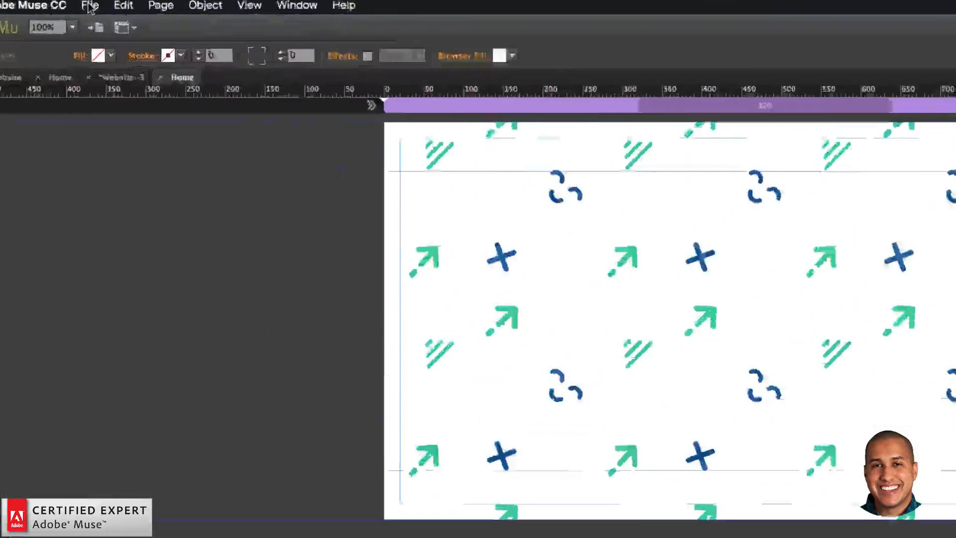
- Preview the page in the browser to check the tiled background
{"action": "left_click", "coordinate": [90, 5]}
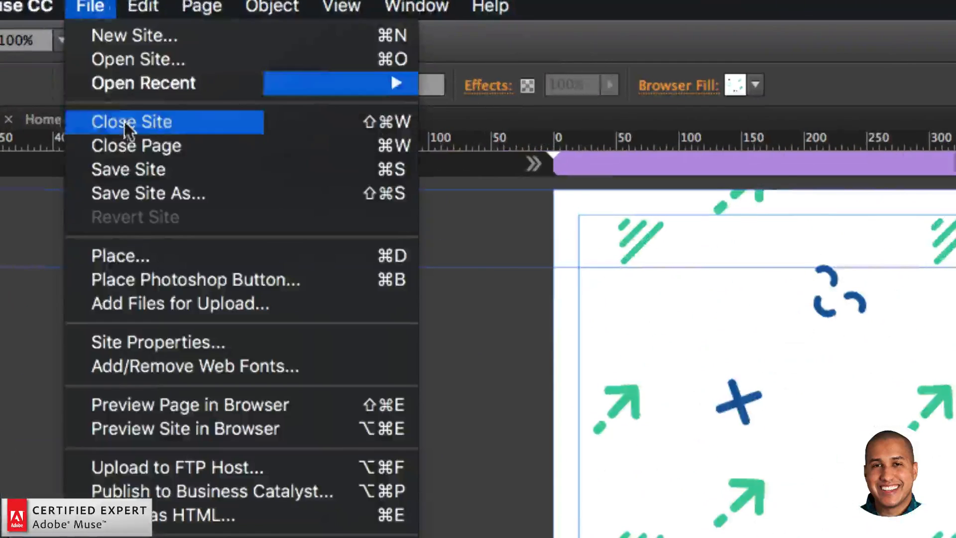
{"action": "left_click", "coordinate": [201, 403]}
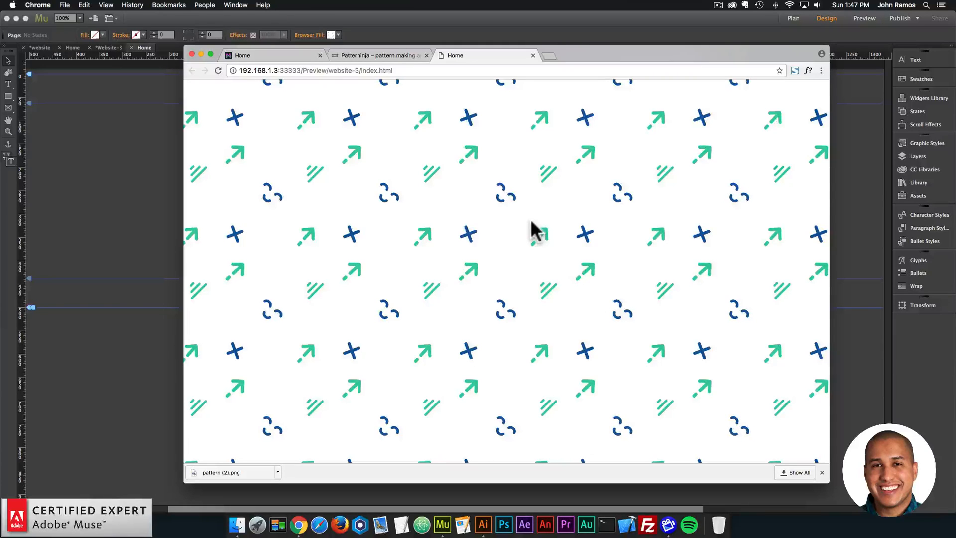
- Return to Patterninja and shrink all the icons, with the plus at 28 × 28 px, diagonal lines at 27 × 27 px and smiling face at 33 × 21 px
{"action": "left_click", "coordinate": [373, 56]}
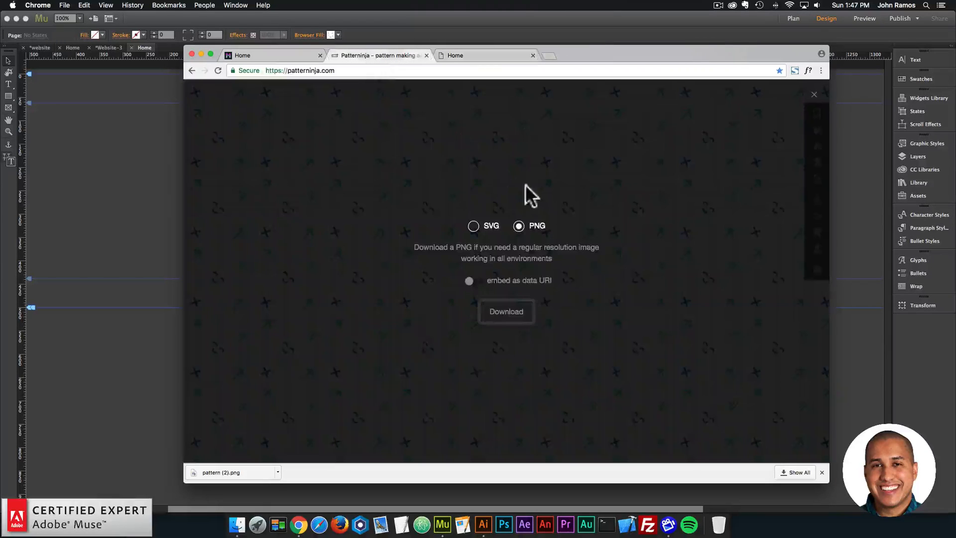
{"action": "left_click", "coordinate": [815, 95]}
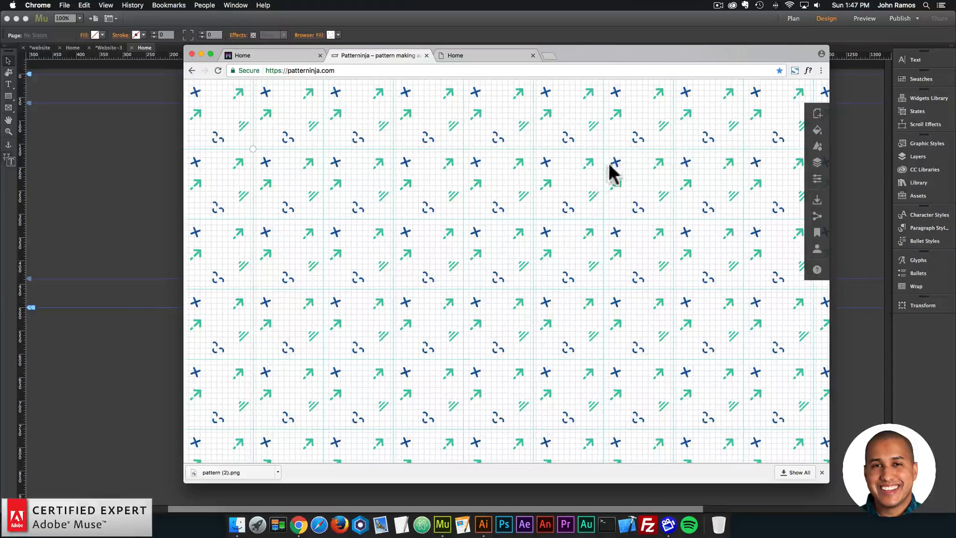
{"action": "scroll", "coordinate": [622, 162], "scroll_direction": "down", "scroll_amount": 5}
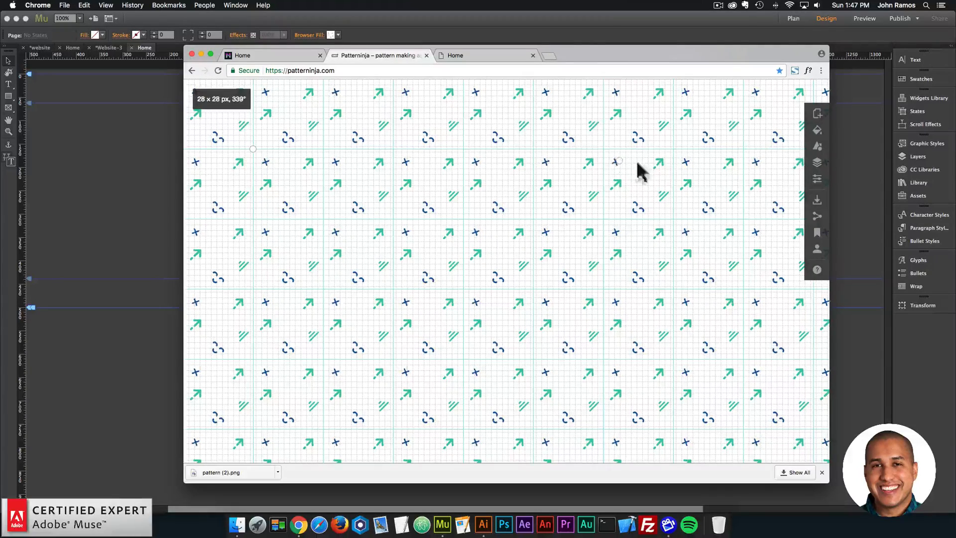
{"action": "scroll", "coordinate": [663, 165], "scroll_direction": "down", "scroll_amount": 6}
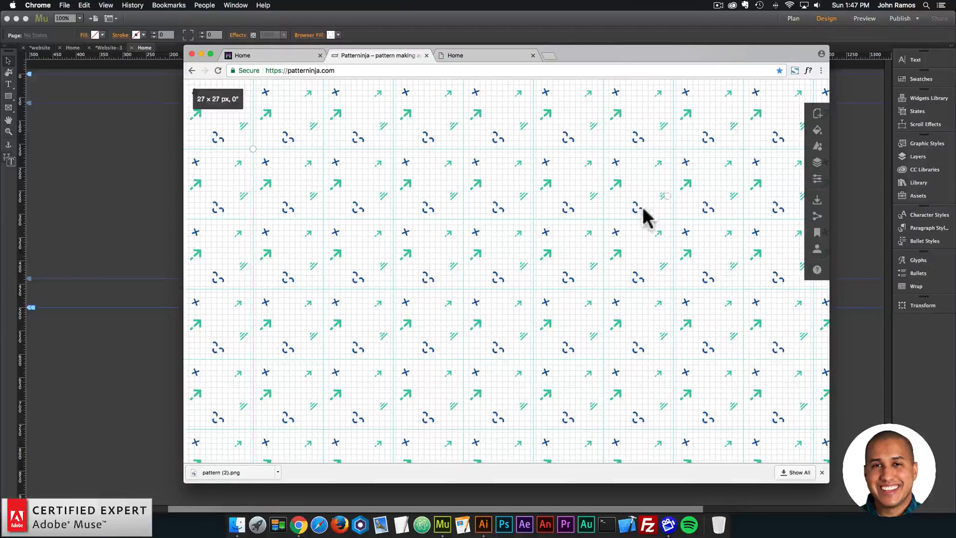
{"action": "scroll", "coordinate": [641, 214], "scroll_direction": "down", "scroll_amount": 5}
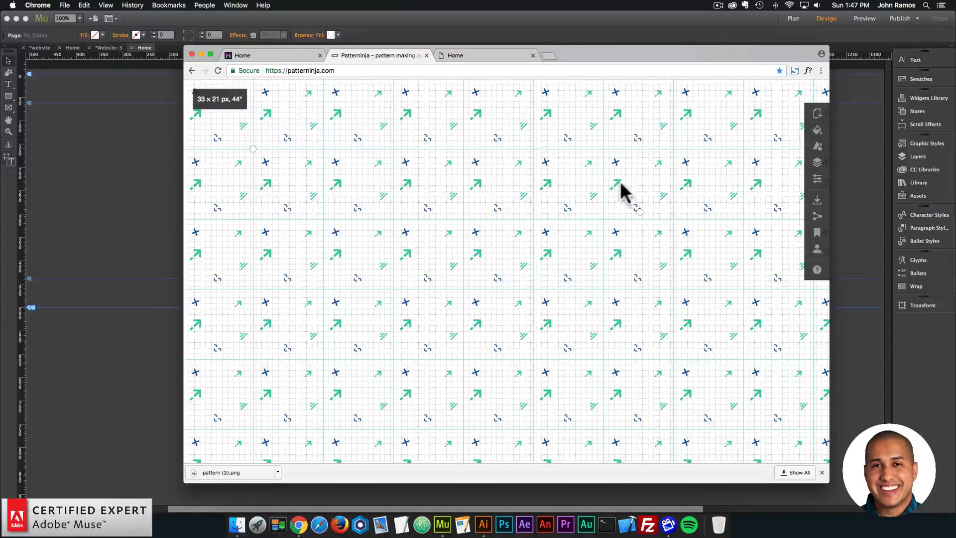
{"action": "scroll", "coordinate": [621, 185], "scroll_direction": "down", "scroll_amount": 4}
{"action": "scroll", "coordinate": [621, 185], "scroll_direction": "down", "scroll_amount": 3}
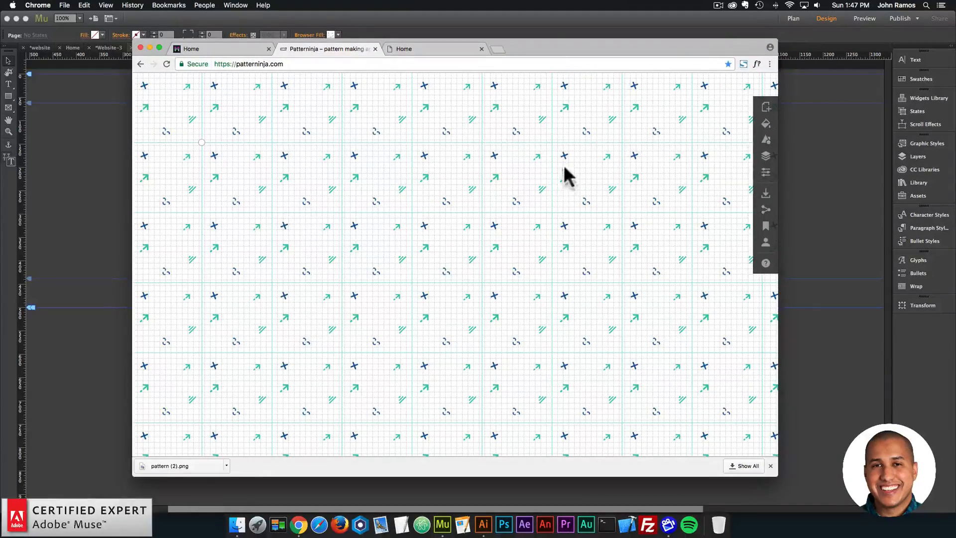
- Set the image color opacity of the green arrow below the plus icon to 20%
{"action": "left_click", "coordinate": [766, 124]}
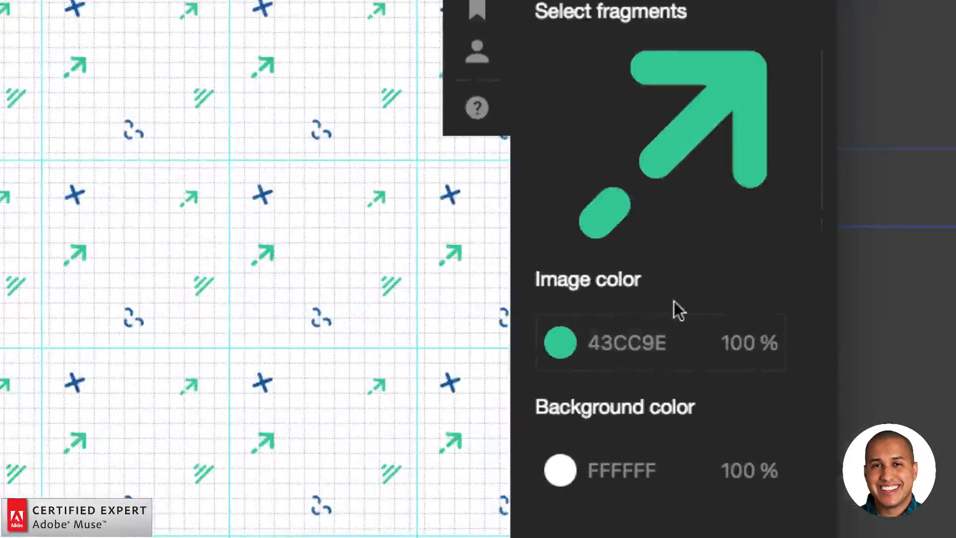
{"action": "left_click", "coordinate": [762, 347]}
{"action": "type", "text": "20"}
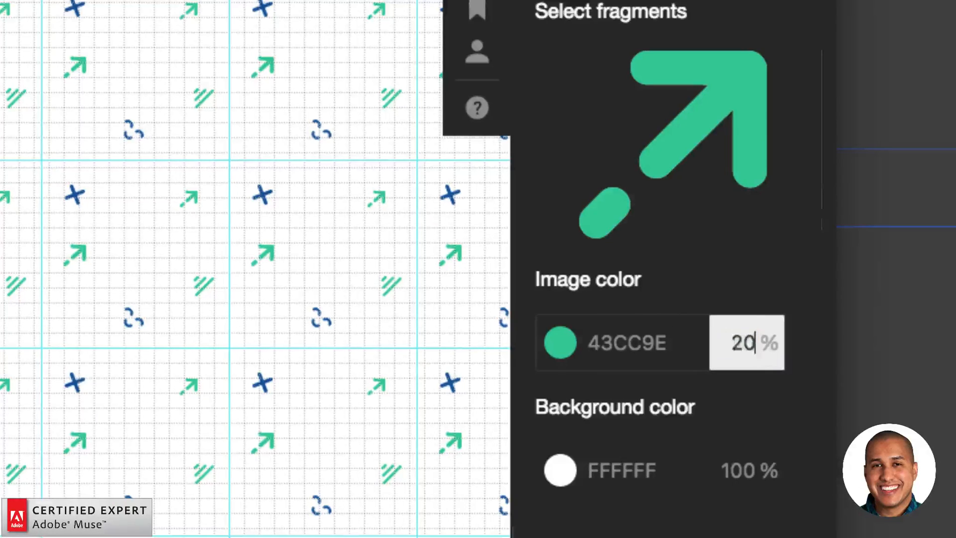
{"action": "key", "text": "Return"}
- Set the blue plus icon's image color opacity to 20%
{"action": "left_click", "coordinate": [433, 190]}
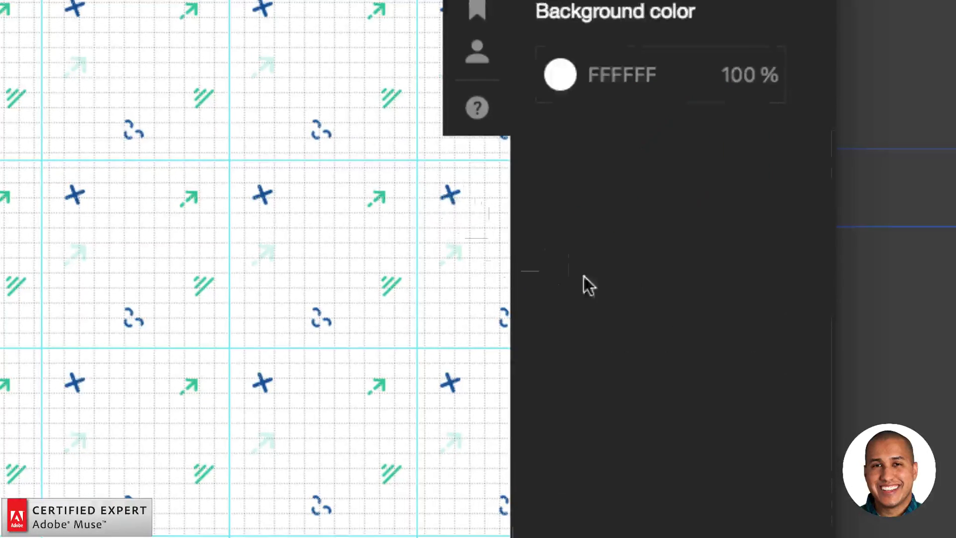
{"action": "left_click", "coordinate": [452, 194]}
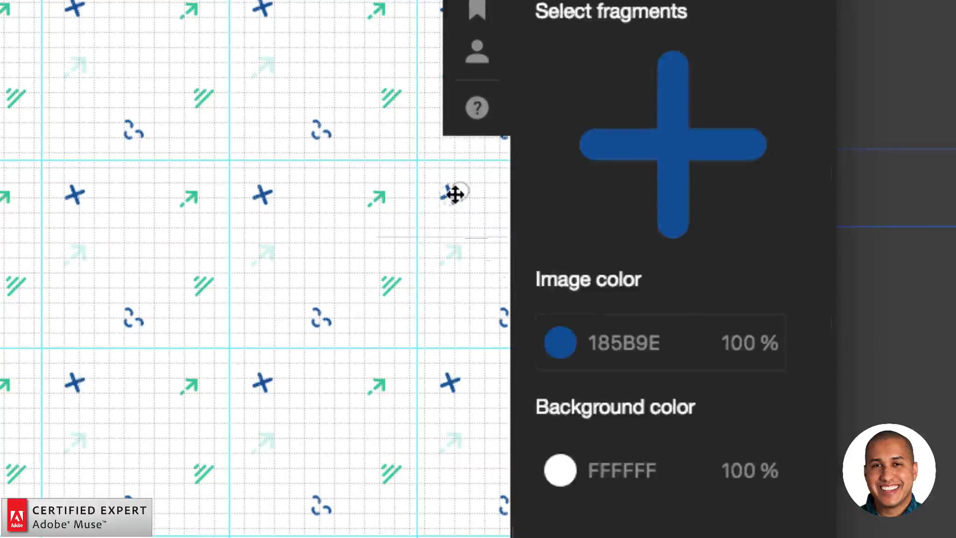
{"action": "left_click", "coordinate": [748, 343]}
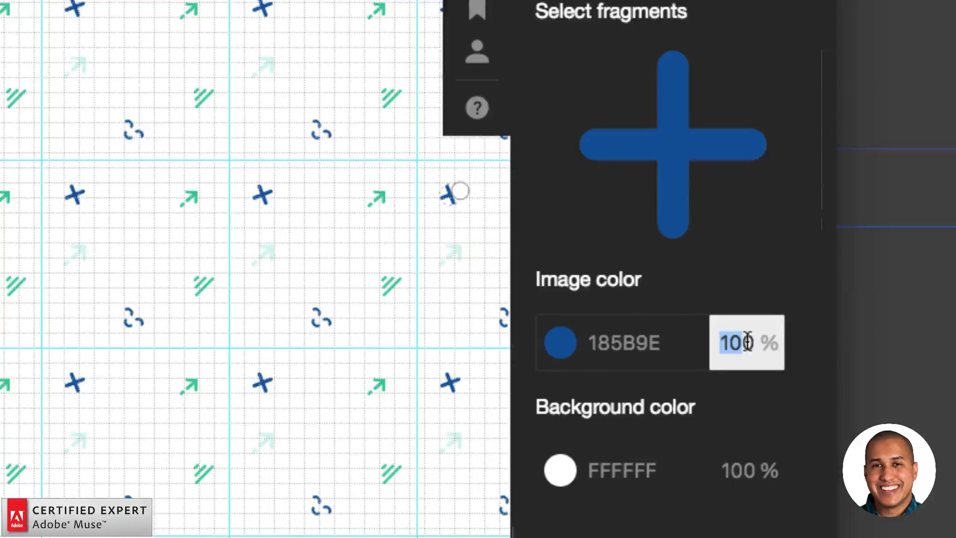
{"action": "type", "text": "20"}
{"action": "key", "text": "Return"}
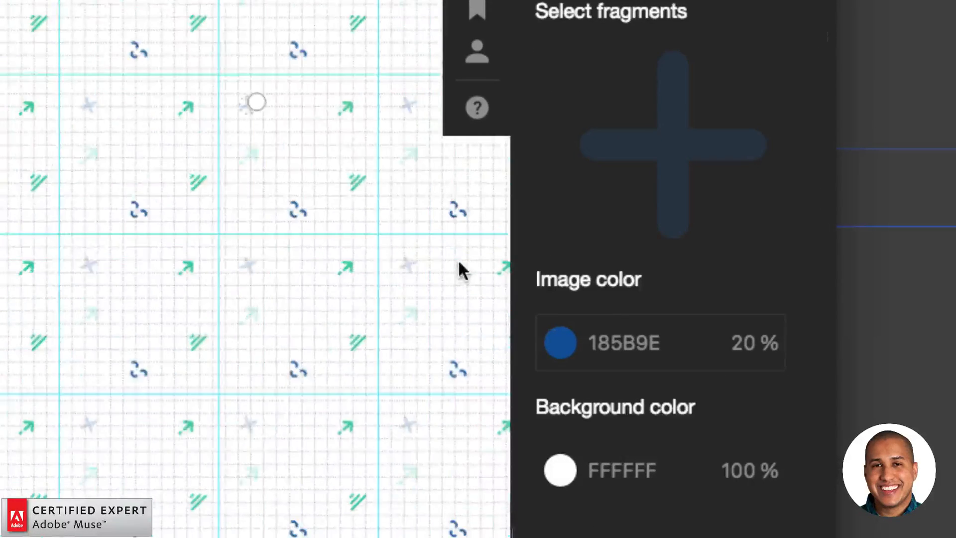
- Set the image color opacity of the remaining solid green arrow to 20%
{"action": "left_click", "coordinate": [299, 204]}
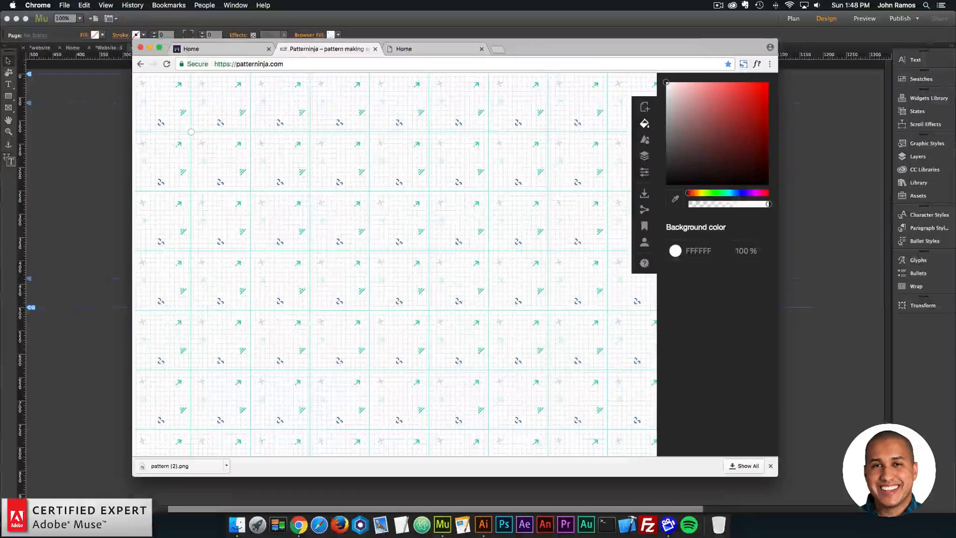
{"action": "left_click", "coordinate": [597, 264]}
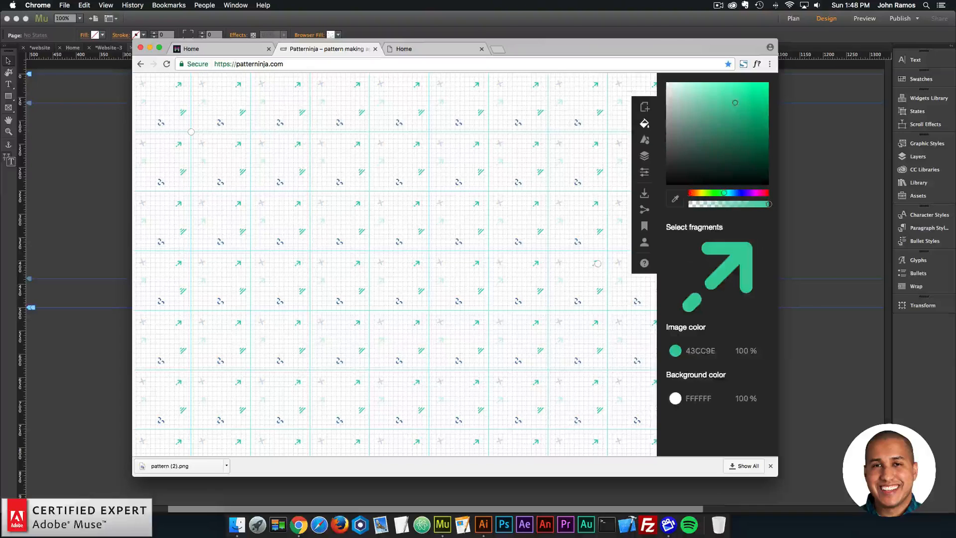
{"action": "type", "text": "20"}
{"action": "key", "text": "Return"}
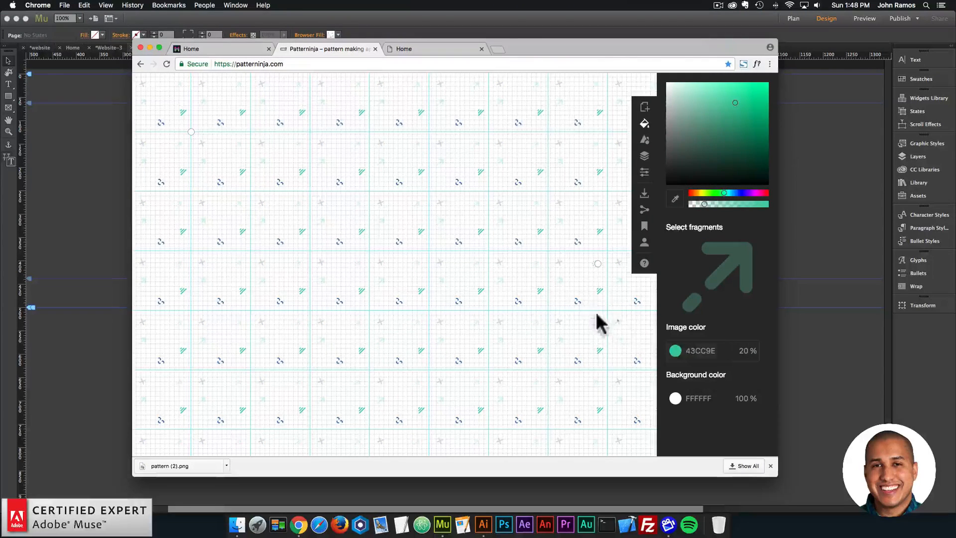
- Set the image color opacity of the green diagonal lines icon to 20%
{"action": "left_click", "coordinate": [601, 291]}
{"action": "left_click", "coordinate": [743, 357]}
{"action": "type", "text": "20"}
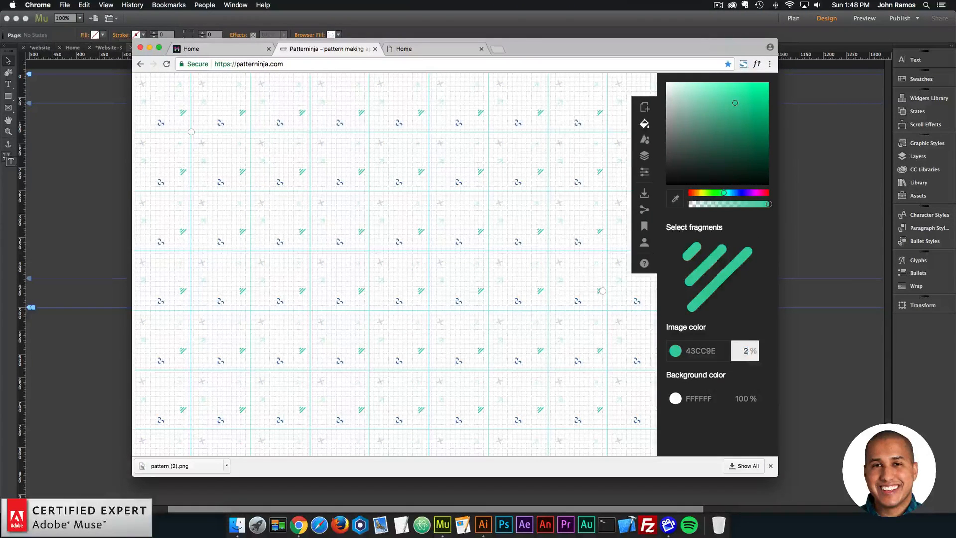
{"action": "key", "text": "Return"}
- Set the blue smiling face icon's image color opacity to 20% and deselect it
{"action": "left_click", "coordinate": [576, 299]}
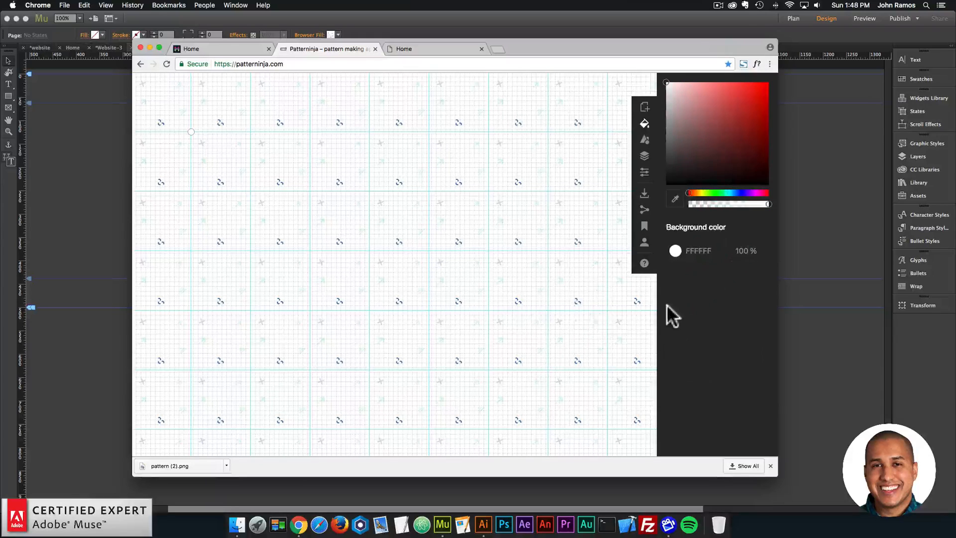
{"action": "left_click", "coordinate": [575, 301]}
{"action": "left_click", "coordinate": [742, 344]}
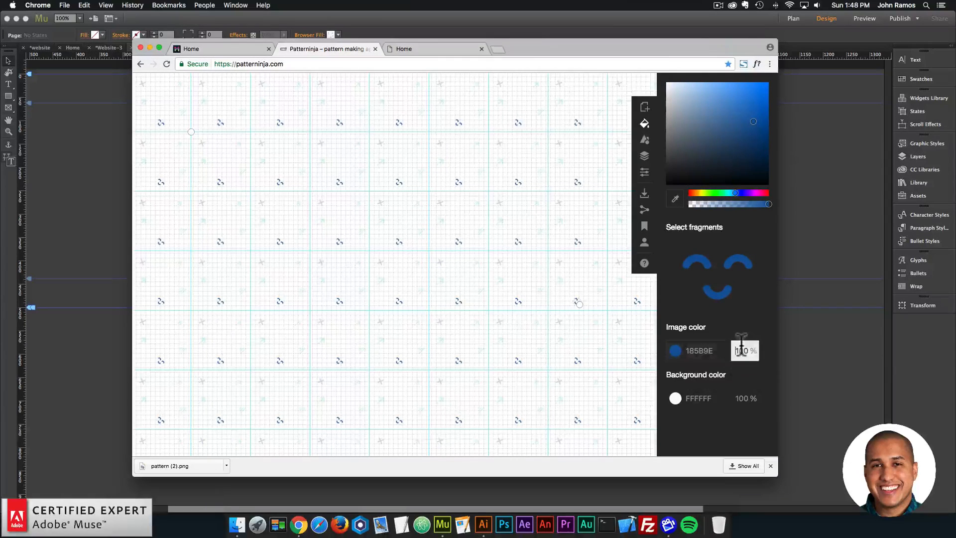
{"action": "type", "text": "20"}
{"action": "key", "text": "Return"}
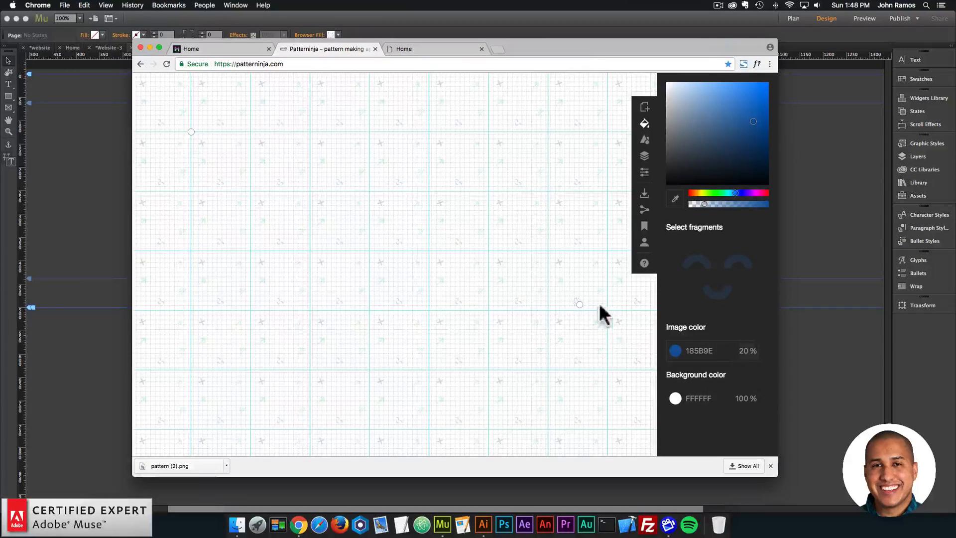
{"action": "left_click", "coordinate": [600, 306]}
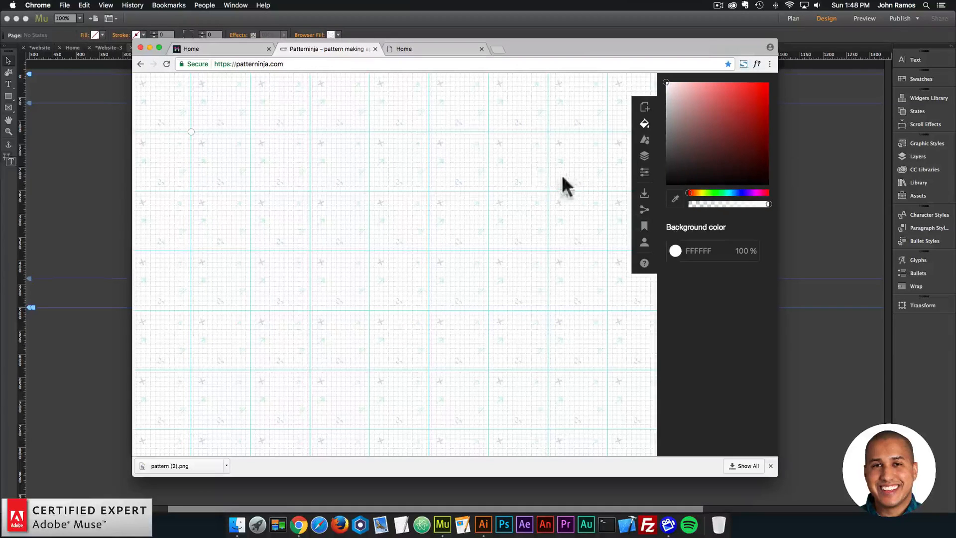
- Download the faded pattern as a PNG into the images folder and rename the file pattern-2
{"action": "left_click", "coordinate": [645, 192]}
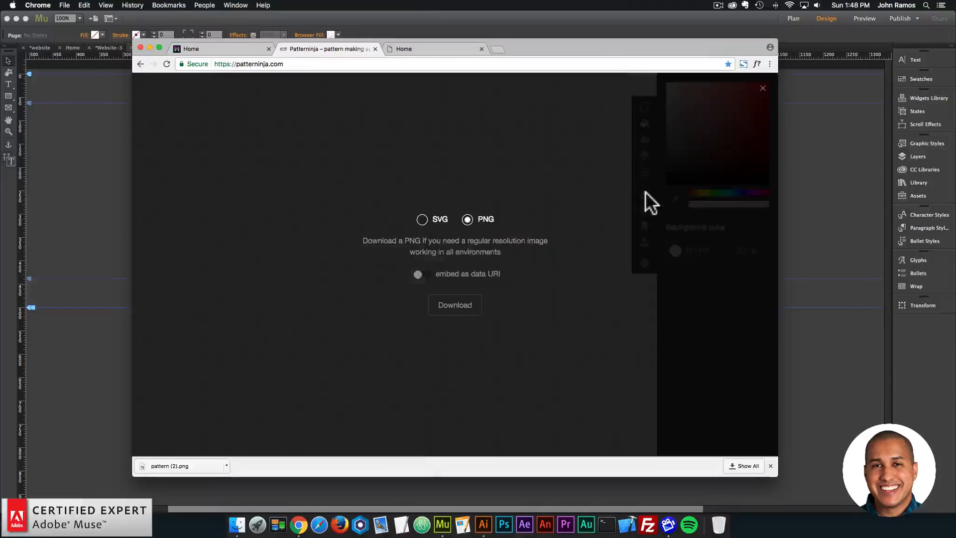
{"action": "left_click", "coordinate": [457, 312]}
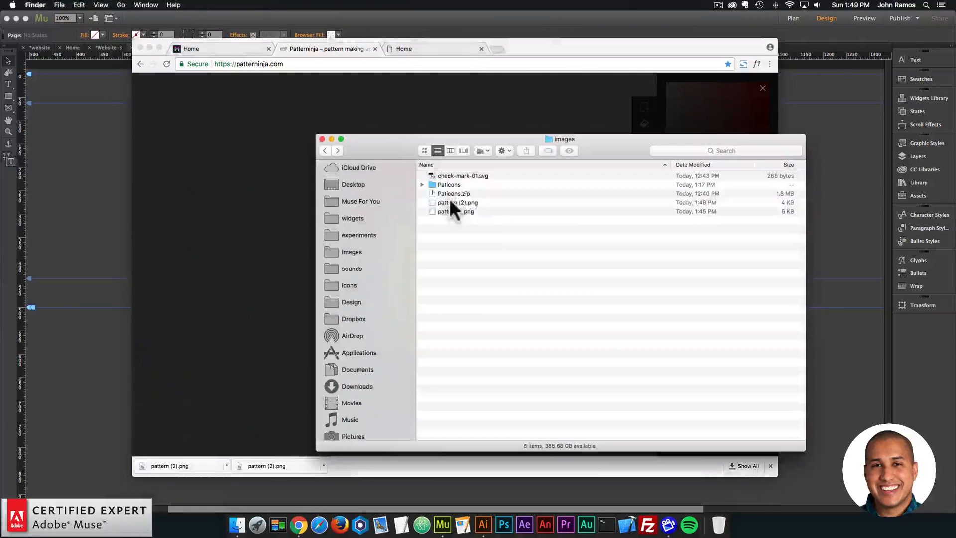
{"action": "left_click", "coordinate": [455, 201]}
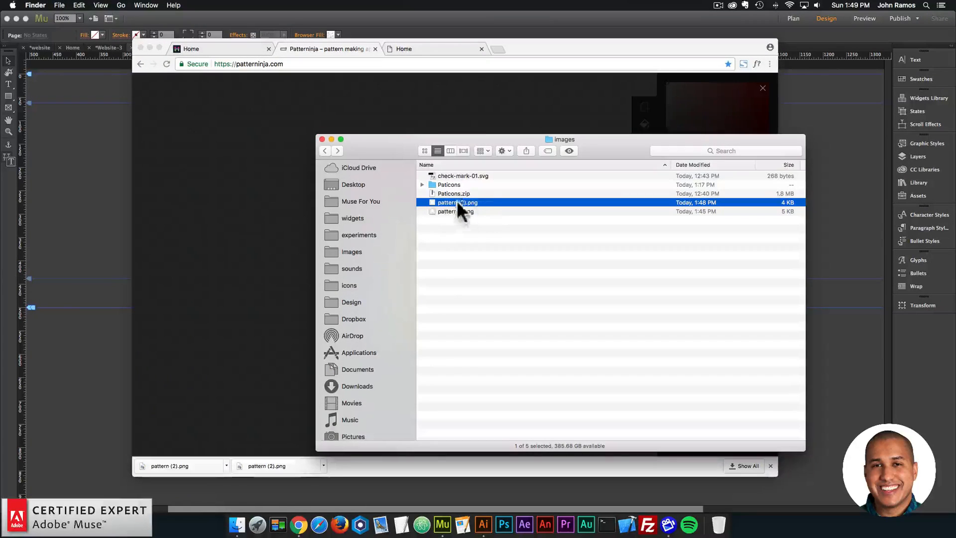
{"action": "key", "text": "Return"}
{"action": "type", "text": "pattern-2"}
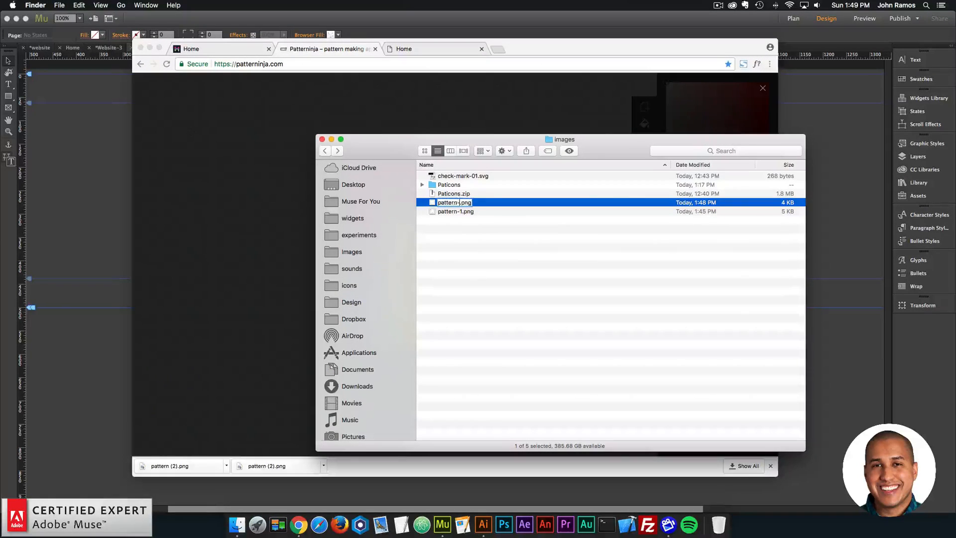
{"action": "key", "text": "Return"}
- Switch to Adobe Muse and replace the browser fill image with pattern-2.png
{"action": "left_click", "coordinate": [110, 177]}
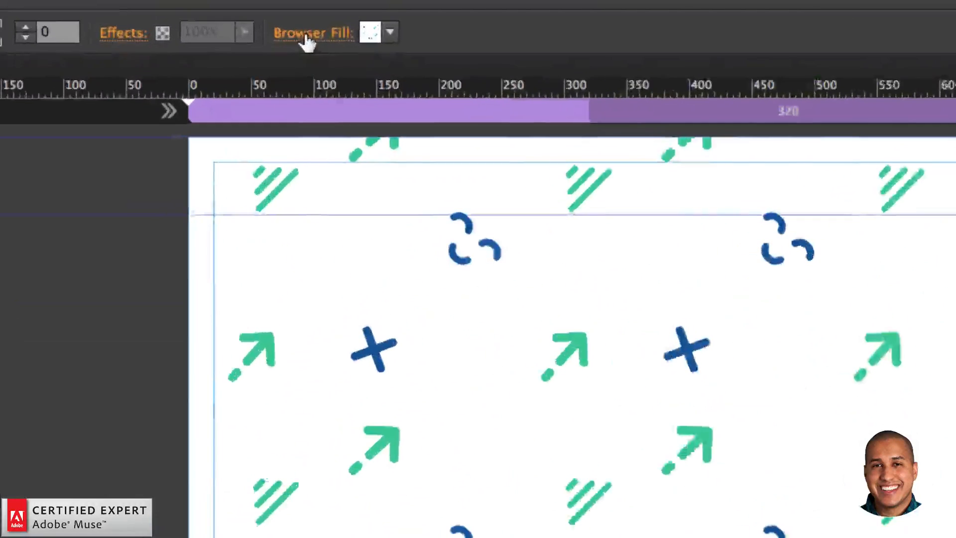
{"action": "left_click", "coordinate": [312, 35]}
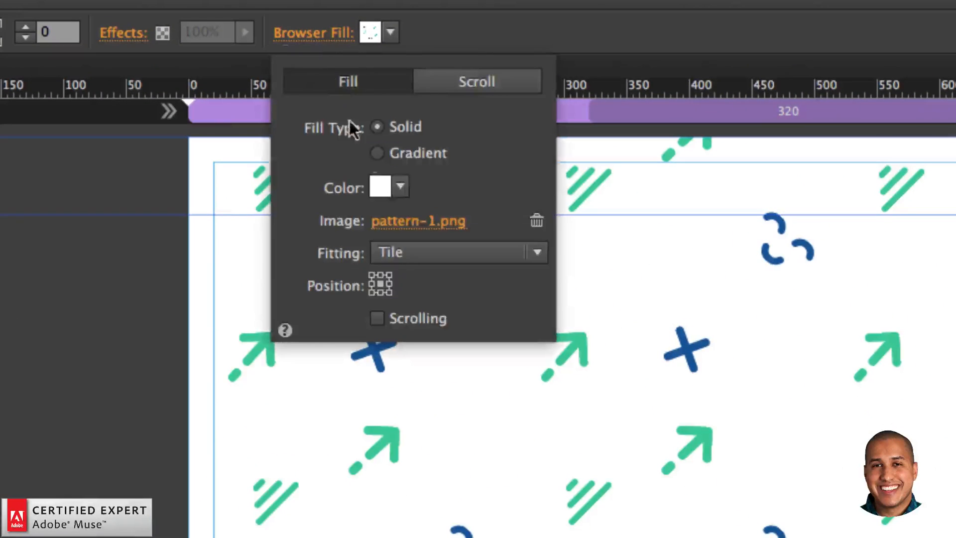
{"action": "left_click", "coordinate": [414, 216]}
{"action": "double_click", "coordinate": [519, 179]}
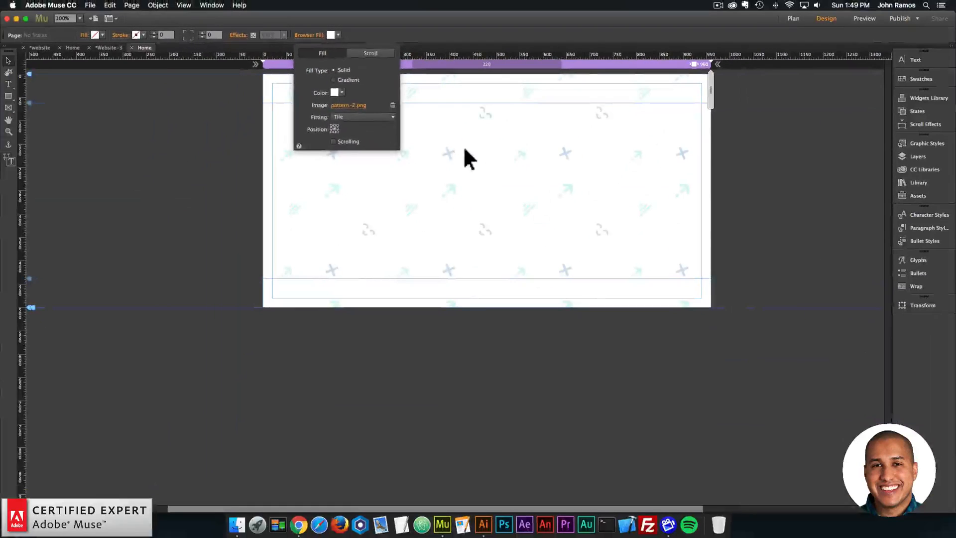
{"action": "left_click", "coordinate": [464, 146]}
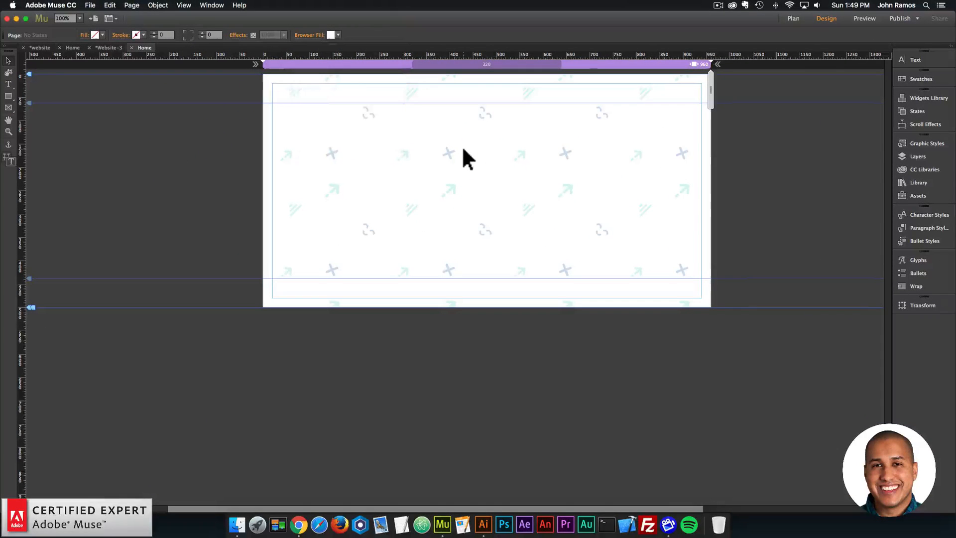
- Preview the page in the browser, close the download options in Patterninja and return to Adobe Muse
{"action": "left_click", "coordinate": [90, 5]}
{"action": "left_click", "coordinate": [139, 155]}
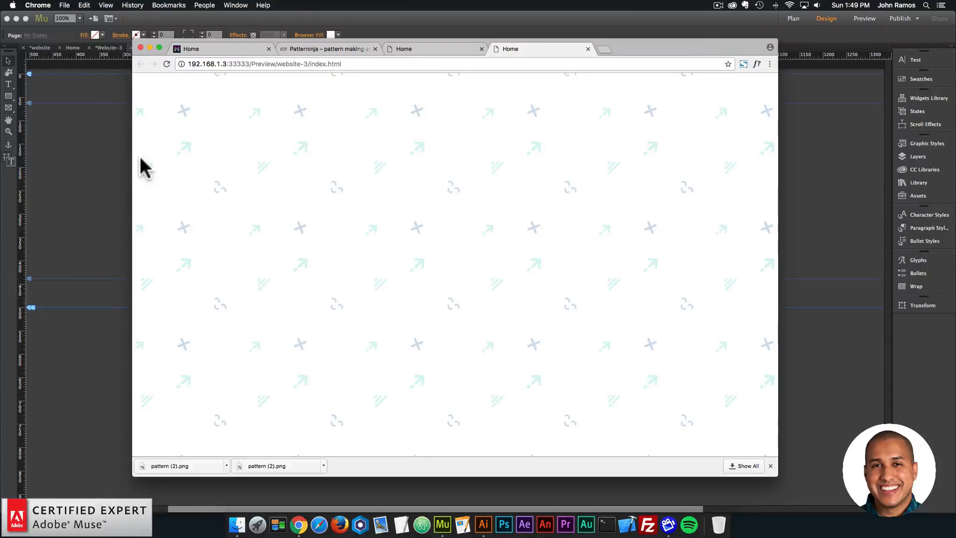
{"action": "left_click", "coordinate": [314, 48]}
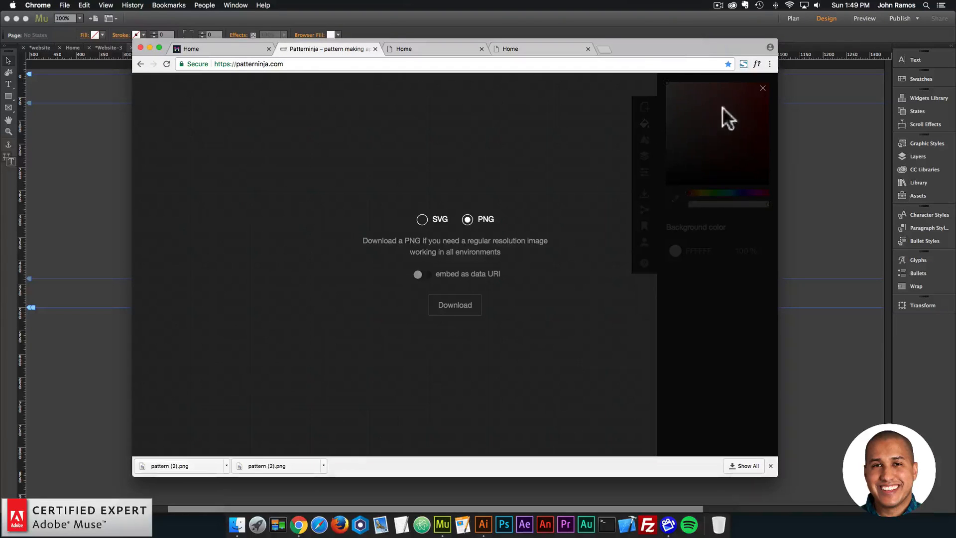
{"action": "left_click", "coordinate": [762, 89]}
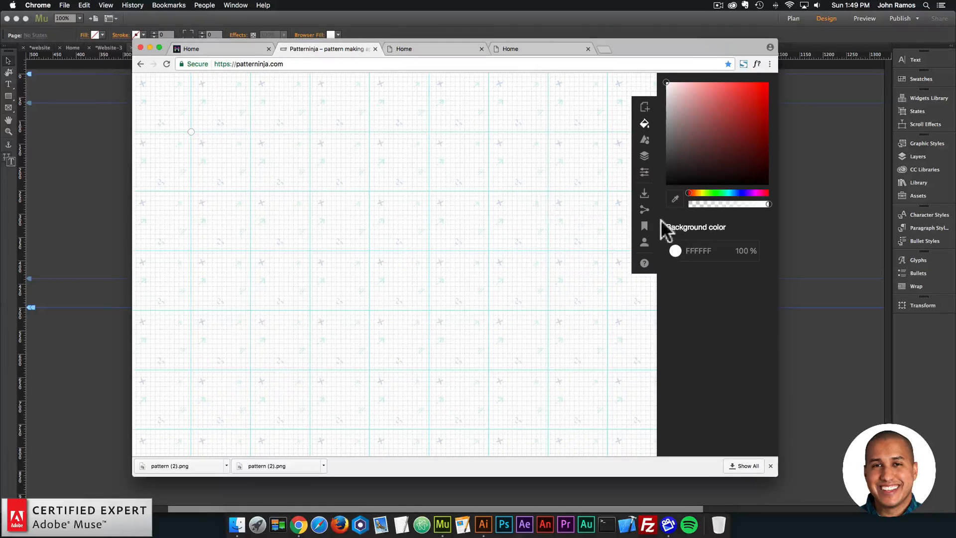
{"action": "left_click", "coordinate": [107, 189]}
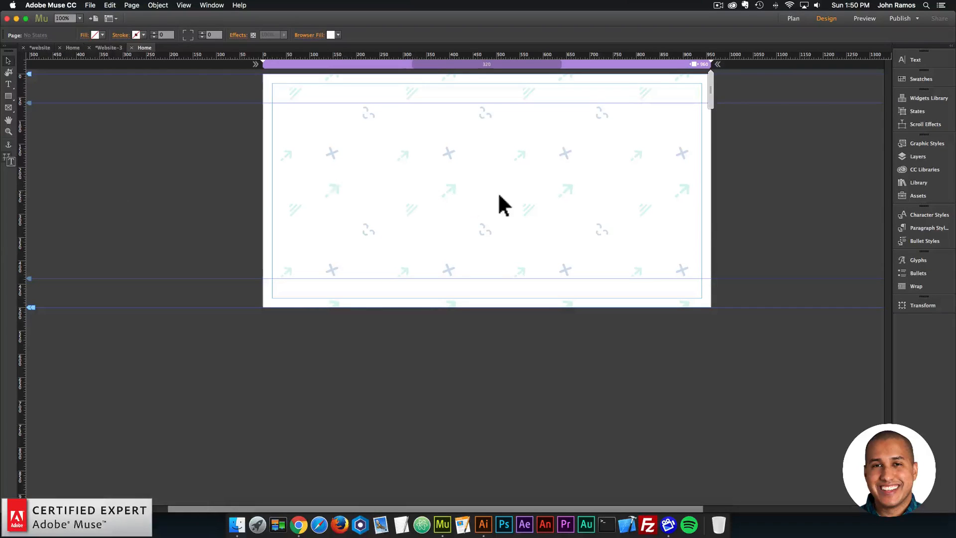
- Search the library for "browser border" and place the Browser Border – All Sides – With Image widget just outside the page's upper left edge
{"action": "left_click", "coordinate": [928, 180]}
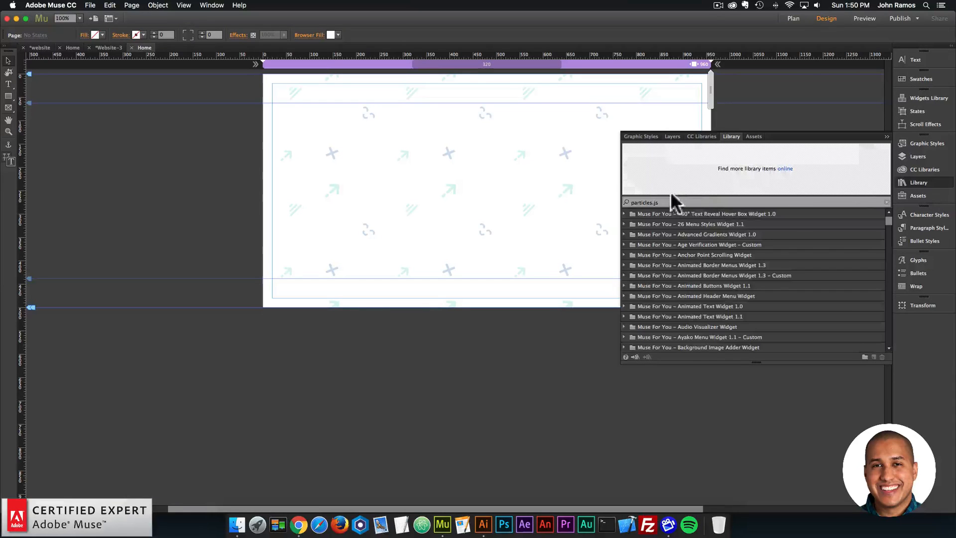
{"action": "left_click_drag", "start_coordinate": [670, 202], "coordinate": [622, 201]}
{"action": "type", "text": "browser"}
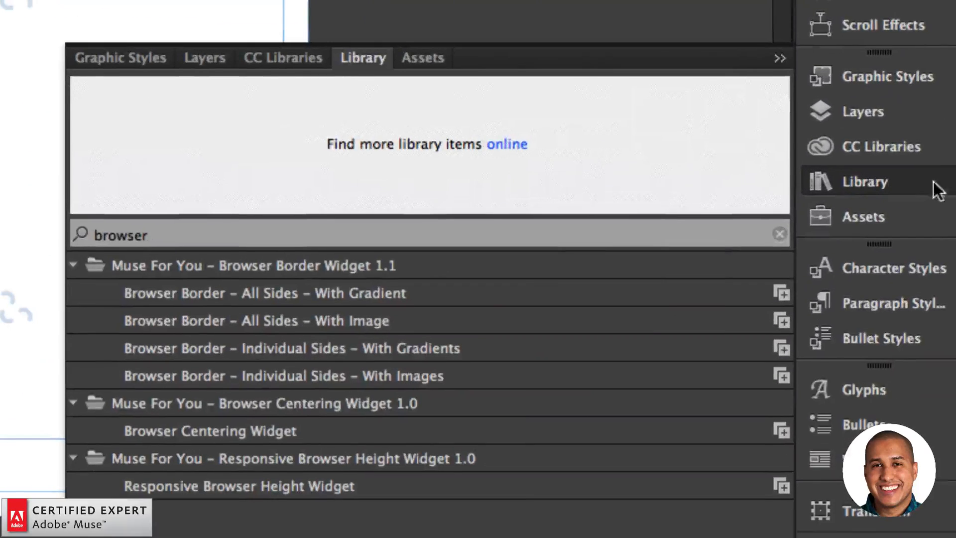
{"action": "type", "text": " border"}
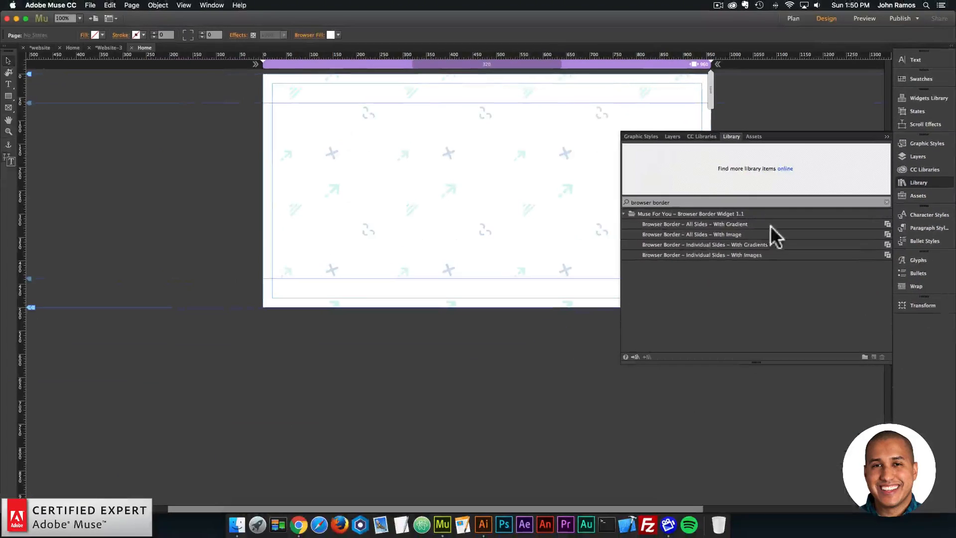
{"action": "left_click", "coordinate": [229, 322]}
{"action": "left_click_drag", "start_coordinate": [225, 314], "coordinate": [0, 0]}
{"action": "left_click_drag", "start_coordinate": [180, 92], "coordinate": [247, 113]}
{"action": "left_click", "coordinate": [201, 118]}
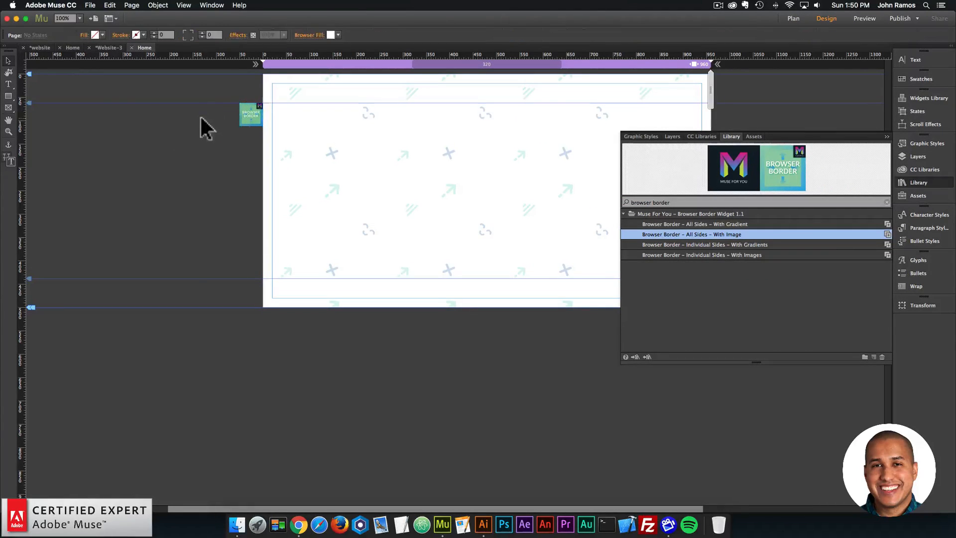
- Copy the hex code of the green rectangle's fill from the other website's Home page
{"action": "left_click", "coordinate": [74, 45]}
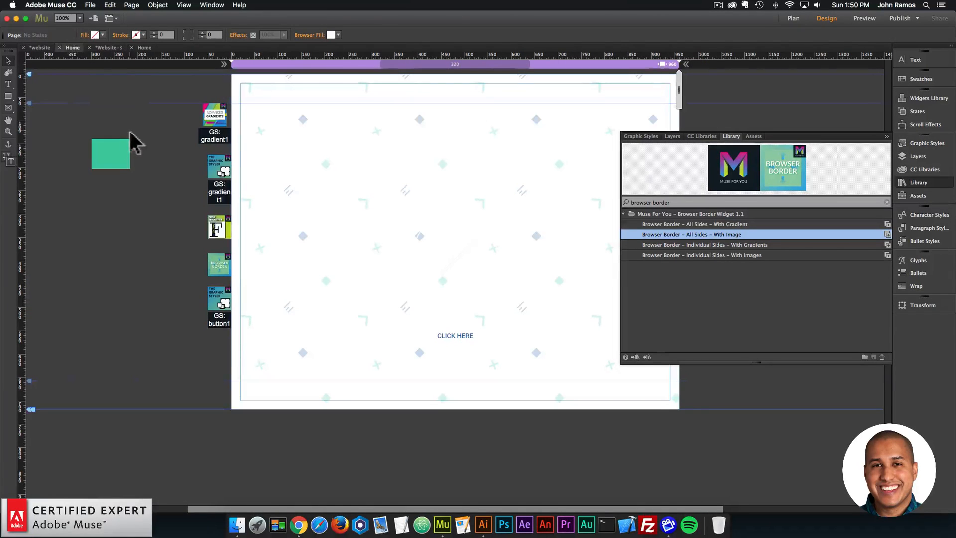
{"action": "left_click", "coordinate": [127, 144]}
{"action": "left_click", "coordinate": [102, 36]}
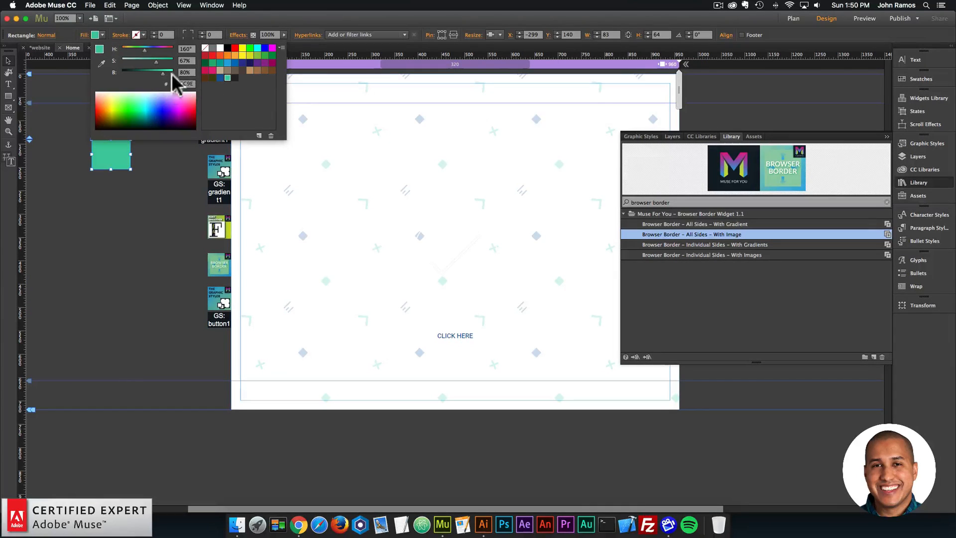
{"action": "left_click", "coordinate": [169, 168]}
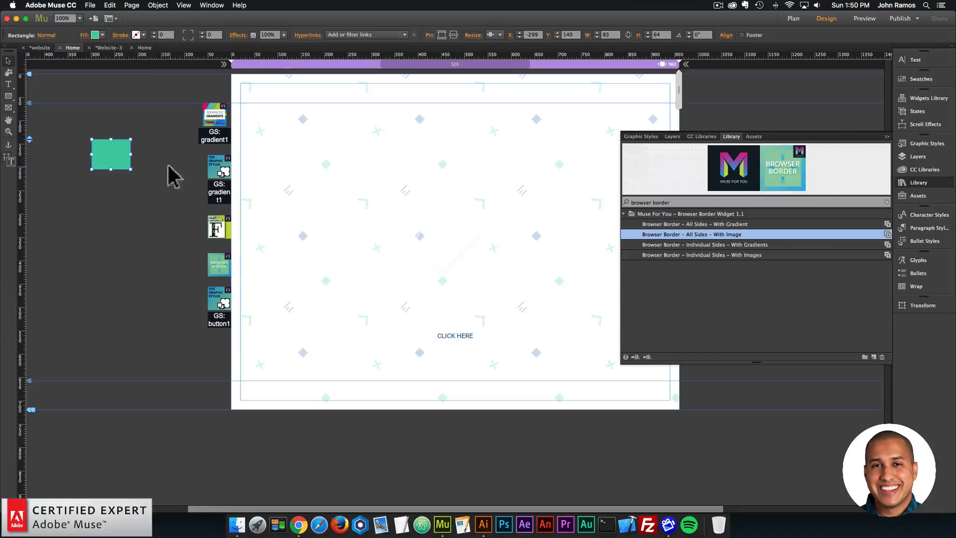
- On the Website-3 Home page, draw a rectangle about 84 × 55 px left of the page and fill it with 43CC9E
{"action": "left_click", "coordinate": [146, 48]}
{"action": "left_click", "coordinate": [10, 96]}
{"action": "left_click_drag", "start_coordinate": [165, 178], "coordinate": [201, 201]}
{"action": "left_click", "coordinate": [95, 35]}
{"action": "type", "text": "43CC9A"}
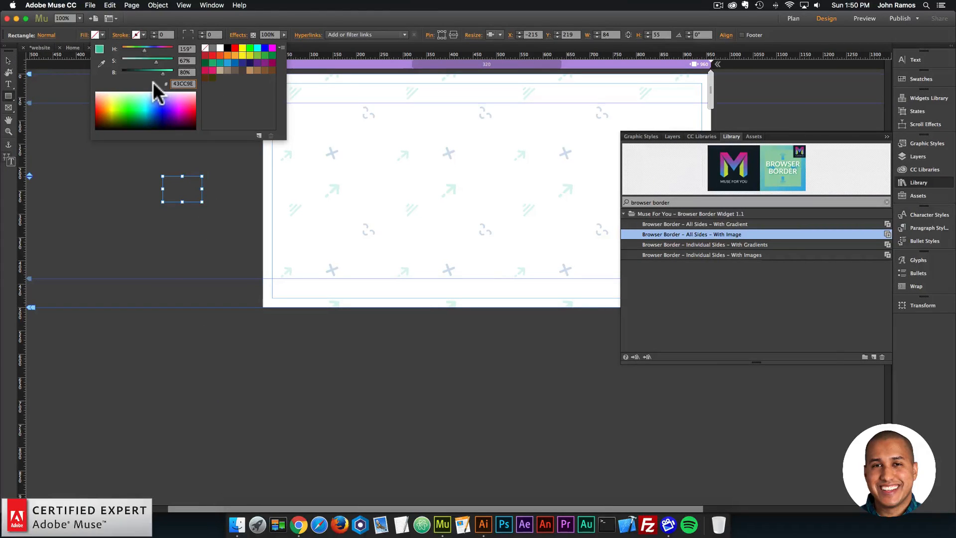
{"action": "key", "text": "Return"}
- Save the rectangle's green fill as a new swatch named with its color value
{"action": "left_click", "coordinate": [259, 136]}
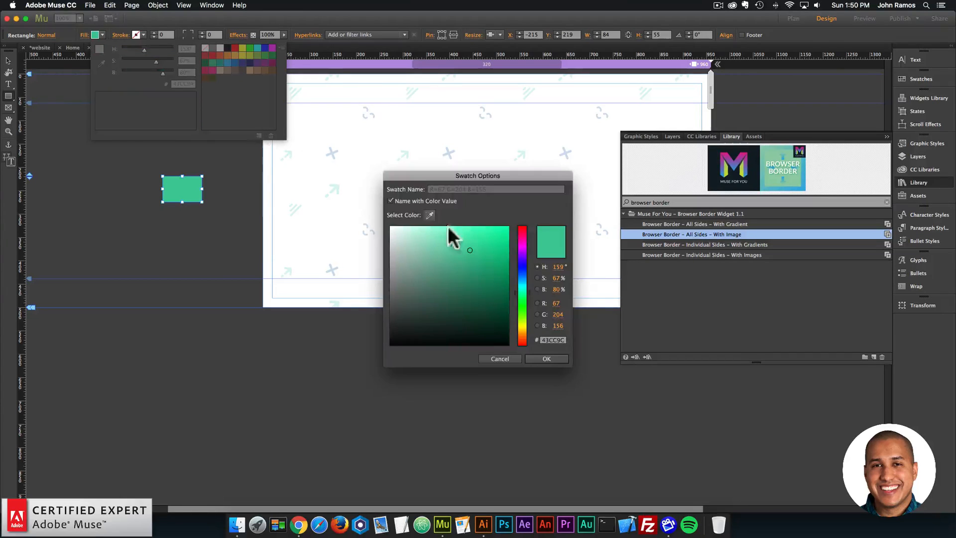
{"action": "left_click", "coordinate": [555, 358]}
{"action": "left_click", "coordinate": [170, 156]}
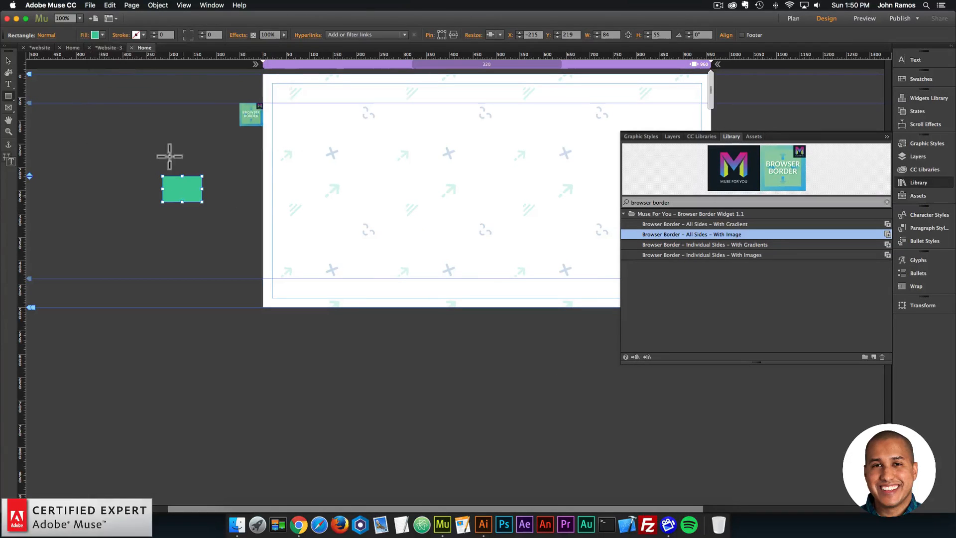
- Apply the blue swatch to the rectangle on the other website's Home page and copy its hex code 185B9E
{"action": "left_click", "coordinate": [74, 46]}
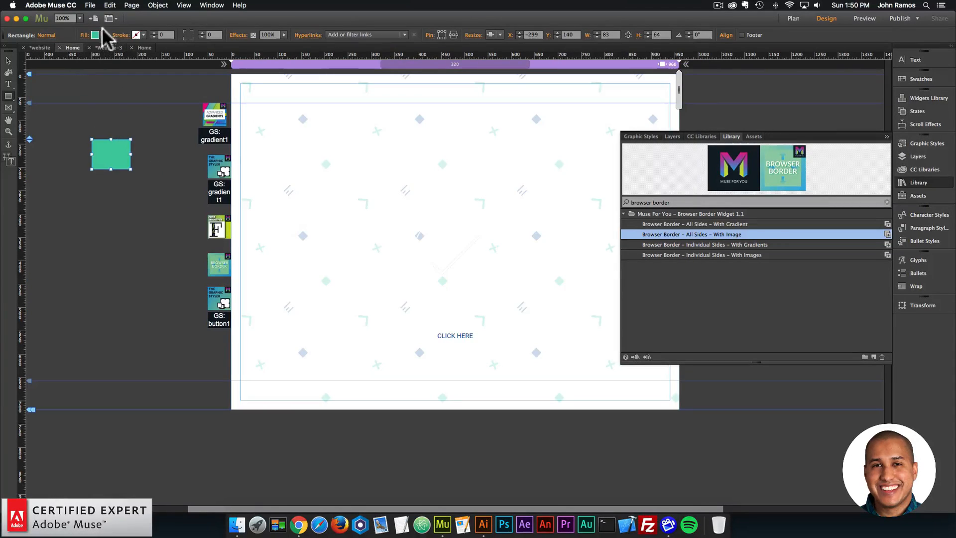
{"action": "left_click", "coordinate": [100, 34]}
{"action": "left_click", "coordinate": [219, 78]}
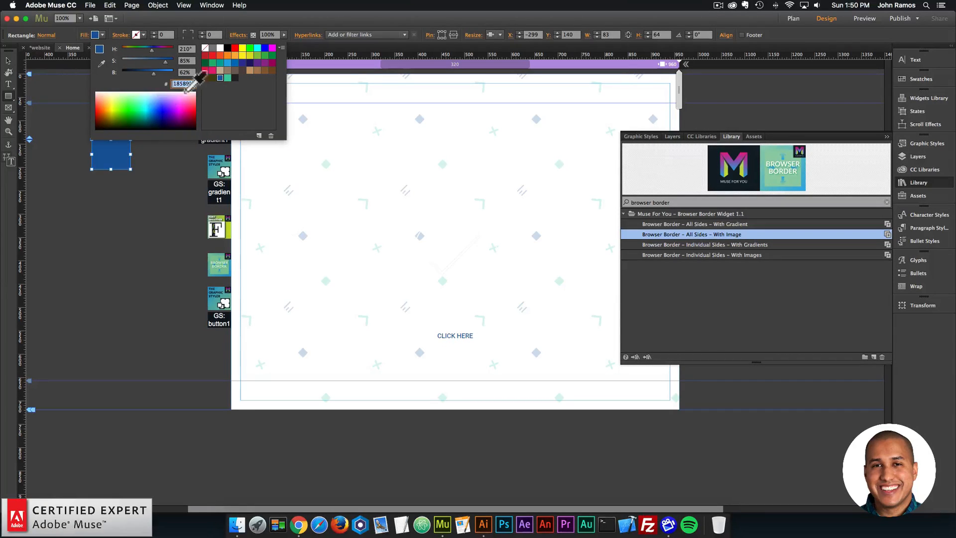
{"action": "left_click", "coordinate": [24, 85]}
- Set the fill of the Website-3 rectangle to 185B9E and save this blue as a new swatch
{"action": "left_click", "coordinate": [148, 45]}
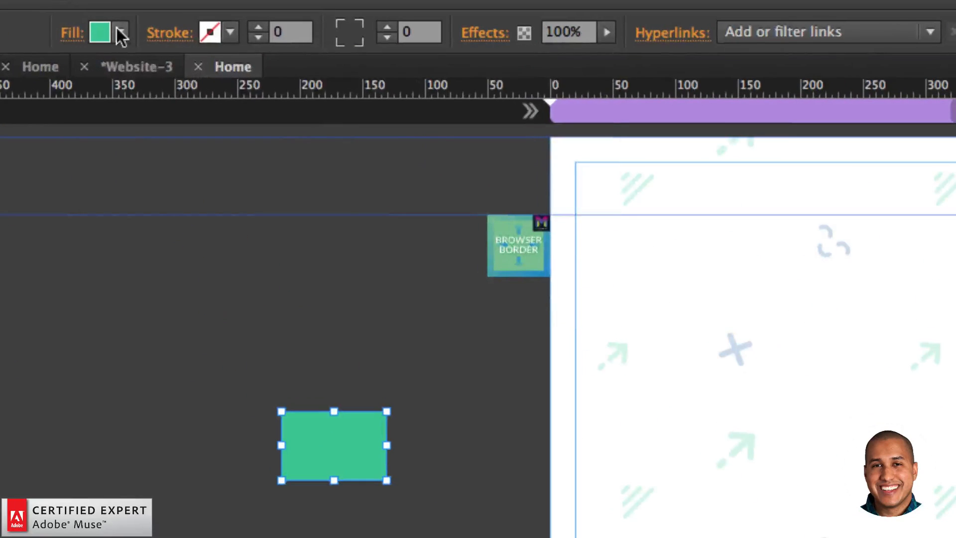
{"action": "left_click", "coordinate": [102, 35]}
{"action": "left_click_drag", "start_coordinate": [191, 84], "coordinate": [167, 84]}
{"action": "type", "text": "185B9E"}
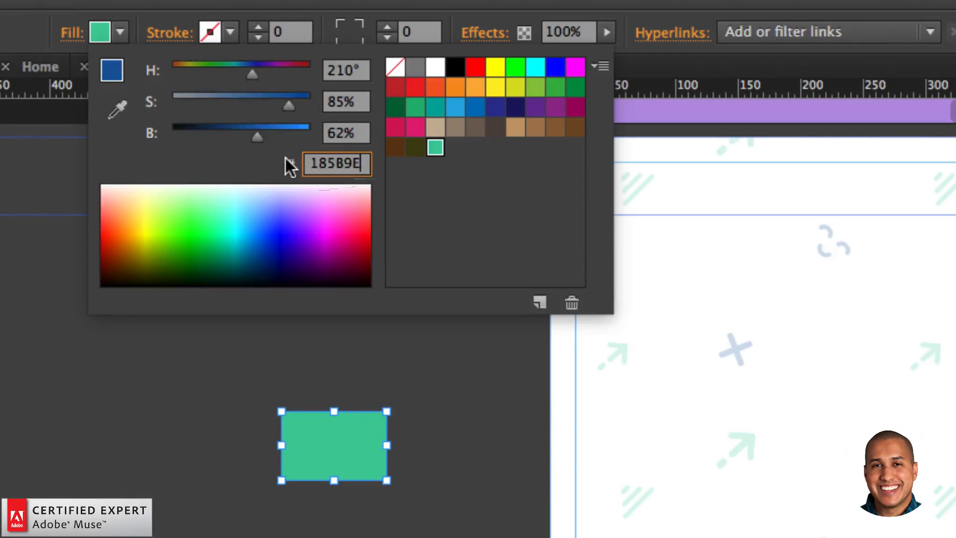
{"action": "key", "text": "Return"}
{"action": "left_click", "coordinate": [545, 303]}
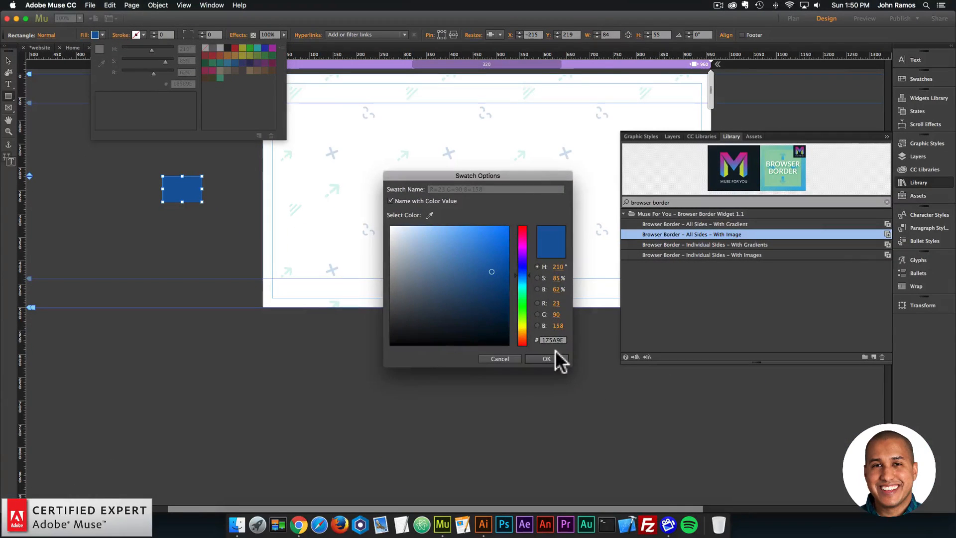
{"action": "left_click", "coordinate": [546, 359]}
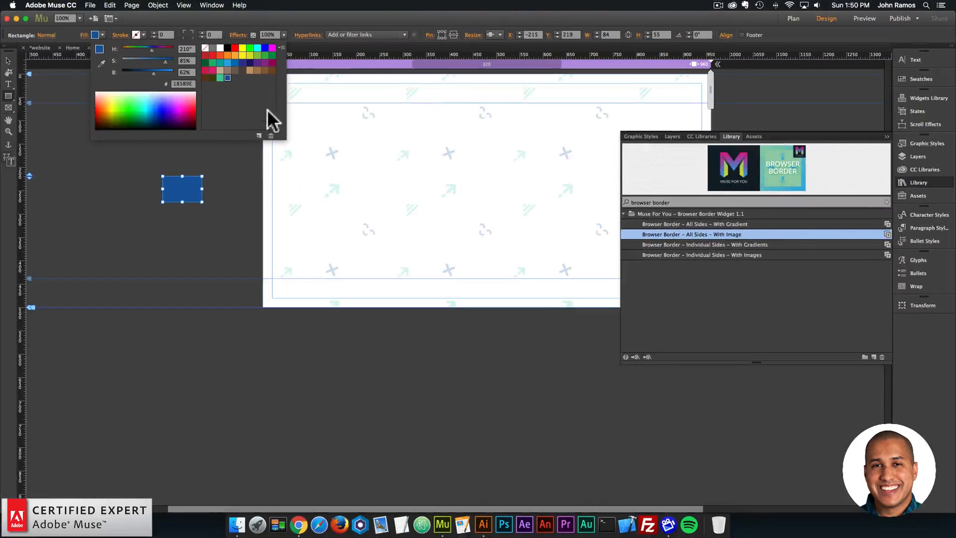
- Delete the blue rectangle outside the page
{"action": "left_click", "coordinate": [217, 180]}
{"action": "left_click", "coordinate": [8, 61]}
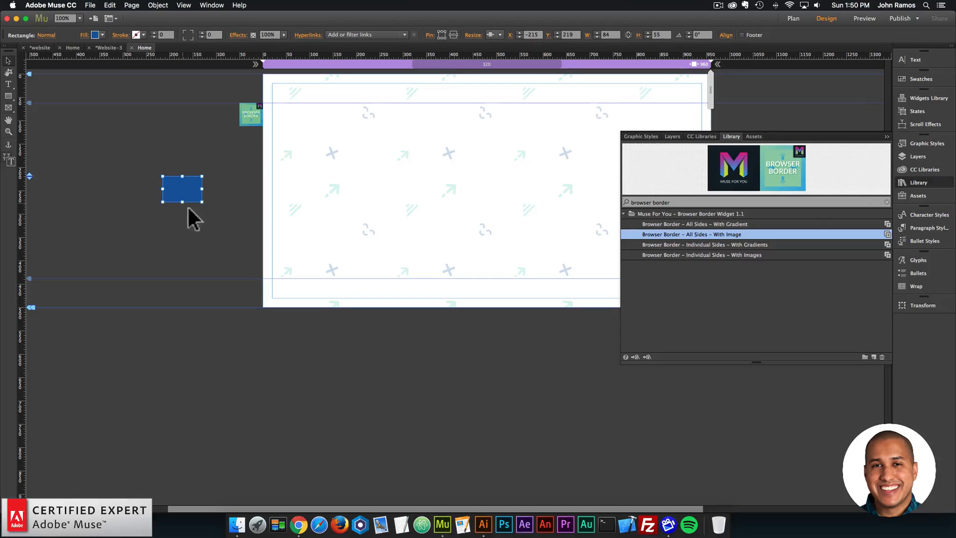
{"action": "key", "text": "Delete"}
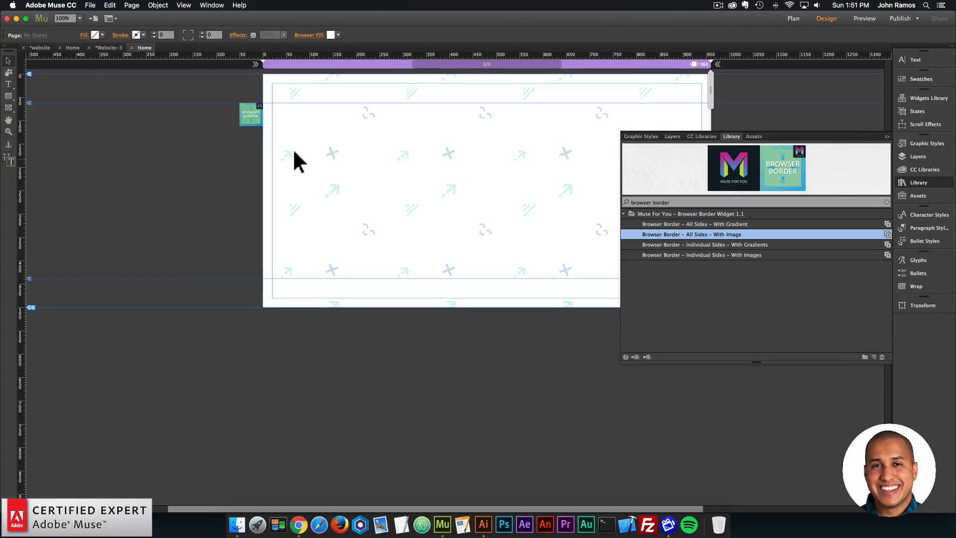
- Set the Browser Border widget's border width to 30 pixels and its border color to the saved green swatch
{"action": "left_click", "coordinate": [254, 115]}
{"action": "left_click", "coordinate": [271, 101]}
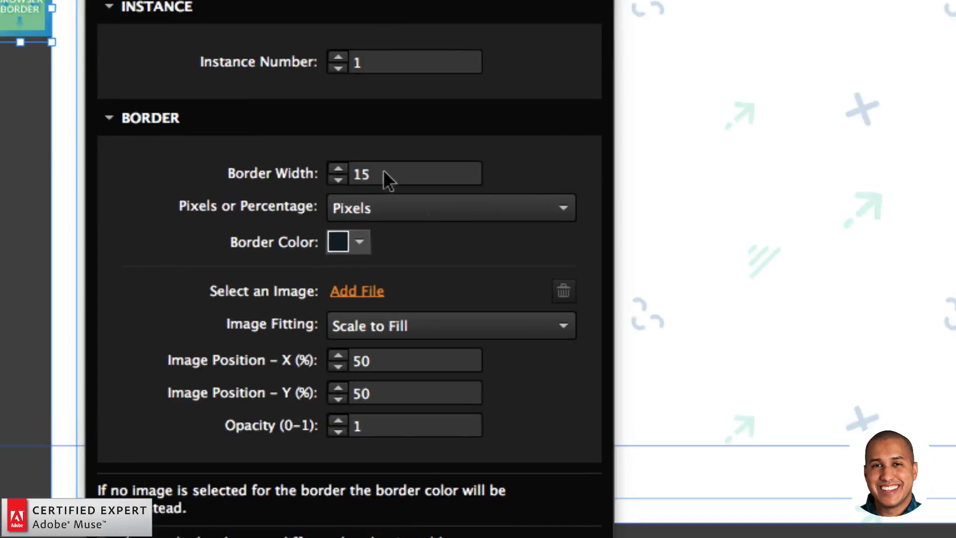
{"action": "left_click", "coordinate": [369, 177]}
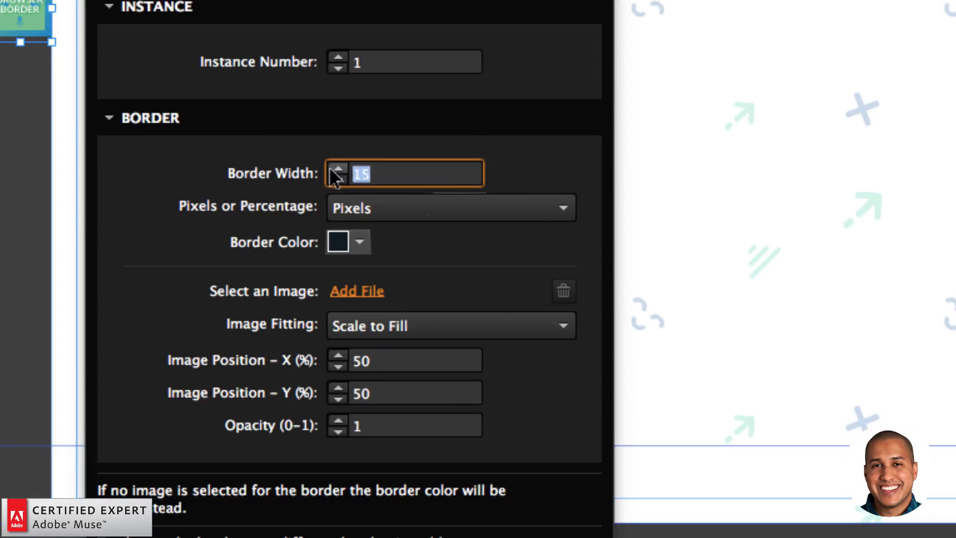
{"action": "type", "text": "30"}
{"action": "key", "text": "Return"}
{"action": "left_click", "coordinate": [359, 241]}
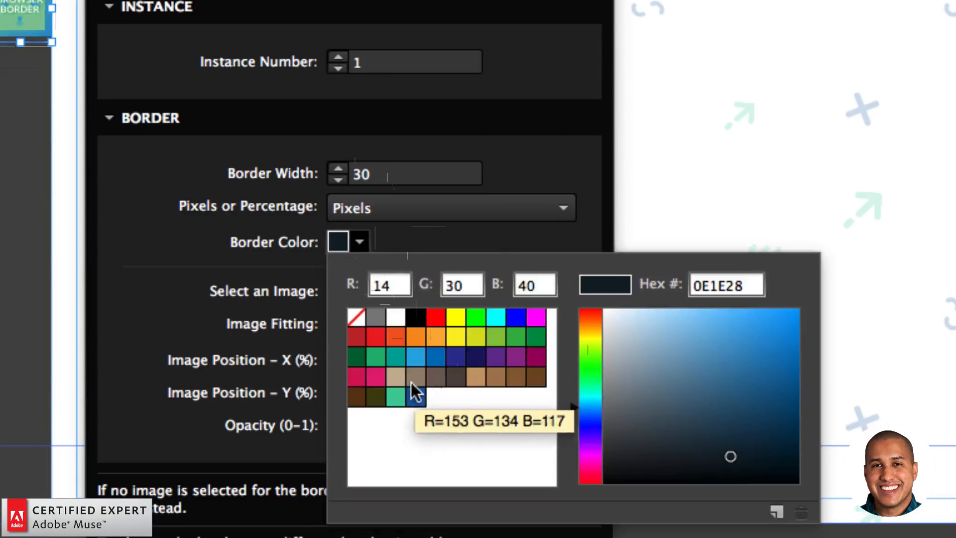
{"action": "left_click", "coordinate": [401, 395]}
{"action": "left_click", "coordinate": [287, 264]}
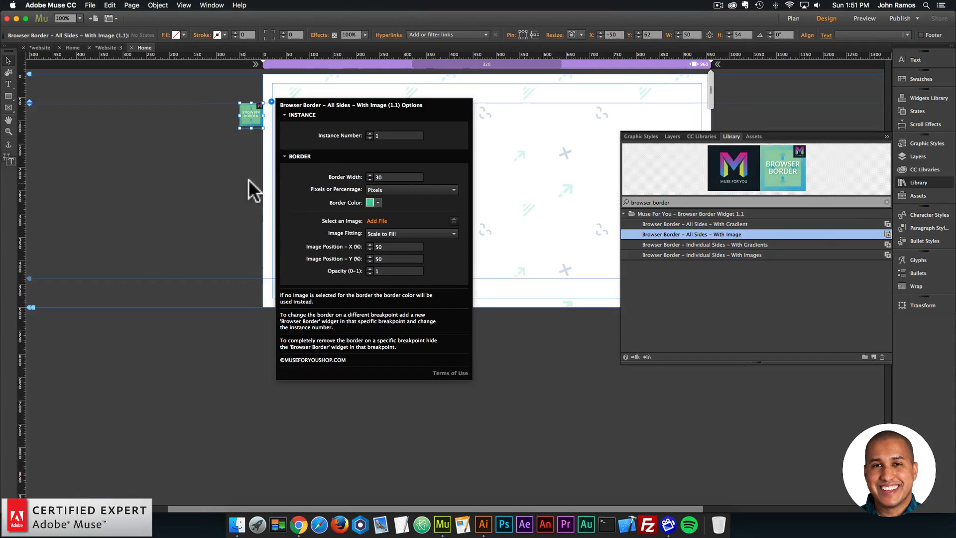
- Preview the Website-3 Home page in the browser to check the green border, and return to Adobe Muse
{"action": "left_click", "coordinate": [249, 180]}
{"action": "left_click", "coordinate": [93, 6]}
{"action": "left_click", "coordinate": [129, 153]}
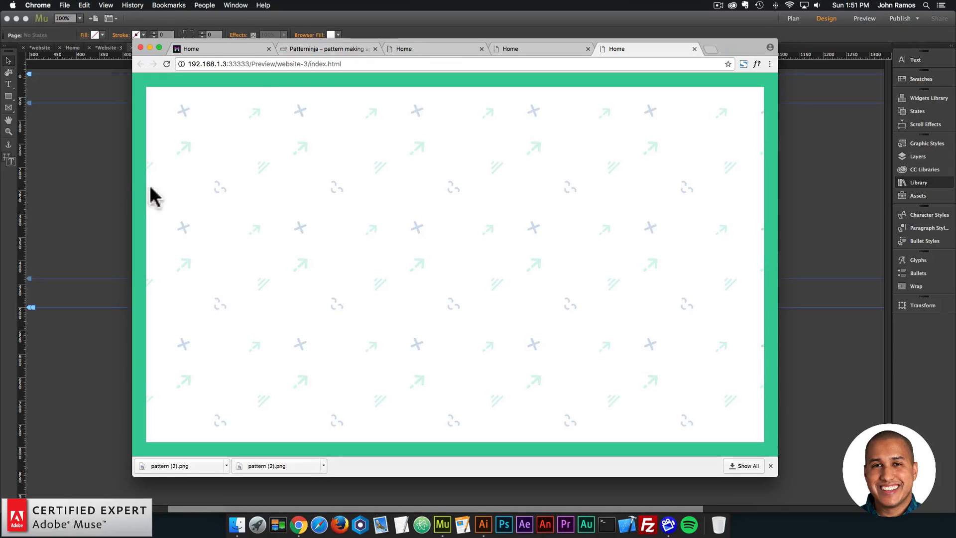
{"action": "left_click", "coordinate": [119, 181]}
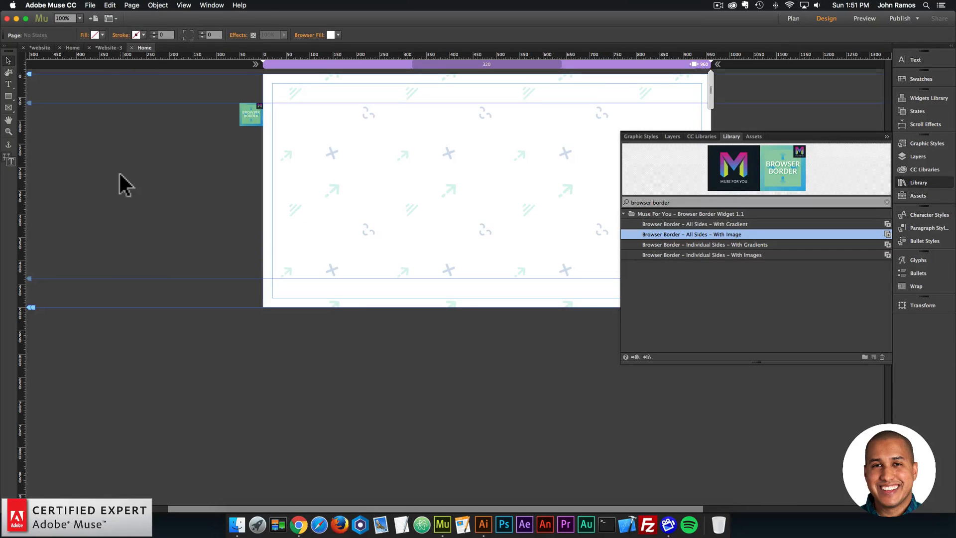
- Close the widget library and draw a rectangle about 304 × 477 px over the middle of the page
{"action": "left_click", "coordinate": [921, 182]}
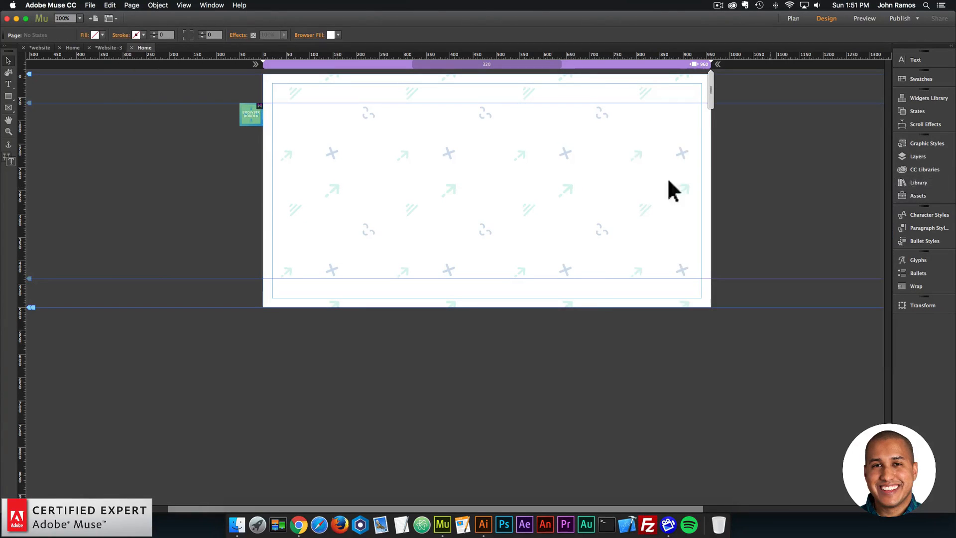
{"action": "left_click", "coordinate": [8, 96]}
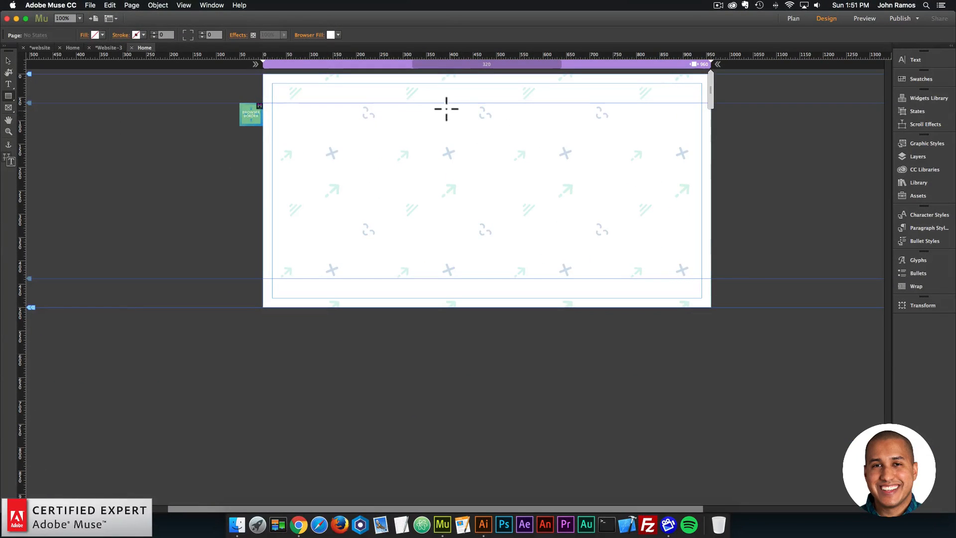
{"action": "mouse_move", "coordinate": [435, 104]}
{"action": "left_mouse_down"}
{"action": "mouse_move", "coordinate": [454, 116]}
{"action": "mouse_move", "coordinate": [576, 324]}
{"action": "left_mouse_up"}
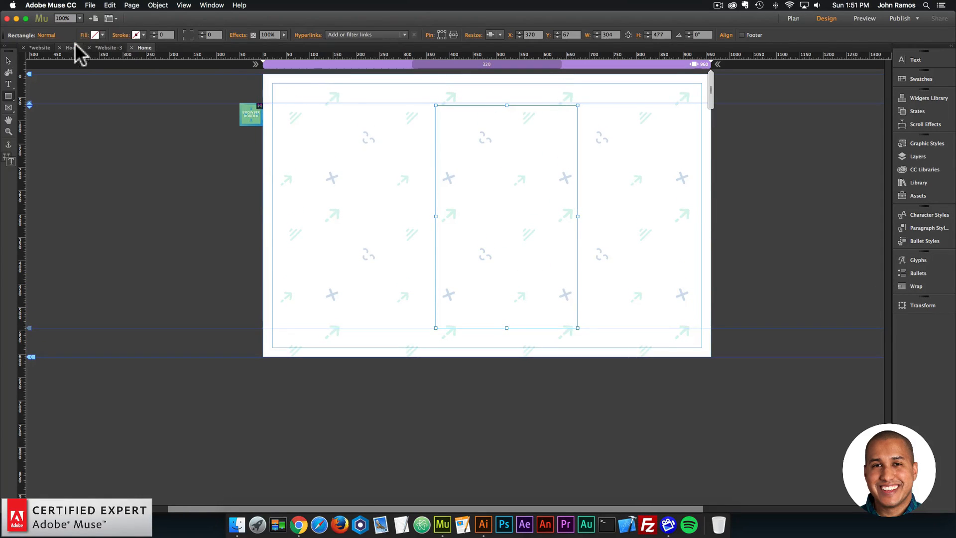
- Check the dimensions of the central rectangle on the other website's Home page, and return to the Website-3 Home page
{"action": "left_click", "coordinate": [72, 48]}
{"action": "left_click", "coordinate": [8, 61]}
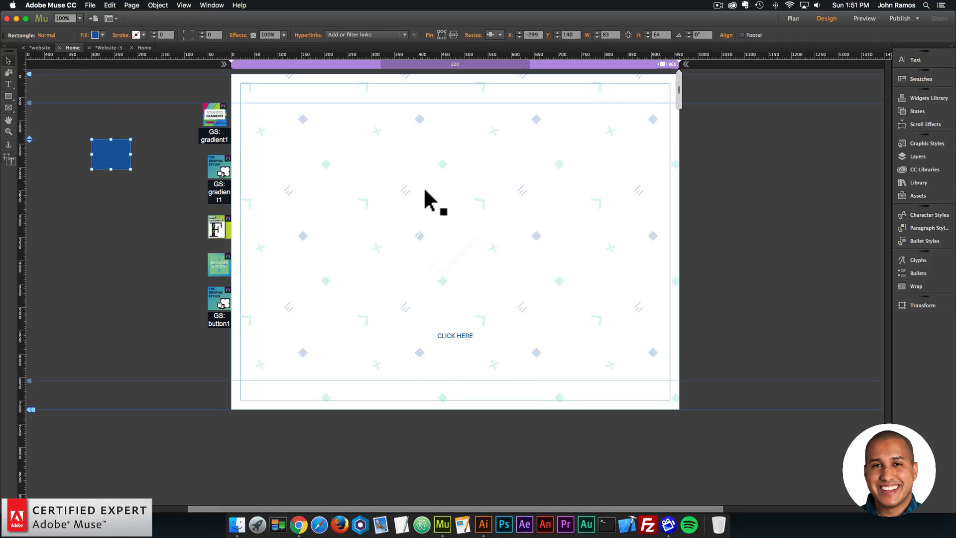
{"action": "left_click", "coordinate": [429, 167]}
{"action": "left_click", "coordinate": [432, 164]}
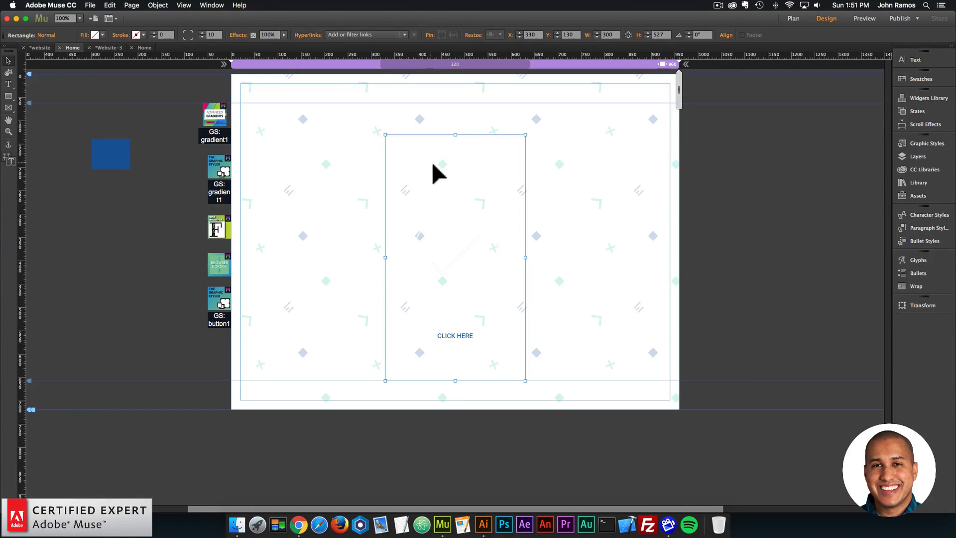
{"action": "left_click", "coordinate": [144, 47]}
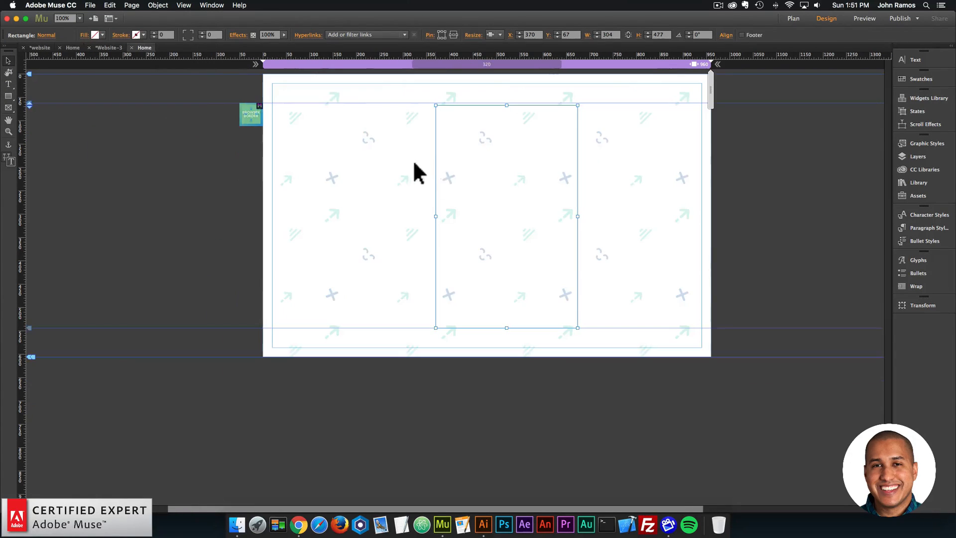
- Resize the rectangle to 300 × 525 px and center it horizontally on the page at X 330, Y 62
{"action": "left_click_drag", "start_coordinate": [532, 124], "coordinate": [513, 122]}
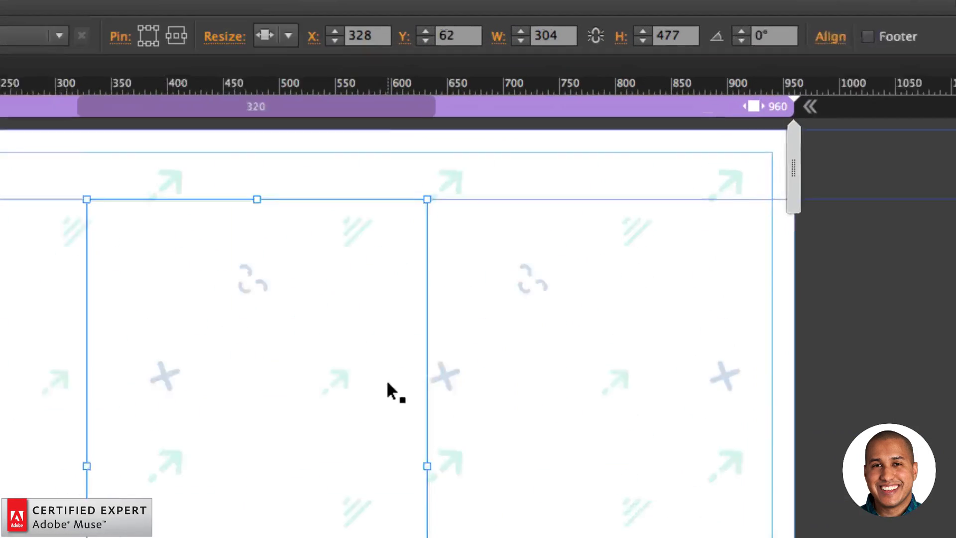
{"action": "left_click", "coordinate": [488, 37]}
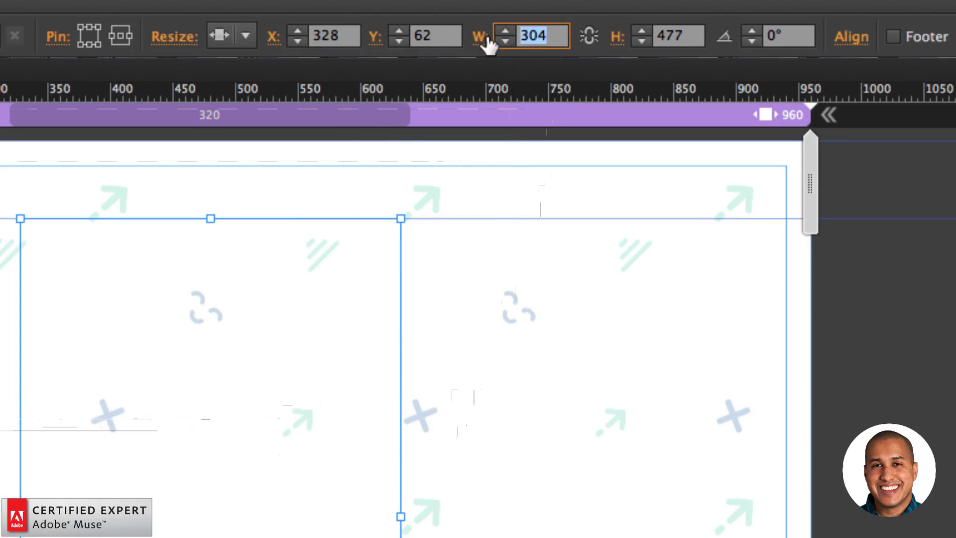
{"action": "type", "text": "300"}
{"action": "key", "text": "Tab"}
{"action": "type", "text": "5"}
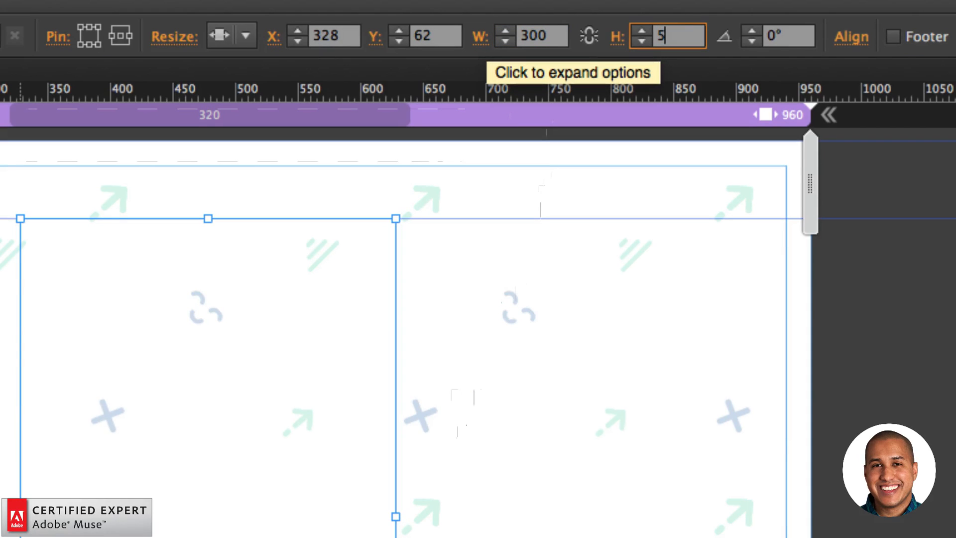
{"action": "type", "text": "25"}
{"action": "key", "text": "Return"}
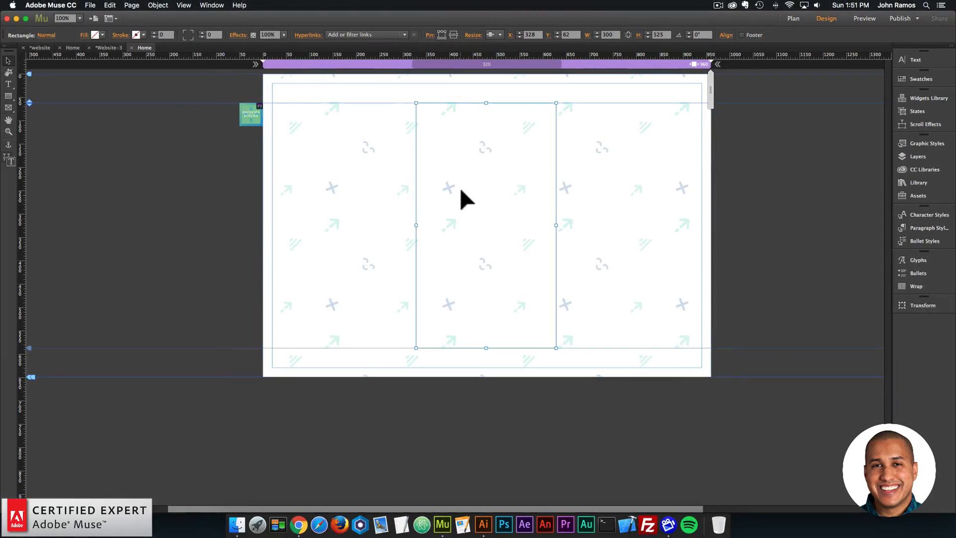
{"action": "left_click_drag", "start_coordinate": [207, 396], "coordinate": [204, 411]}
{"action": "left_click_drag", "start_coordinate": [486, 184], "coordinate": [487, 170]}
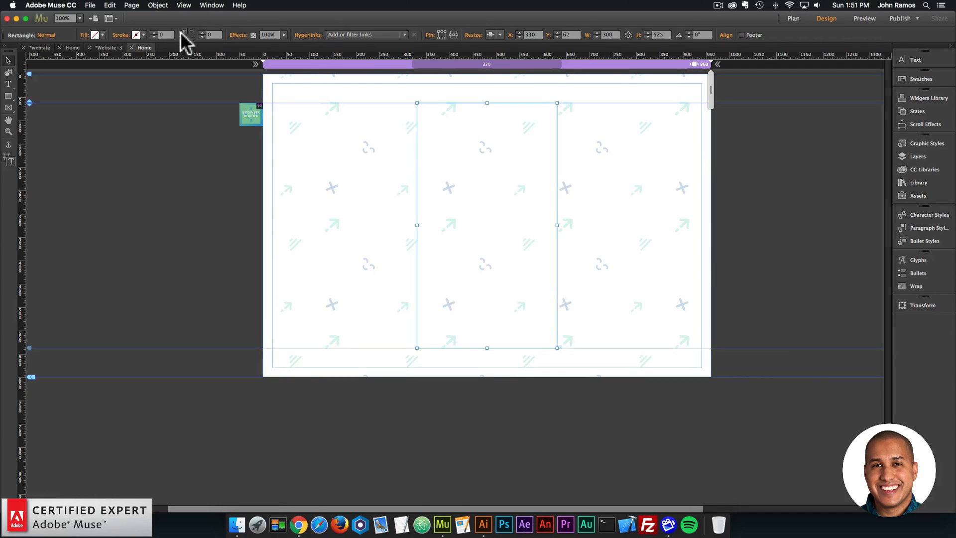
- Give the 300 × 525 px rectangle a black stroke of 1 px
{"action": "left_click", "coordinate": [608, 189]}
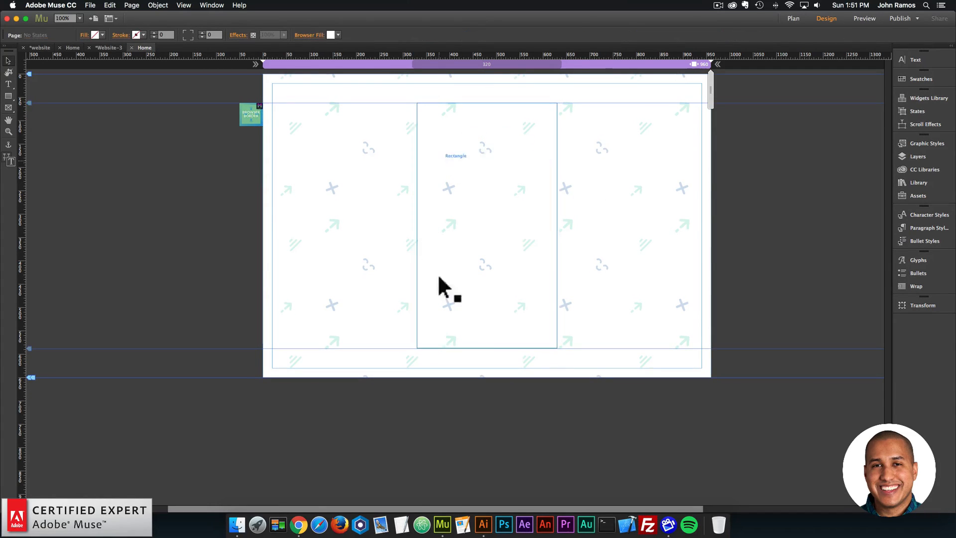
{"action": "left_click", "coordinate": [500, 224]}
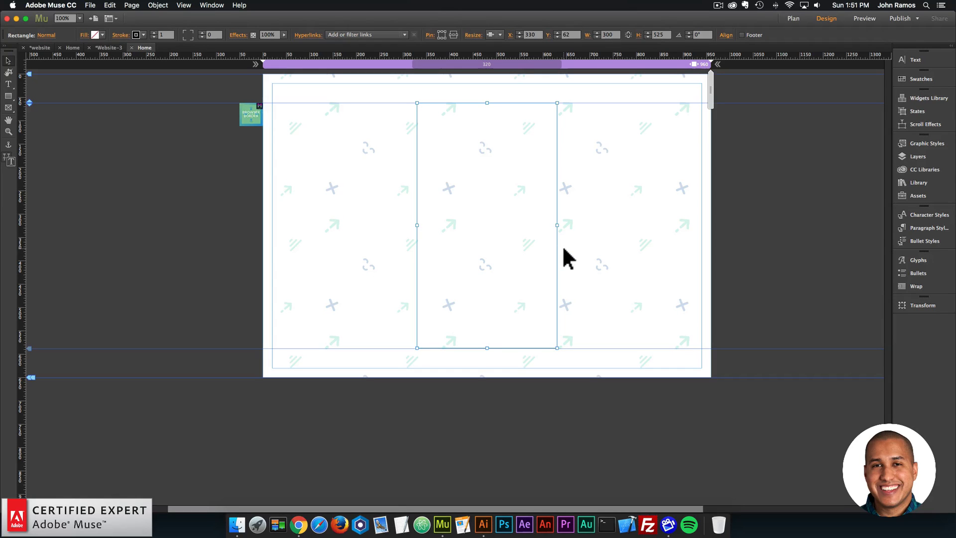
{"action": "left_click", "coordinate": [563, 248]}
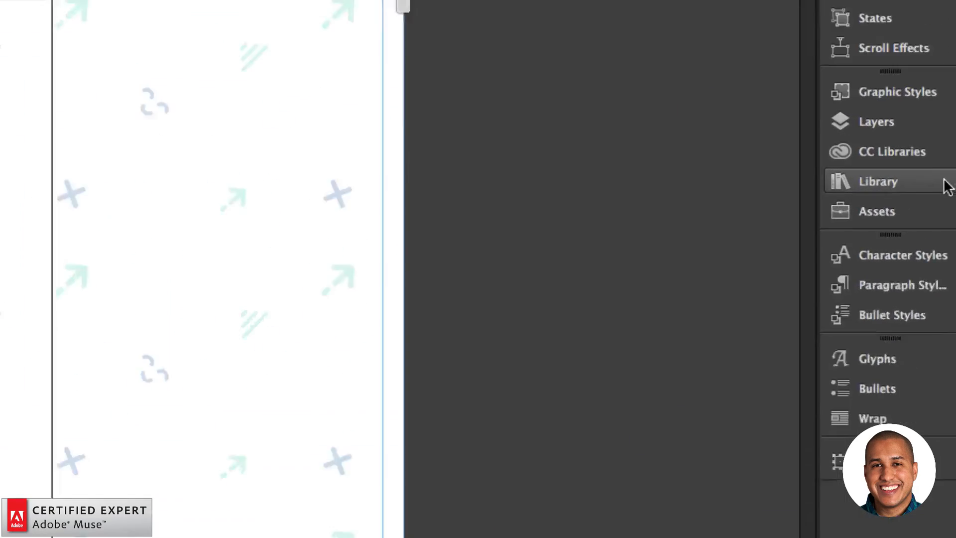
- Search the library for "advanced gradients" and place the "Advanced Gradients – 2 Colors – Graphic Style" widget beside the page, below the Browser Border widget
{"action": "left_click", "coordinate": [934, 189]}
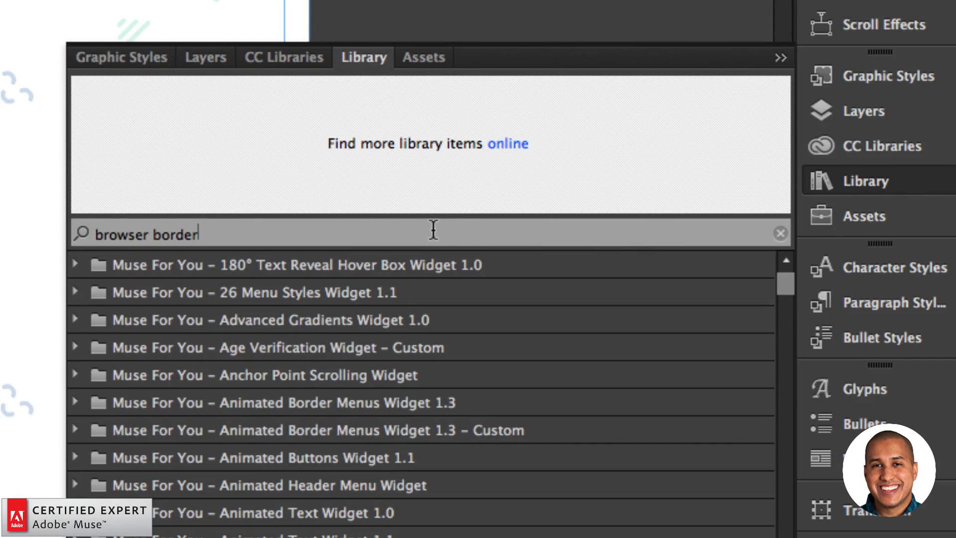
{"action": "left_click", "coordinate": [433, 230]}
{"action": "type", "text": "advanced gradients"}
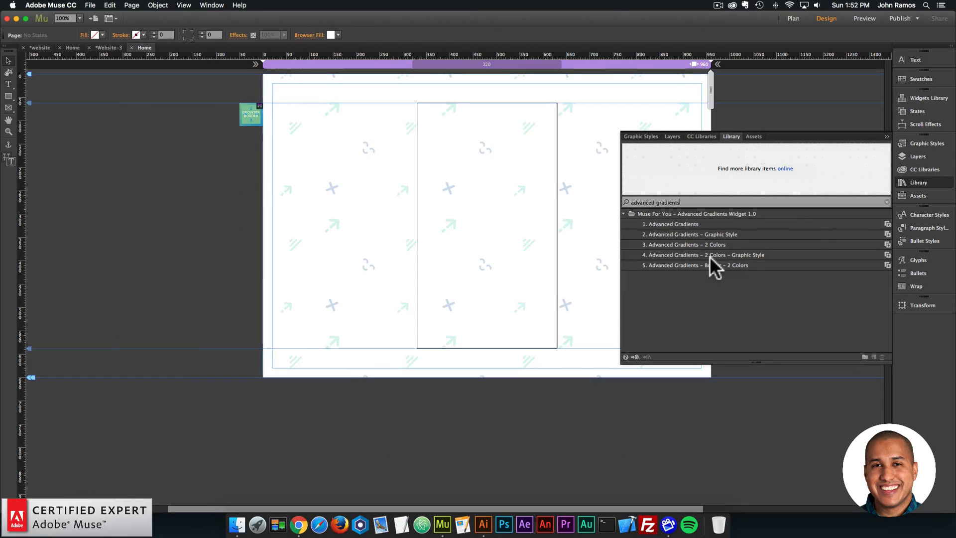
{"action": "left_click", "coordinate": [710, 255]}
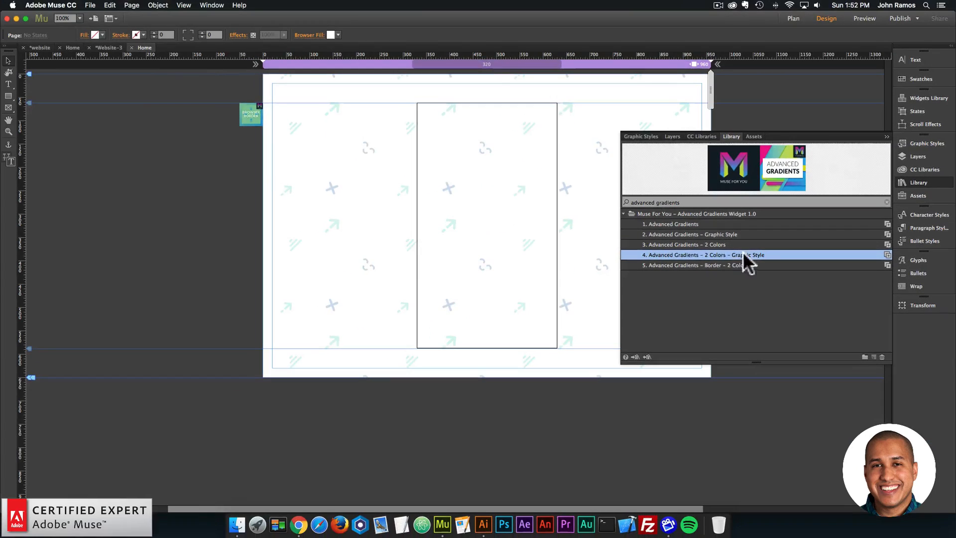
{"action": "left_click_drag", "start_coordinate": [795, 246], "coordinate": [246, 155]}
{"action": "left_click", "coordinate": [231, 163]}
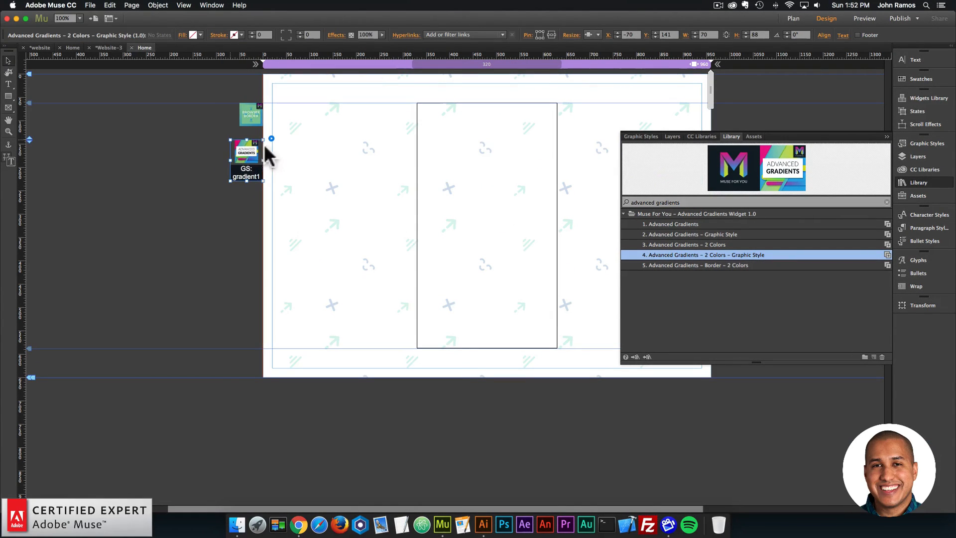
- Set the gradient widget's Color 1 to the saved blue swatch 175A9E and Color 2 to the saved green swatch
{"action": "left_click", "coordinate": [271, 139]}
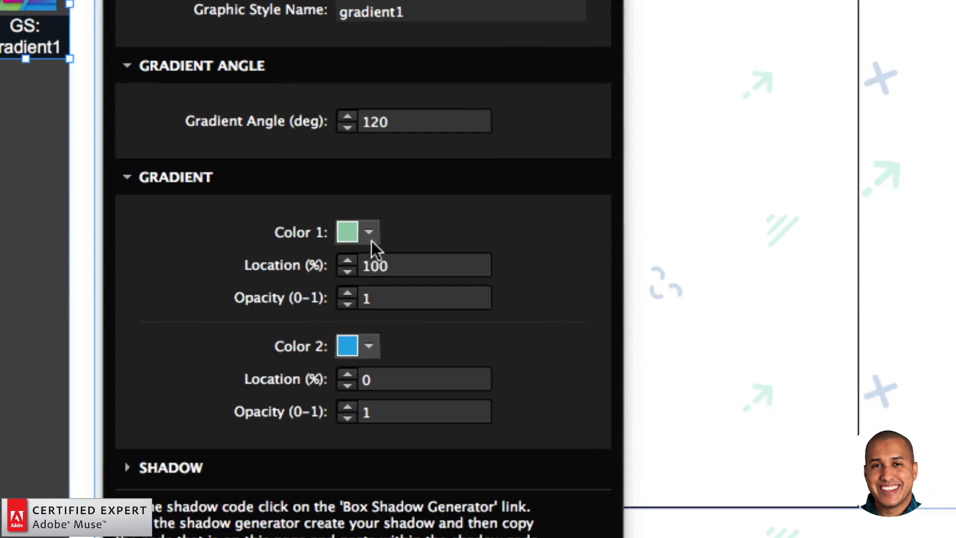
{"action": "left_click", "coordinate": [369, 232]}
{"action": "left_click", "coordinate": [423, 386]}
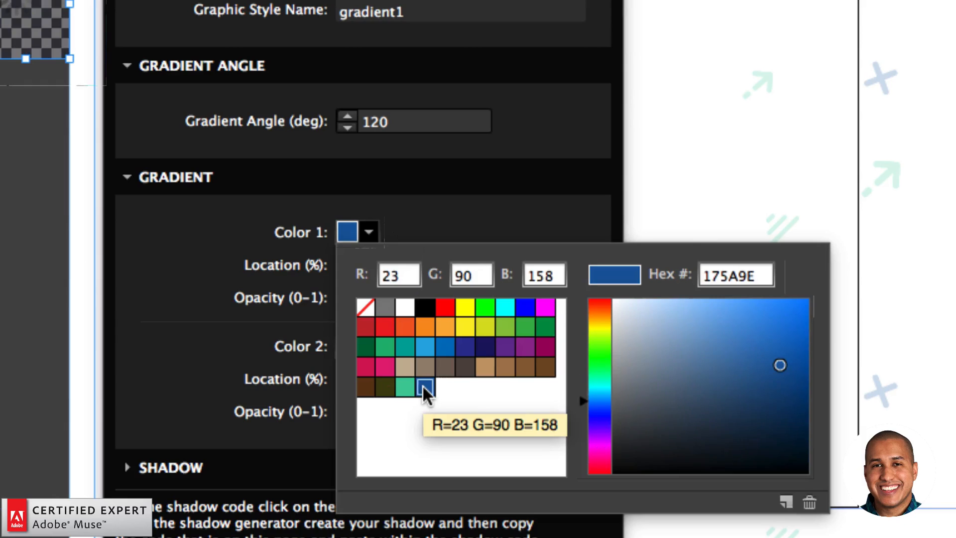
{"action": "left_click", "coordinate": [369, 346]}
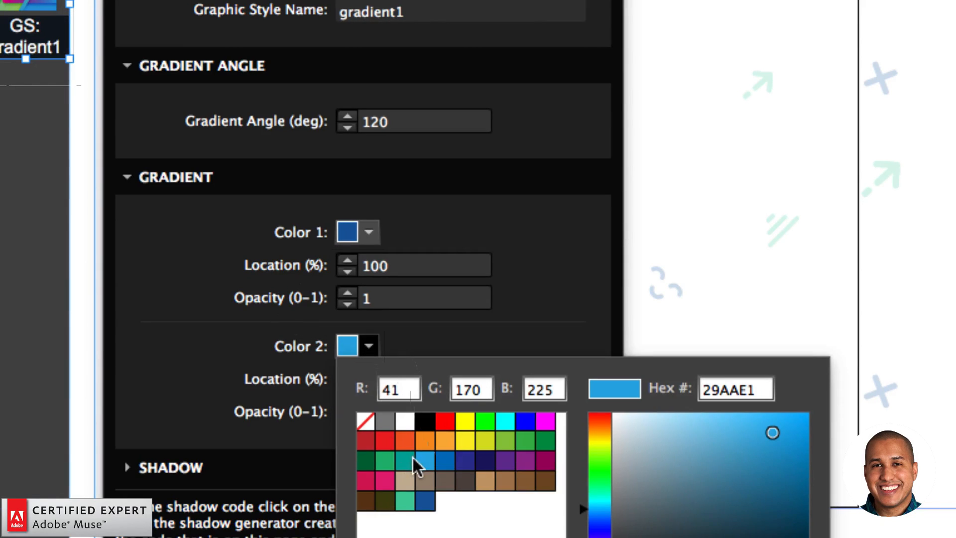
{"action": "left_click", "coordinate": [405, 499]}
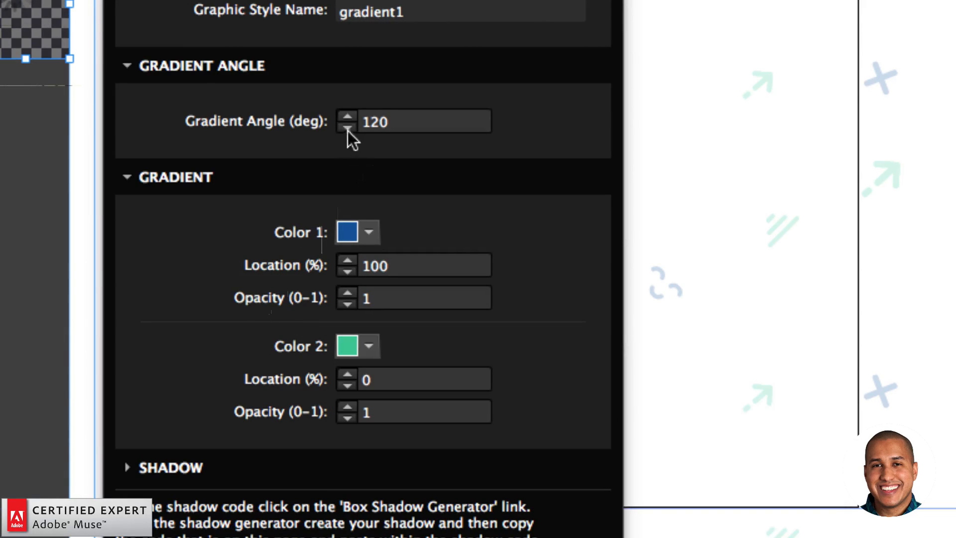
- Set the widget's gradient angle to 60 degrees and close its options
{"action": "left_click", "coordinate": [397, 128]}
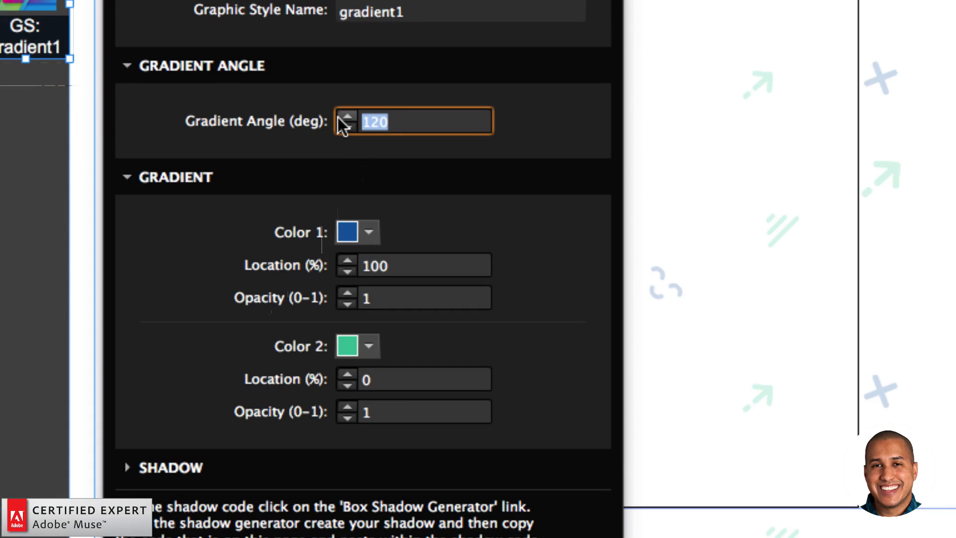
{"action": "type", "text": "60"}
{"action": "key", "text": "Return"}
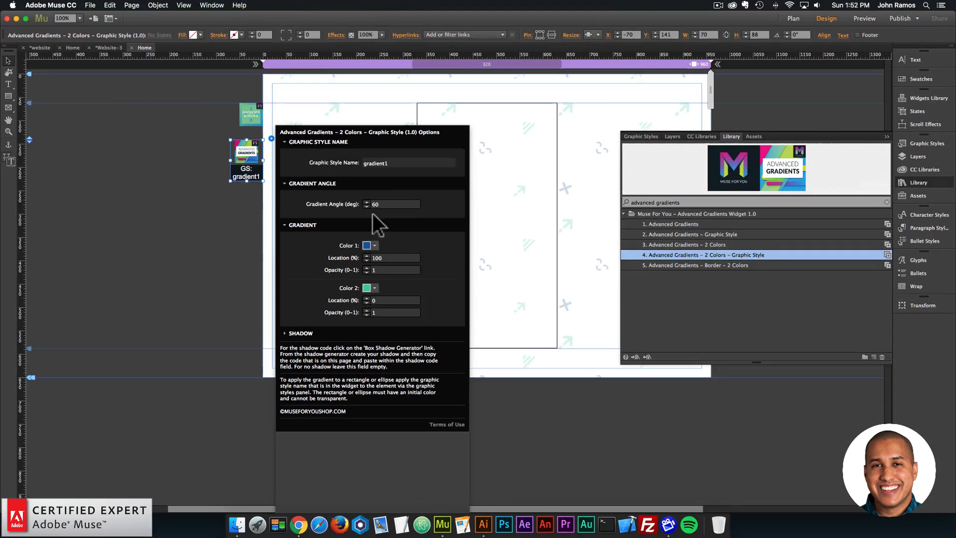
{"action": "left_click", "coordinate": [223, 232]}
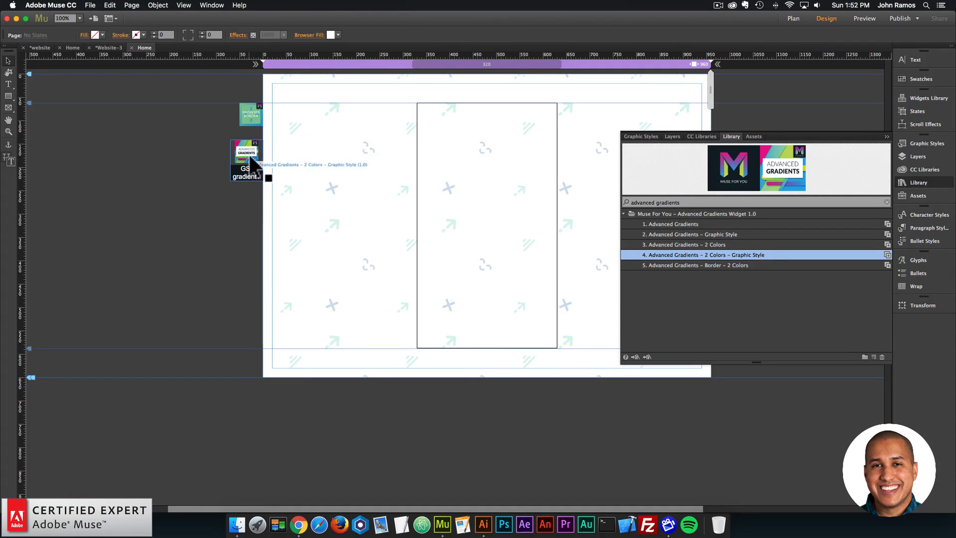
- Review the graphic style name in the gradient widget's options, and select the central rectangle on the page
{"action": "left_click", "coordinate": [253, 163]}
{"action": "left_click", "coordinate": [272, 138]}
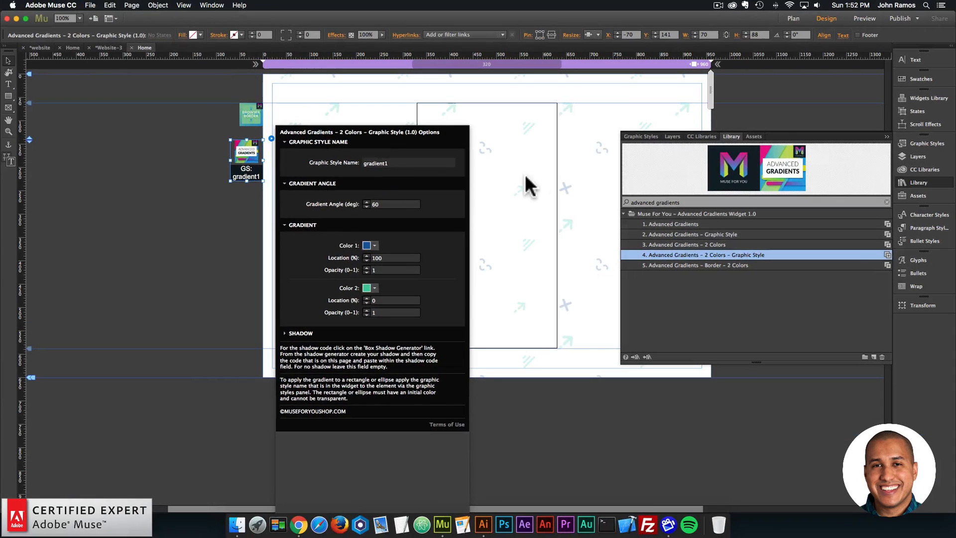
{"action": "left_click", "coordinate": [761, 182]}
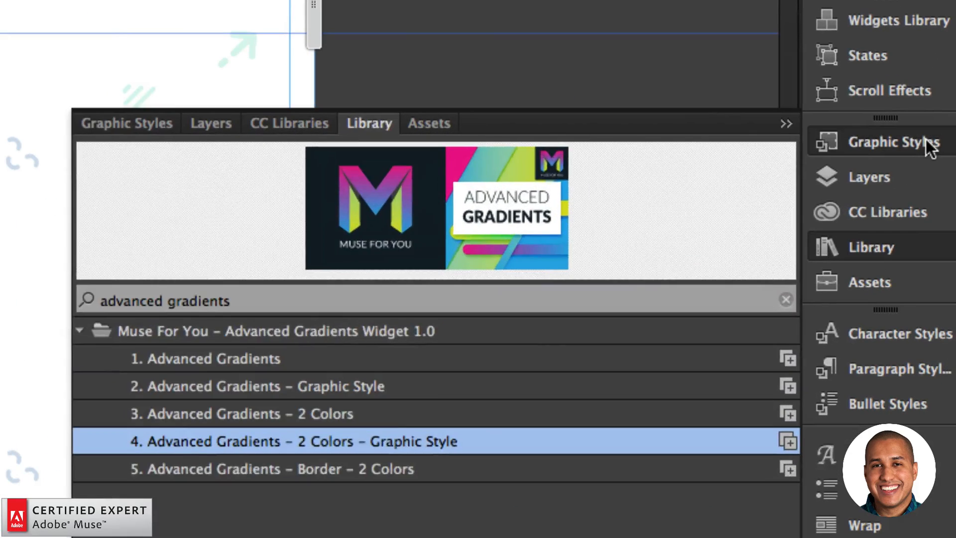
- Create a graphic style from the selected central rectangle and name it gradient1
{"action": "left_click", "coordinate": [939, 144]}
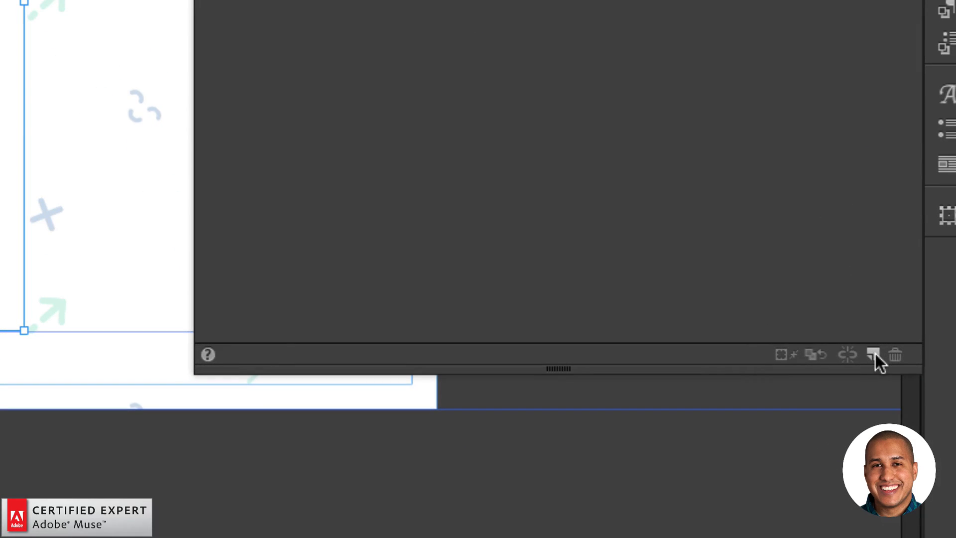
{"action": "left_click", "coordinate": [873, 354]}
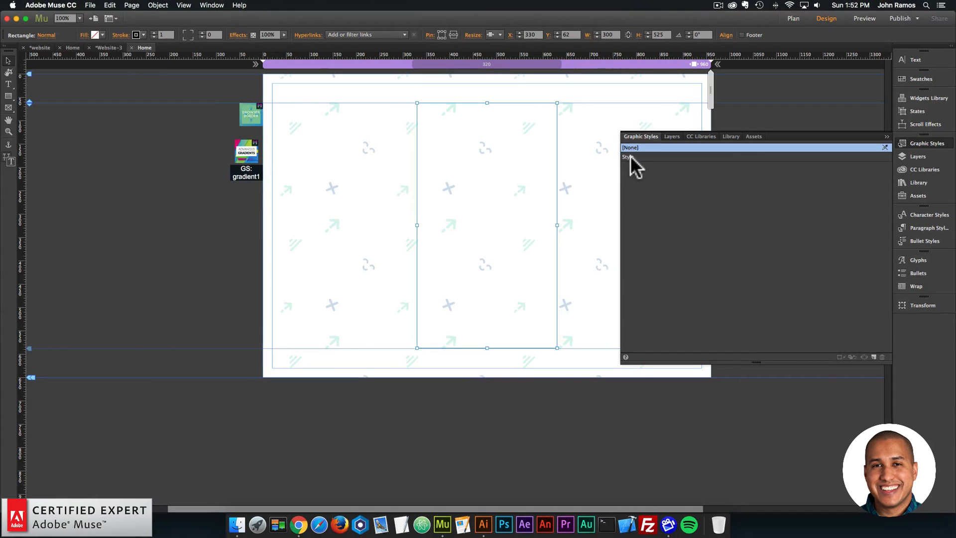
{"action": "left_click", "coordinate": [629, 156]}
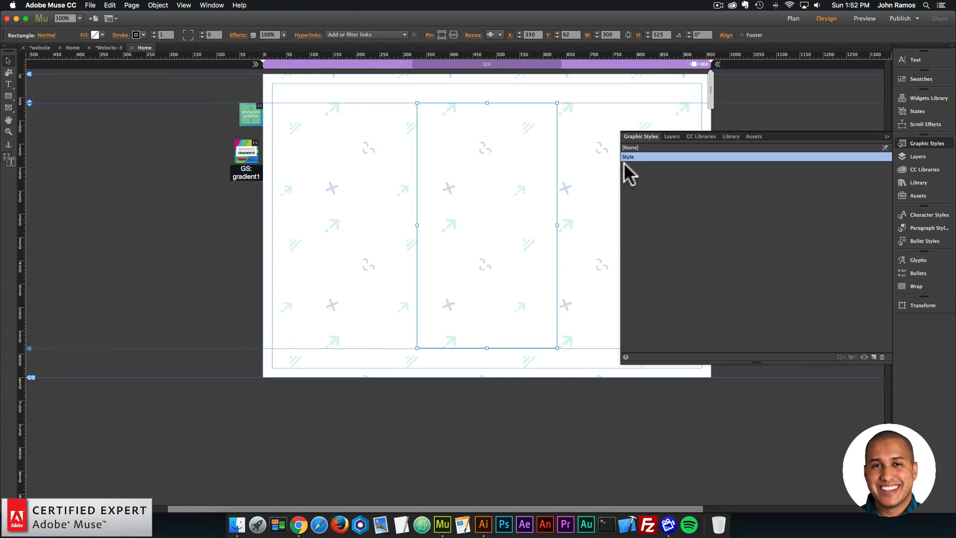
{"action": "double_click", "coordinate": [628, 156]}
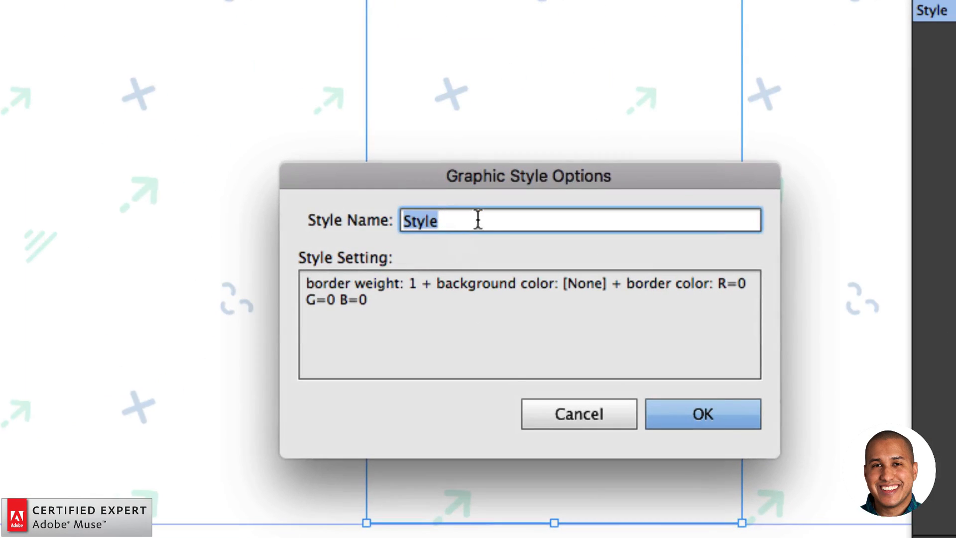
{"action": "type", "text": "gradient1"}
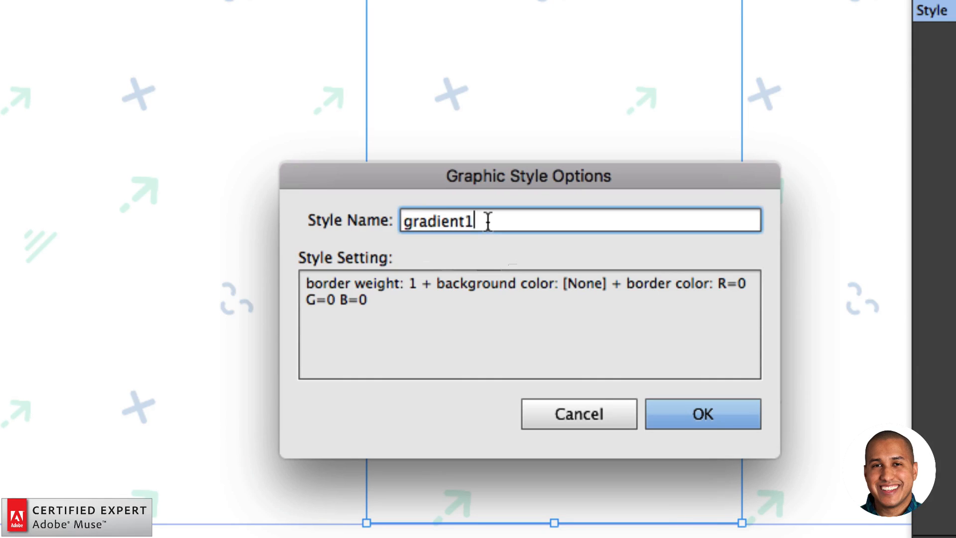
{"action": "key", "text": "Return"}
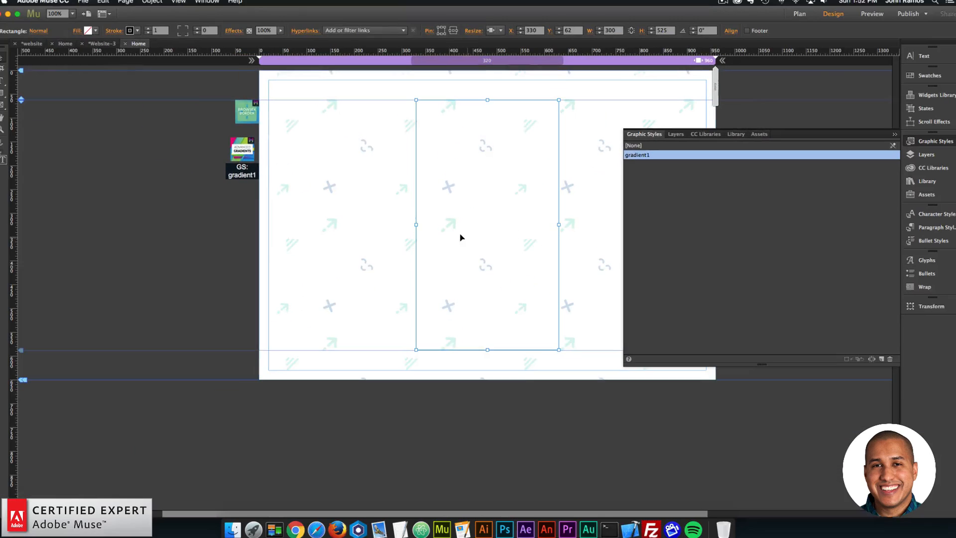
- Check the graphic style name in the gradient widget's options, and close them
{"action": "left_click", "coordinate": [255, 156]}
{"action": "left_click", "coordinate": [271, 139]}
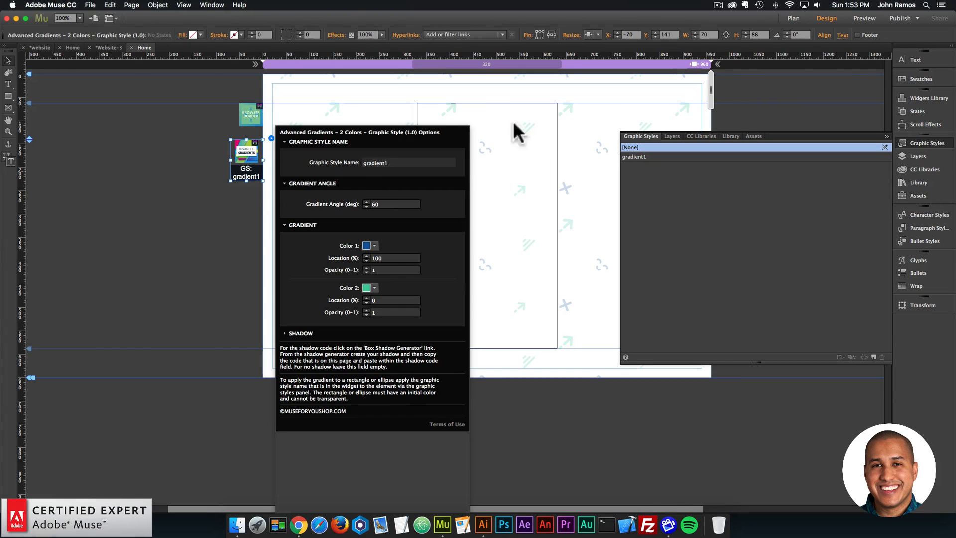
{"action": "left_click", "coordinate": [495, 161]}
{"action": "left_click", "coordinate": [175, 189]}
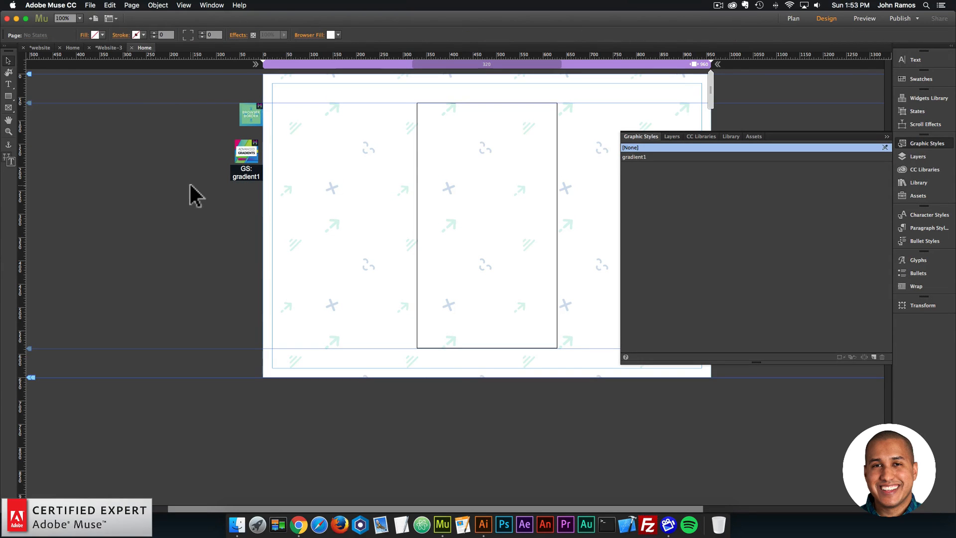
- Preview the page in the browser to check the rectangle's gradient, and return to Adobe Muse
{"action": "left_click", "coordinate": [90, 5]}
{"action": "left_click", "coordinate": [130, 153]}
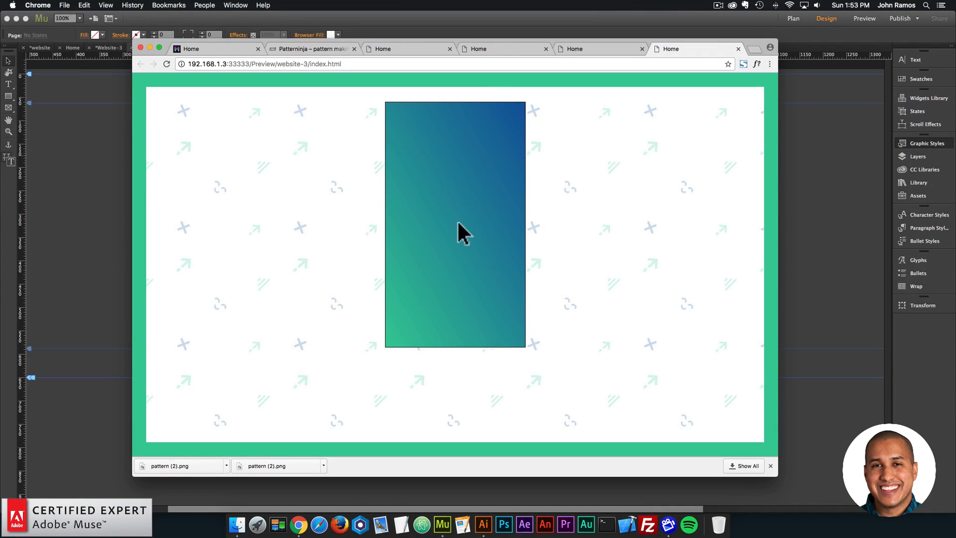
{"action": "left_click", "coordinate": [104, 189]}
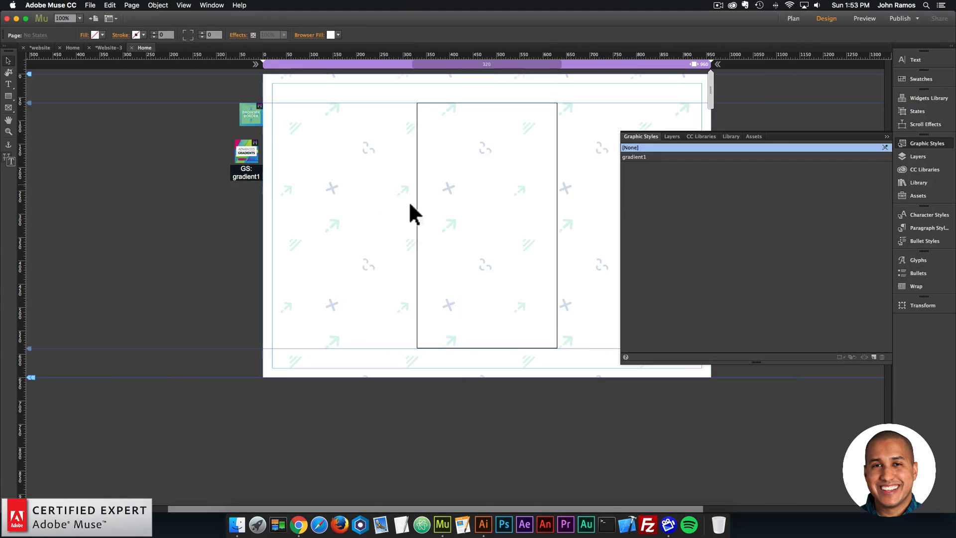
- Round the central rectangle's corners to a radius of 10 and set its stroke to 0
{"action": "left_click", "coordinate": [474, 198]}
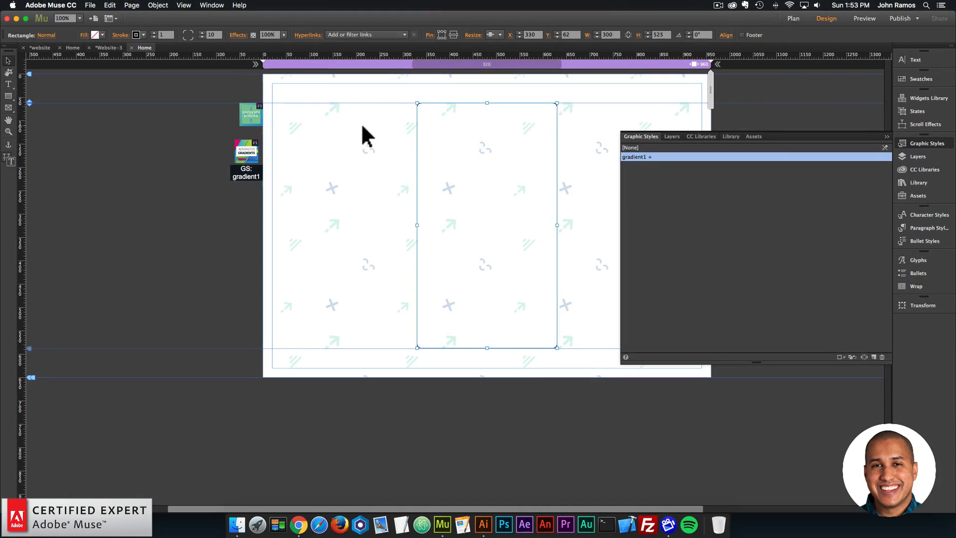
{"action": "left_click_drag", "start_coordinate": [523, 194], "coordinate": [453, 188]}
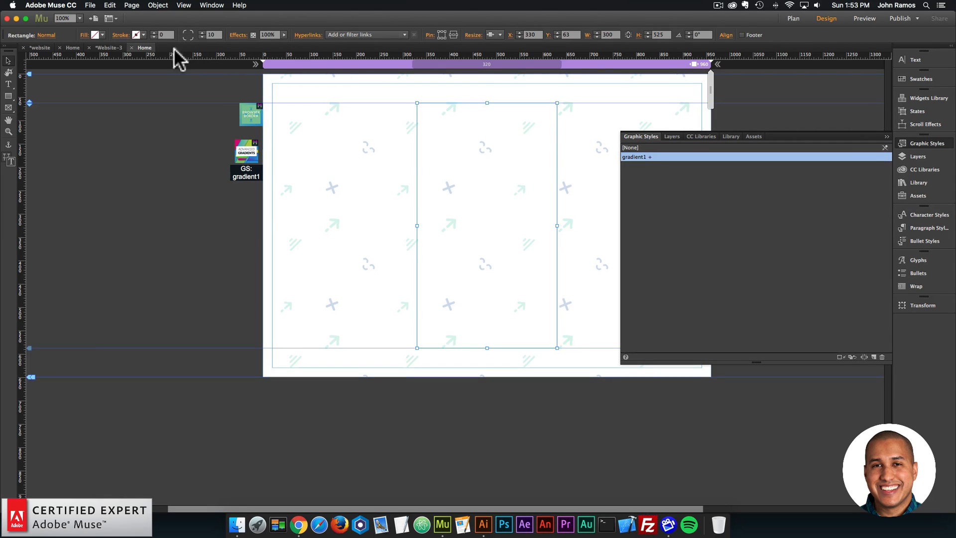
{"action": "left_click", "coordinate": [338, 160]}
- Preview the page in the browser to check the rectangle's rounded corners and stroke, and return to Adobe Muse
{"action": "left_click", "coordinate": [90, 5]}
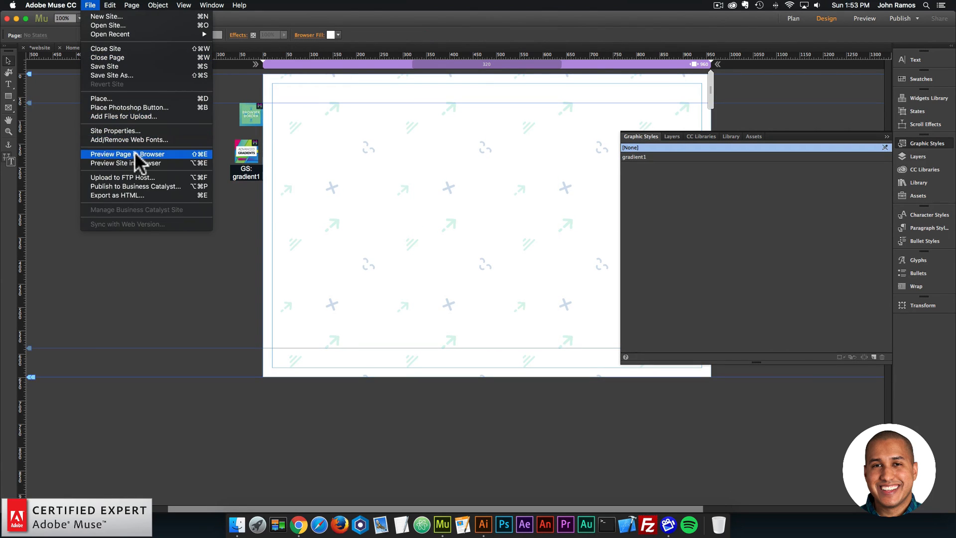
{"action": "left_click", "coordinate": [128, 155]}
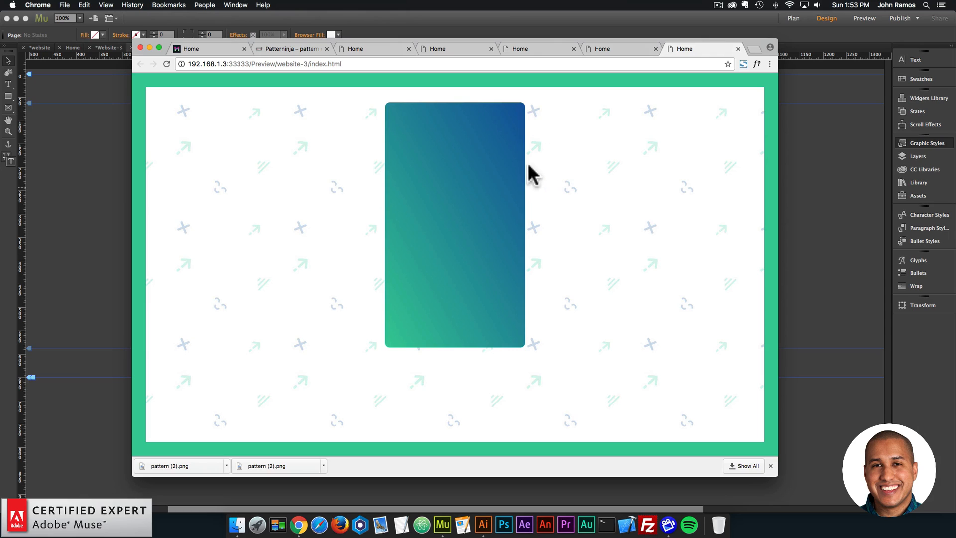
{"action": "left_click", "coordinate": [103, 163]}
- Search the library for "the graphic styler"
{"action": "left_click", "coordinate": [451, 200]}
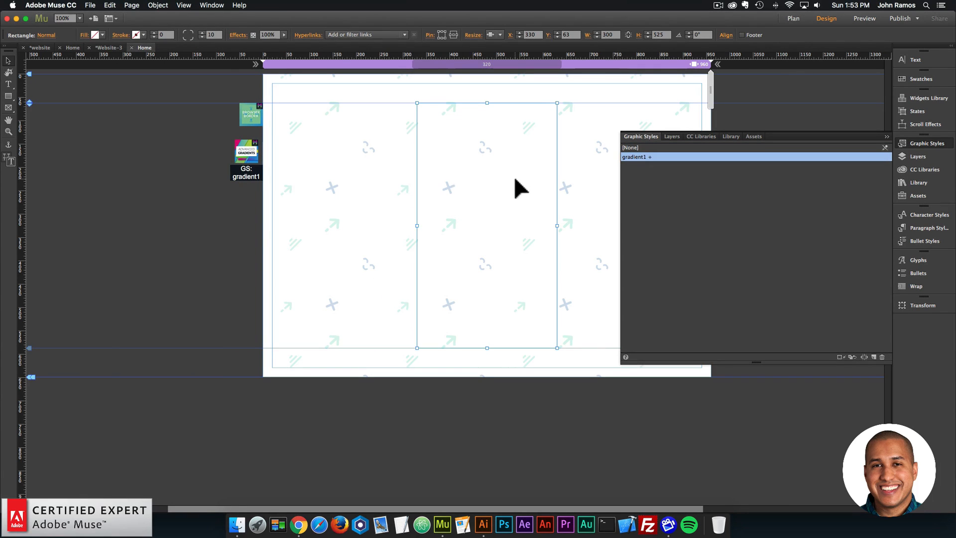
{"action": "left_click", "coordinate": [935, 172]}
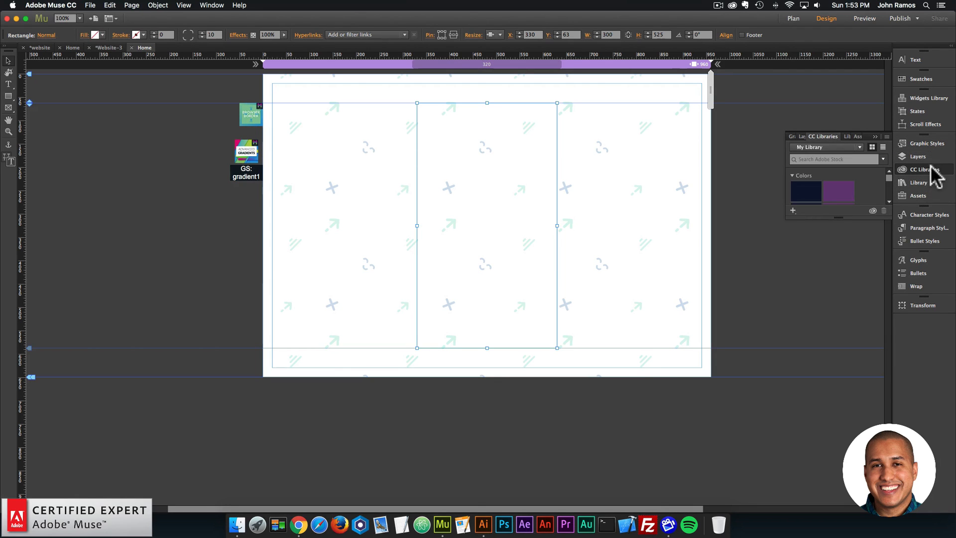
{"action": "left_click", "coordinate": [930, 144]}
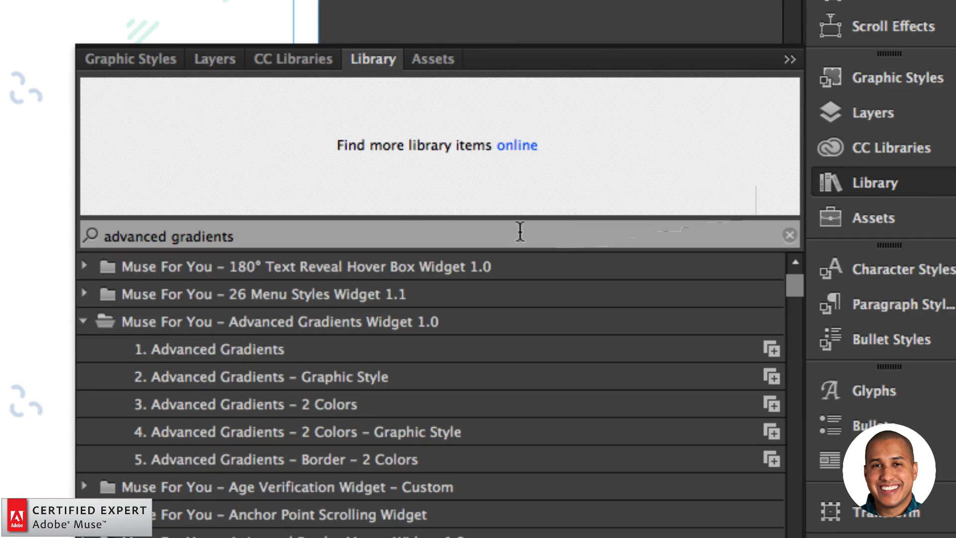
{"action": "left_click", "coordinate": [400, 229]}
{"action": "key", "text": "BackSpace"}
{"action": "type", "text": "tehg"}
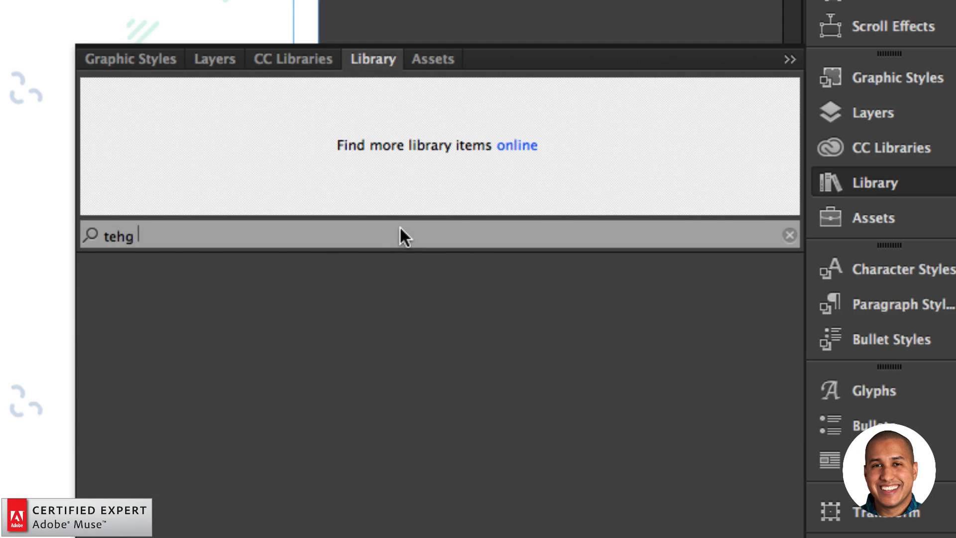
{"action": "key", "text": "BackSpace"}
{"action": "key", "text": "BackSpace"}
{"action": "key", "text": "BackSpace"}
{"action": "type", "text": "he graphic"}
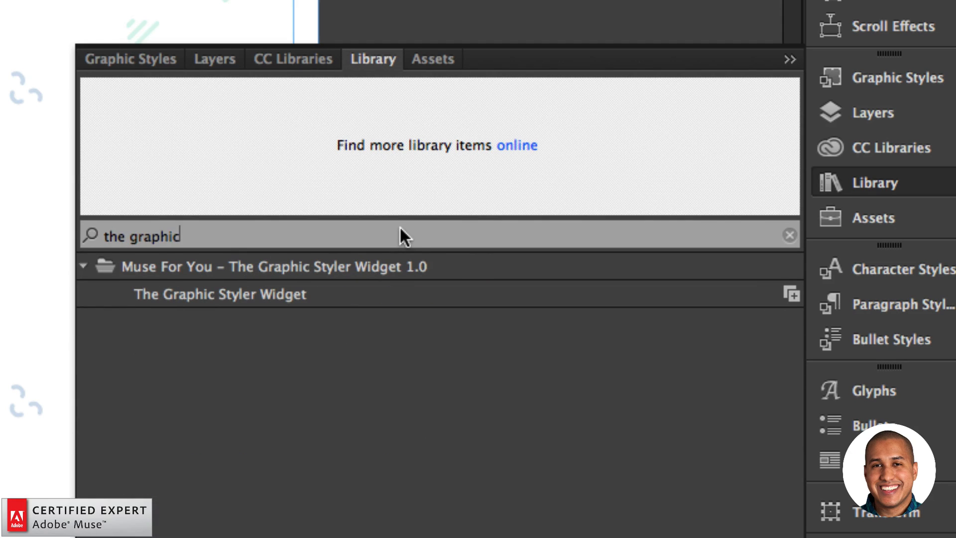
{"action": "type", "text": " styler"}
- Place The Graphic Styler Widget beside the page, below the Advanced Gradients widget
{"action": "left_click", "coordinate": [268, 293]}
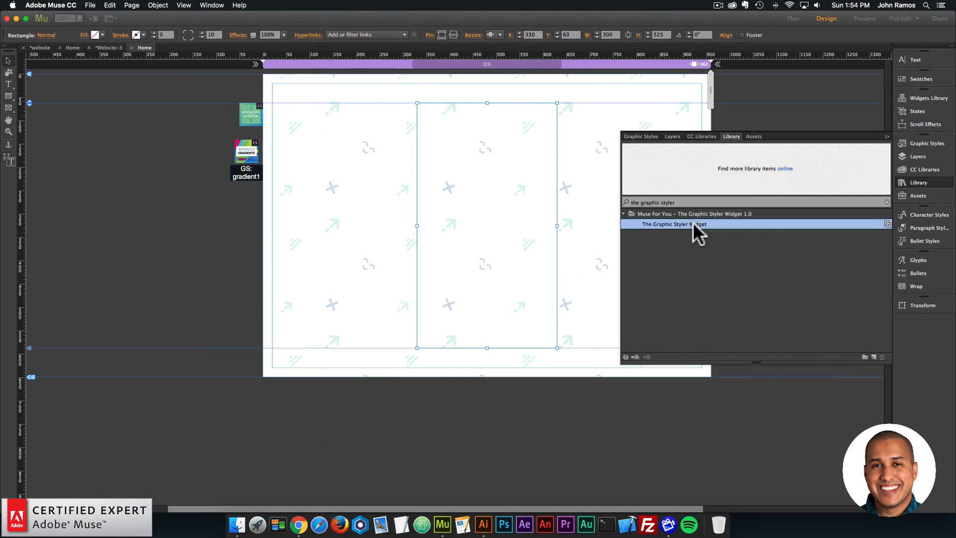
{"action": "left_click_drag", "start_coordinate": [665, 222], "coordinate": [255, 213]}
{"action": "left_click", "coordinate": [251, 217]}
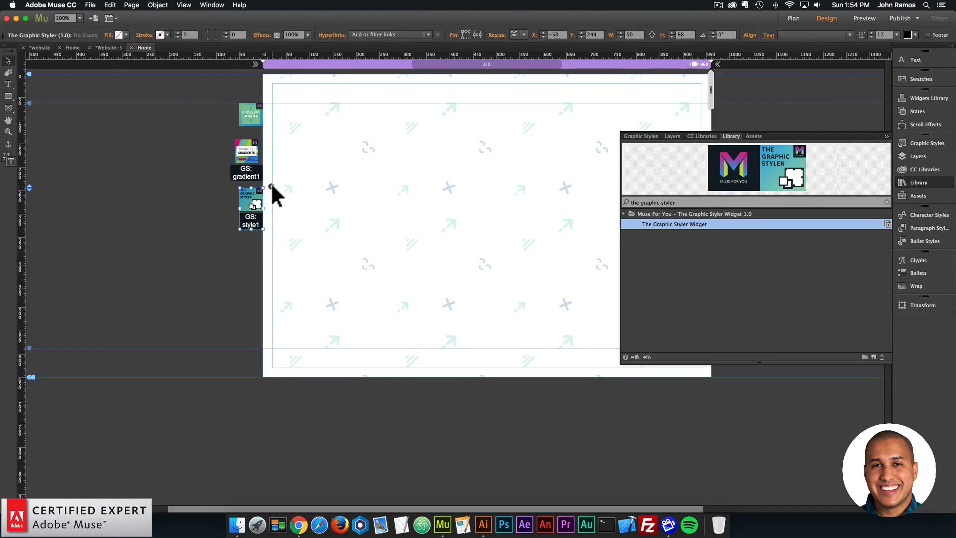
- Open the Box Shadow Generator website linked in the Graphic Styler widget's options, view its shadow settings, and return to Adobe Muse
{"action": "left_click", "coordinate": [271, 187]}
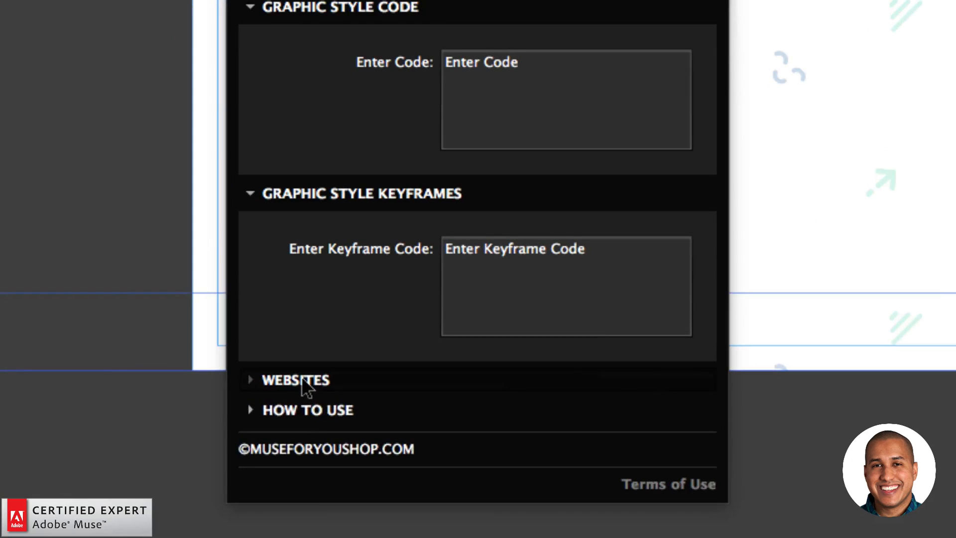
{"action": "left_click", "coordinate": [302, 381]}
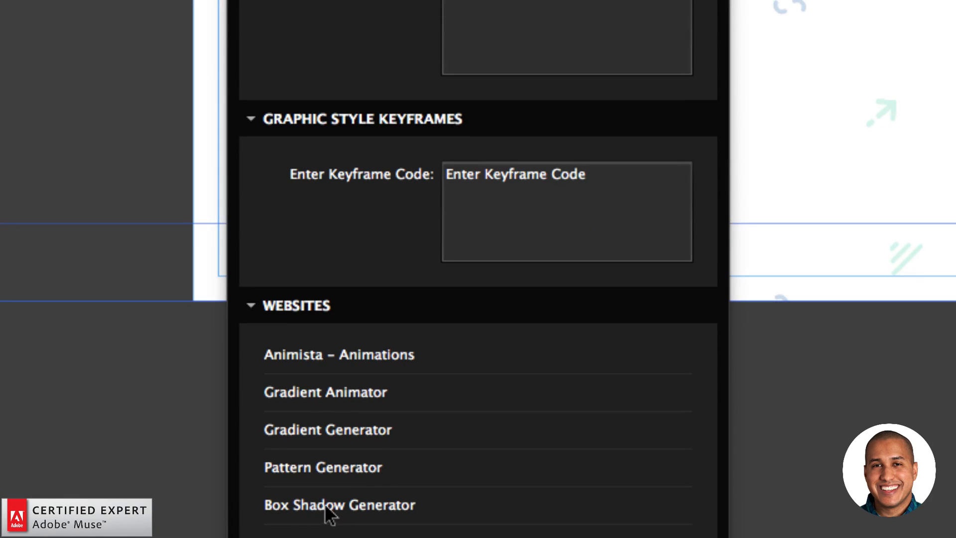
{"action": "left_click", "coordinate": [324, 501]}
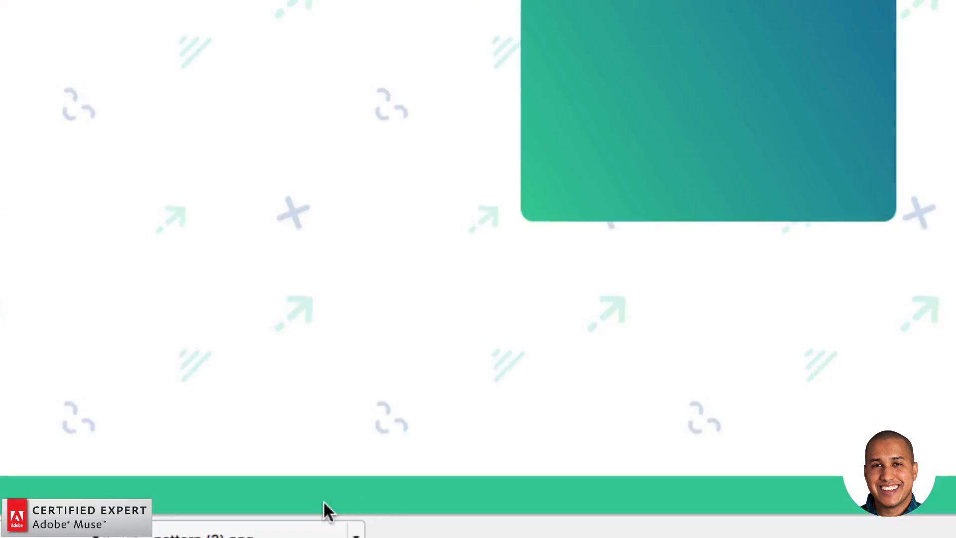
{"action": "scroll", "coordinate": [545, 305], "scroll_direction": "down", "scroll_amount": 5}
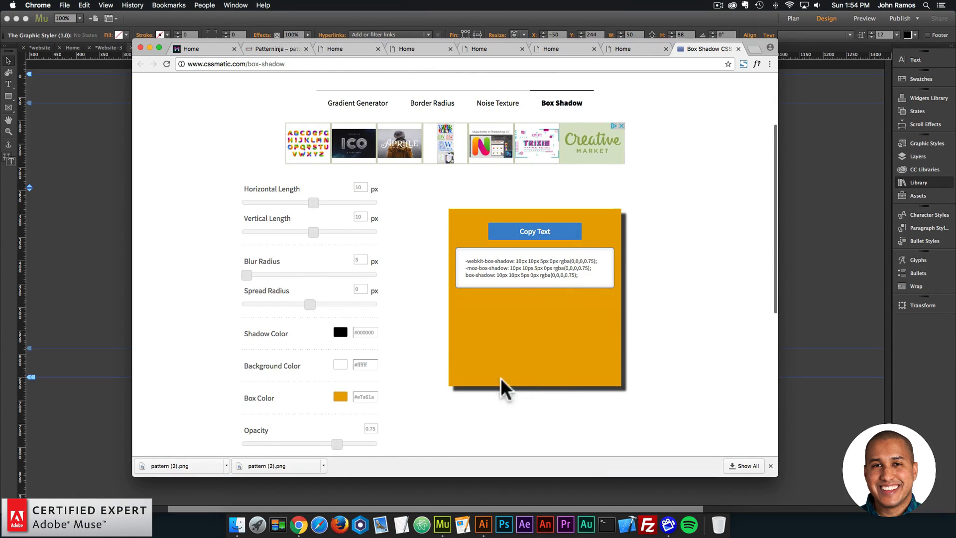
{"action": "left_click", "coordinate": [112, 217]}
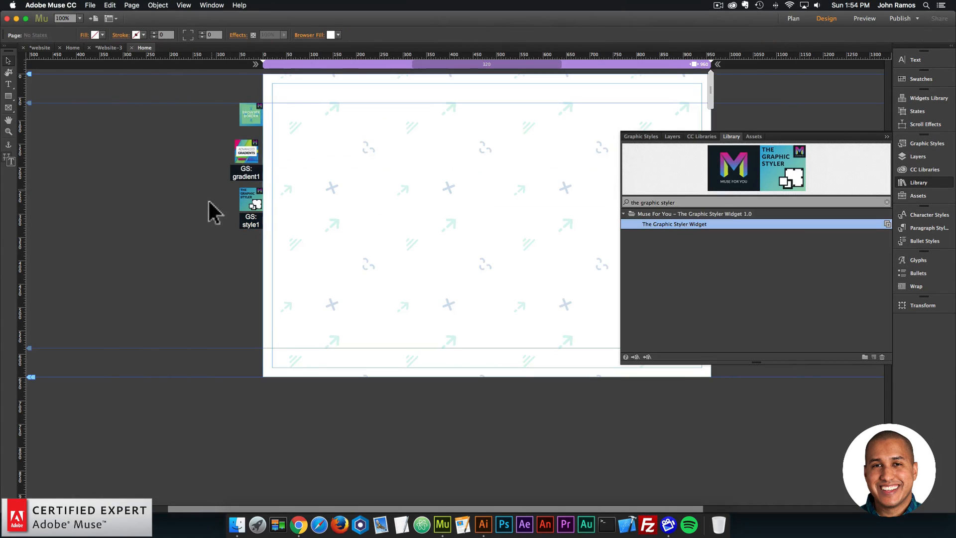
- Copy the hex code 175A9E of Color 1 from the gradient widget's options, and close them
{"action": "left_click", "coordinate": [249, 158]}
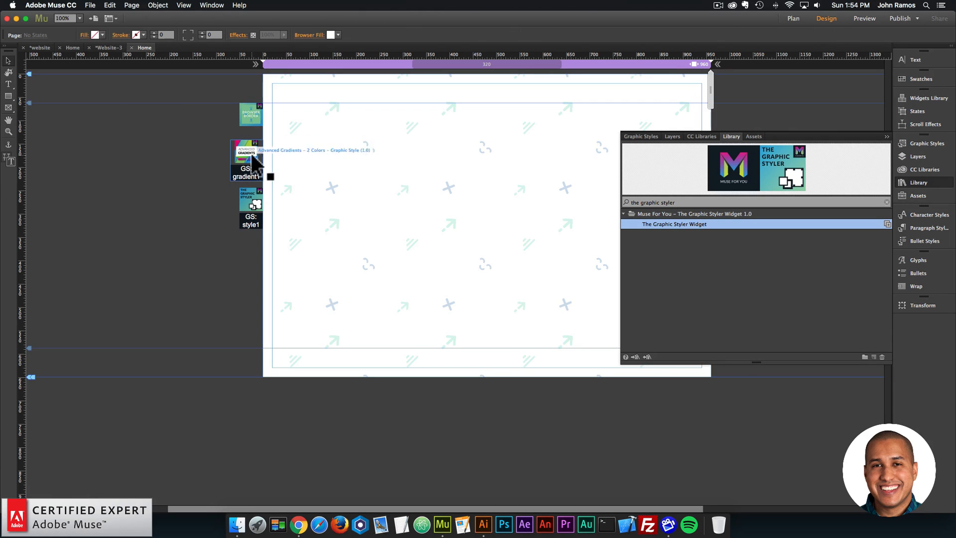
{"action": "left_click", "coordinate": [271, 138]}
{"action": "left_click", "coordinate": [373, 246]}
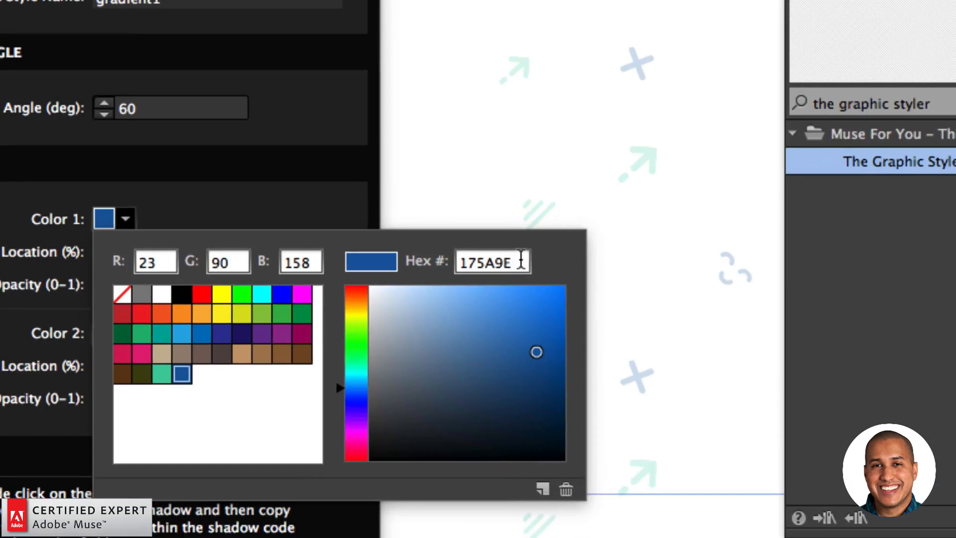
{"action": "double_click", "coordinate": [522, 261]}
{"action": "key", "text": "super+c"}
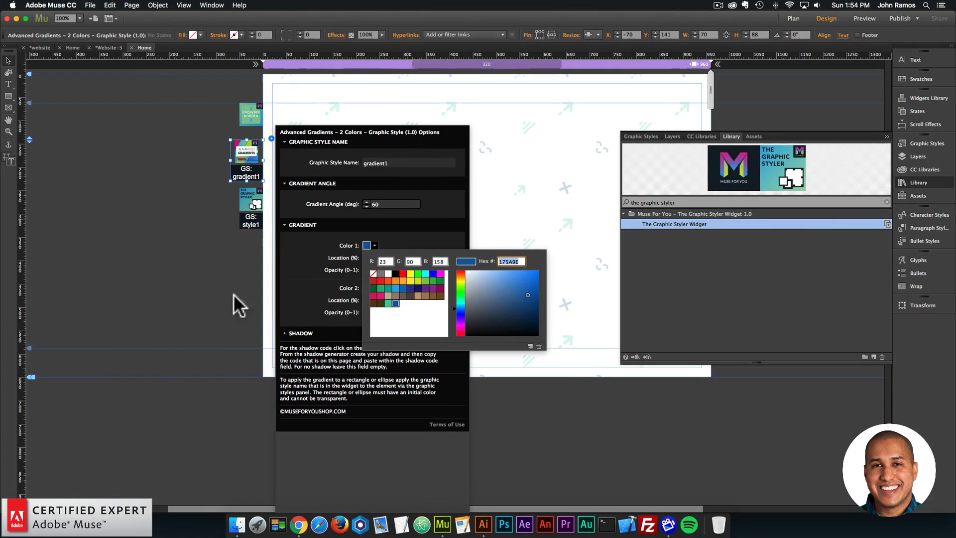
{"action": "left_click", "coordinate": [234, 294]}
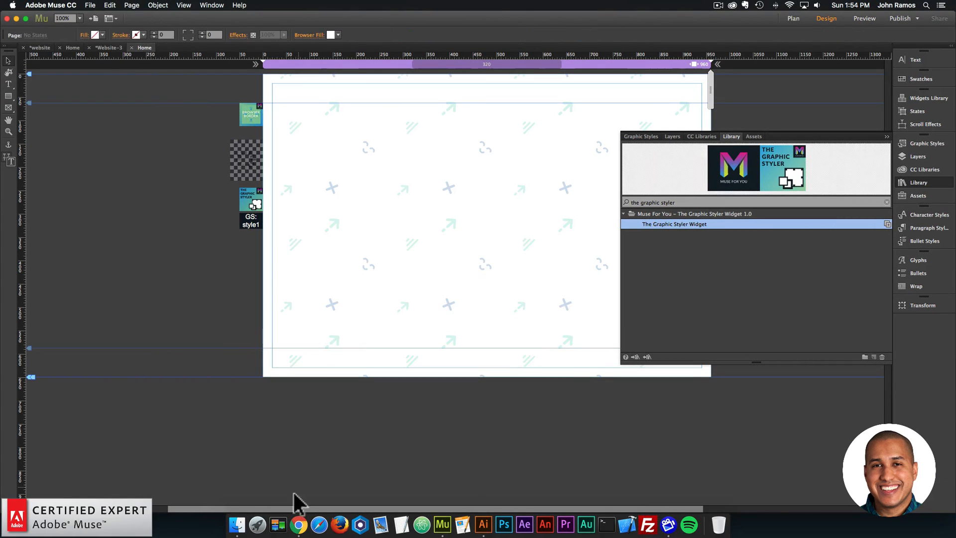
- Switch to the Box Shadow generator in Chrome and set the shadow color to the copied hex code 175A9E
{"action": "left_click", "coordinate": [298, 524]}
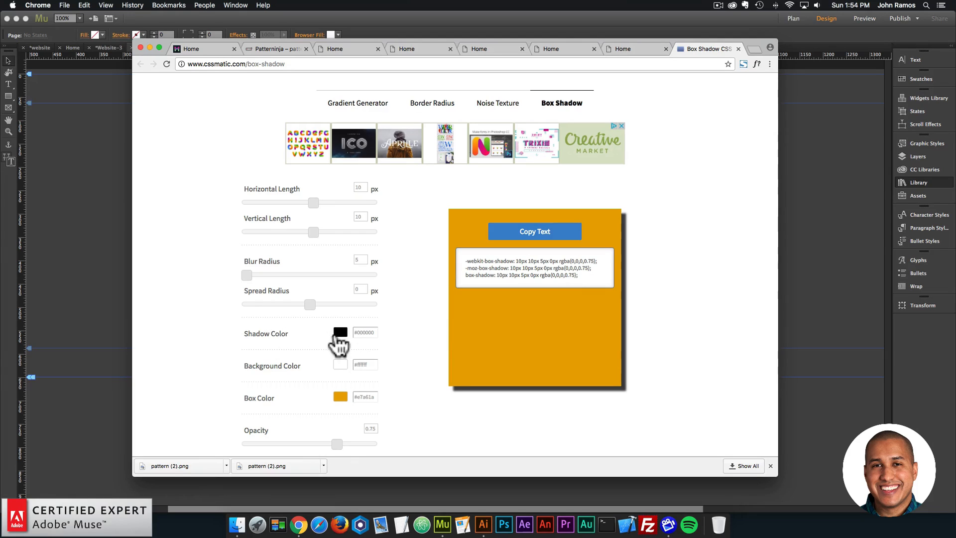
{"action": "triple_click", "coordinate": [372, 332]}
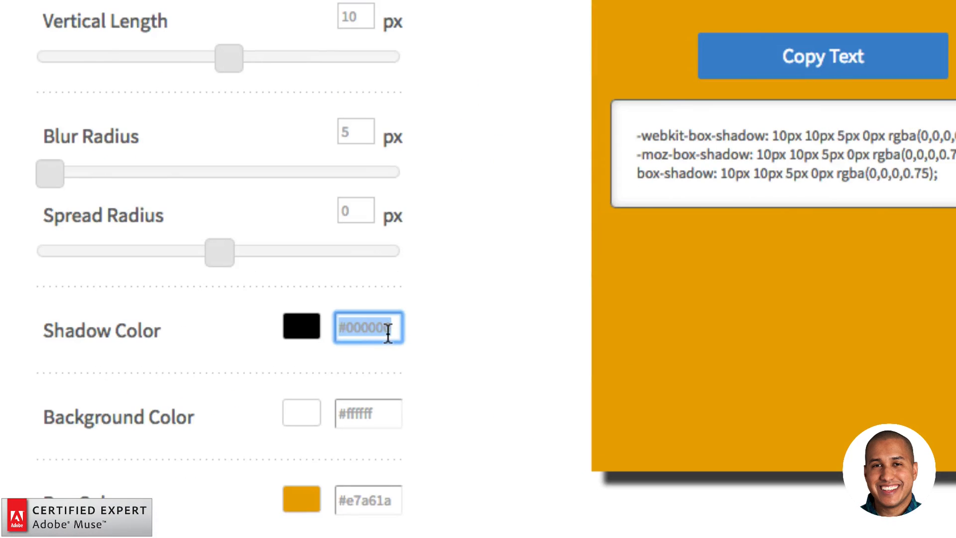
{"action": "key", "text": "super+v"}
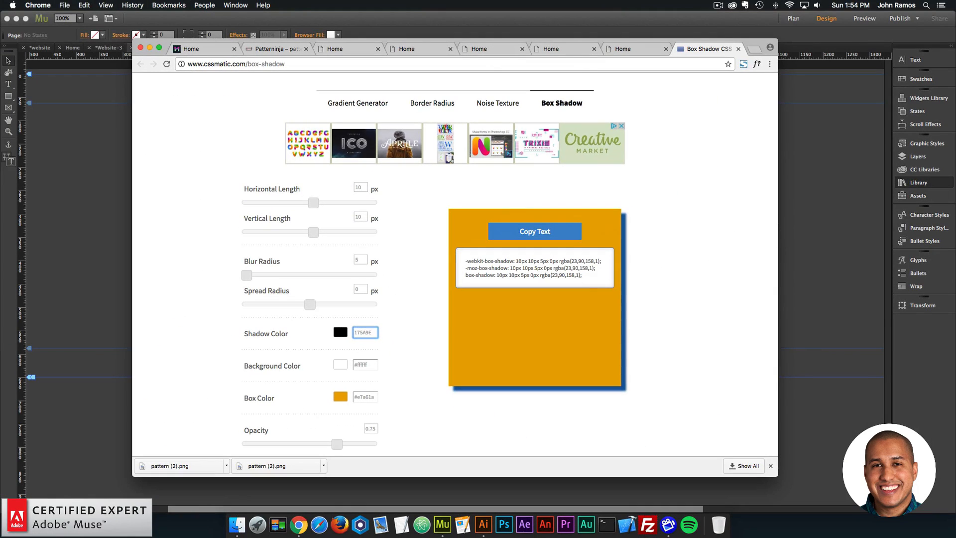
- Set the shadow's horizontal length to 0 px, blur radius to 46 px and spread radius to -10 px
{"action": "double_click", "coordinate": [359, 187]}
{"action": "type", "text": "0"}
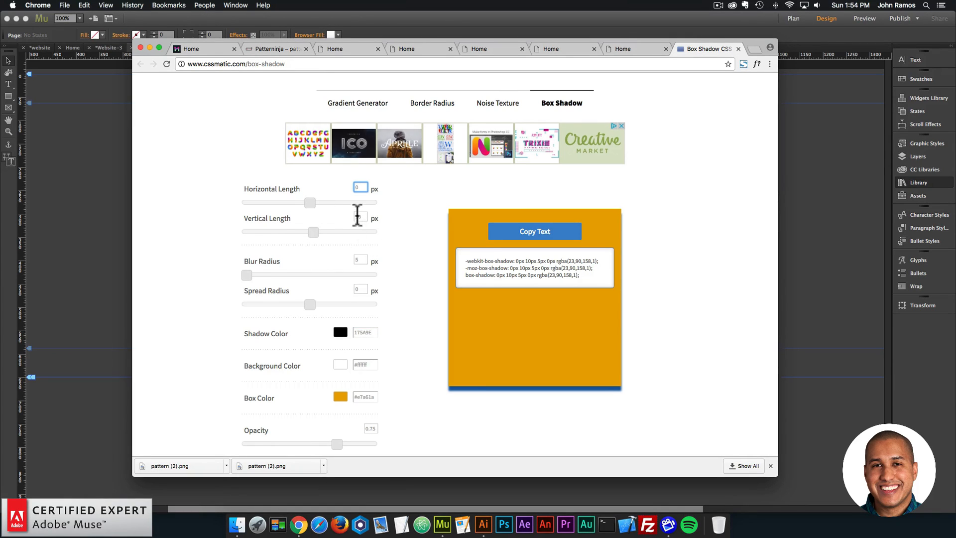
{"action": "double_click", "coordinate": [358, 259]}
{"action": "type", "text": "46"}
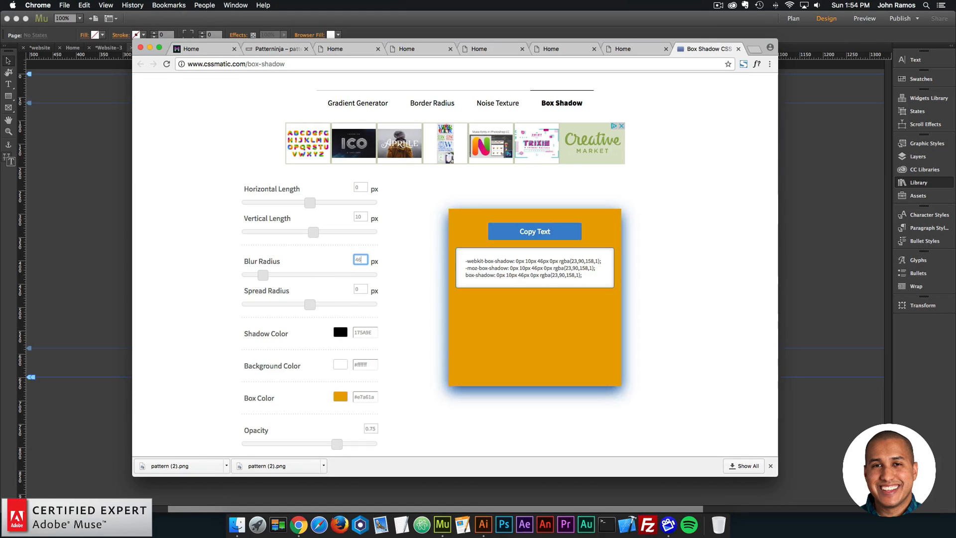
{"action": "left_click_drag", "start_coordinate": [310, 304], "coordinate": [306, 308]}
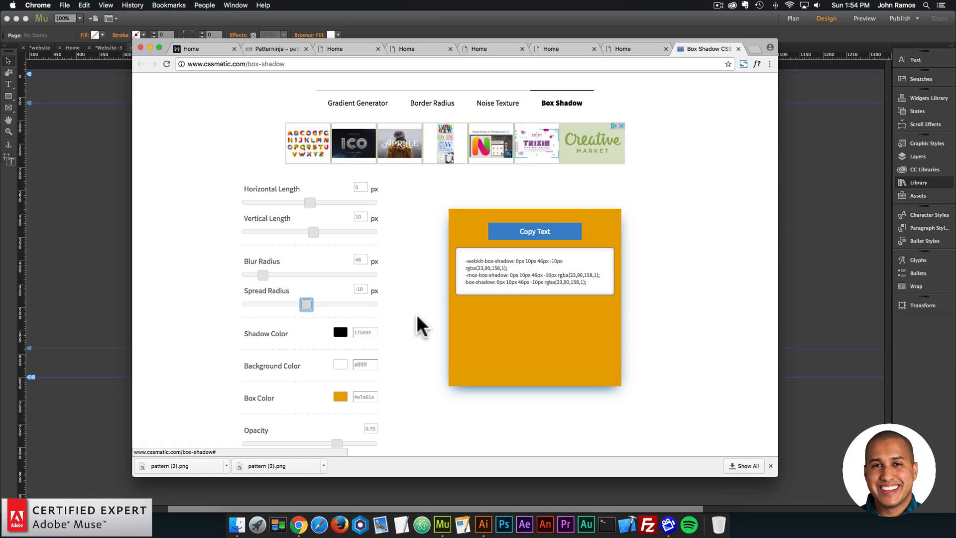
- Copy the generated box-shadow CSS code from the Box Shadow generator's preview box
{"action": "scroll", "coordinate": [406, 324], "scroll_direction": "down", "scroll_amount": 3}
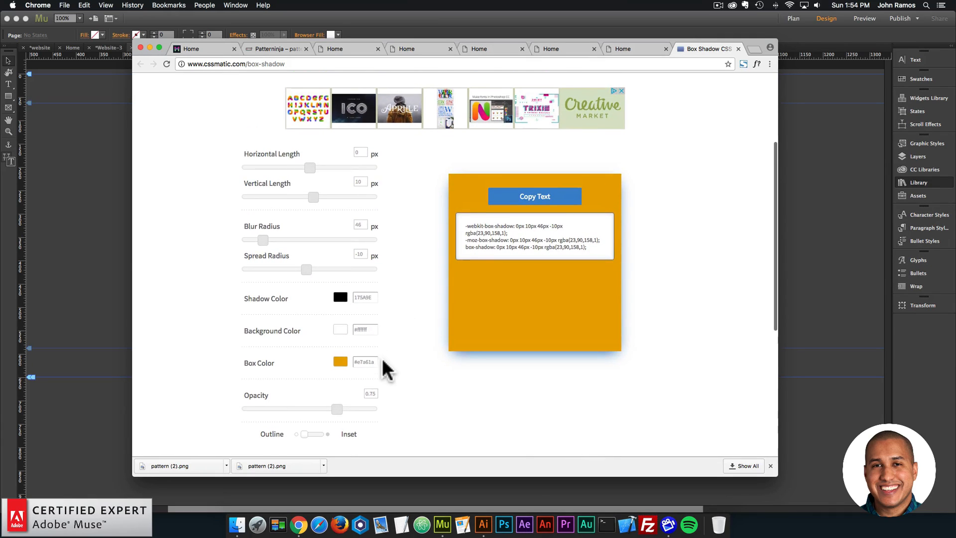
{"action": "scroll", "coordinate": [384, 373], "scroll_direction": "down", "scroll_amount": 3}
{"action": "scroll", "coordinate": [402, 363], "scroll_direction": "up", "scroll_amount": 5}
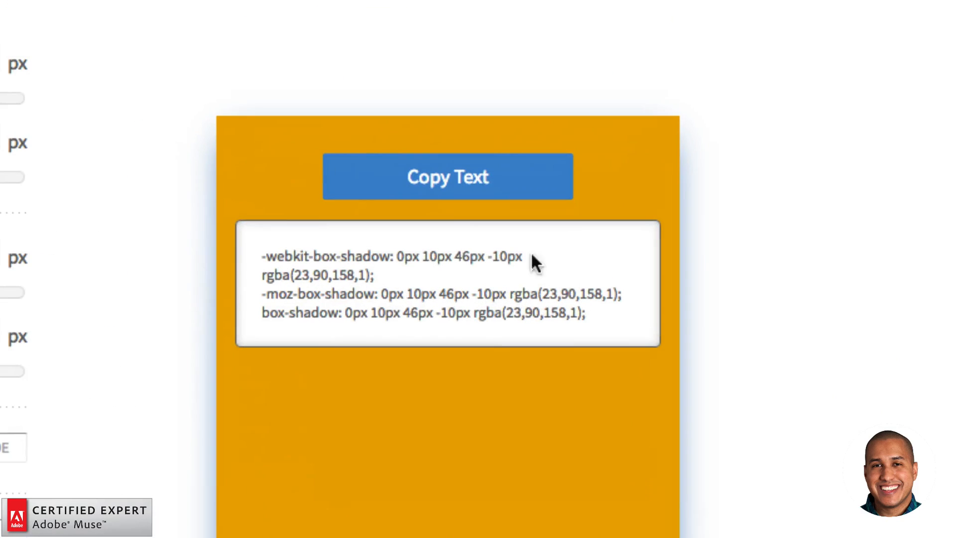
{"action": "left_click_drag", "start_coordinate": [605, 309], "coordinate": [249, 259]}
{"action": "key", "text": "super+c"}
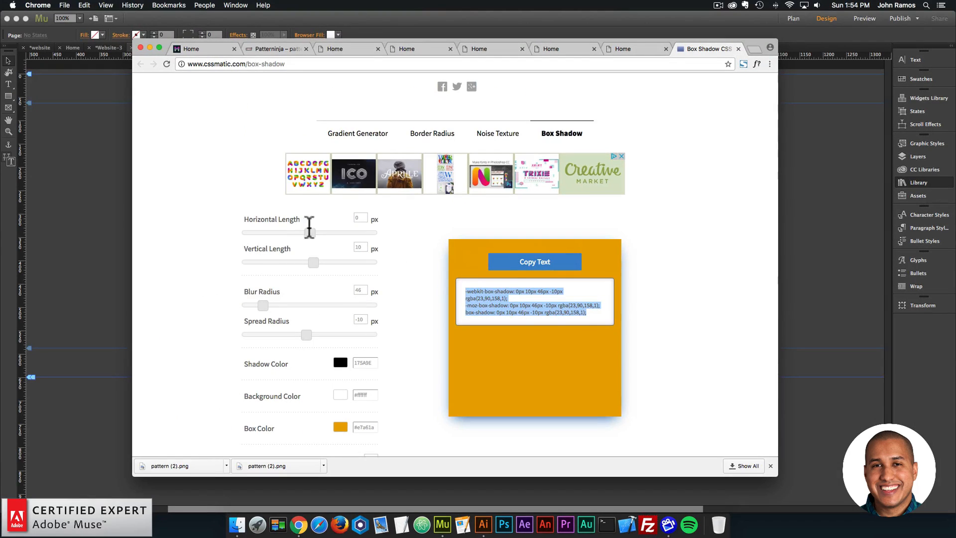
- Back in Adobe Muse, paste the copied box-shadow code as the Graphic Styler widget's style code and clear its keyframe placeholder text
{"action": "left_click", "coordinate": [112, 182]}
{"action": "left_click", "coordinate": [251, 193]}
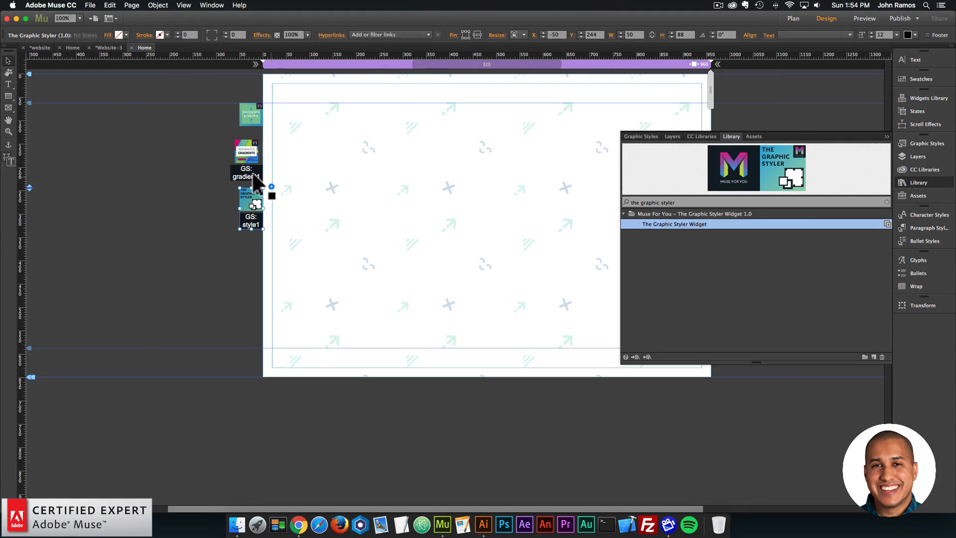
{"action": "left_click", "coordinate": [271, 186]}
{"action": "left_click", "coordinate": [399, 273]}
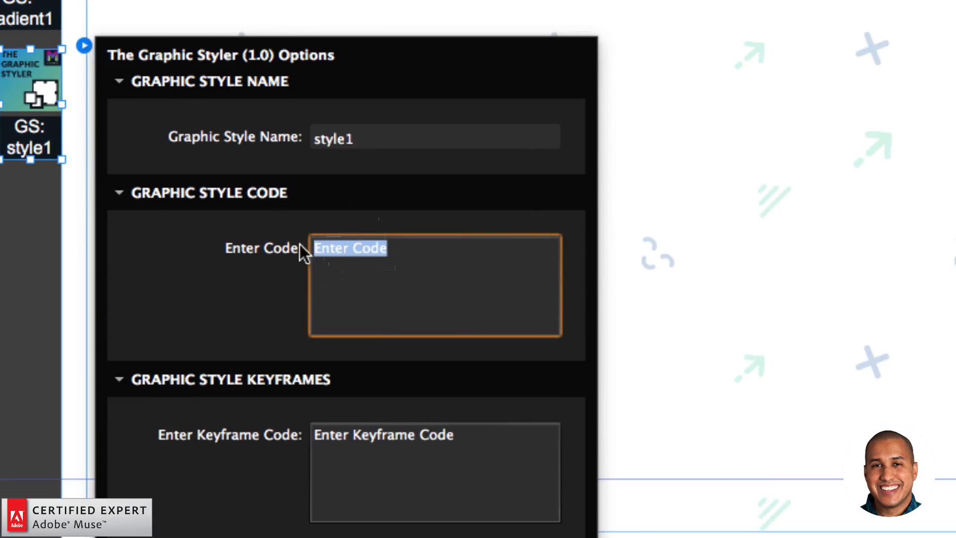
{"action": "key", "text": "super+v"}
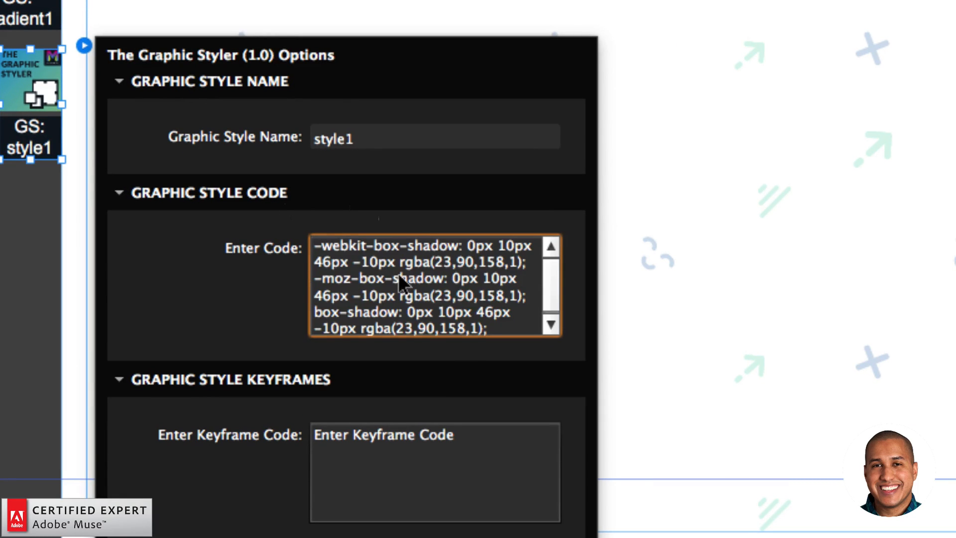
{"action": "left_click", "coordinate": [459, 439]}
{"action": "key", "text": "BackSpace"}
{"action": "left_click", "coordinate": [269, 441]}
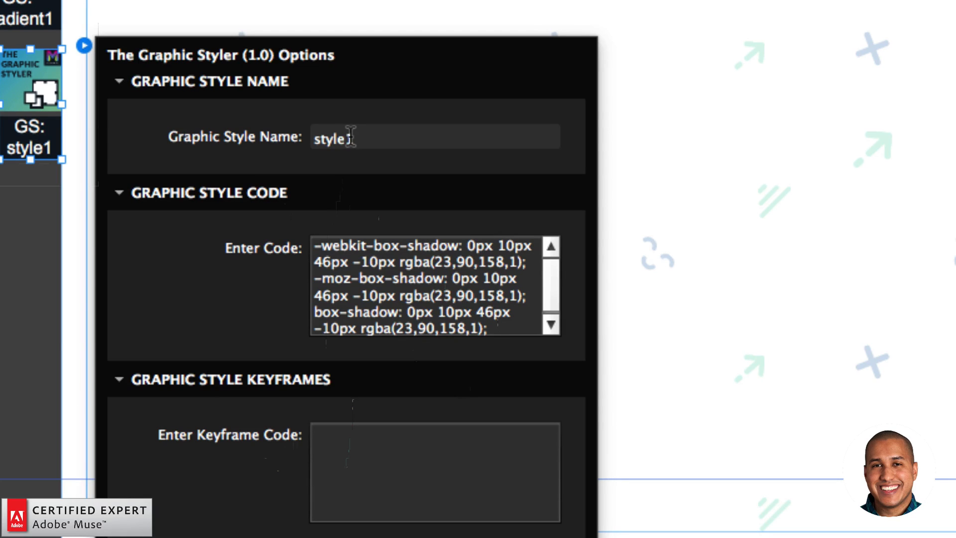
- Set the Graphic Styler widget's graphic style name to gradient1 and close its options
{"action": "left_click_drag", "start_coordinate": [352, 136], "coordinate": [310, 136]}
{"action": "type", "text": "gradient1"}
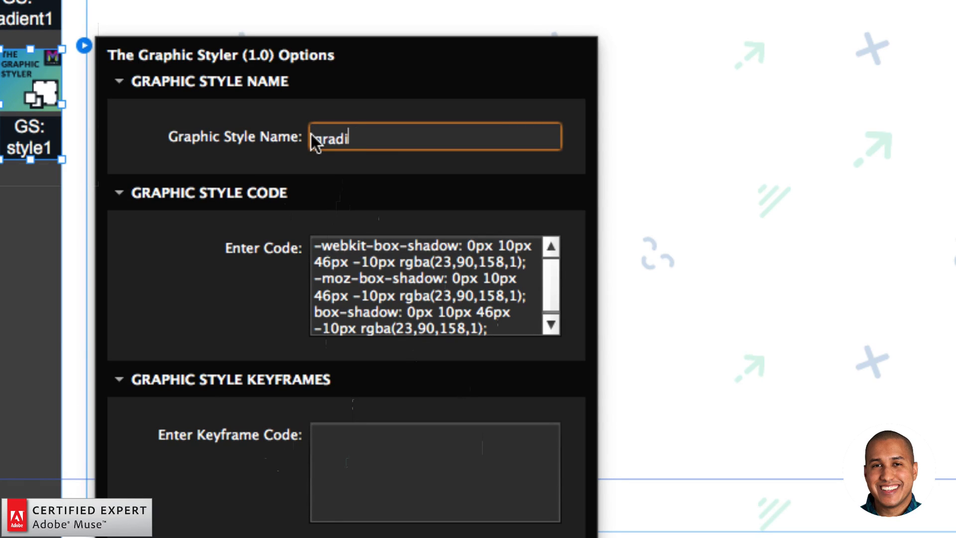
{"action": "key", "text": "Return"}
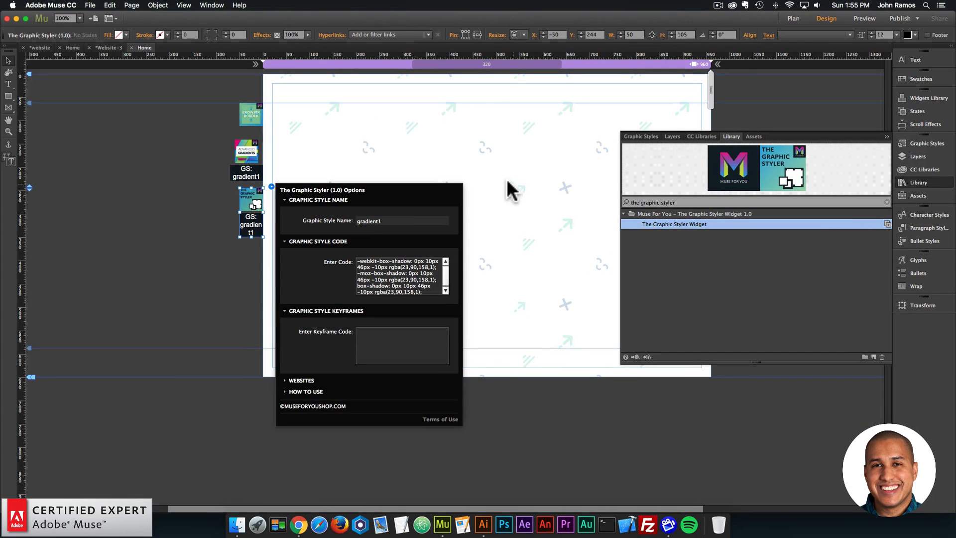
{"action": "left_click", "coordinate": [508, 189]}
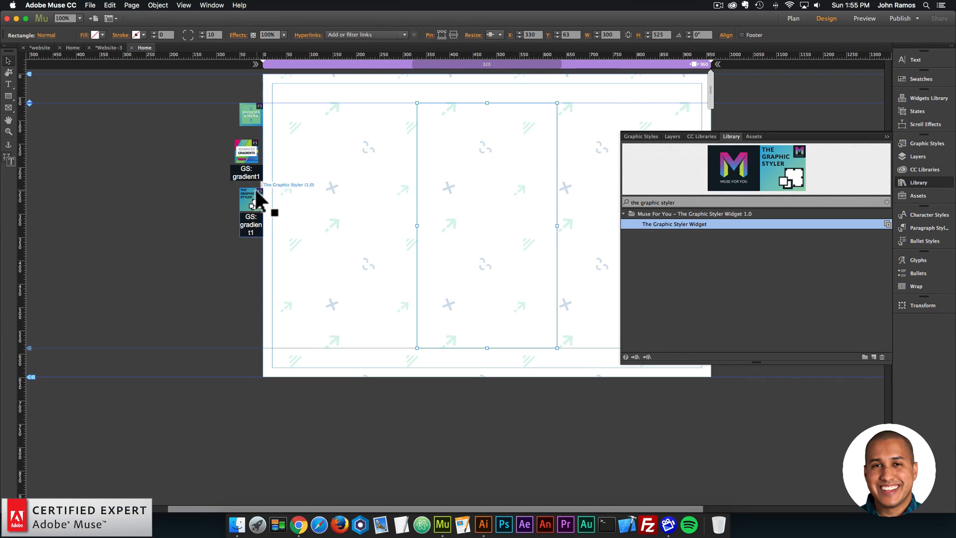
- Preview the page in the browser to check the rectangle's gradient and box shadow
{"action": "left_click", "coordinate": [204, 196]}
{"action": "left_click", "coordinate": [91, 6]}
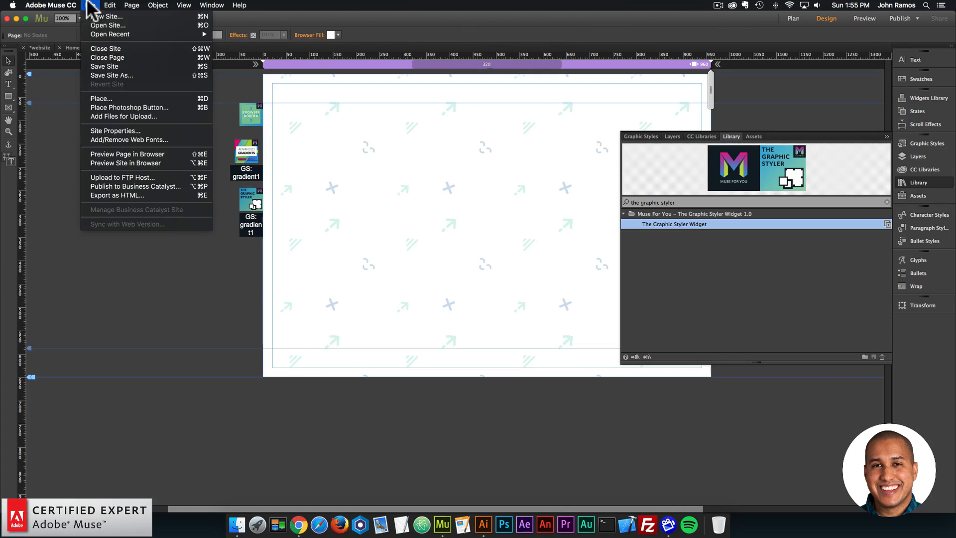
{"action": "left_click", "coordinate": [119, 154]}
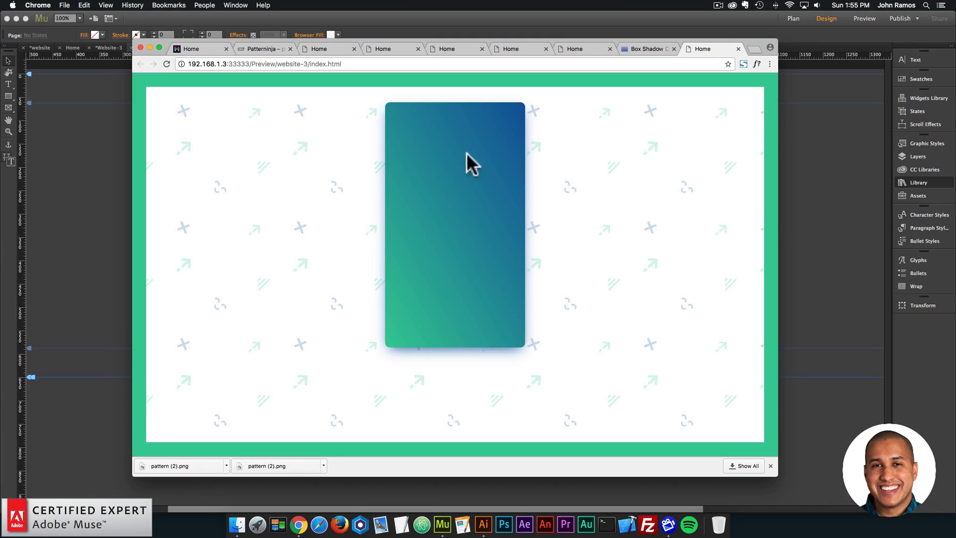
- Return to Adobe Muse and try to change the page's browser fill color to teal 00A89A
{"action": "left_click", "coordinate": [115, 215]}
{"action": "left_click", "coordinate": [502, 195]}
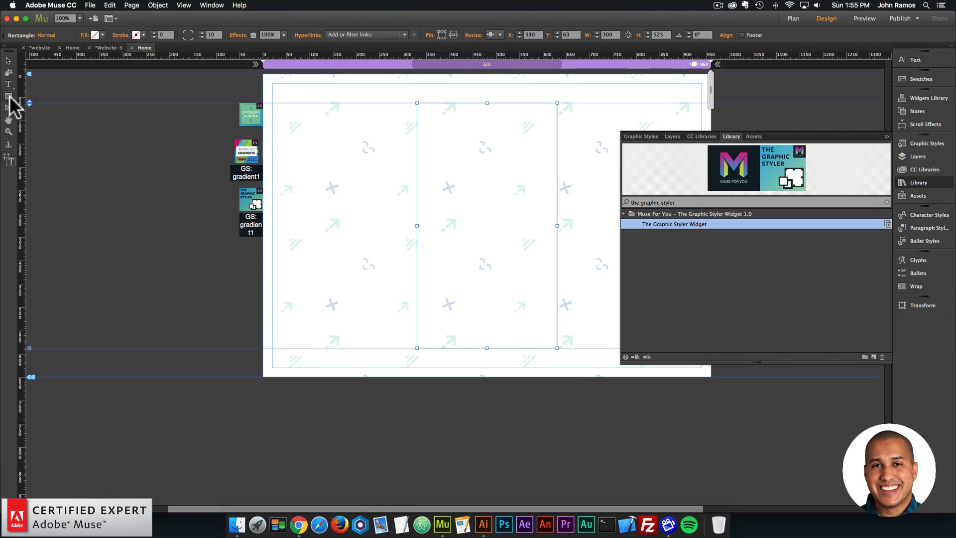
{"action": "left_click", "coordinate": [7, 60]}
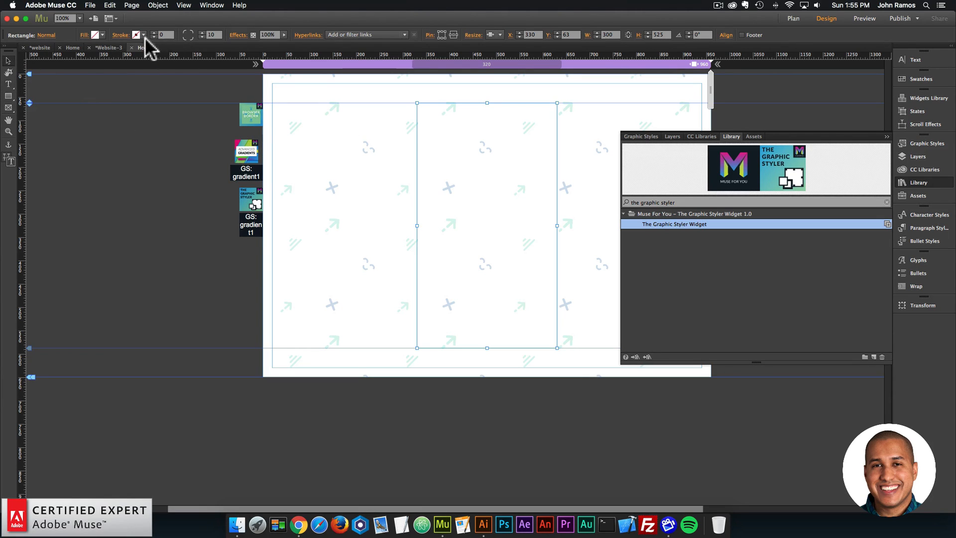
{"action": "left_click", "coordinate": [417, 80]}
{"action": "left_click", "coordinate": [336, 34]}
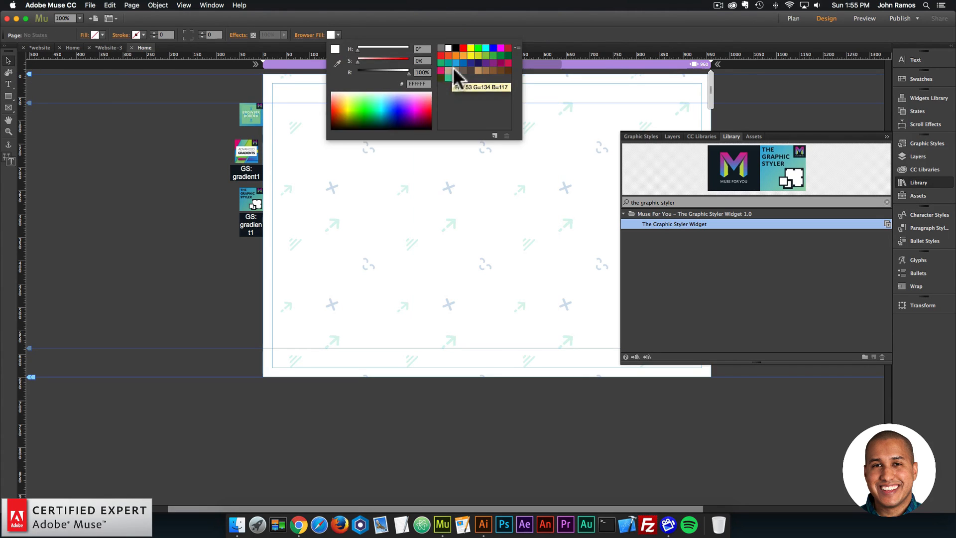
{"action": "left_click", "coordinate": [447, 62]}
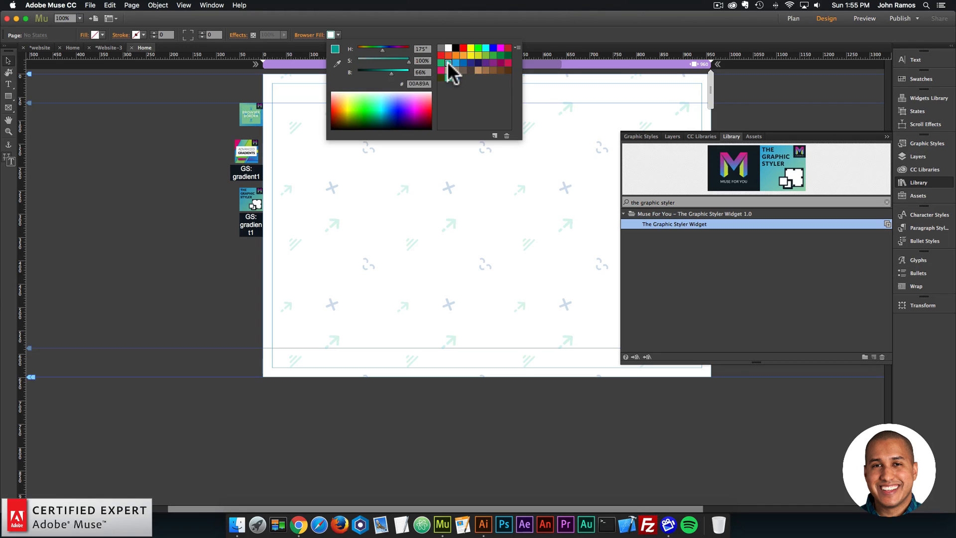
{"action": "left_click", "coordinate": [297, 111]}
{"action": "left_click", "coordinate": [331, 34]}
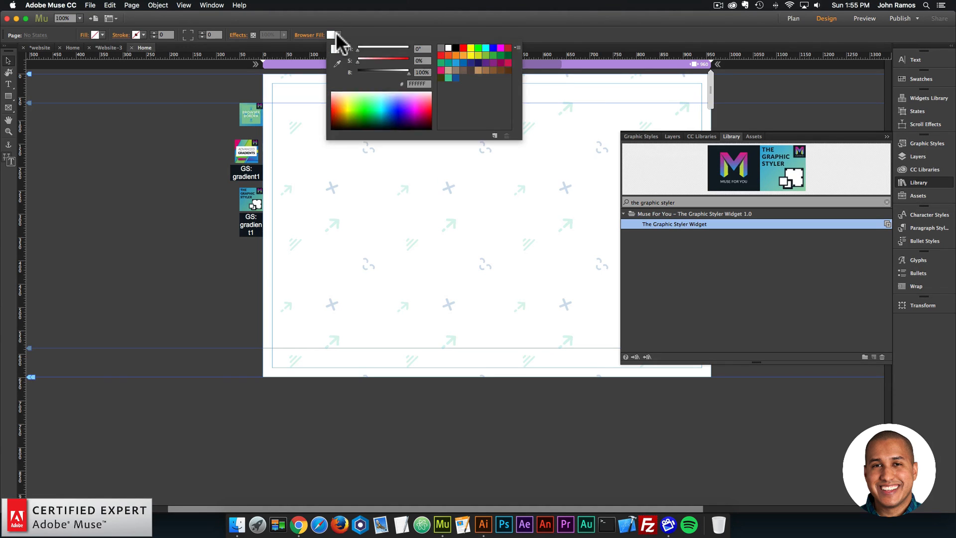
{"action": "left_click", "coordinate": [447, 61]}
{"action": "left_click", "coordinate": [436, 171]}
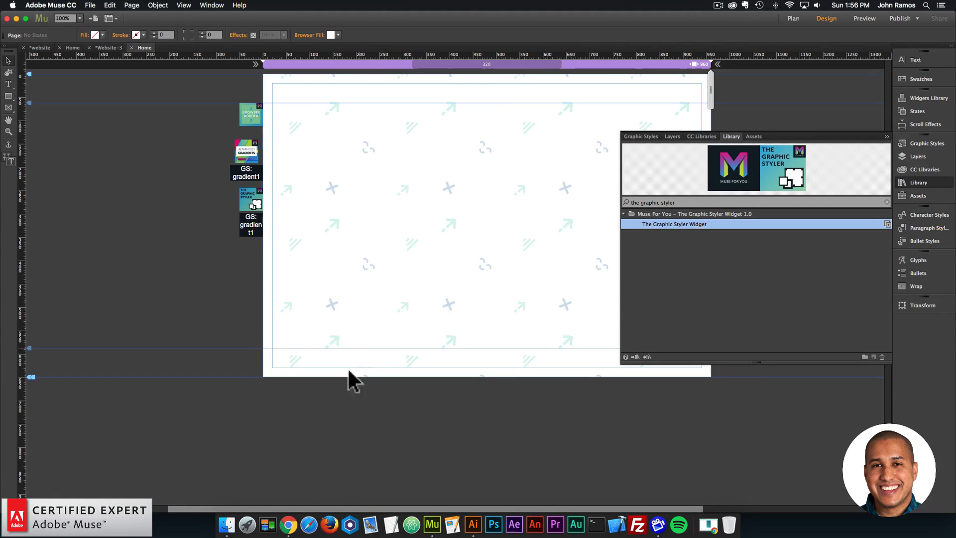
- Switch to Patterninja in Chrome, set the pattern's background color opacity to 0 %, and download the pattern as a PNG
{"action": "left_click", "coordinate": [294, 519]}
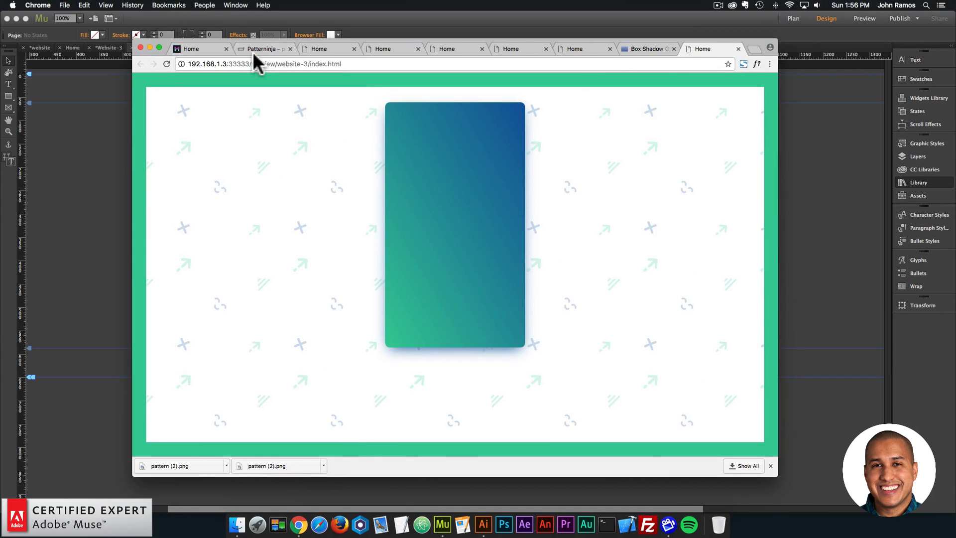
{"action": "left_click", "coordinate": [256, 49]}
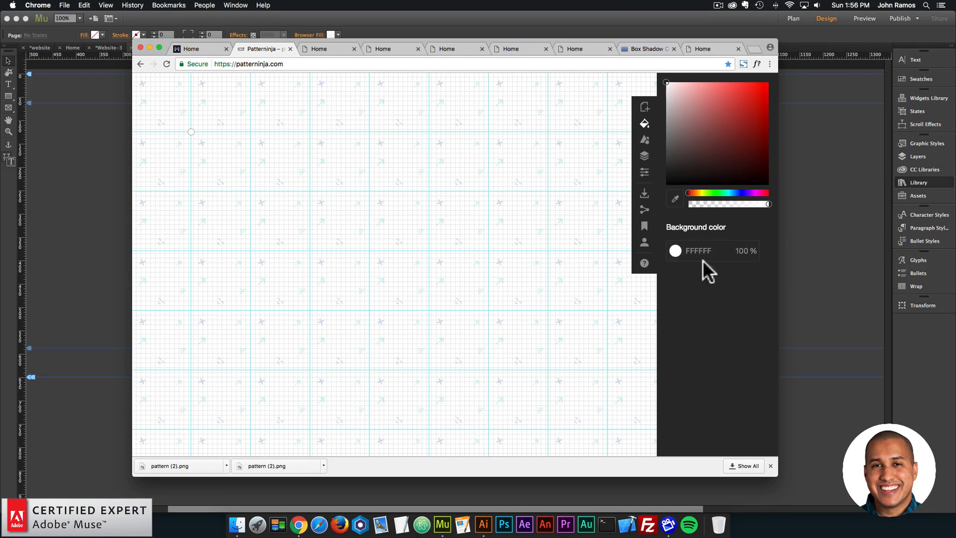
{"action": "left_click", "coordinate": [751, 255]}
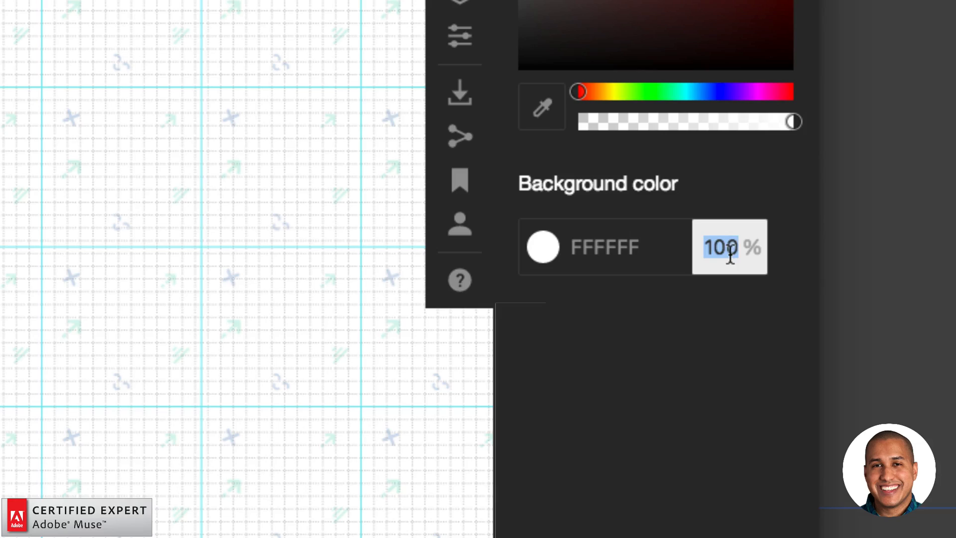
{"action": "type", "text": "0"}
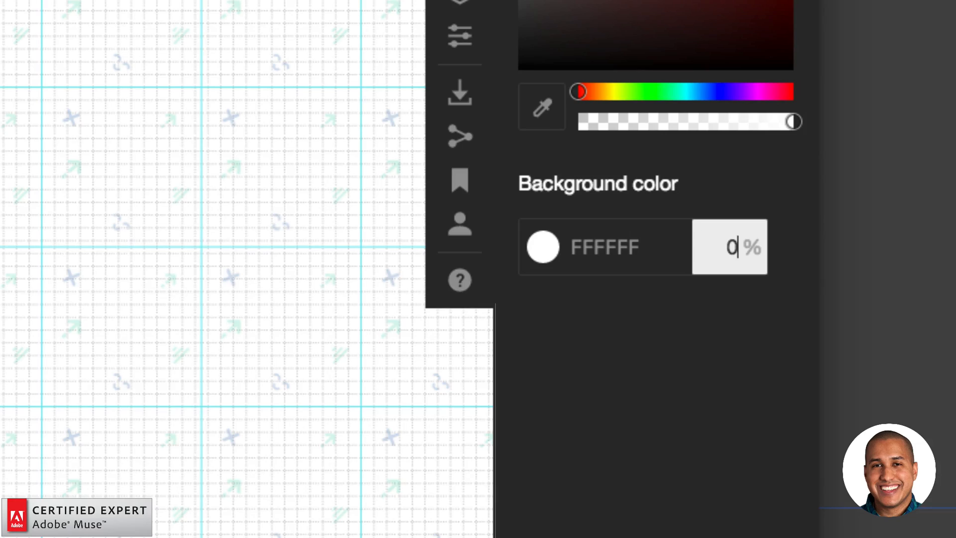
{"action": "key", "text": "Return"}
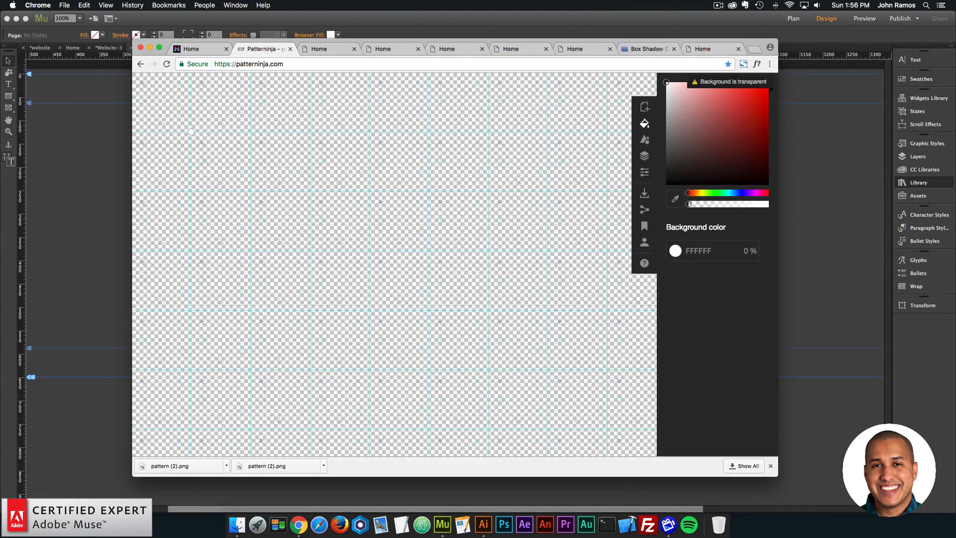
{"action": "left_click", "coordinate": [644, 194]}
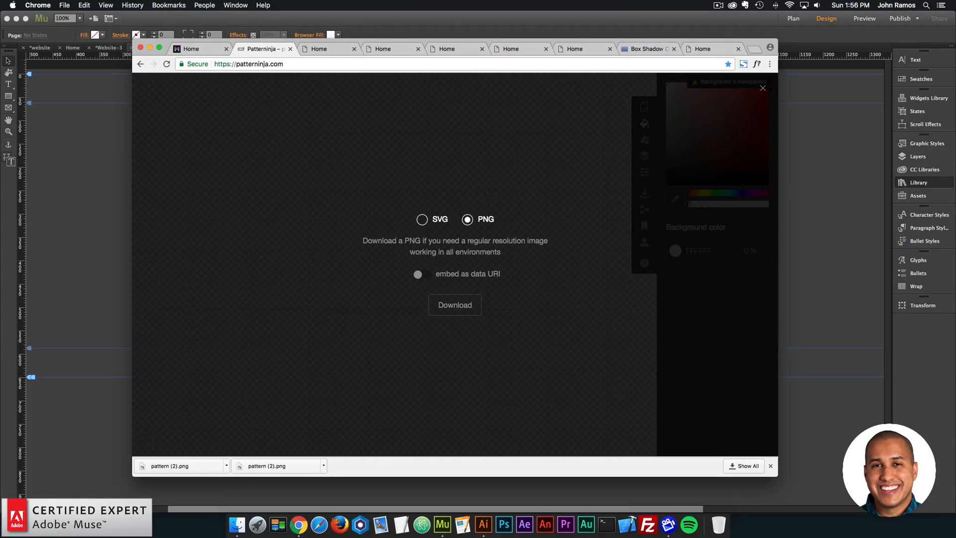
{"action": "left_click", "coordinate": [455, 305]}
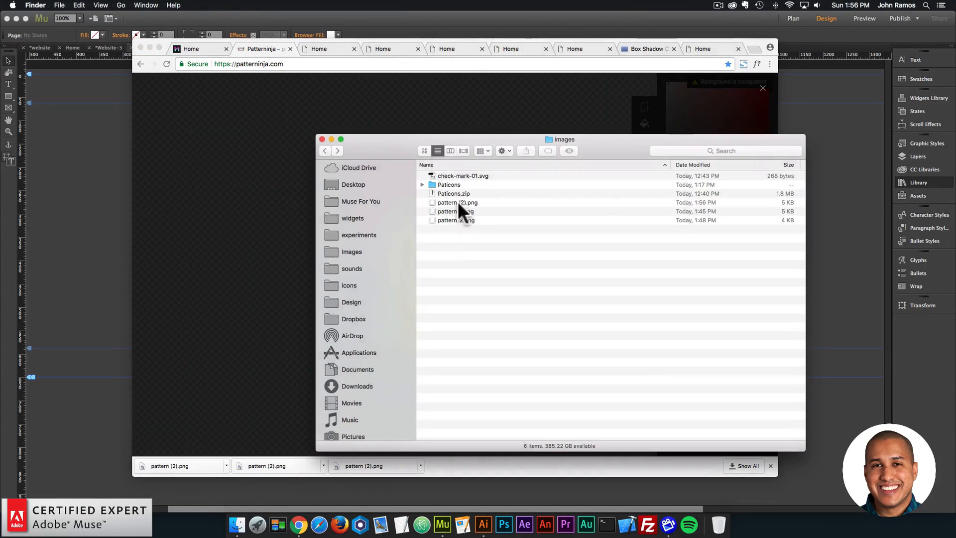
- Rename the downloaded file pattern (2).png in the images folder to pattern-3-transparent.png
{"action": "left_click", "coordinate": [455, 202]}
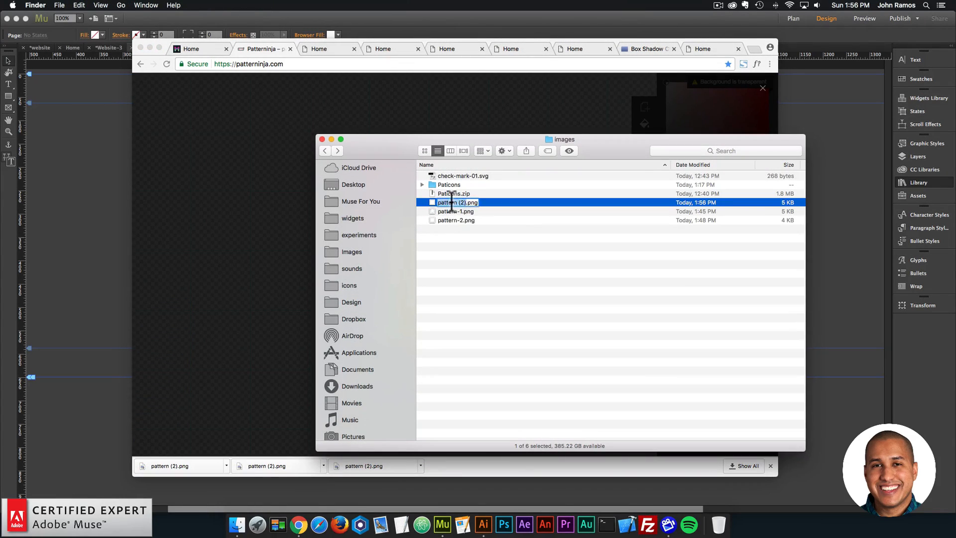
{"action": "key", "text": "Return"}
{"action": "type", "text": "pattern-3"}
{"action": "key", "text": "Return"}
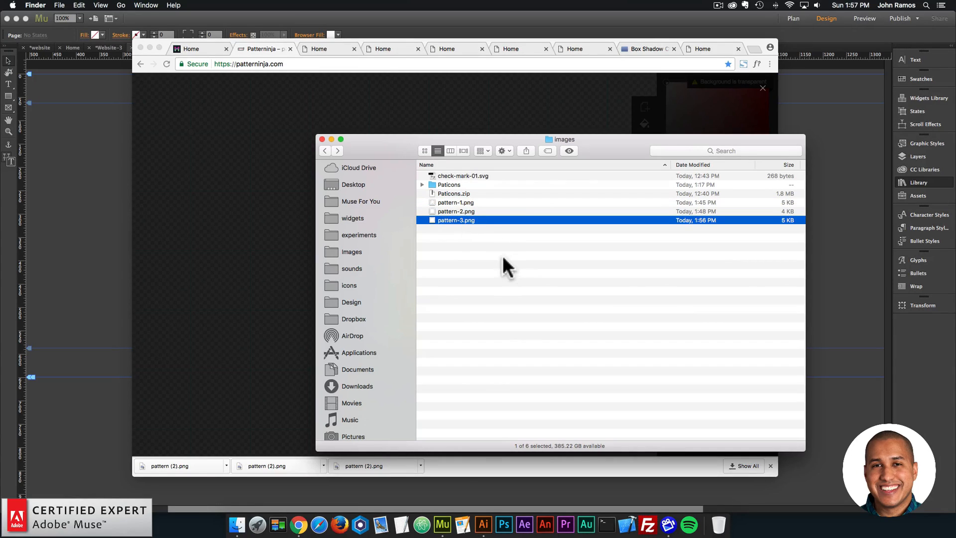
{"action": "key", "text": "Return"}
{"action": "left_click", "coordinate": [461, 220]}
{"action": "type", "text": "tra"}
{"action": "key", "text": "BackSpace"}
{"action": "key", "text": "BackSpace"}
{"action": "key", "text": "BackSpace"}
{"action": "key", "text": "Return"}
{"action": "left_click", "coordinate": [502, 277]}
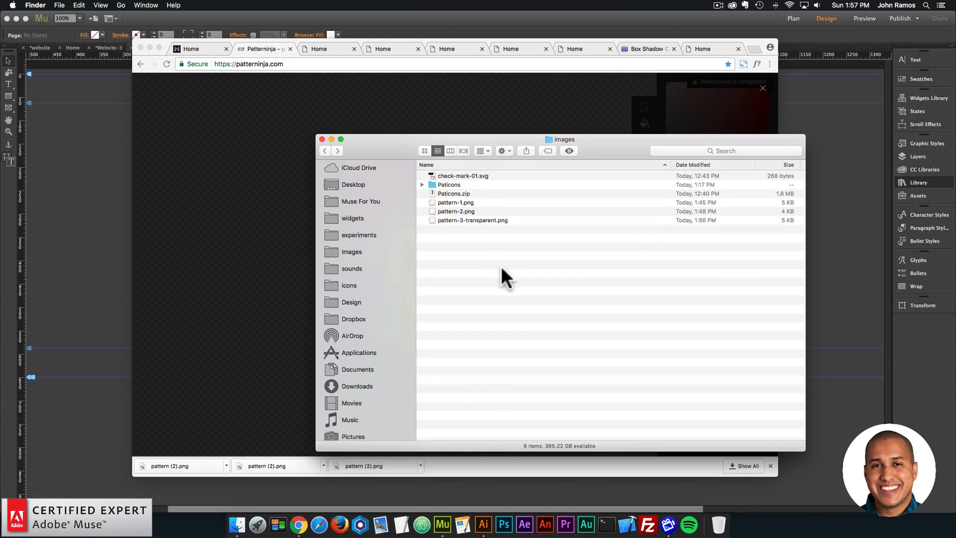
- Return to Adobe Muse and replace the browser fill image with pattern-3-transparent.png
{"action": "left_click", "coordinate": [121, 175]}
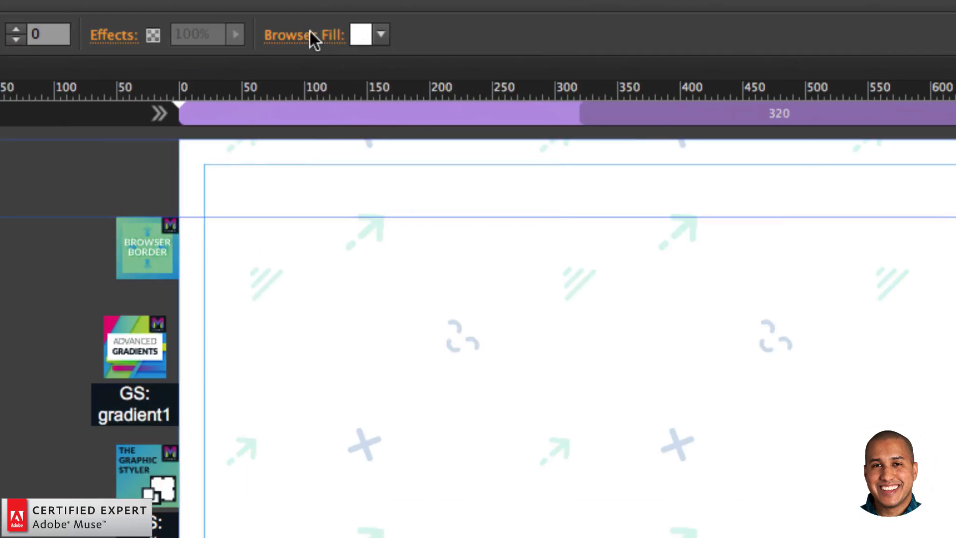
{"action": "left_click", "coordinate": [306, 35]}
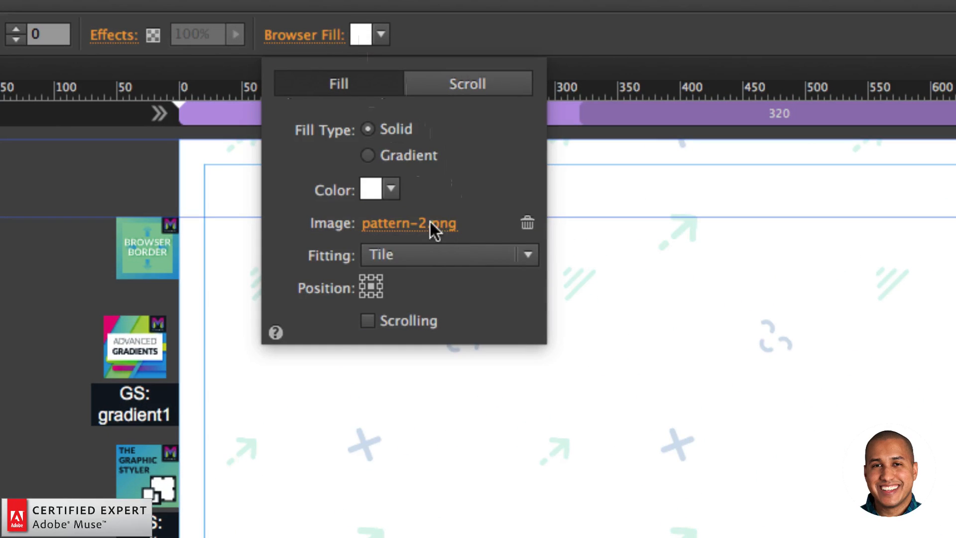
{"action": "left_click", "coordinate": [351, 103]}
{"action": "double_click", "coordinate": [563, 185]}
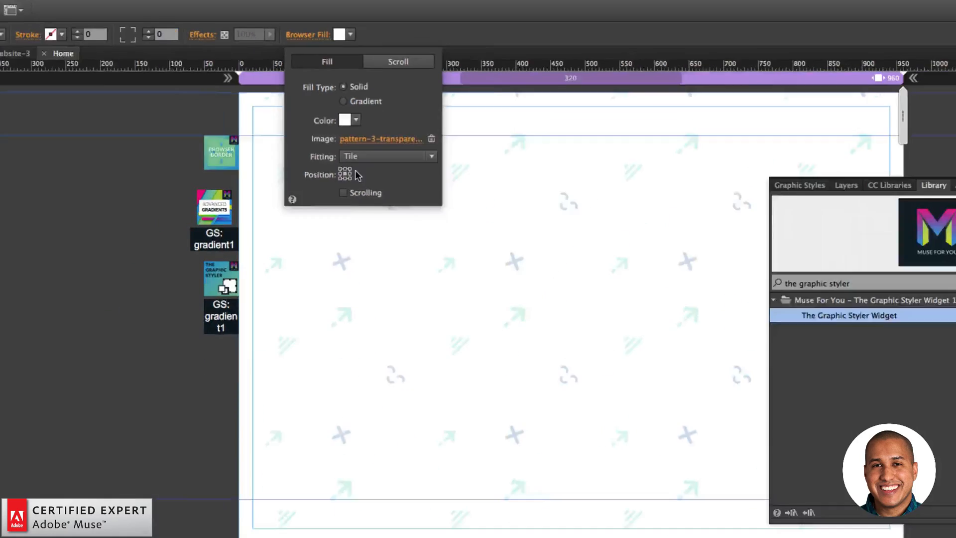
{"action": "left_click", "coordinate": [777, 404]}
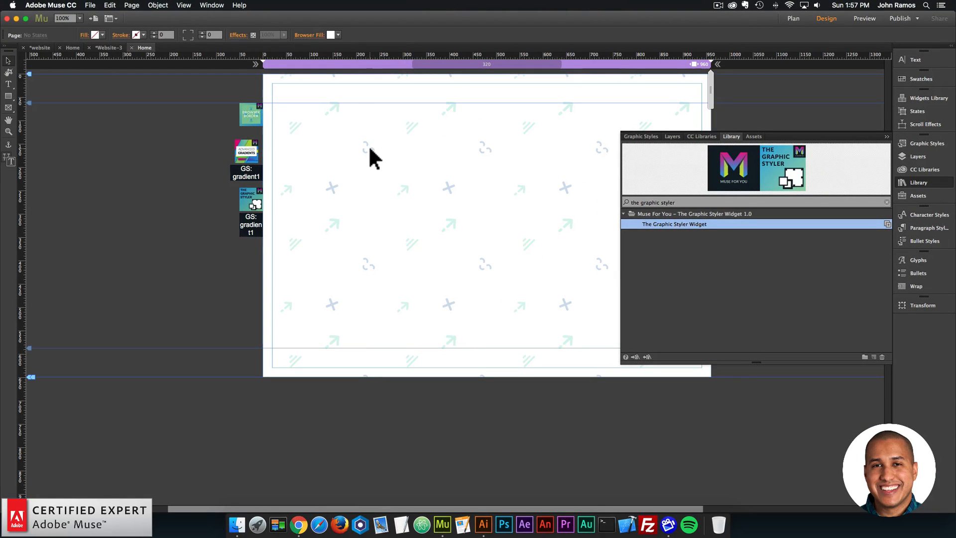
- Try tan C7B299, brown 998574 and blue 29AEE3 as the page's browser fill color, and settle on black
{"action": "left_click", "coordinate": [337, 35]}
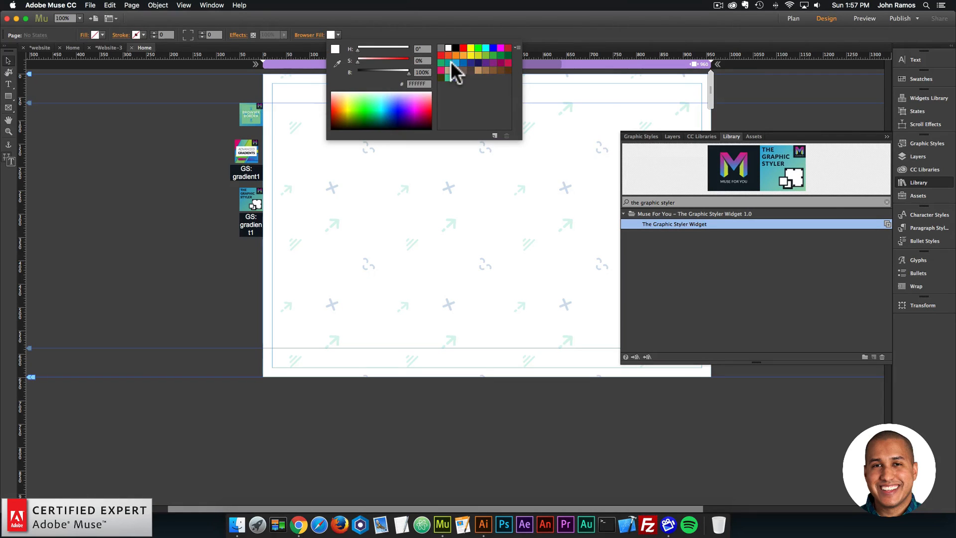
{"action": "left_click", "coordinate": [450, 62]}
{"action": "left_click", "coordinate": [454, 61]}
{"action": "left_click", "coordinate": [450, 69]}
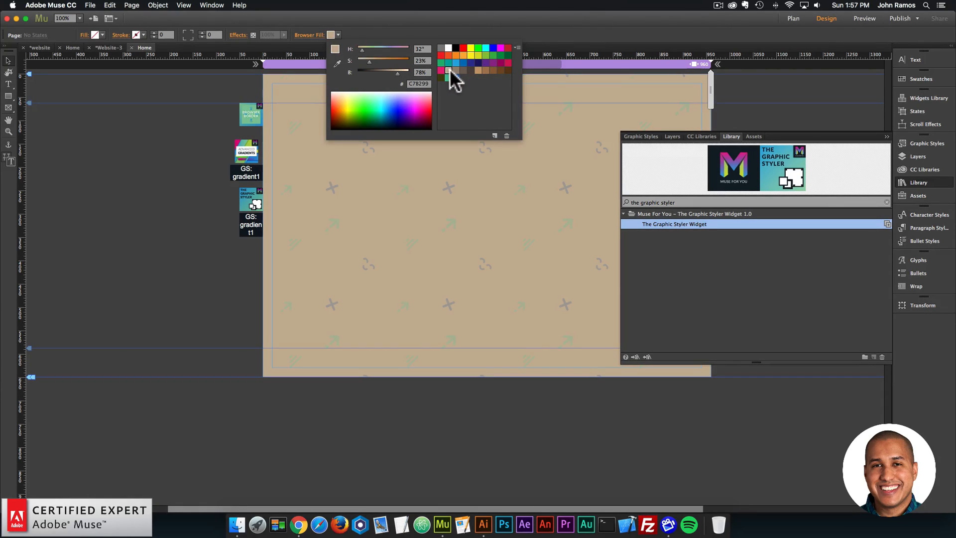
{"action": "left_click", "coordinate": [454, 69]}
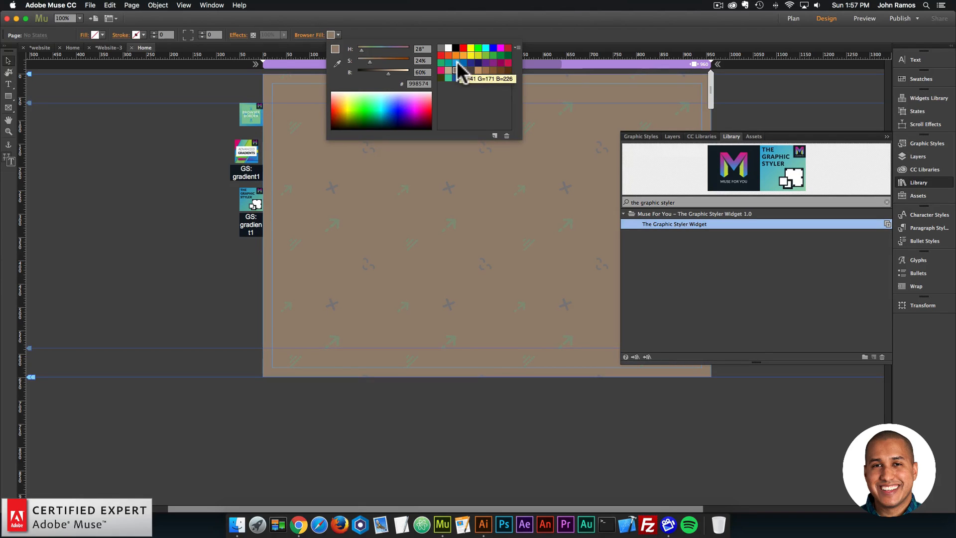
{"action": "left_click", "coordinate": [457, 63]}
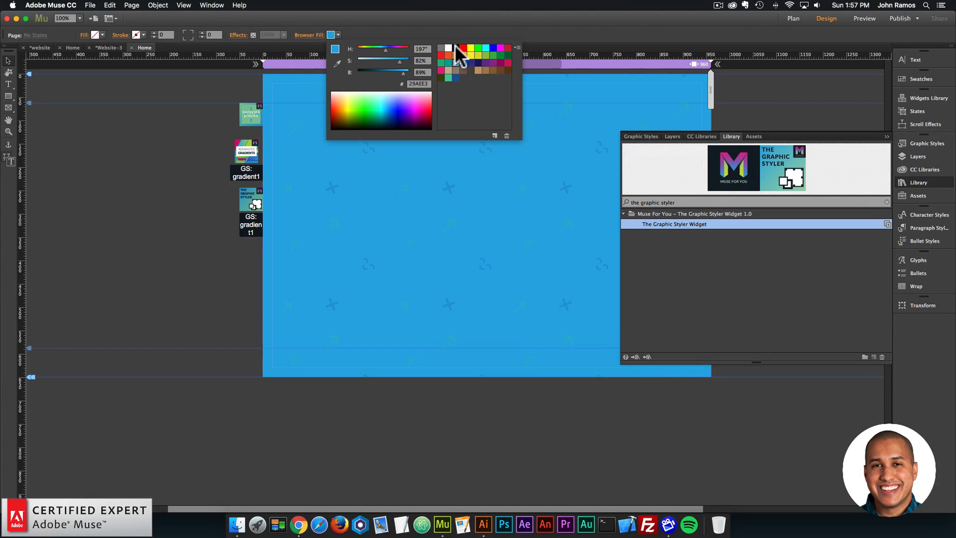
{"action": "left_click", "coordinate": [455, 46]}
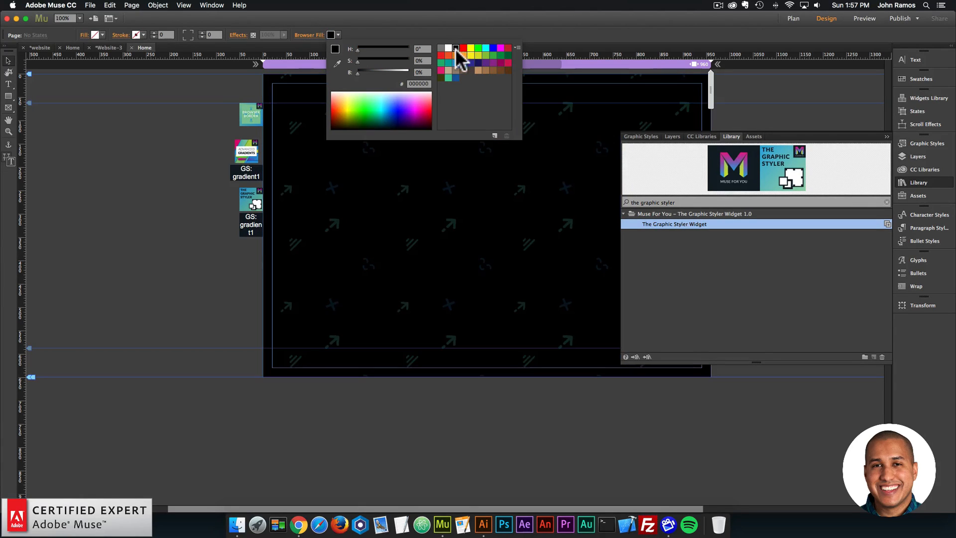
- Give the unfilled rounded rectangle in the page center a solid fill, trying white before choosing light blue
{"action": "left_click", "coordinate": [495, 181]}
{"action": "left_click", "coordinate": [95, 35]}
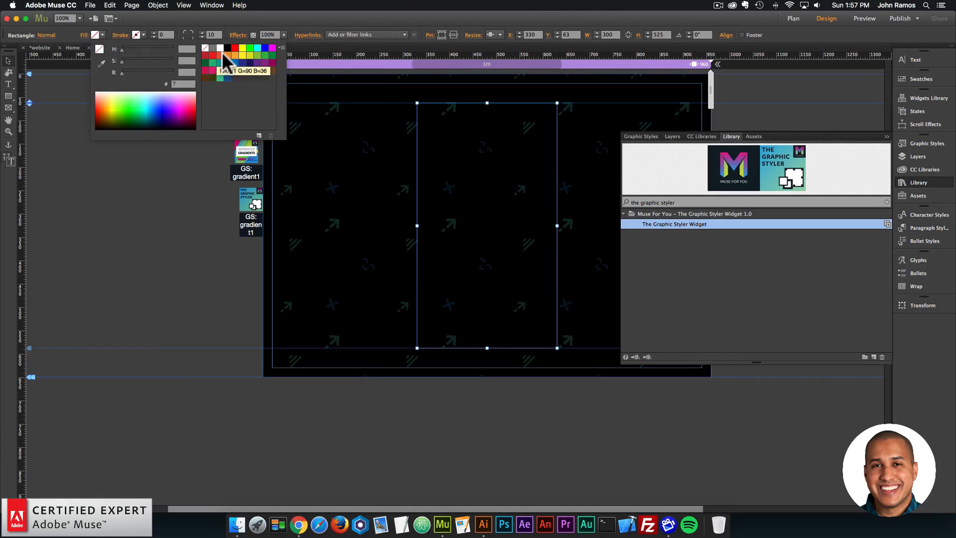
{"action": "left_click", "coordinate": [220, 48]}
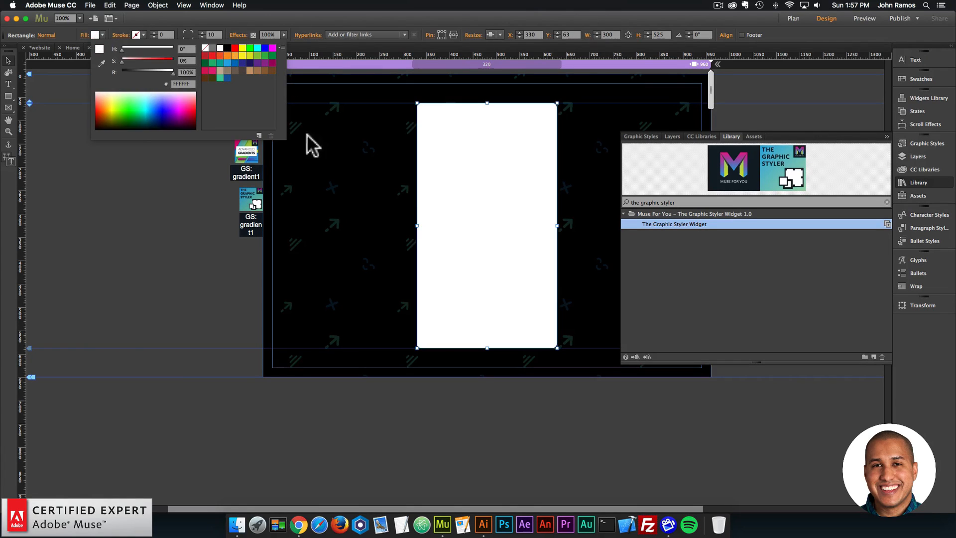
{"action": "left_click", "coordinate": [95, 35]}
{"action": "left_click", "coordinate": [230, 70]}
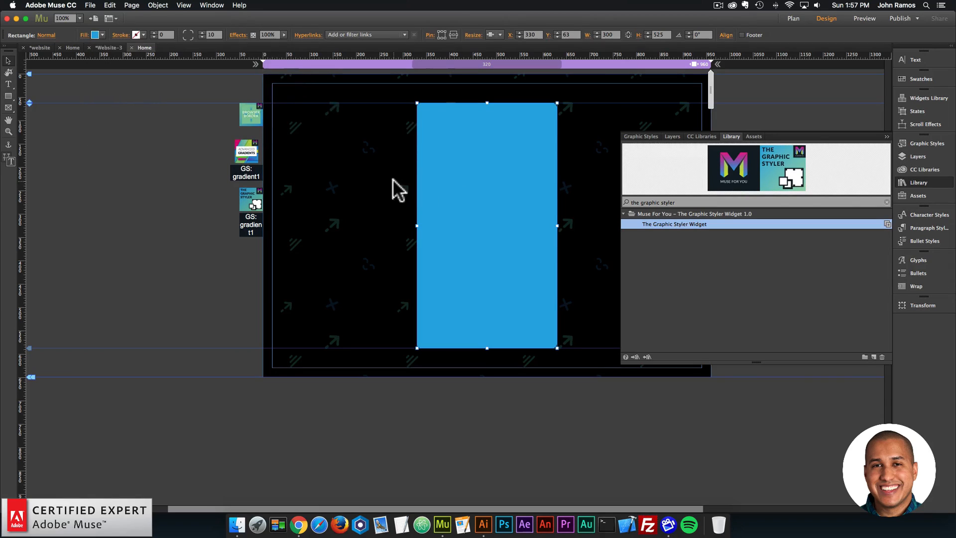
{"action": "left_click", "coordinate": [392, 178]}
- Collapse the widget library to uncover the page, and select the light blue rounded rectangle
{"action": "left_click", "coordinate": [929, 184]}
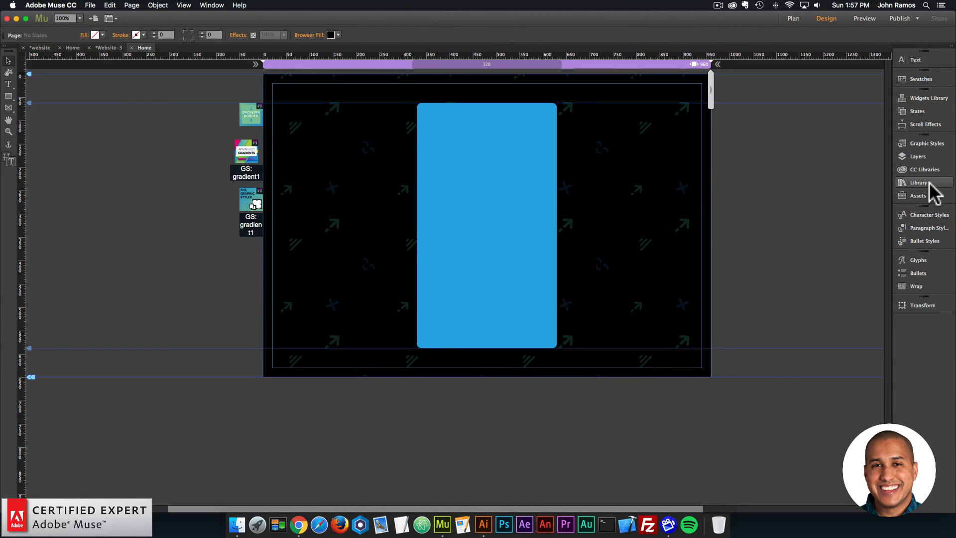
{"action": "left_click", "coordinate": [241, 154]}
{"action": "left_click", "coordinate": [464, 198]}
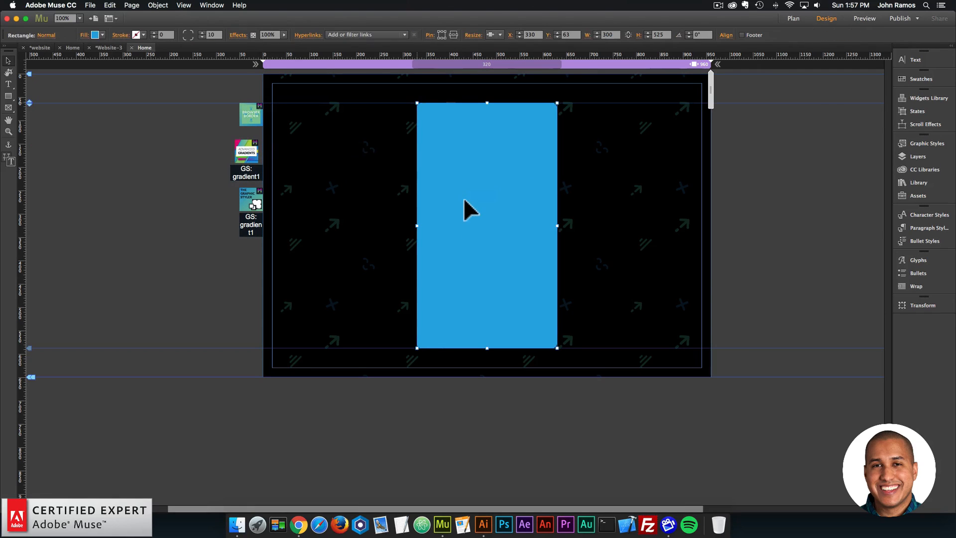
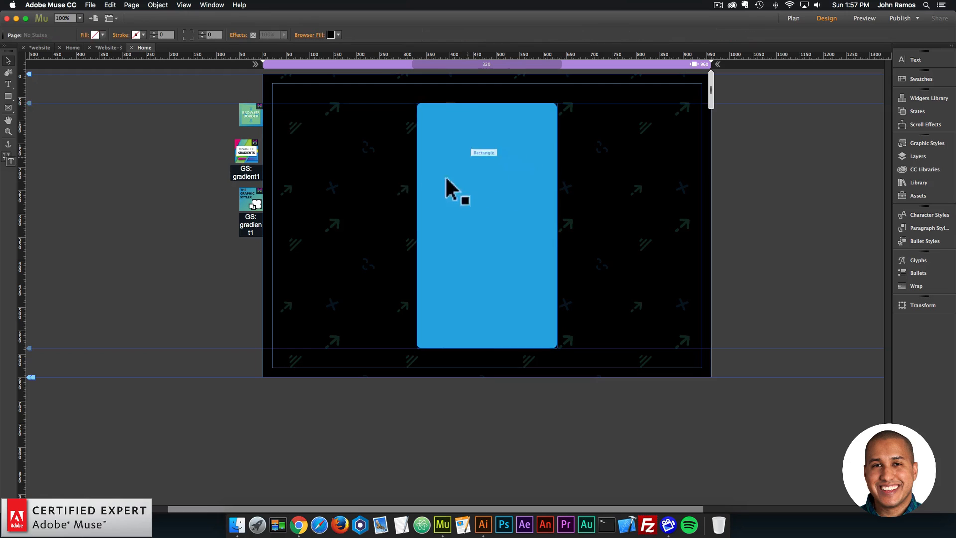
- Draw an ellipse about 183 by 183 px near the middle of the light blue rounded rectangle
{"action": "left_click", "coordinate": [133, 169]}
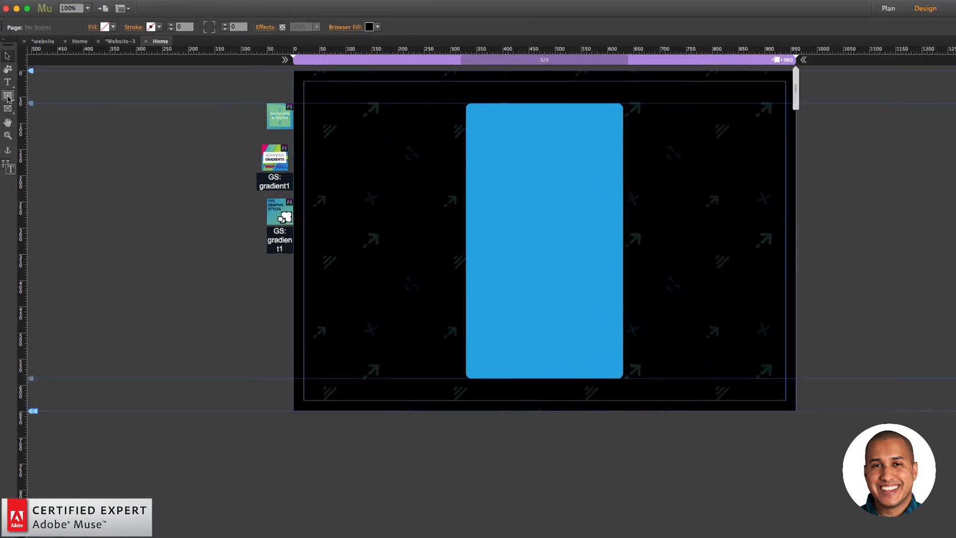
{"action": "left_click", "coordinate": [9, 96]}
{"action": "left_click", "coordinate": [11, 99]}
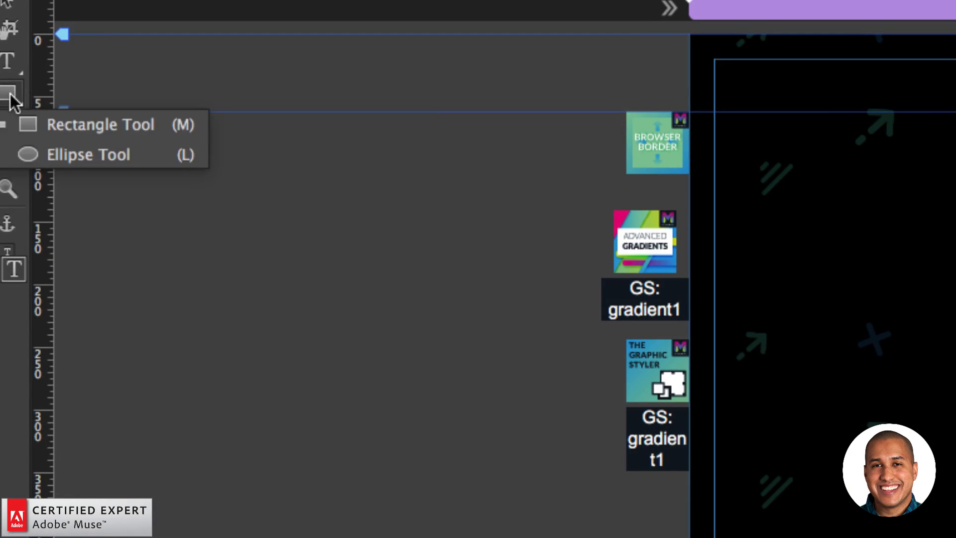
{"action": "left_click", "coordinate": [74, 157]}
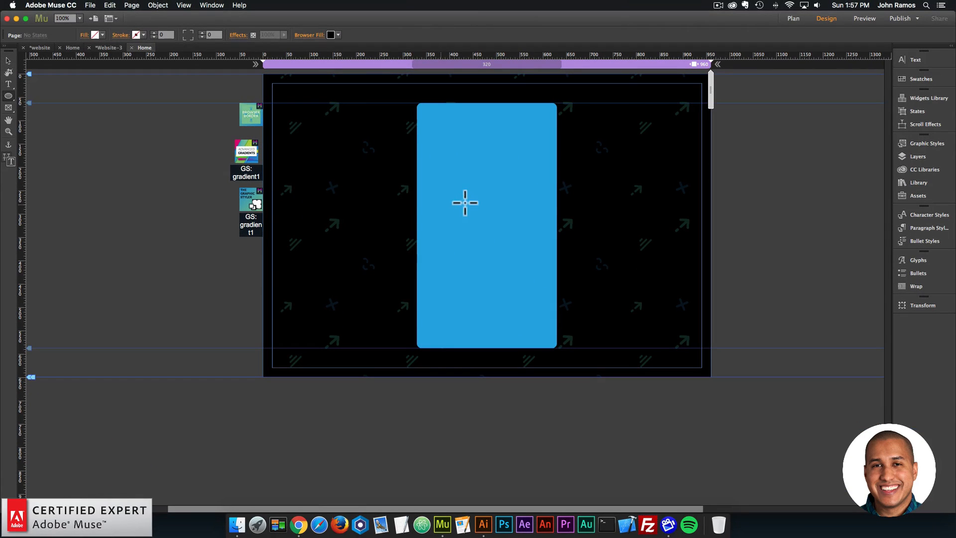
{"action": "left_click_drag", "start_coordinate": [735, 226], "coordinate": [850, 338]}
{"action": "left_click_drag", "start_coordinate": [515, 242], "coordinate": [532, 261]}
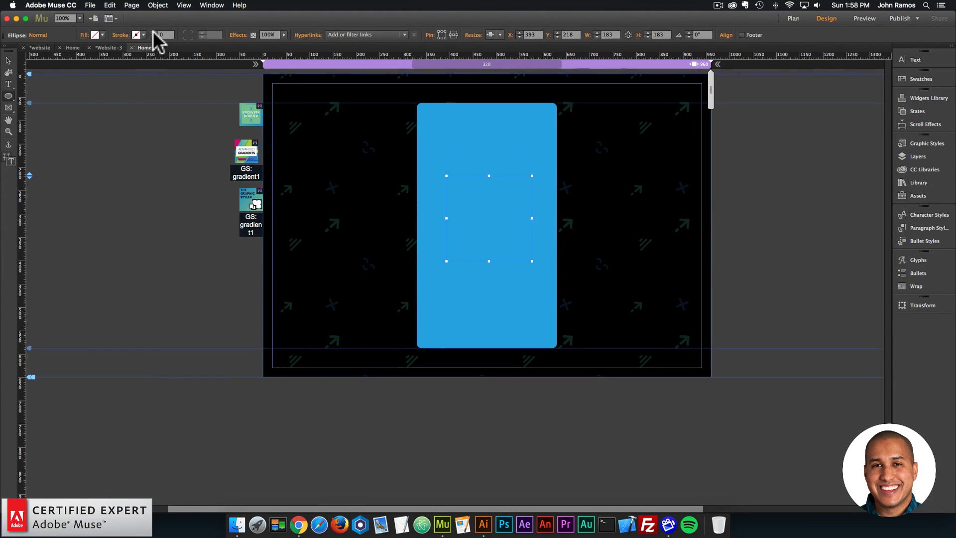
- Give the circle a white stroke of 2 and center it on the light blue rectangle
{"action": "left_click", "coordinate": [153, 32]}
{"action": "left_click", "coordinate": [153, 33]}
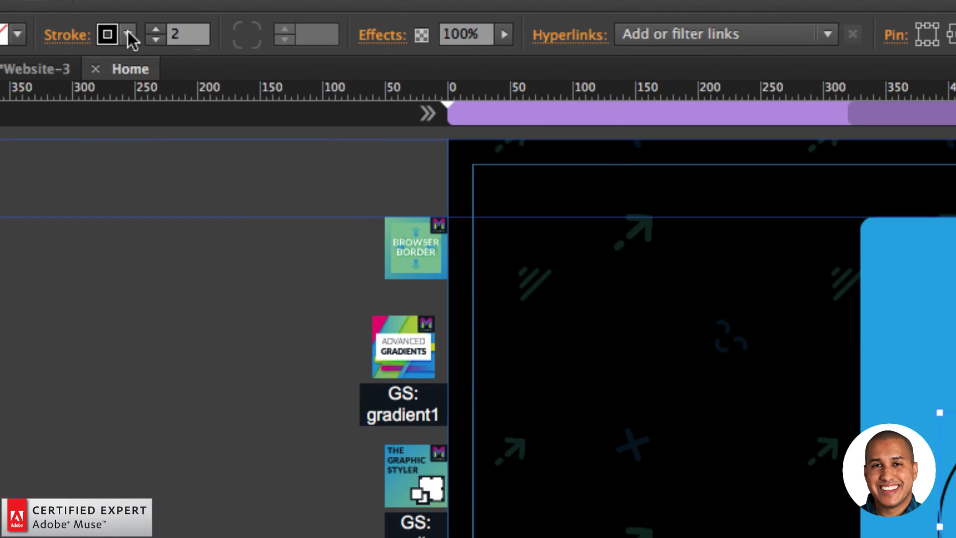
{"action": "left_click", "coordinate": [128, 33]}
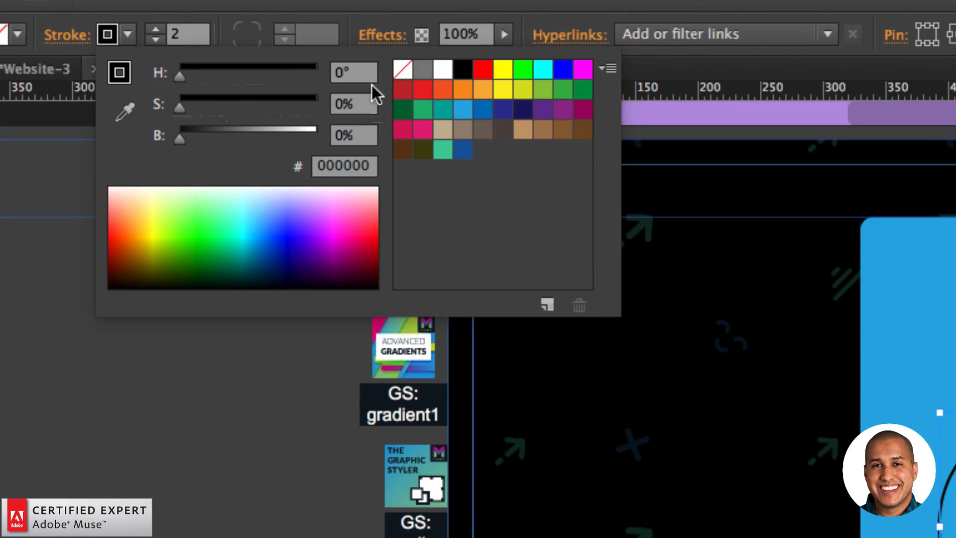
{"action": "left_click", "coordinate": [442, 69]}
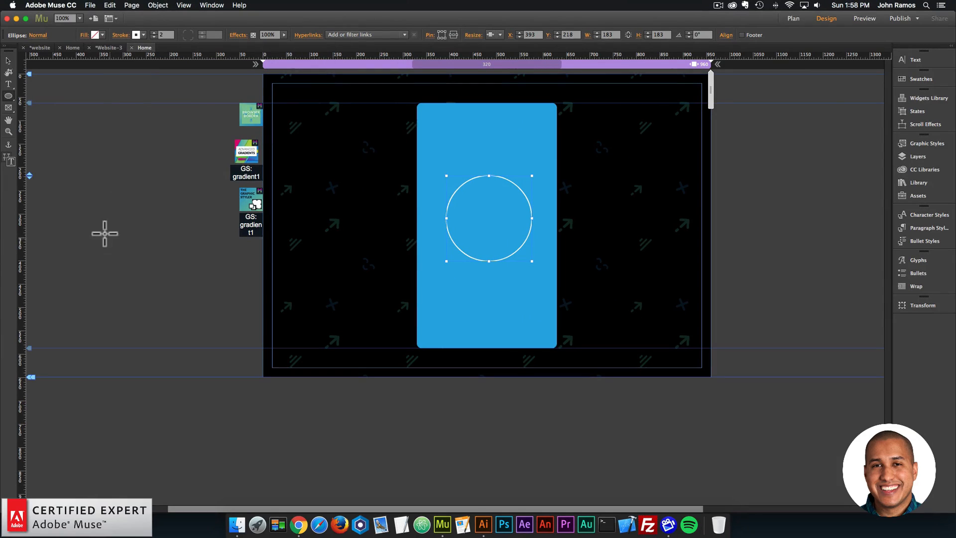
{"action": "mouse_move", "coordinate": [510, 236]}
{"action": "left_mouse_down"}
{"action": "mouse_move", "coordinate": [506, 248]}
{"action": "mouse_move", "coordinate": [504, 234]}
{"action": "left_mouse_up"}
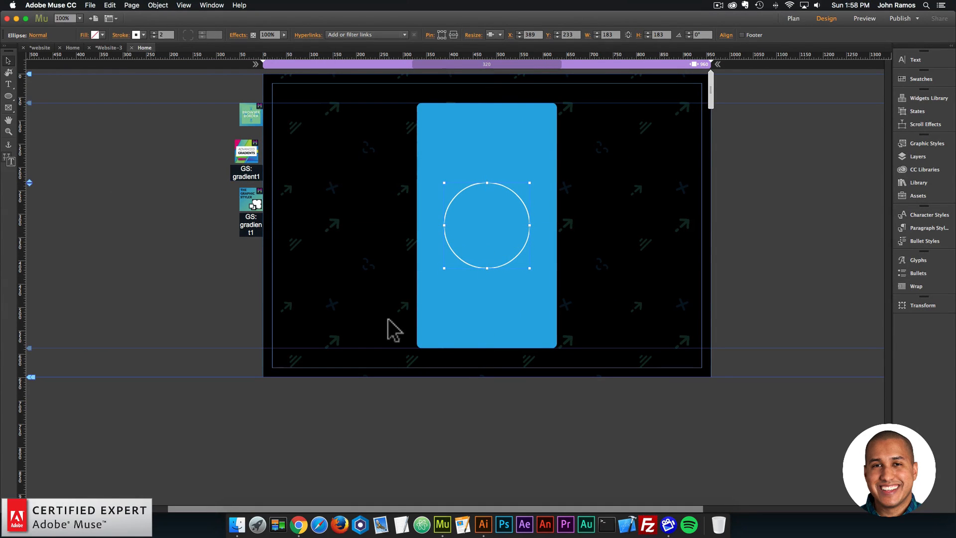
- Place check-mark-01.svg from the images folder on the page, scale it to about 113 px, and center it inside the circle
{"action": "left_click", "coordinate": [244, 520]}
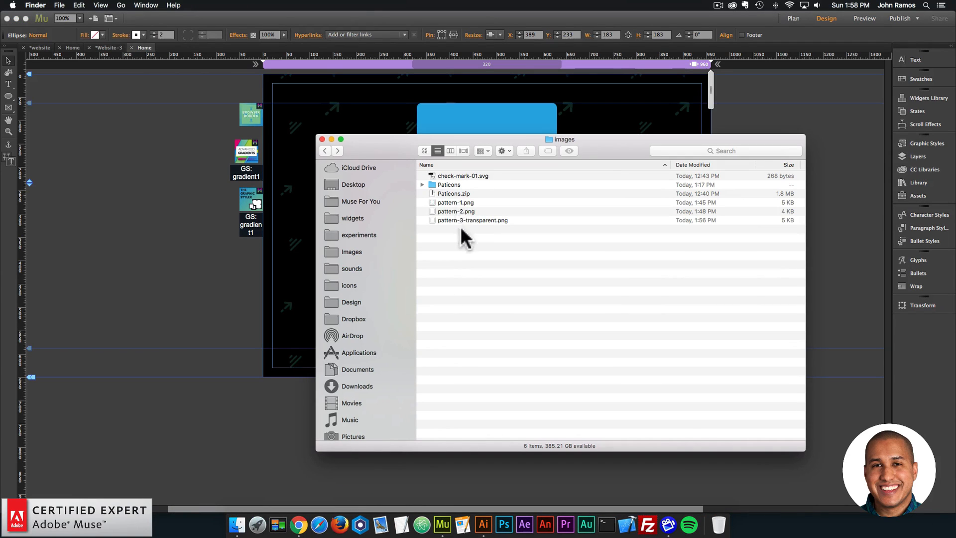
{"action": "left_click", "coordinate": [443, 178]}
{"action": "left_click_drag", "start_coordinate": [394, 143], "coordinate": [620, 251]}
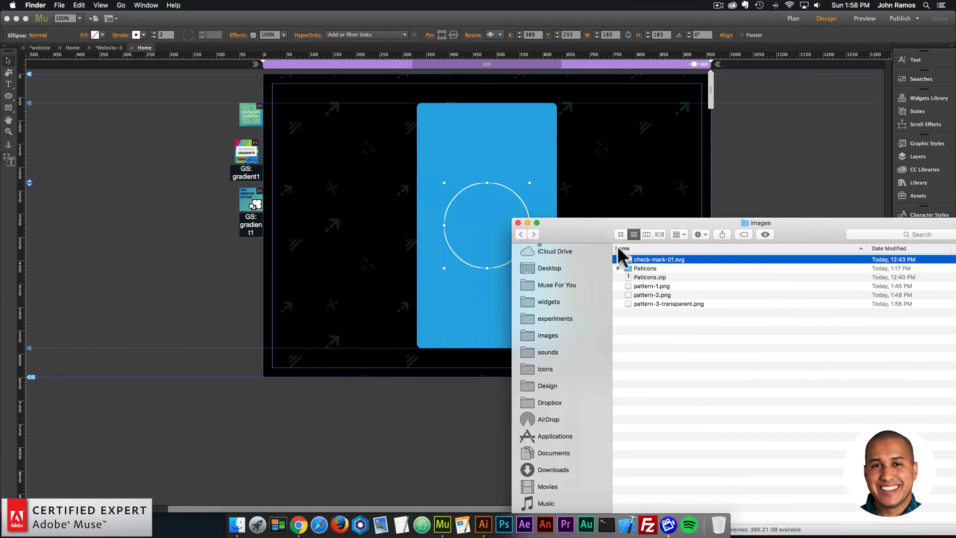
{"action": "left_click_drag", "start_coordinate": [603, 211], "coordinate": [463, 212]}
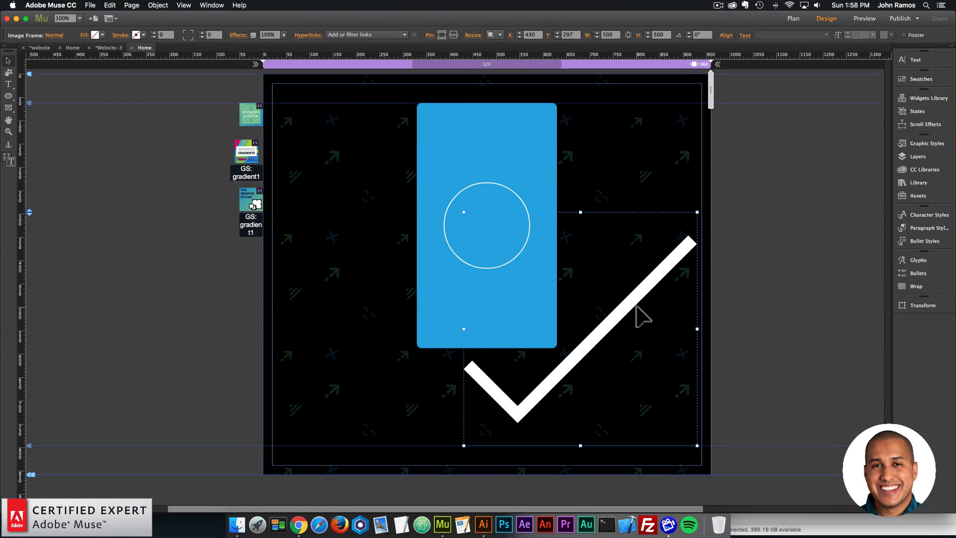
{"action": "left_click_drag", "start_coordinate": [697, 329], "coordinate": [490, 222]}
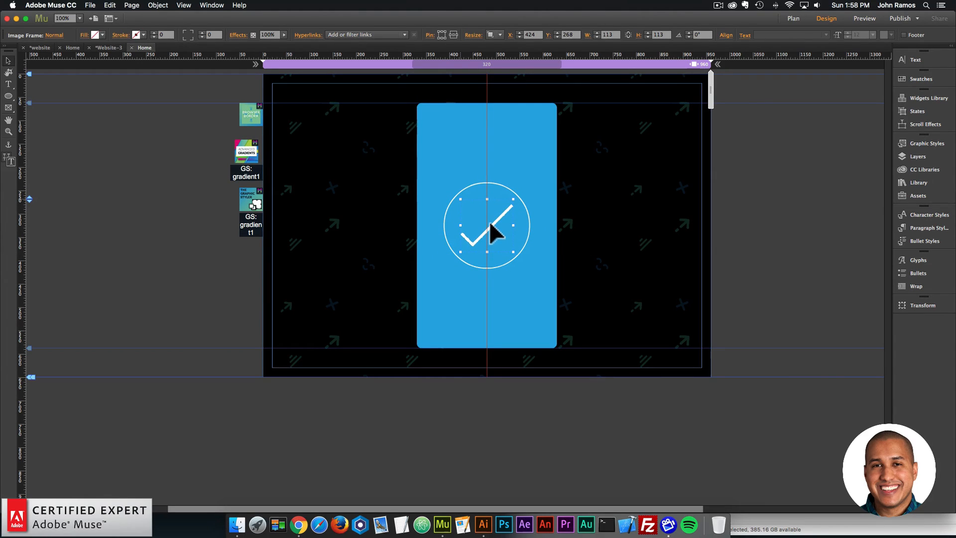
{"action": "left_click", "coordinate": [548, 274]}
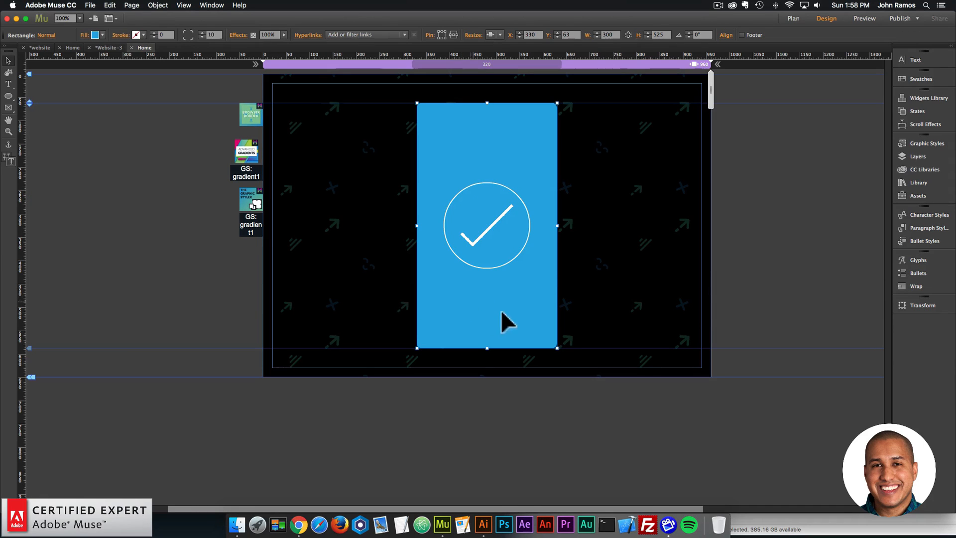
{"action": "left_click", "coordinate": [168, 232]}
- Draw a rectangle about 159 by 45 px below the circle and fill it white
{"action": "left_click", "coordinate": [8, 95]}
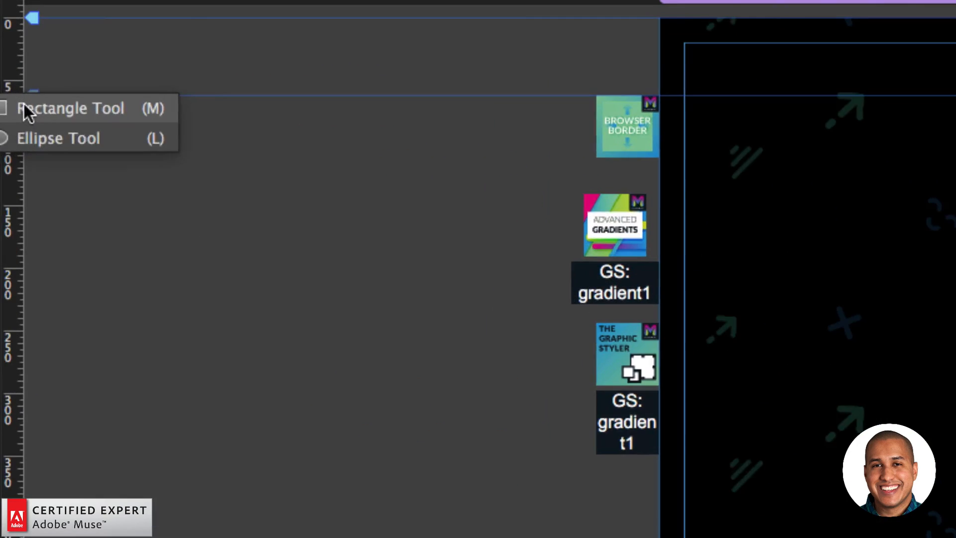
{"action": "left_click", "coordinate": [25, 105]}
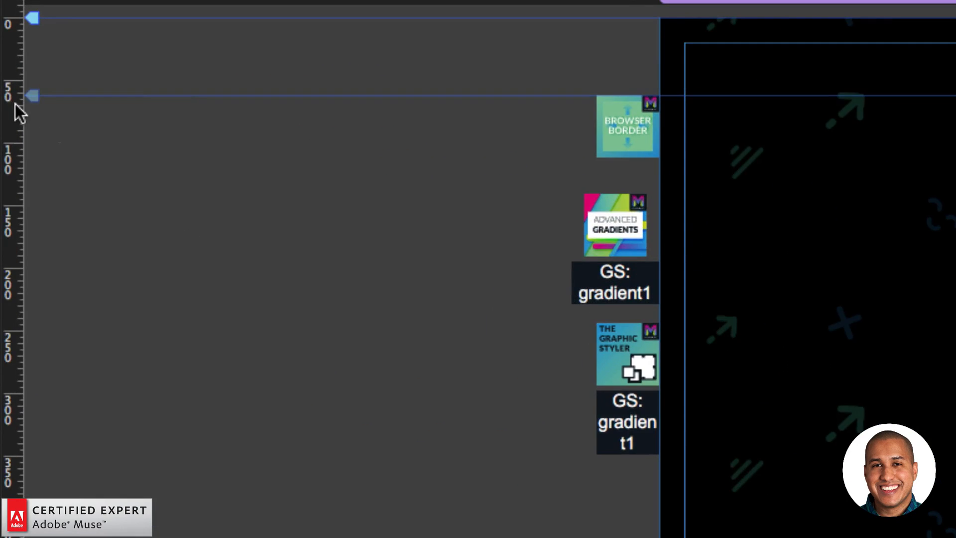
{"action": "left_click", "coordinate": [16, 79]}
{"action": "left_click", "coordinate": [70, 106]}
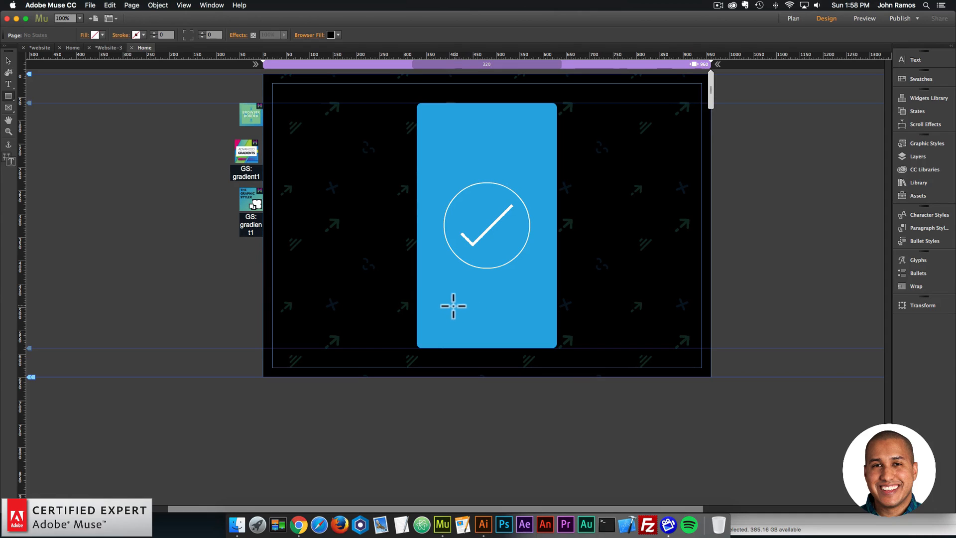
{"action": "left_click_drag", "start_coordinate": [450, 305], "coordinate": [525, 328]}
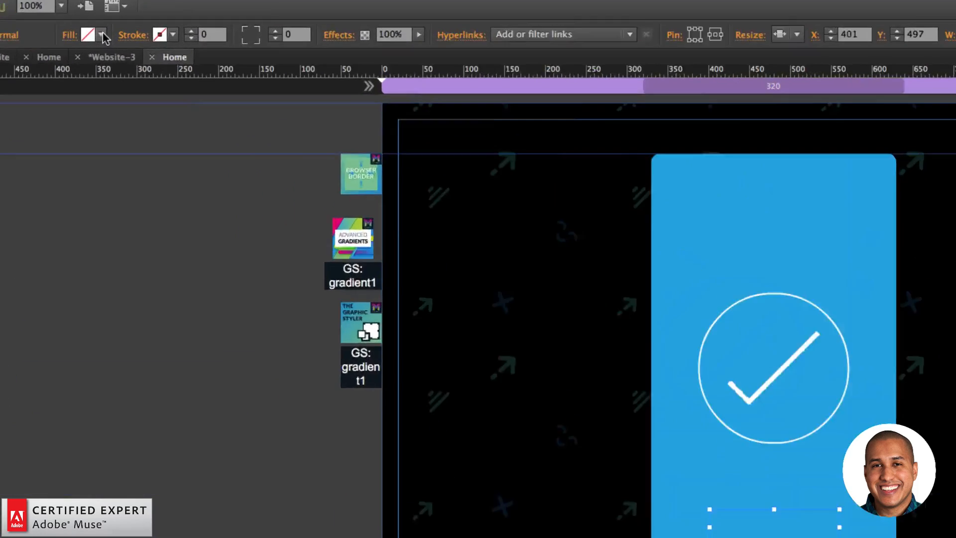
{"action": "left_click", "coordinate": [102, 35]}
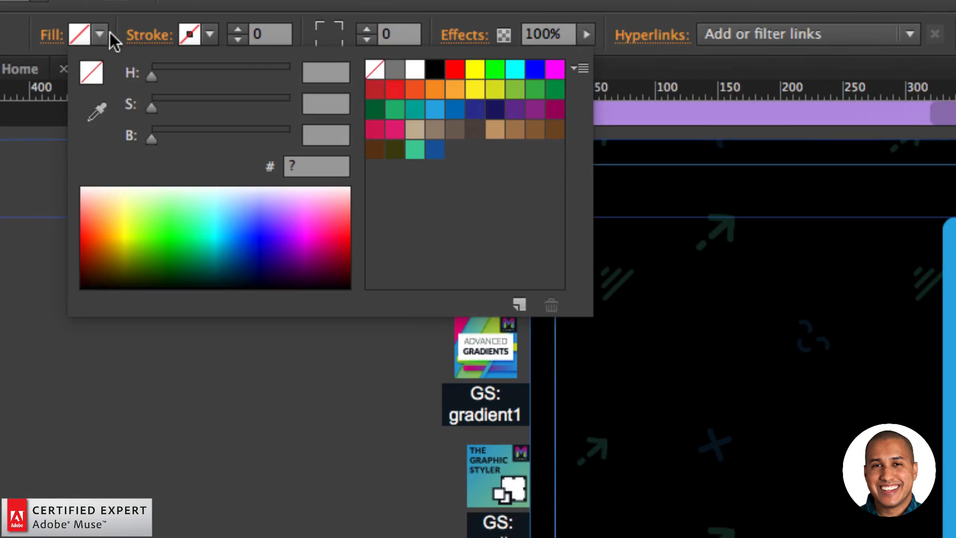
{"action": "left_click", "coordinate": [411, 70]}
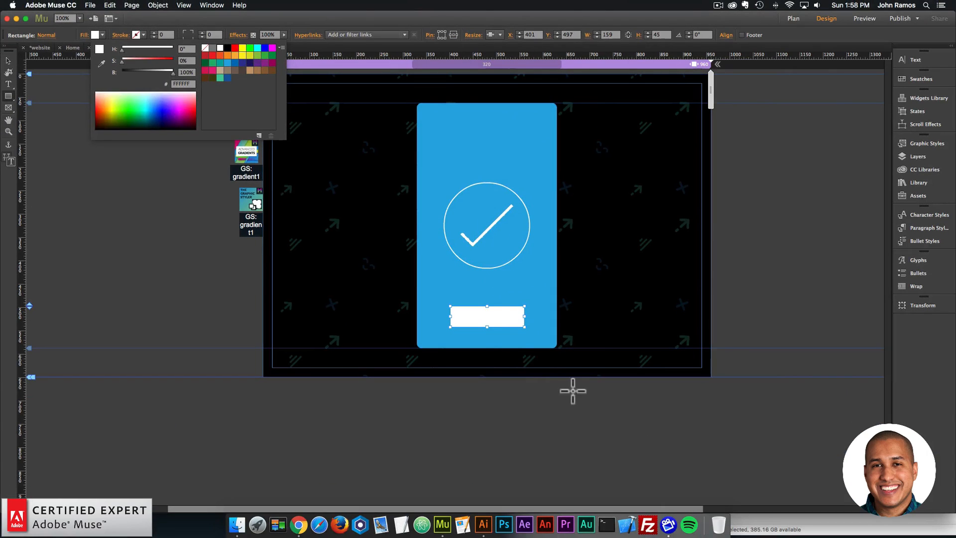
- Resize the small white rectangle to a height of 40 and a width of 150
{"action": "left_click", "coordinate": [482, 312]}
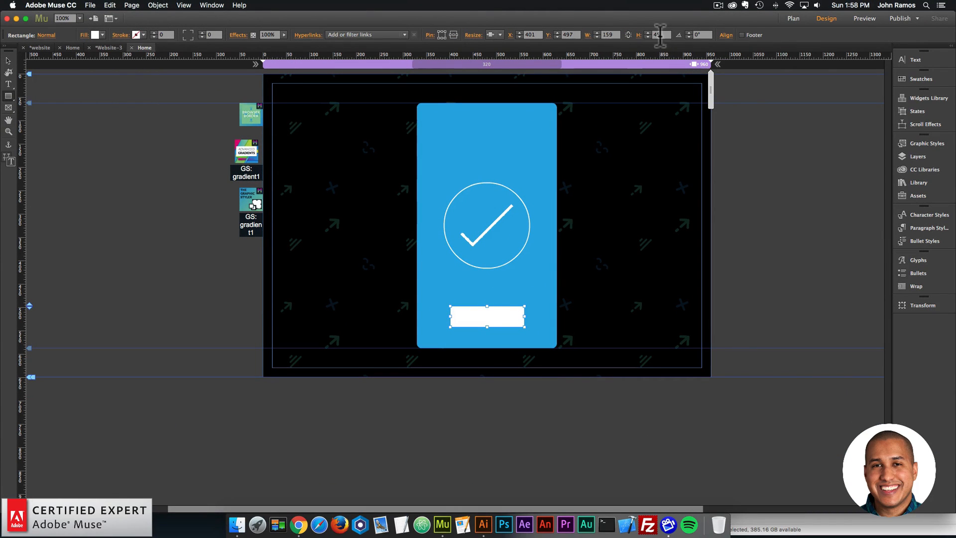
{"action": "left_click_drag", "start_coordinate": [660, 34], "coordinate": [639, 35]}
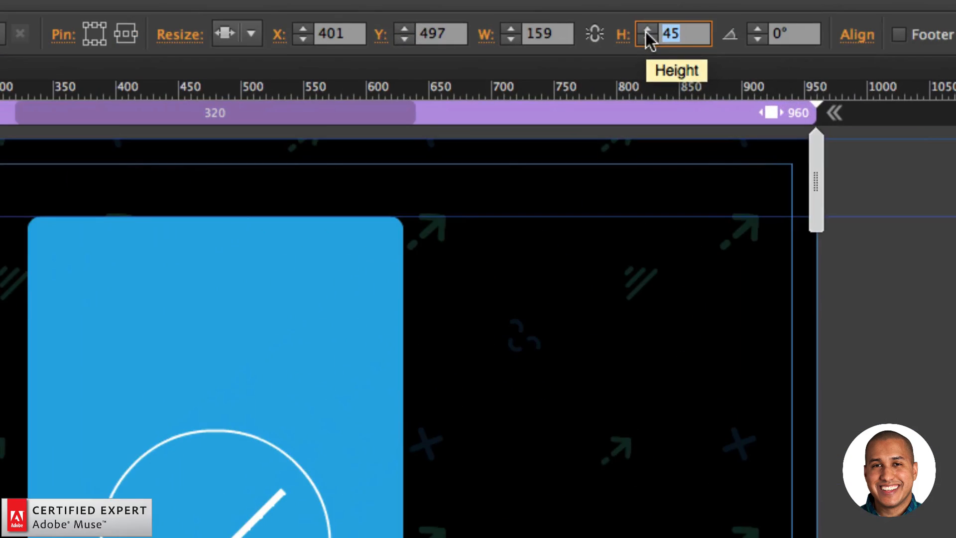
{"action": "type", "text": "40"}
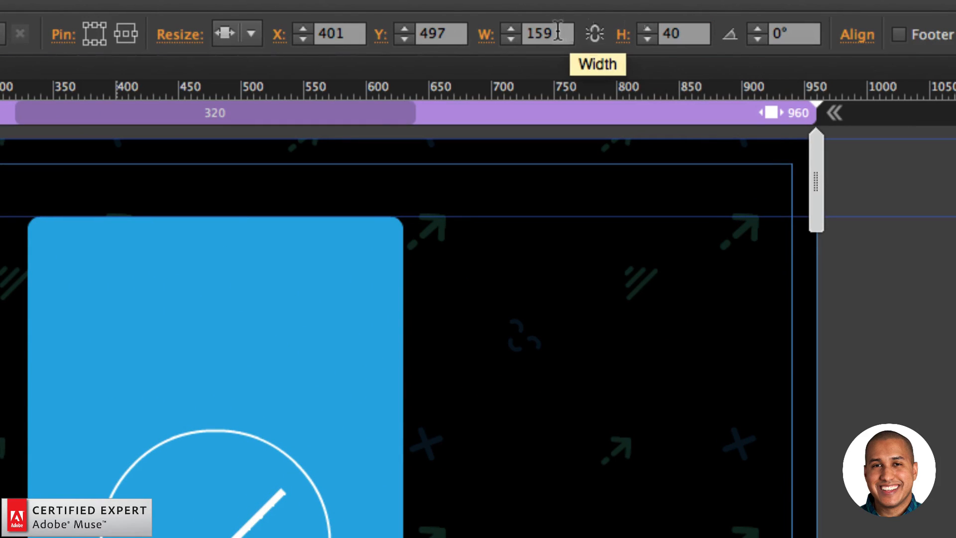
{"action": "left_click_drag", "start_coordinate": [563, 35], "coordinate": [525, 35]}
{"action": "type", "text": "150"}
{"action": "key", "text": "Return"}
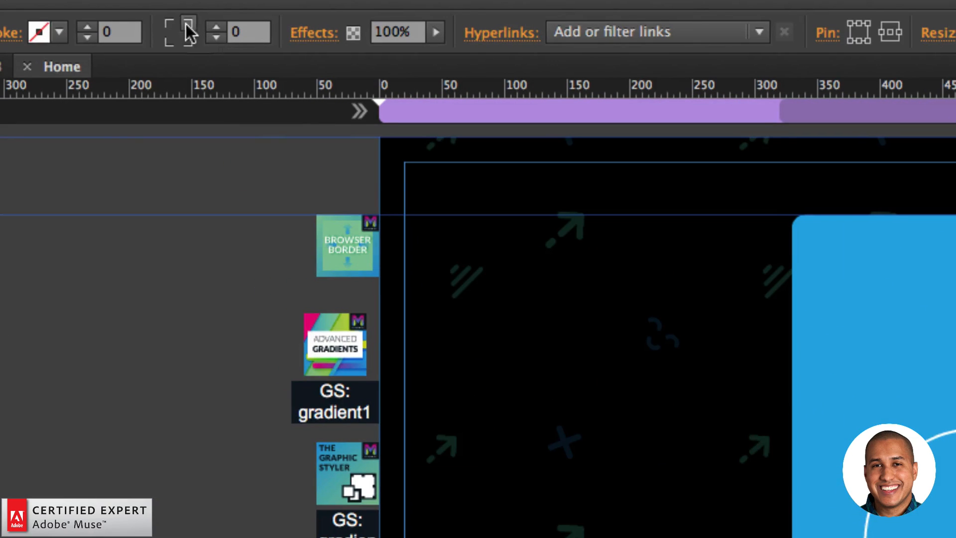
- Round all corners of the small white rectangle with a radius of 100
{"action": "left_click", "coordinate": [189, 32]}
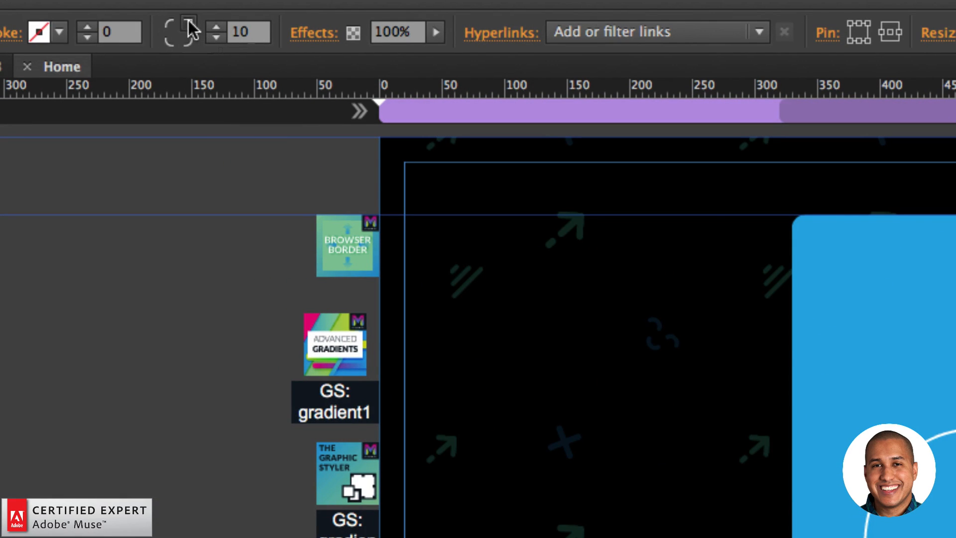
{"action": "left_click", "coordinate": [241, 34]}
{"action": "type", "text": "100"}
{"action": "key", "text": "Return"}
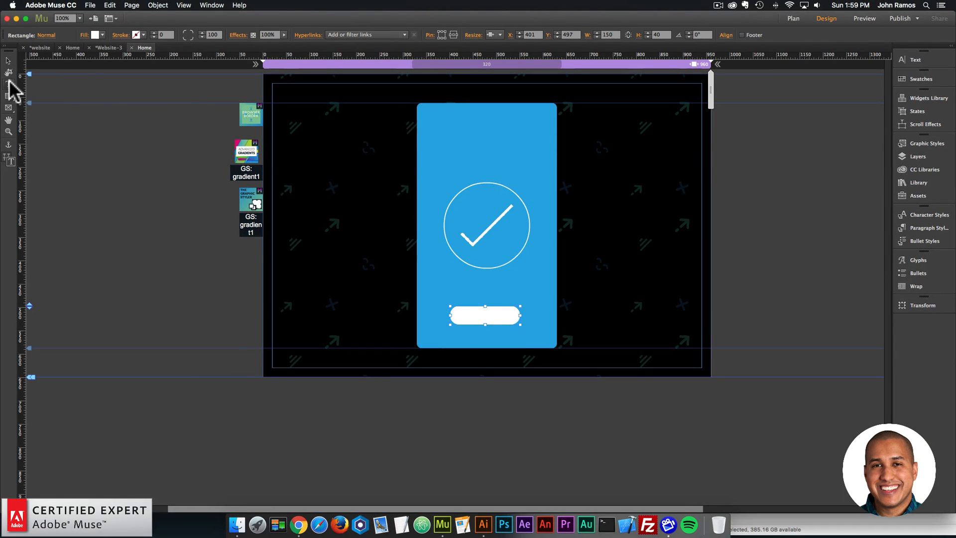
- Add the text CLICK HERE inside the white button and set its font to Roboto
{"action": "left_click", "coordinate": [9, 84]}
{"action": "left_click_drag", "start_coordinate": [459, 309], "coordinate": [506, 319]}
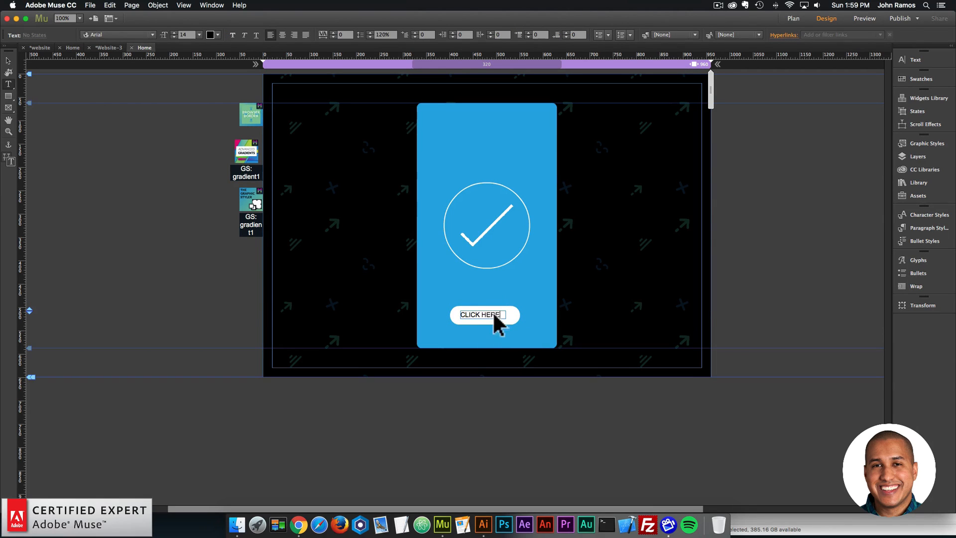
{"action": "key", "text": "super+a"}
{"action": "left_click", "coordinate": [122, 36]}
{"action": "type", "text": "rob"}
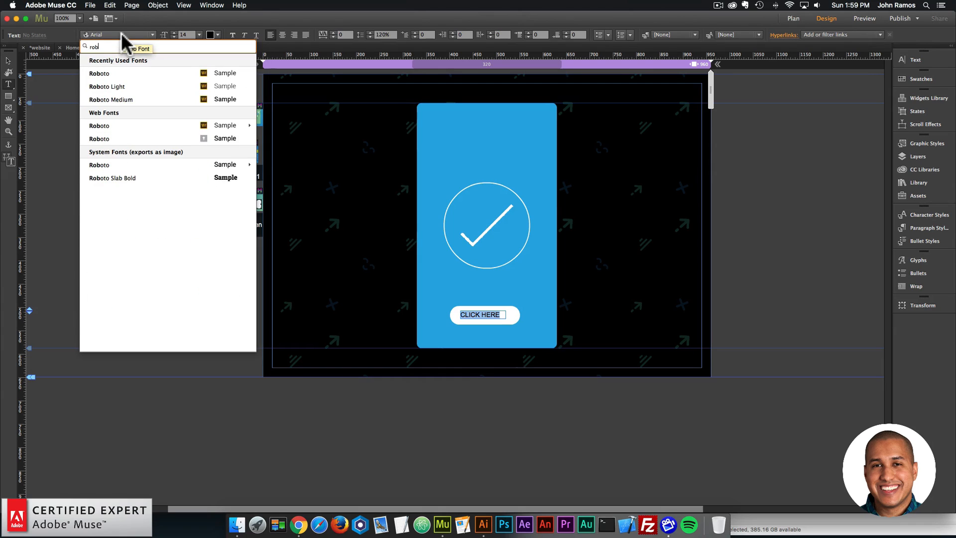
{"action": "type", "text": "o"}
{"action": "left_click", "coordinate": [112, 75]}
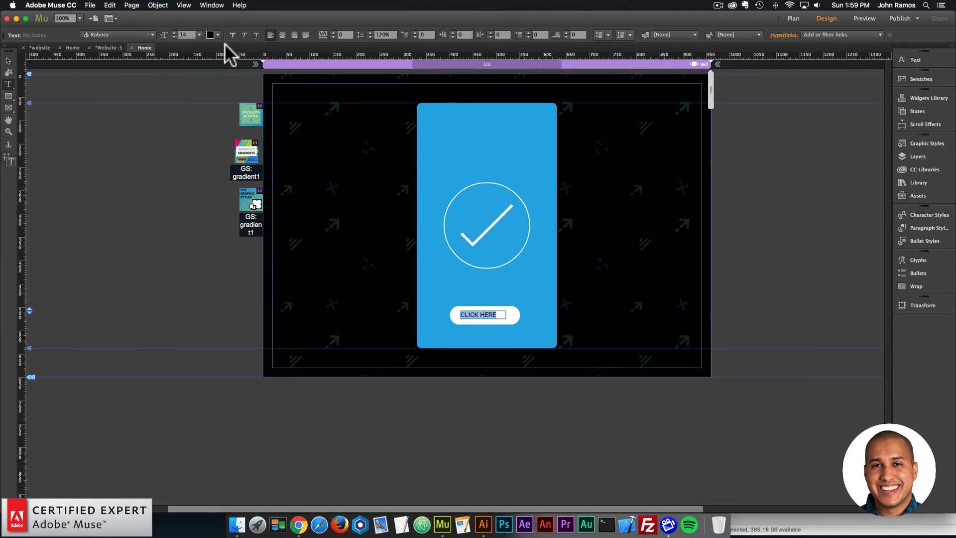
- Center-align the CLICK HERE text and color it dark blue 185B9E
{"action": "left_click", "coordinate": [282, 35]}
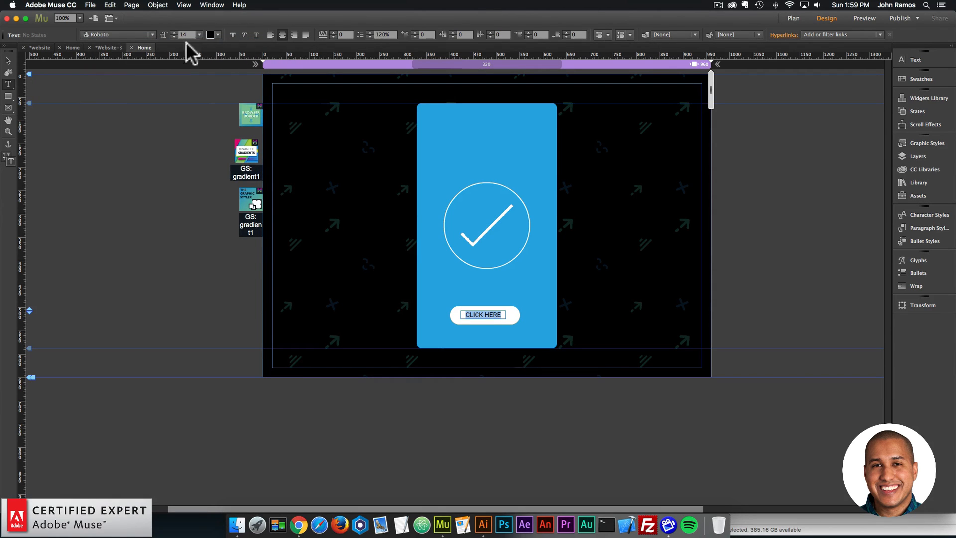
{"action": "left_click", "coordinate": [219, 35]}
{"action": "left_click", "coordinate": [343, 78]}
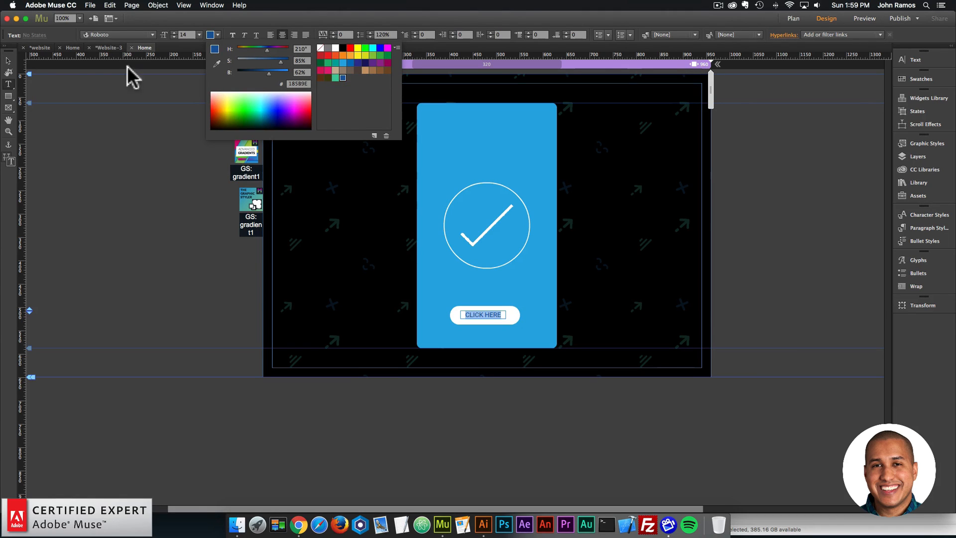
- Center the CLICK HERE text in its white button and center both horizontally on the page
{"action": "left_click", "coordinate": [11, 61]}
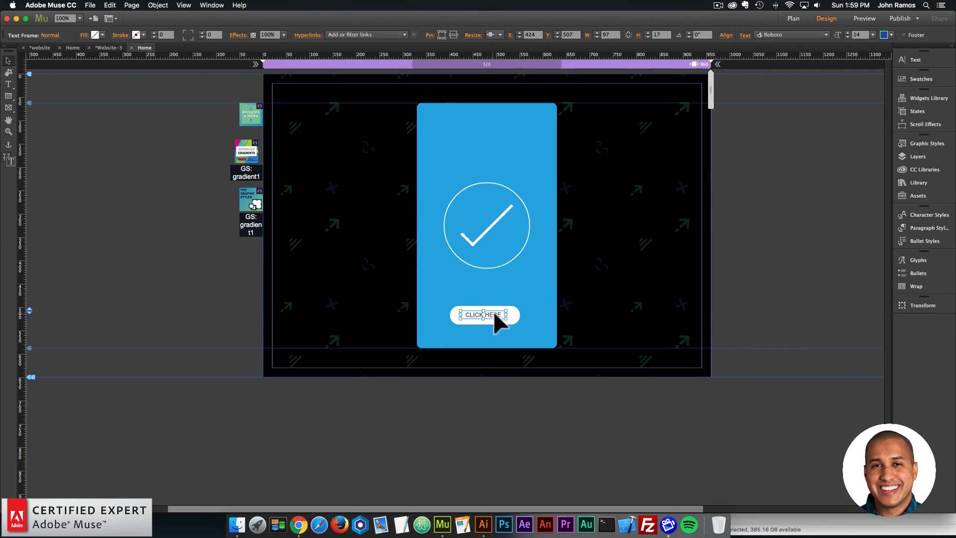
{"action": "left_click", "coordinate": [517, 320], "text": "shift"}
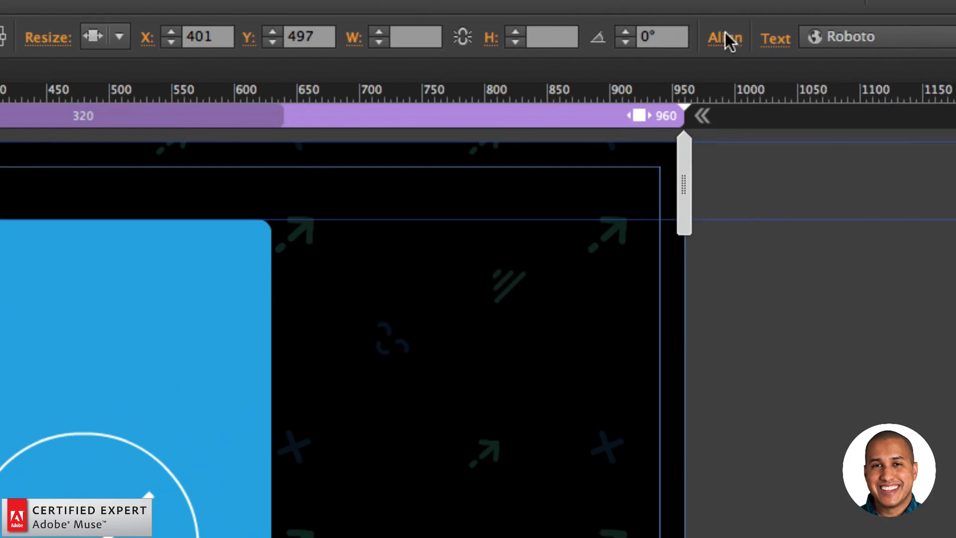
{"action": "left_click", "coordinate": [726, 35]}
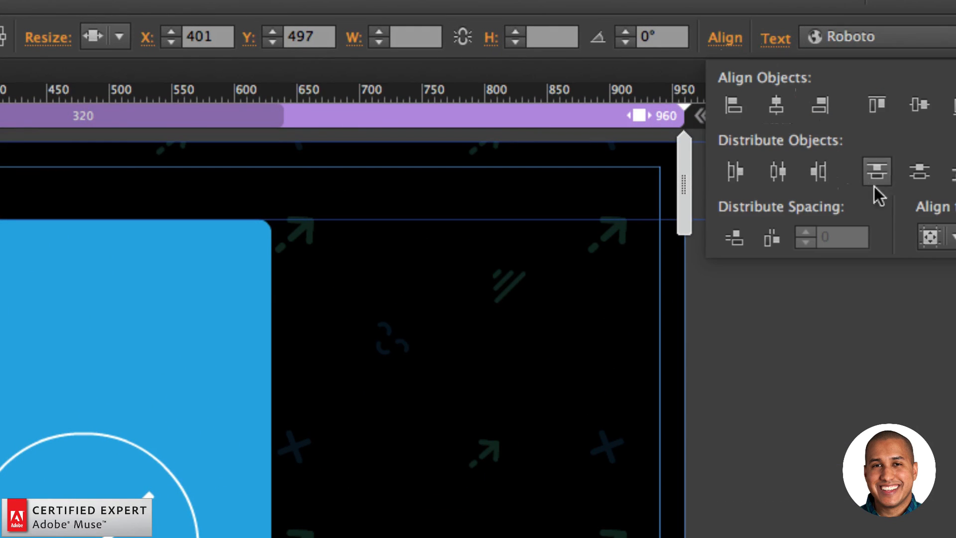
{"action": "left_click", "coordinate": [951, 238]}
{"action": "left_click", "coordinate": [892, 292]}
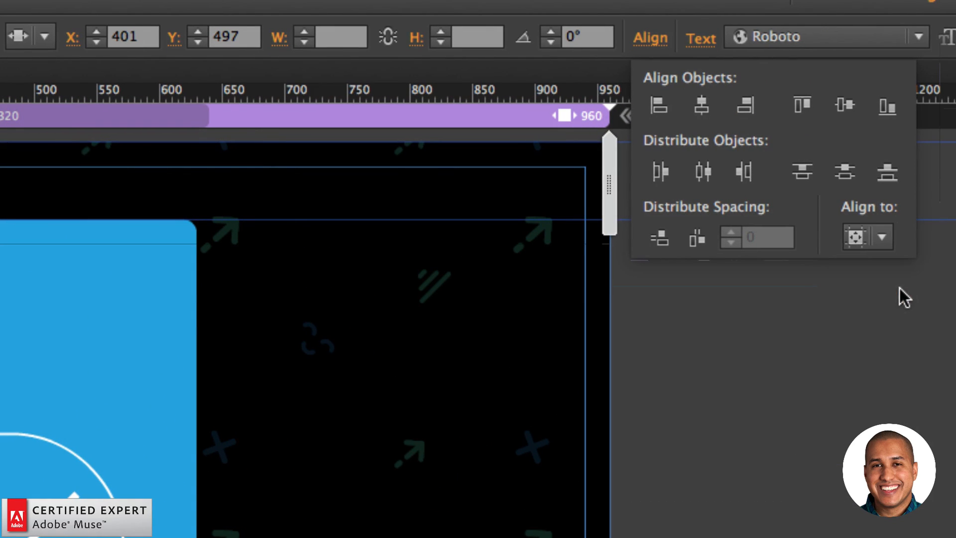
{"action": "left_click", "coordinate": [882, 246]}
{"action": "left_click", "coordinate": [916, 294]}
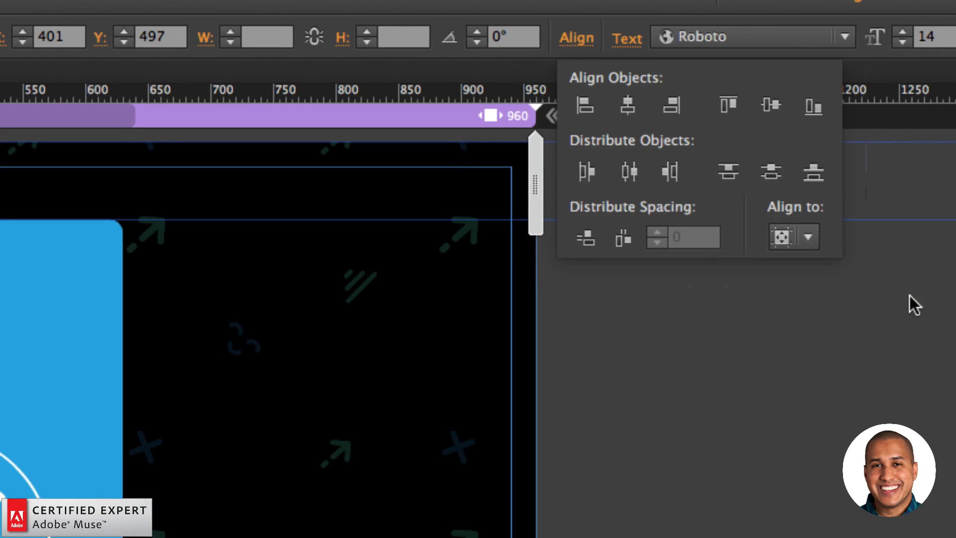
{"action": "left_click", "coordinate": [633, 108]}
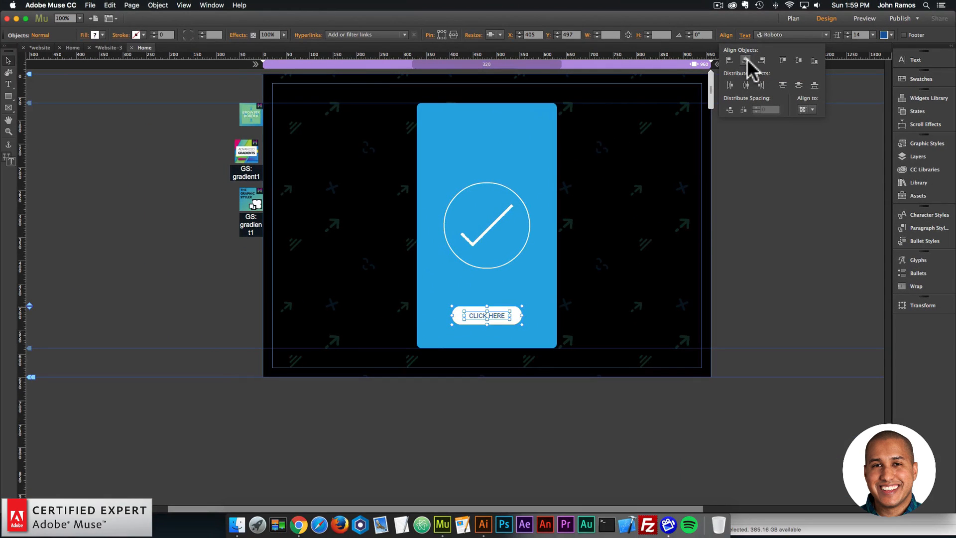
{"action": "left_click", "coordinate": [643, 291]}
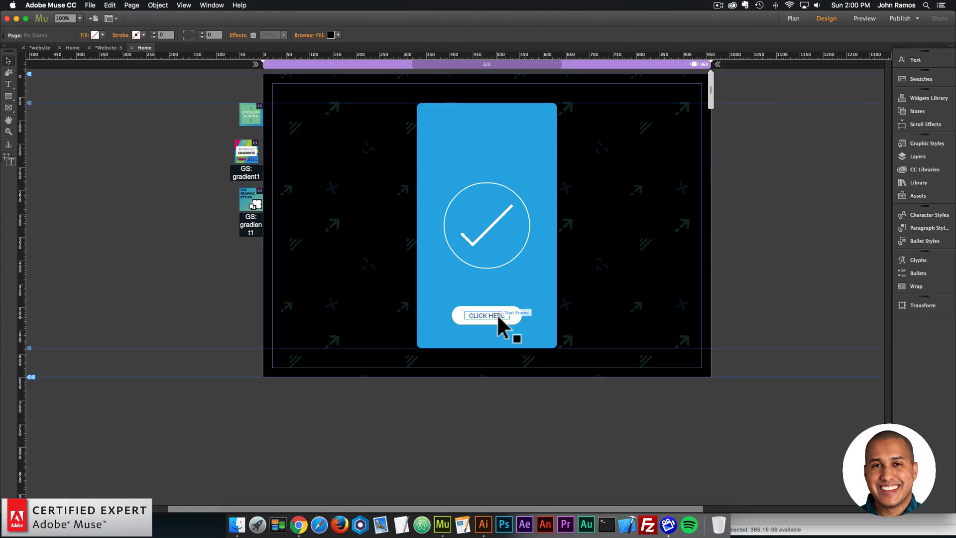
- Duplicate the Graphic Styler widget directly below the original and set the copy's graphic style name to button1
{"action": "left_click", "coordinate": [254, 200]}
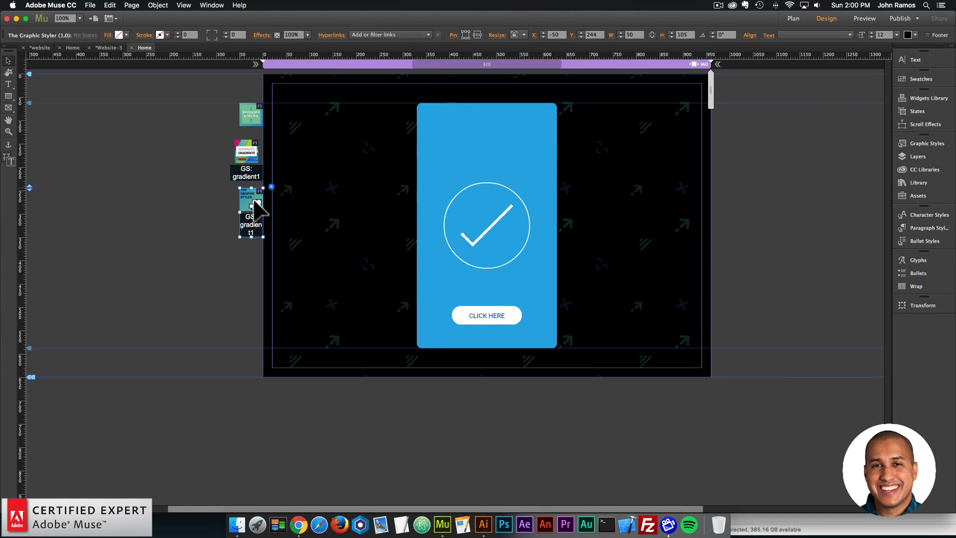
{"action": "left_click_drag", "start_coordinate": [254, 200], "coordinate": [252, 272]}
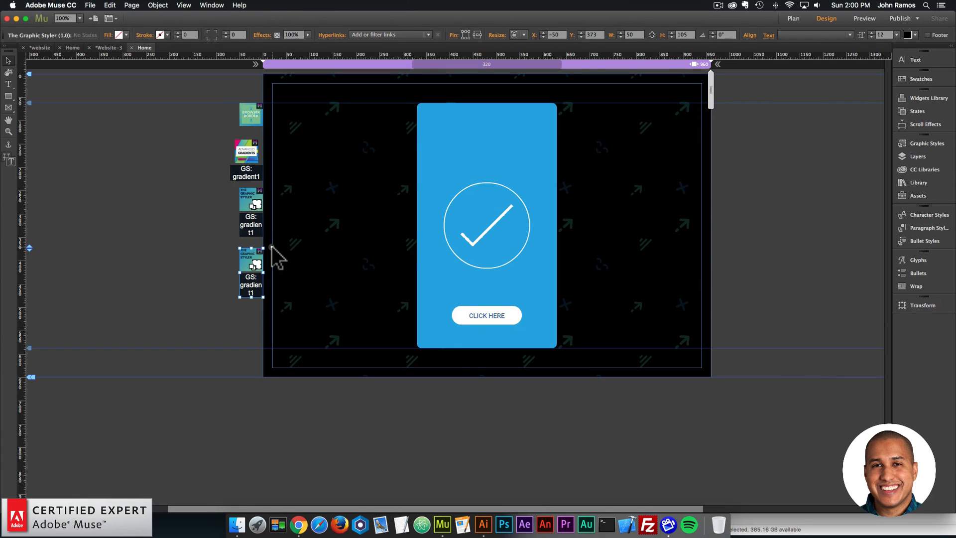
{"action": "left_click", "coordinate": [272, 246]}
{"action": "left_click_drag", "start_coordinate": [386, 281], "coordinate": [353, 277]}
{"action": "type", "text": "b"}
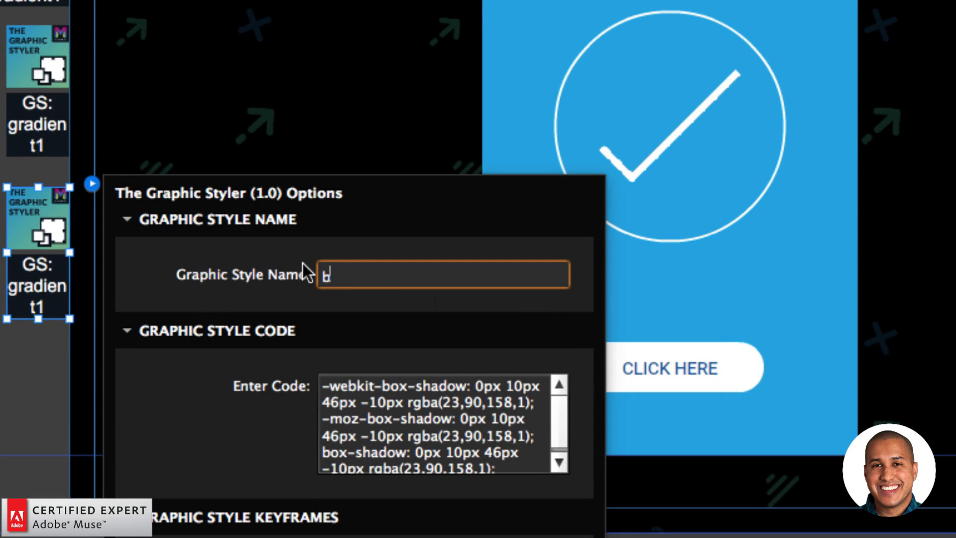
{"action": "type", "text": "utton1"}
{"action": "key", "text": "Return"}
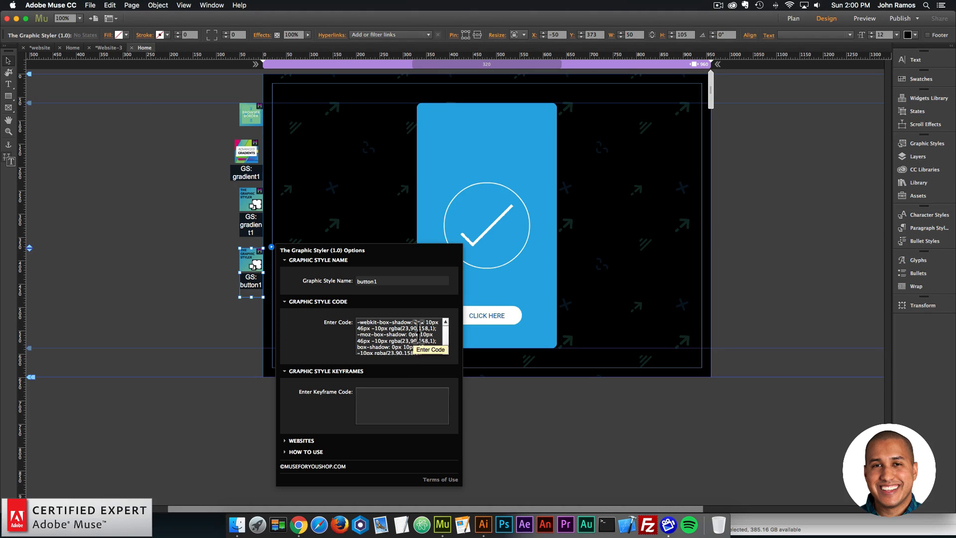
{"action": "left_click", "coordinate": [395, 282]}
- Create a graphic style from the white button rectangle and name it button1
{"action": "left_click", "coordinate": [519, 316]}
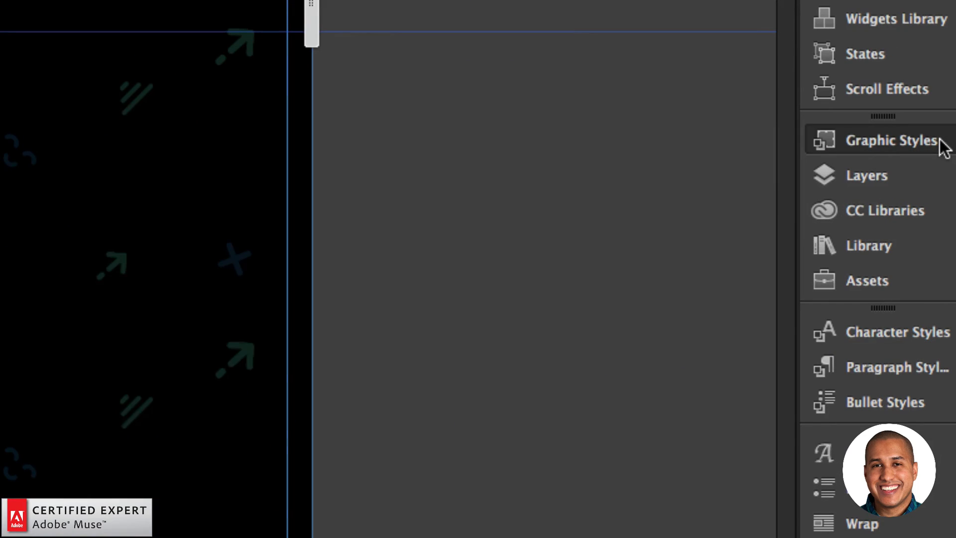
{"action": "left_click", "coordinate": [946, 144]}
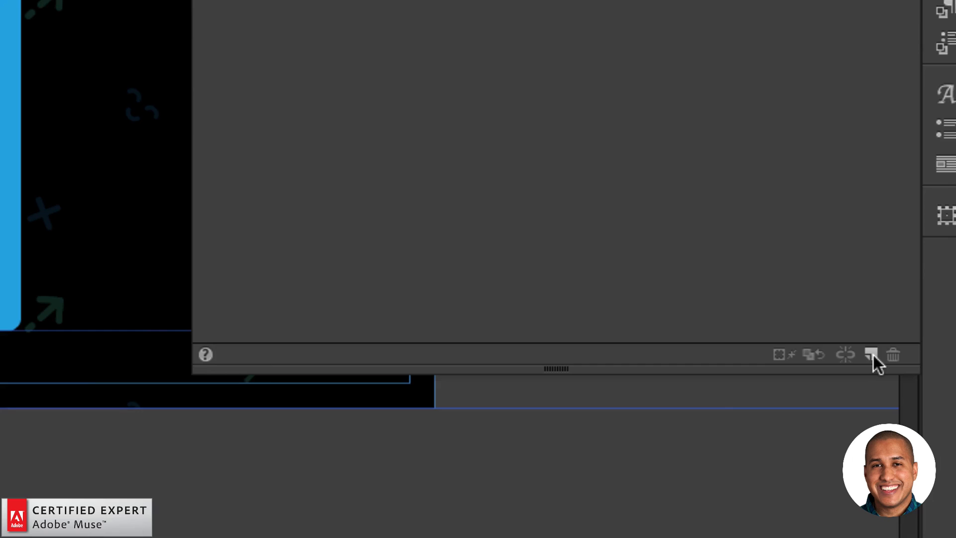
{"action": "left_click", "coordinate": [871, 354]}
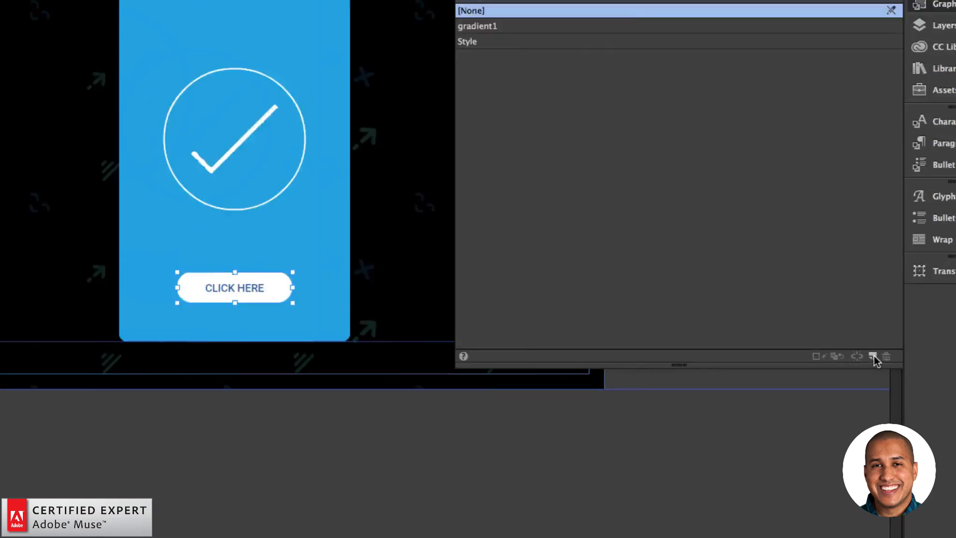
{"action": "double_click", "coordinate": [630, 165]}
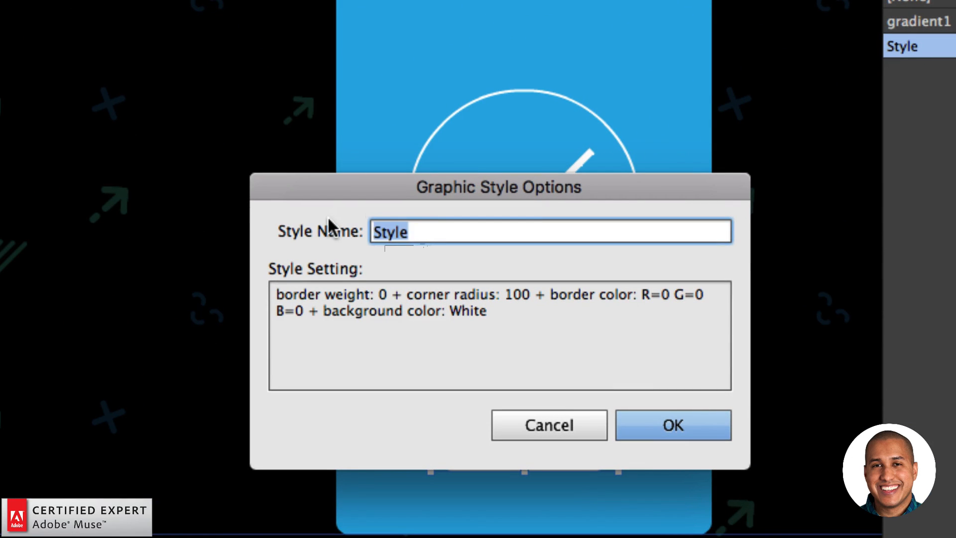
{"action": "type", "text": "button1"}
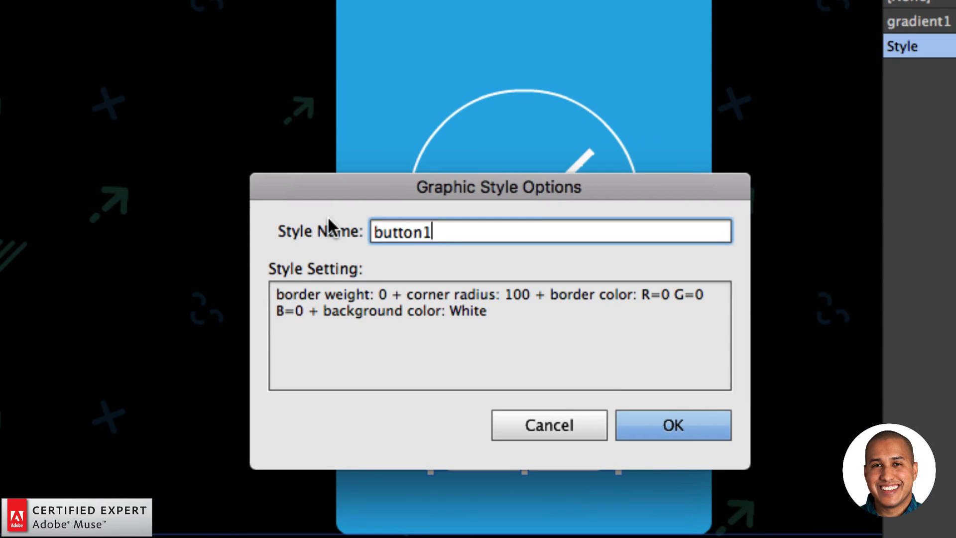
{"action": "key", "text": "Return"}
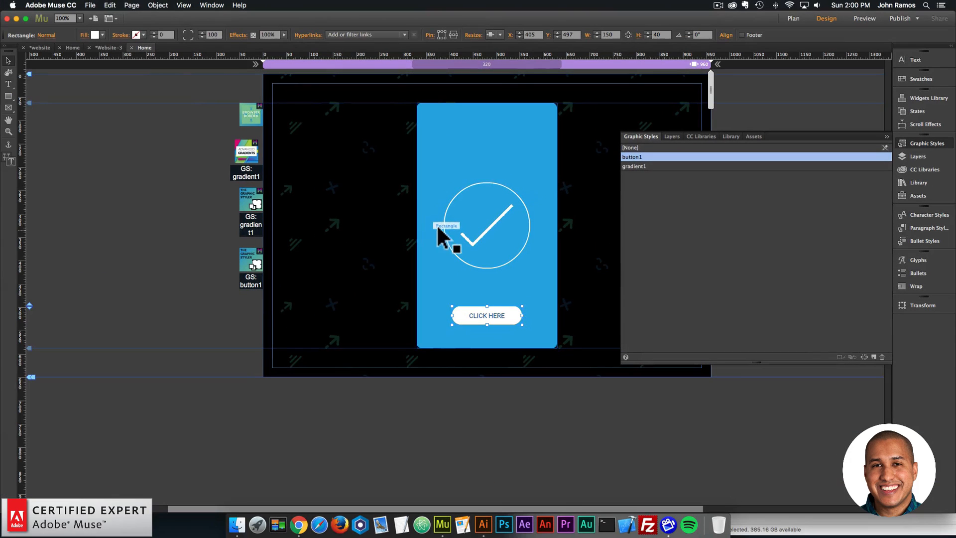
- Preview the page in the browser to check the button's shadow, and return to the design
{"action": "left_click", "coordinate": [213, 231]}
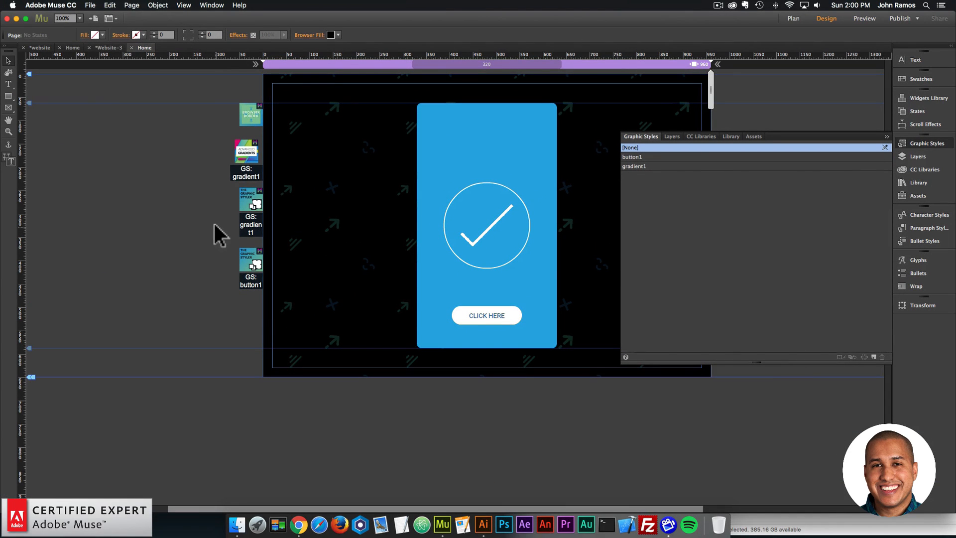
{"action": "left_click", "coordinate": [90, 6]}
{"action": "left_click", "coordinate": [121, 153]}
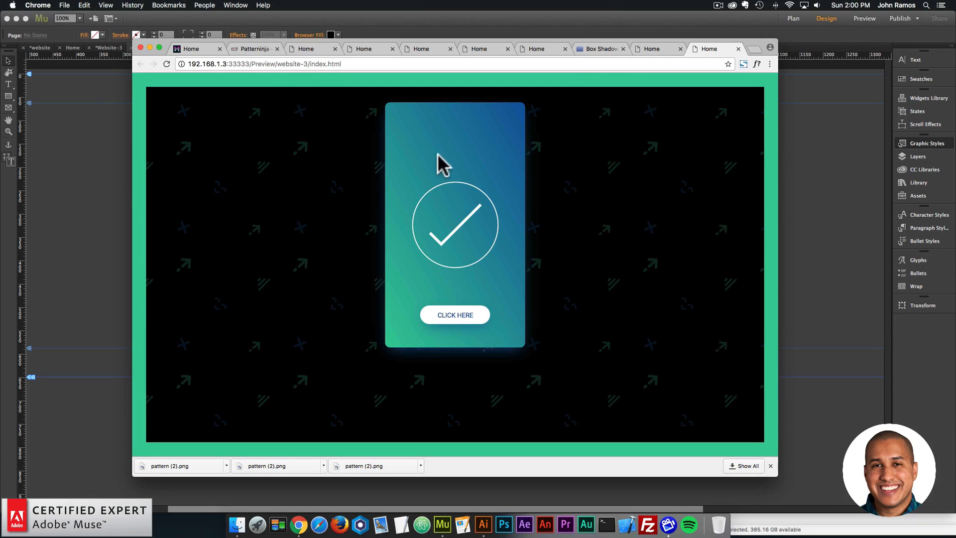
{"action": "left_click", "coordinate": [82, 182]}
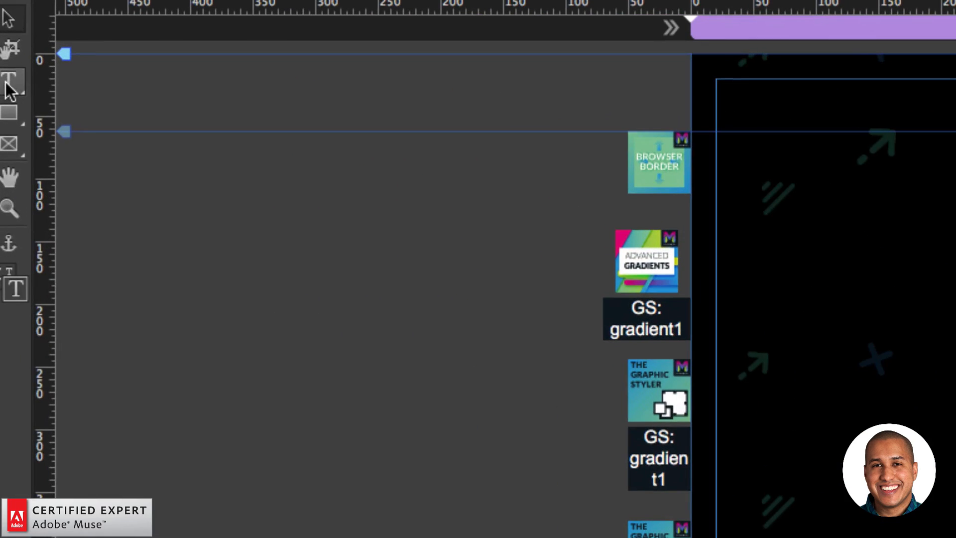
- Add a text frame reading MUSE FOR YOU on the blue card above the circled check mark
{"action": "left_click", "coordinate": [8, 84]}
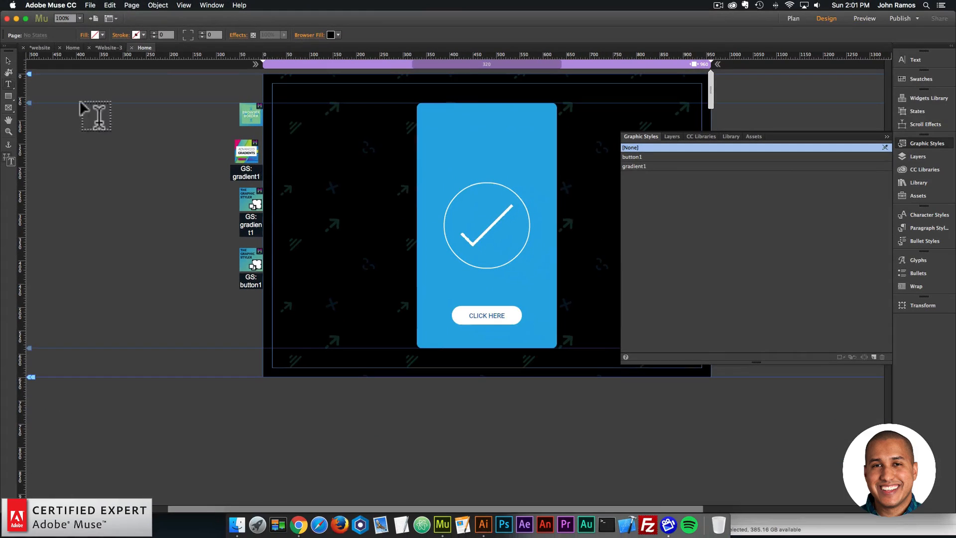
{"action": "left_click_drag", "start_coordinate": [437, 149], "coordinate": [527, 163]}
{"action": "type", "text": "MUSE FOR"}
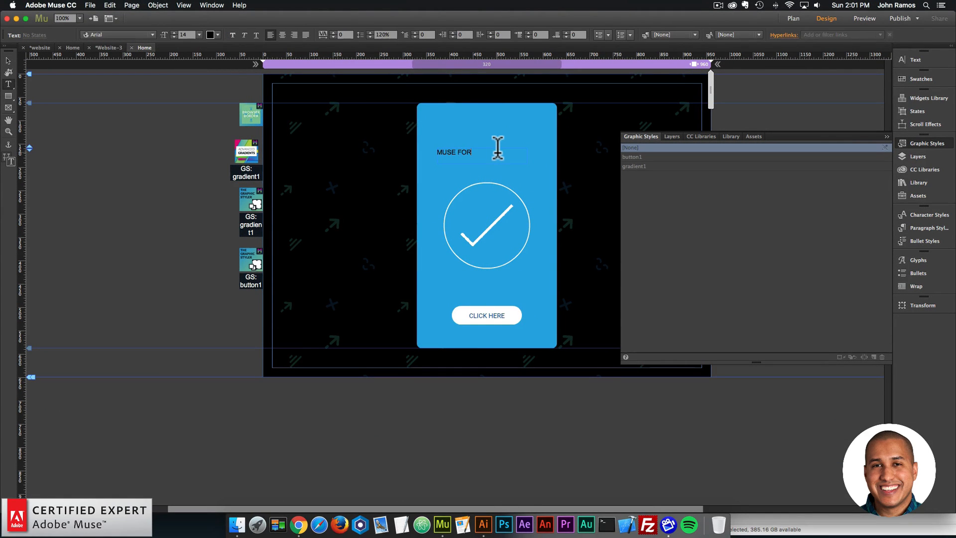
{"action": "type", "text": " YOU"}
- Center-align the MUSE FOR YOU text and color it white
{"action": "key", "text": "ctrl+a"}
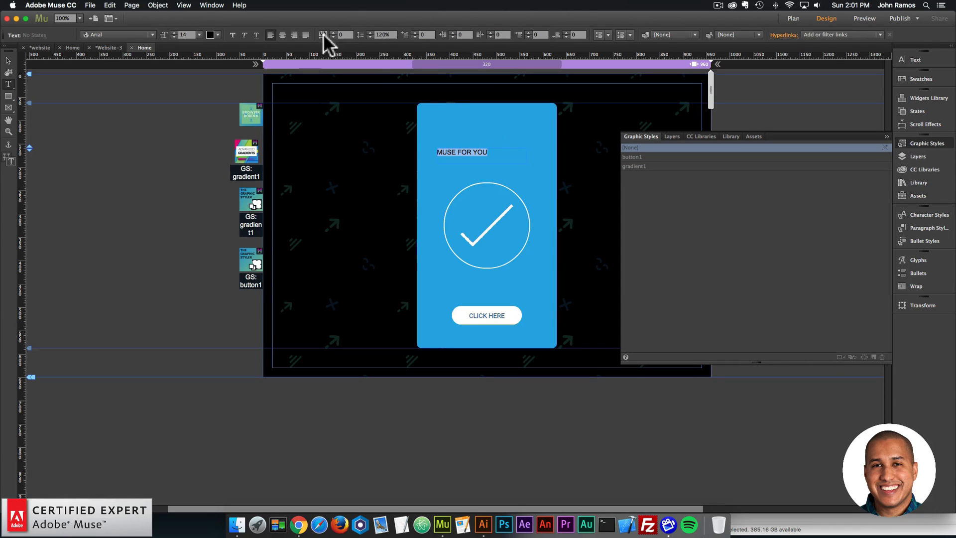
{"action": "left_click", "coordinate": [282, 35]}
{"action": "left_click", "coordinate": [211, 35]}
{"action": "left_click", "coordinate": [331, 44]}
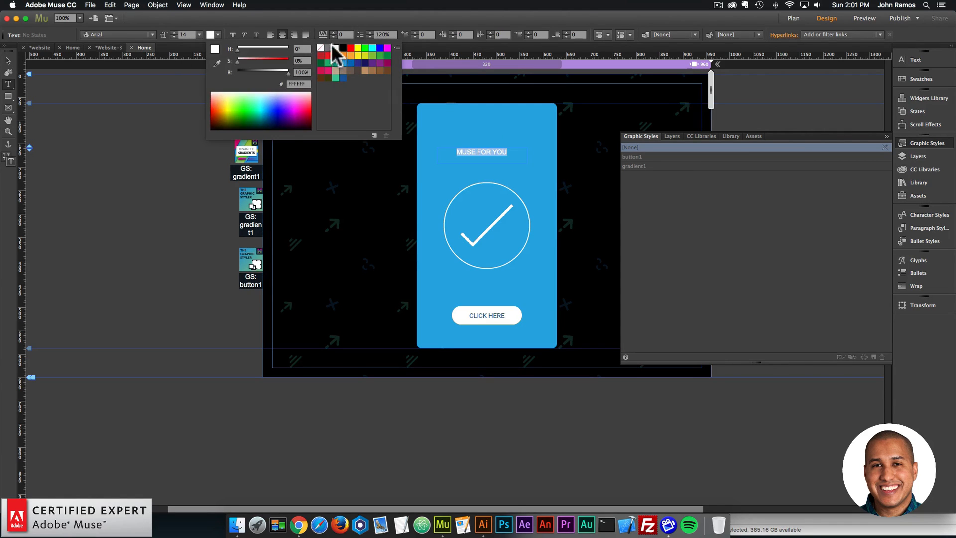
- Set the MUSE FOR YOU text to size 18 in the Roboto web font
{"action": "left_click", "coordinate": [199, 35]}
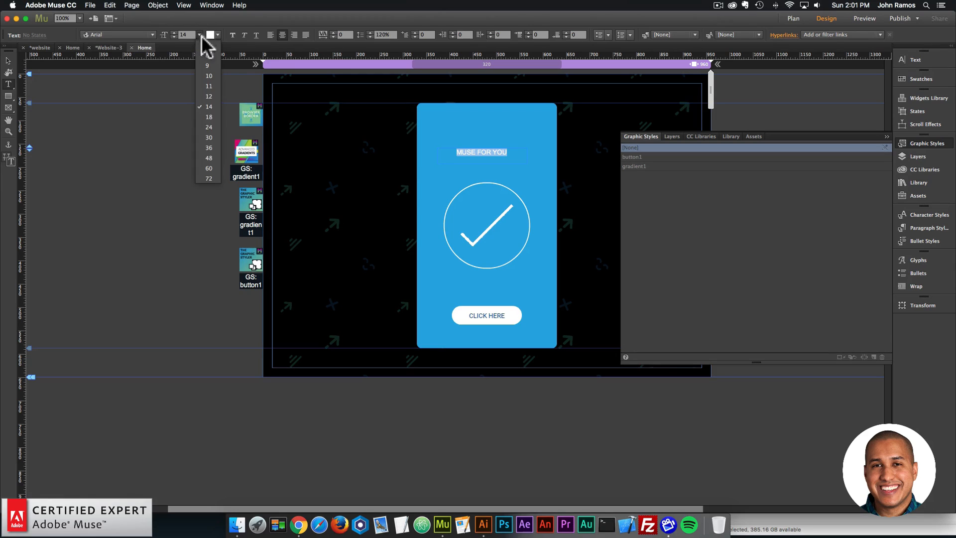
{"action": "left_click", "coordinate": [212, 112]}
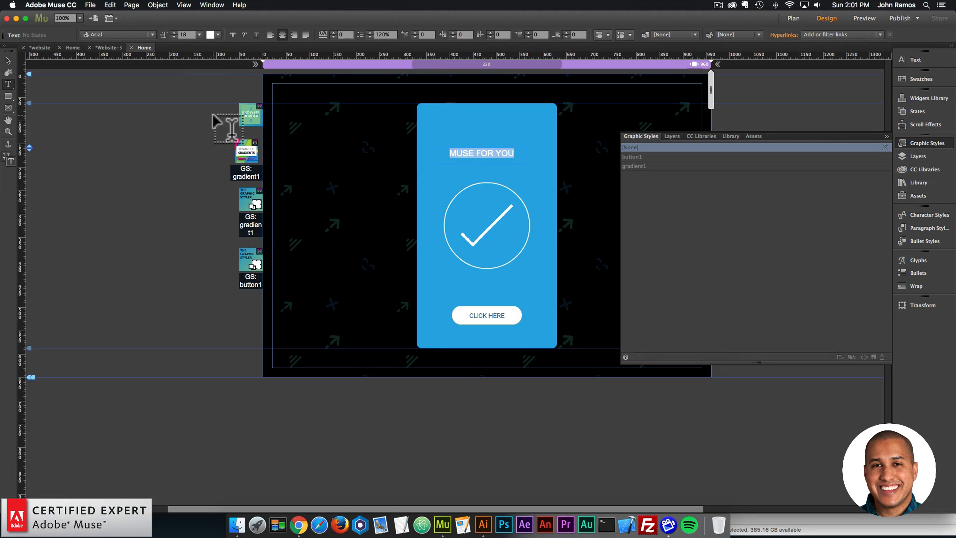
{"action": "left_click", "coordinate": [143, 35]}
{"action": "type", "text": "robot"}
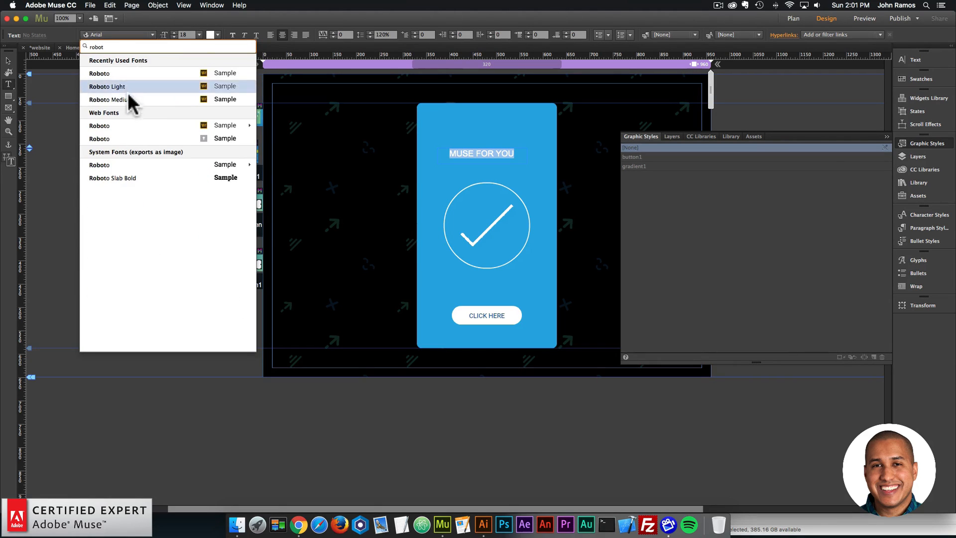
{"action": "left_click", "coordinate": [124, 75]}
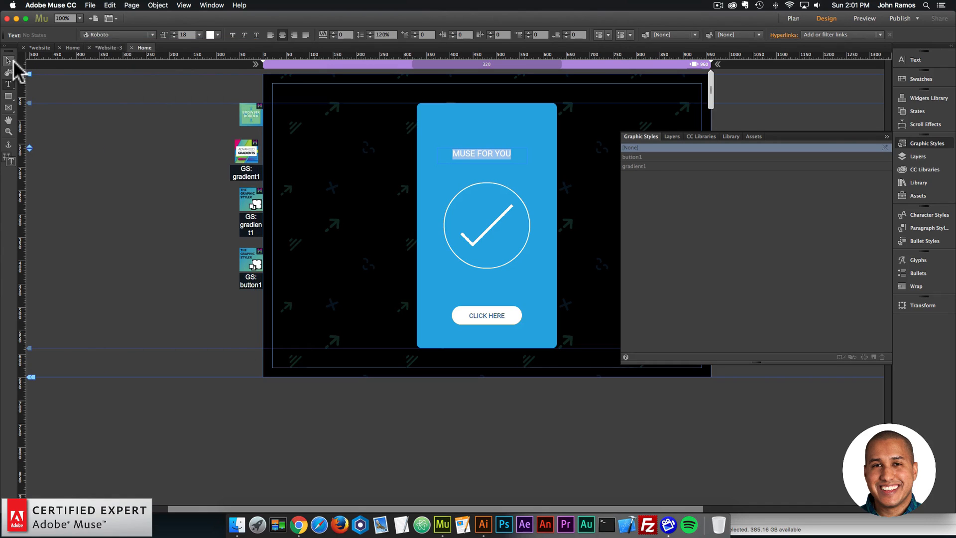
- Move the MUSE FOR YOU text frame slightly so it is horizontally centered on the blue card
{"action": "left_click", "coordinate": [9, 61]}
{"action": "left_click_drag", "start_coordinate": [489, 159], "coordinate": [495, 158]}
{"action": "left_click", "coordinate": [365, 187]}
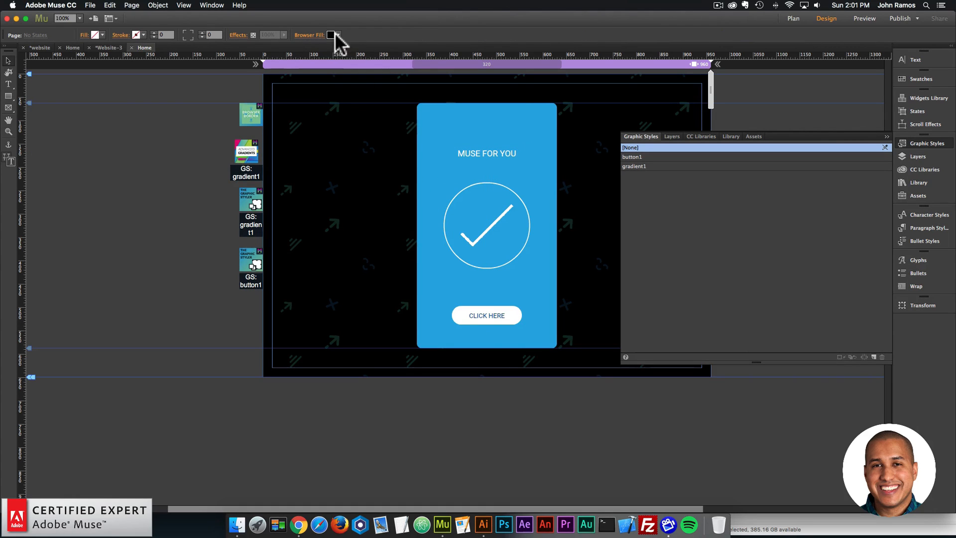
- Change the page's browser fill color to white behind the pattern
{"action": "left_click", "coordinate": [330, 35]}
{"action": "left_click", "coordinate": [446, 47]}
{"action": "left_click", "coordinate": [367, 165]}
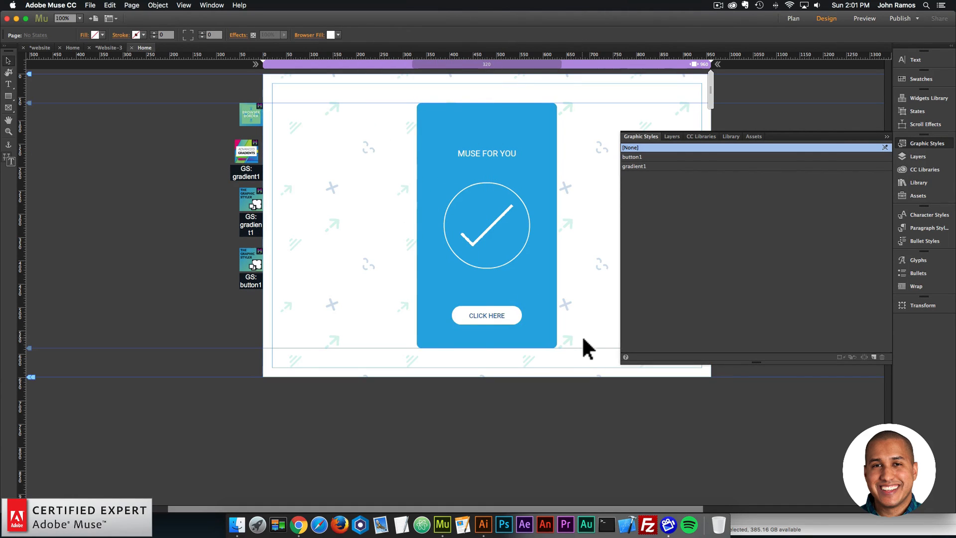
- Move the blue card together with its text, check mark and button down to Y 120
{"action": "left_click_drag", "start_coordinate": [583, 337], "coordinate": [407, 120]}
{"action": "left_click_drag", "start_coordinate": [478, 142], "coordinate": [479, 169]}
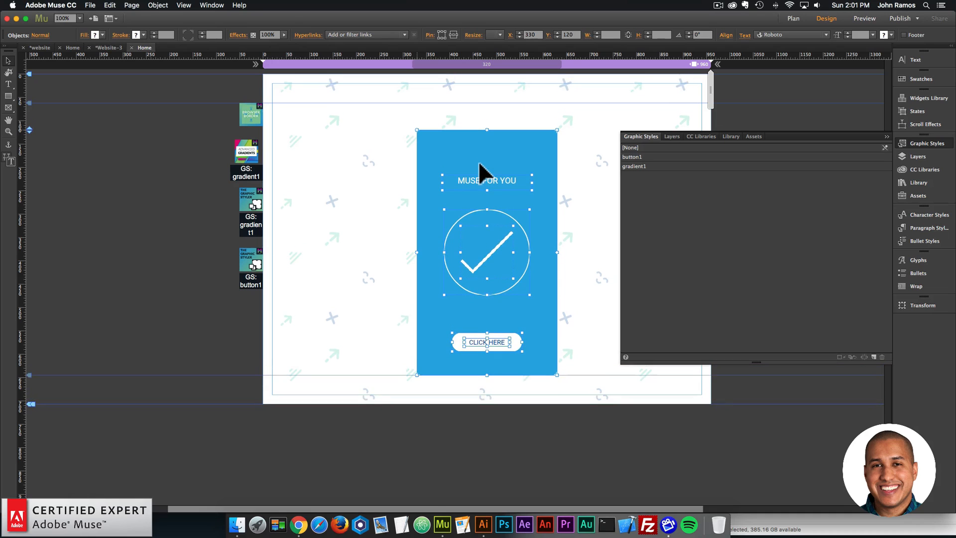
{"action": "left_click", "coordinate": [299, 169]}
- Preview the page with the white background in the browser, and return to the design
{"action": "left_click", "coordinate": [91, 6]}
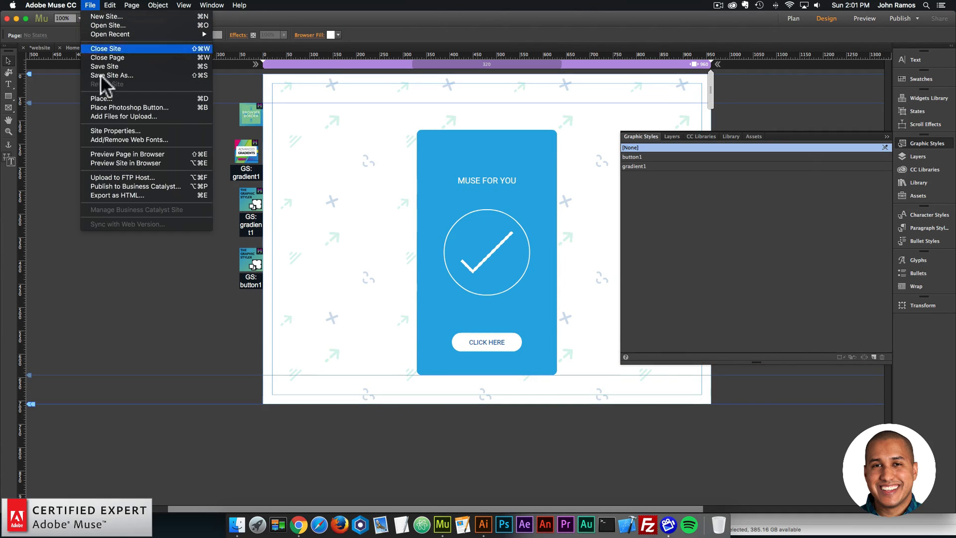
{"action": "left_click", "coordinate": [122, 153]}
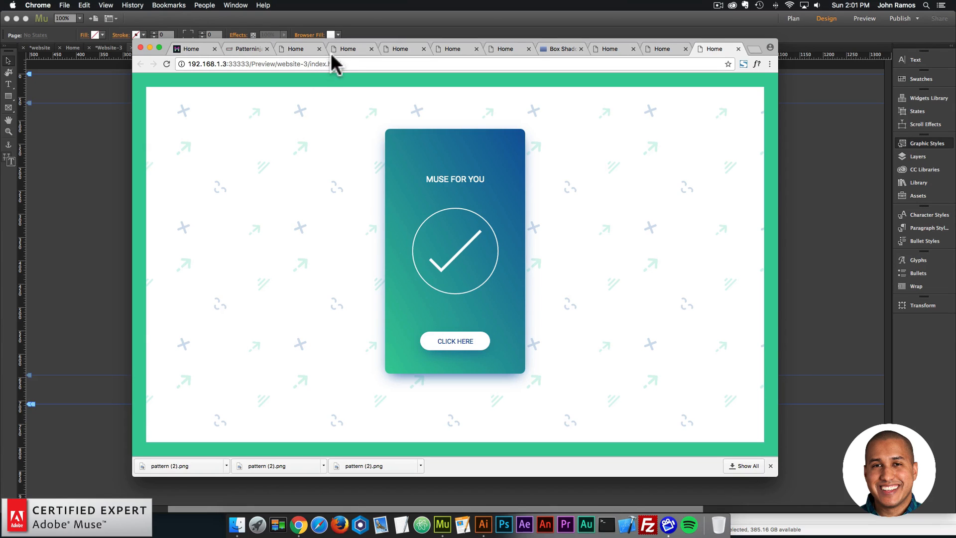
{"action": "left_click_drag", "start_coordinate": [330, 42], "coordinate": [431, 35]}
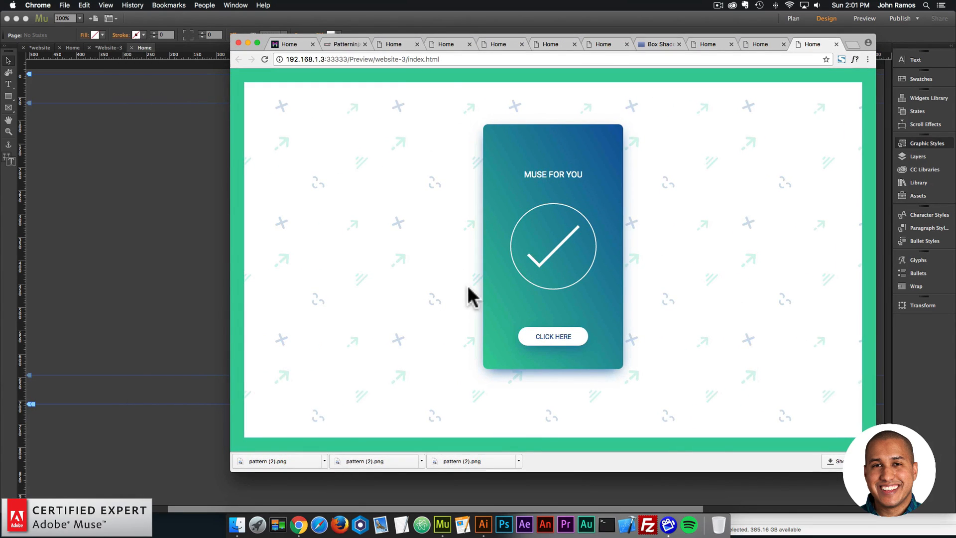
{"action": "left_click", "coordinate": [185, 219]}
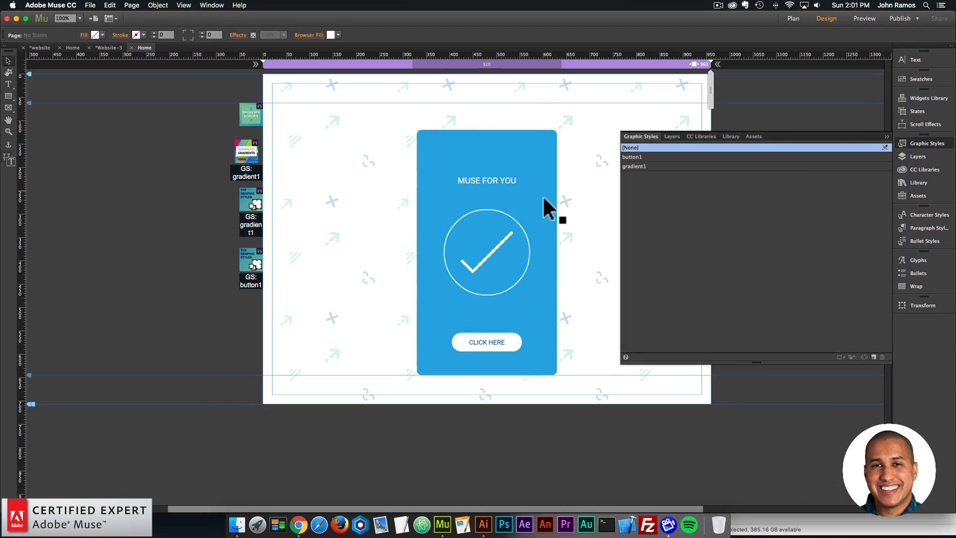
- Find the Font Smoother Light widget in the library and place it beside the page below the other widgets
{"action": "left_click", "coordinate": [918, 182]}
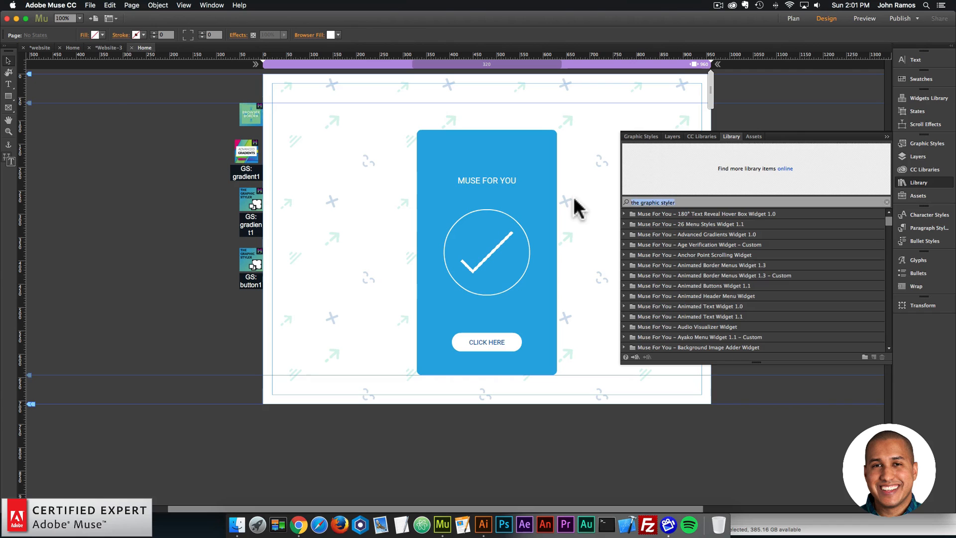
{"action": "type", "text": "font smoother"}
{"action": "left_click", "coordinate": [701, 234]}
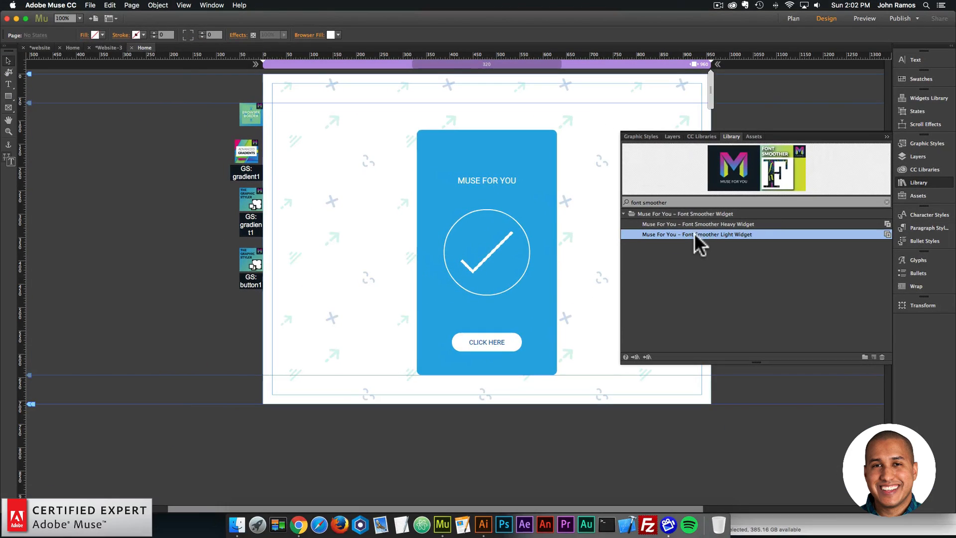
{"action": "left_click_drag", "start_coordinate": [640, 279], "coordinate": [250, 324]}
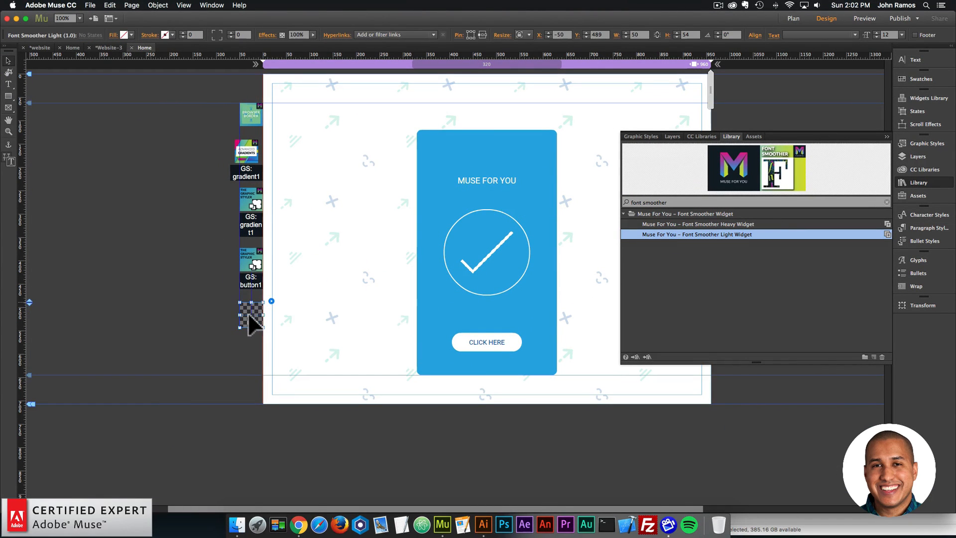
{"action": "left_click", "coordinate": [186, 314]}
- Preview the page with the font smoother in the browser, and return to the design
{"action": "left_click", "coordinate": [90, 5]}
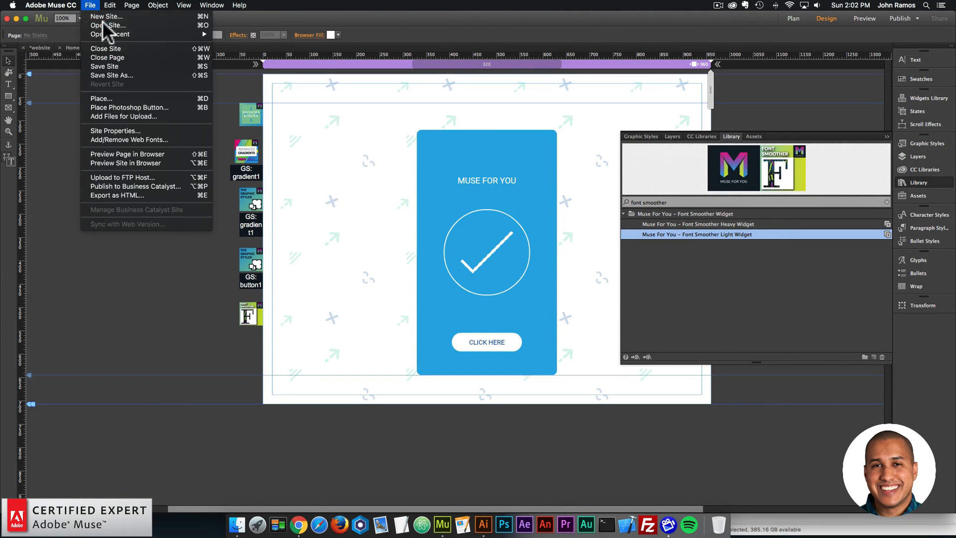
{"action": "left_click", "coordinate": [131, 154]}
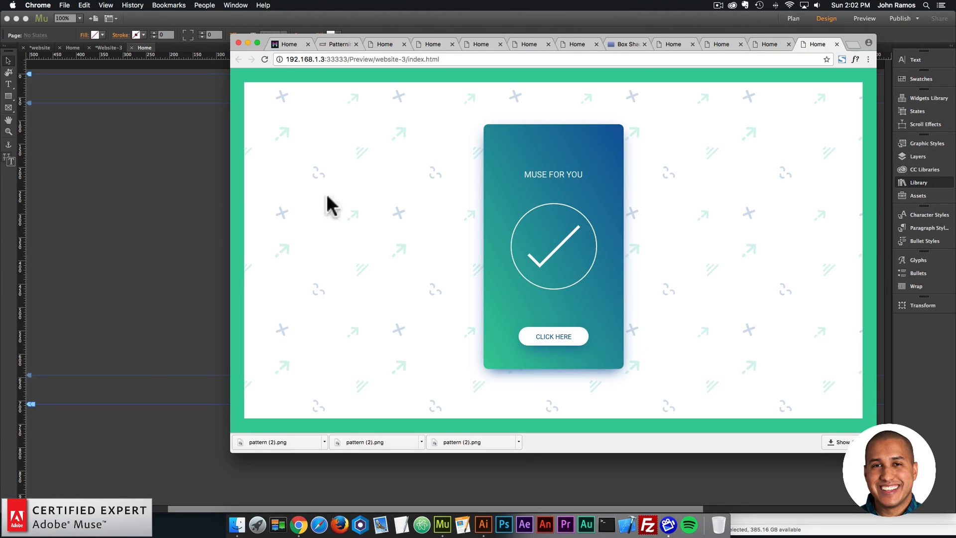
{"action": "left_click", "coordinate": [201, 176]}
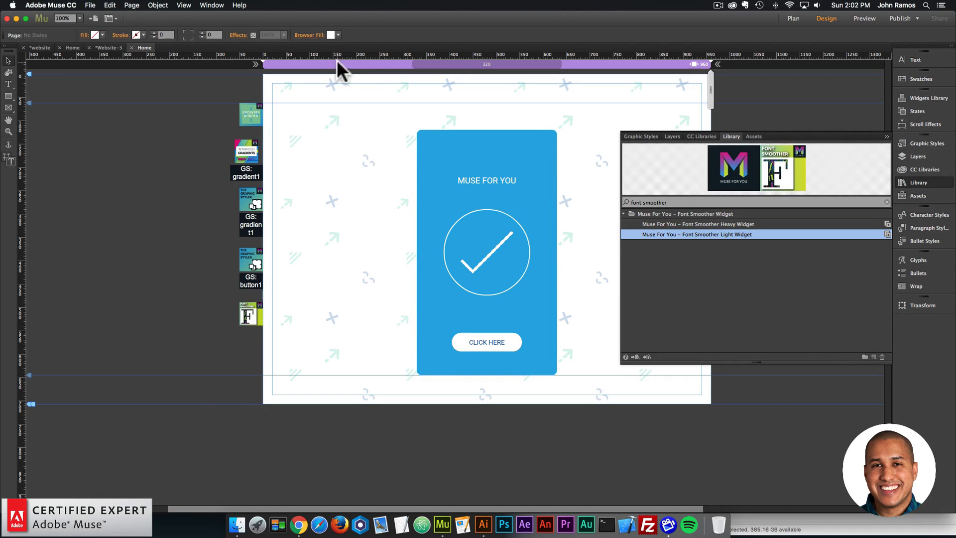
- Change the page's browser fill to the dark blue swatch 185B9E
{"action": "left_click", "coordinate": [338, 35]}
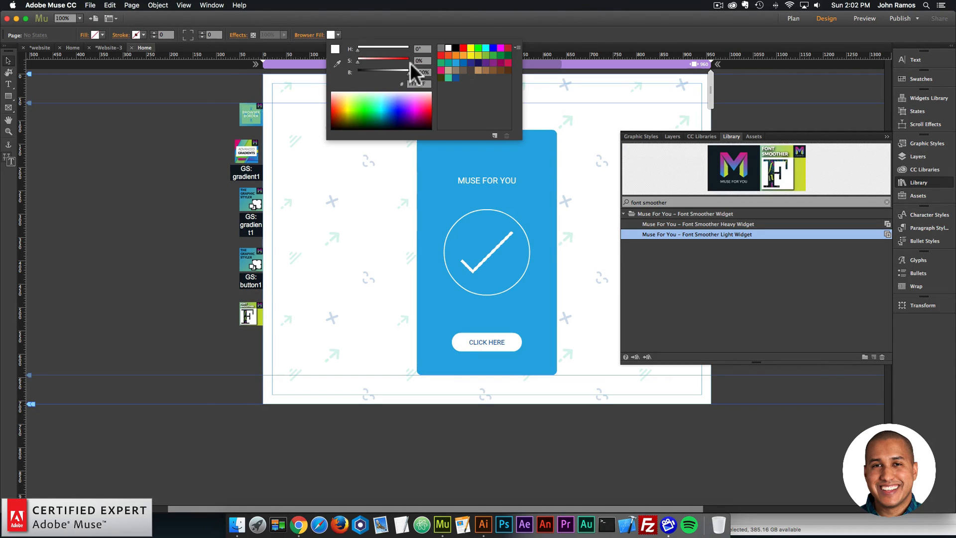
{"action": "left_click", "coordinate": [455, 76]}
{"action": "left_click", "coordinate": [339, 197]}
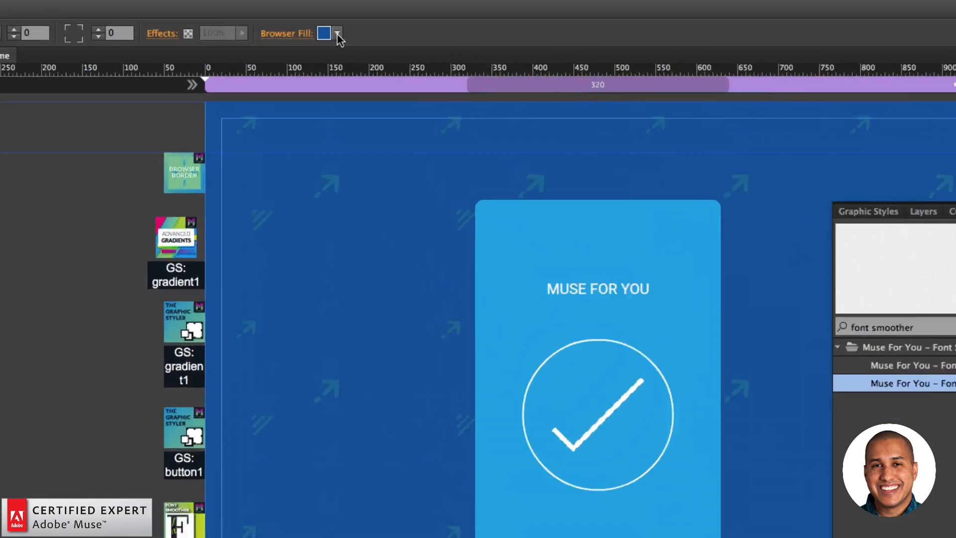
{"action": "left_click", "coordinate": [338, 34]}
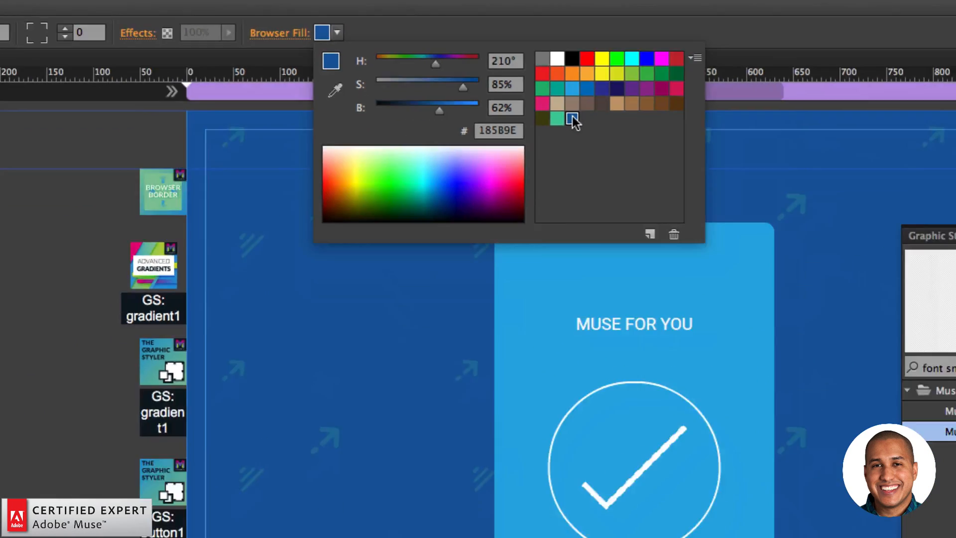
{"action": "left_click", "coordinate": [70, 386]}
- Preview the page with the blue background in the browser, and return to the design
{"action": "left_click", "coordinate": [86, 5]}
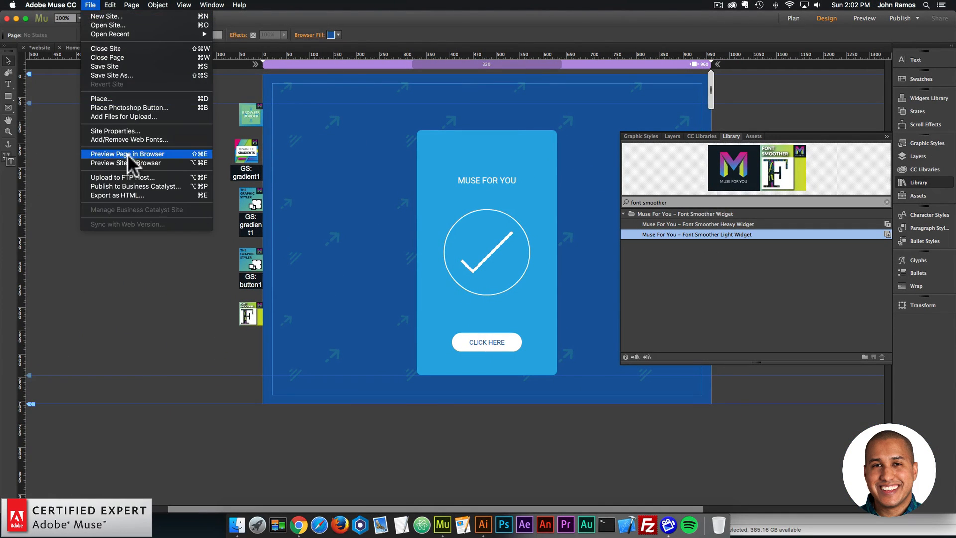
{"action": "left_click", "coordinate": [127, 154]}
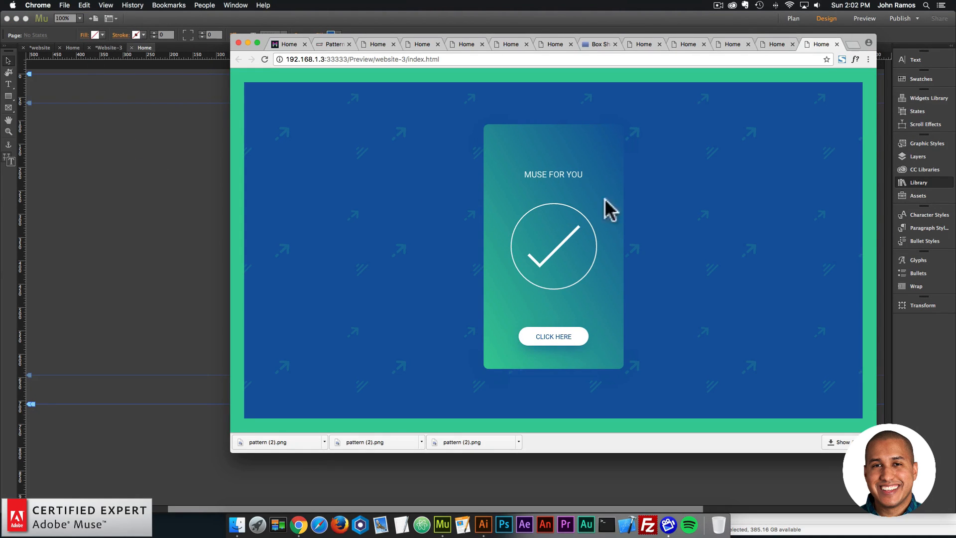
{"action": "left_click", "coordinate": [194, 195]}
- Change the page's browser fill to the green swatch 43CC9A and preview the page in the browser
{"action": "left_click", "coordinate": [330, 34]}
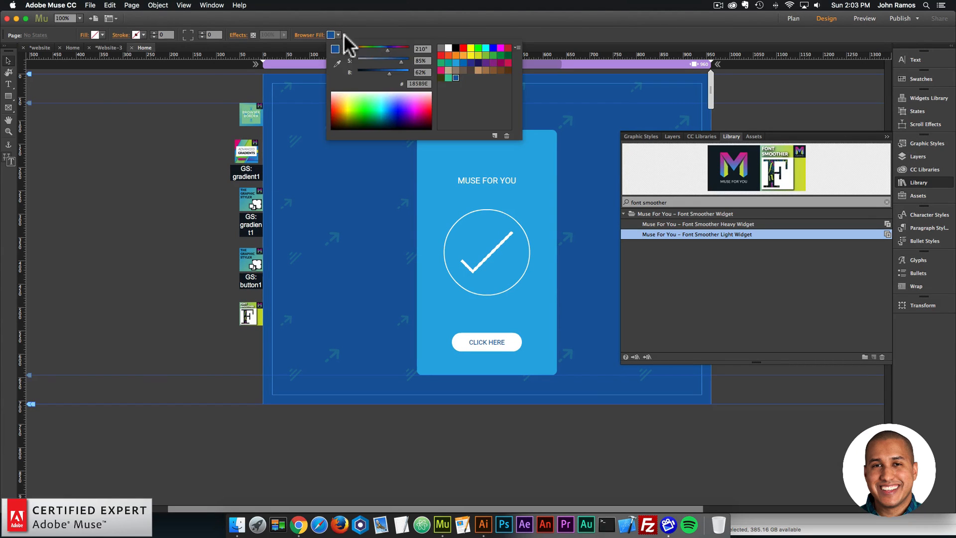
{"action": "left_click", "coordinate": [448, 77]}
{"action": "left_click", "coordinate": [91, 5]}
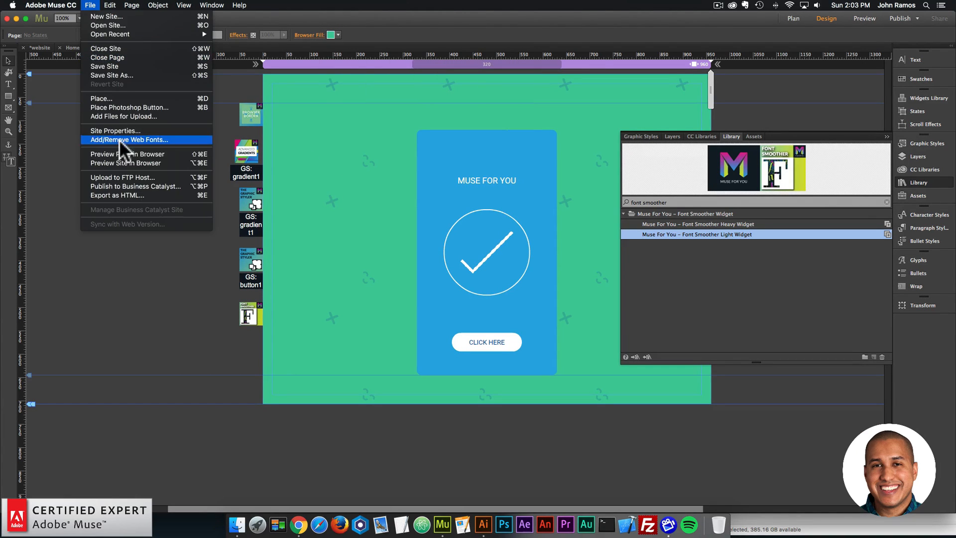
{"action": "left_click", "coordinate": [119, 154]}
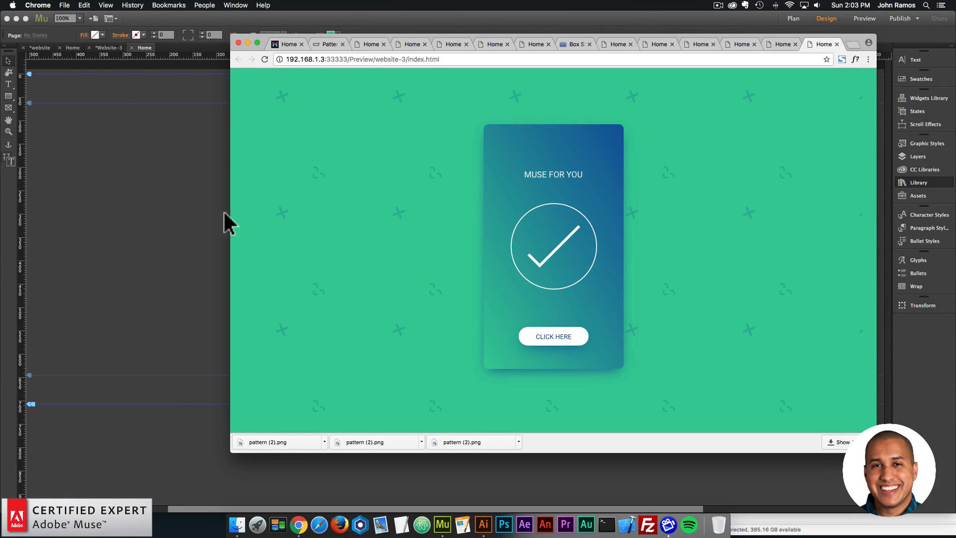
{"action": "left_click", "coordinate": [192, 201]}
- Set the page's browser fill to the dark gray hex color 262626
{"action": "left_click", "coordinate": [331, 35]}
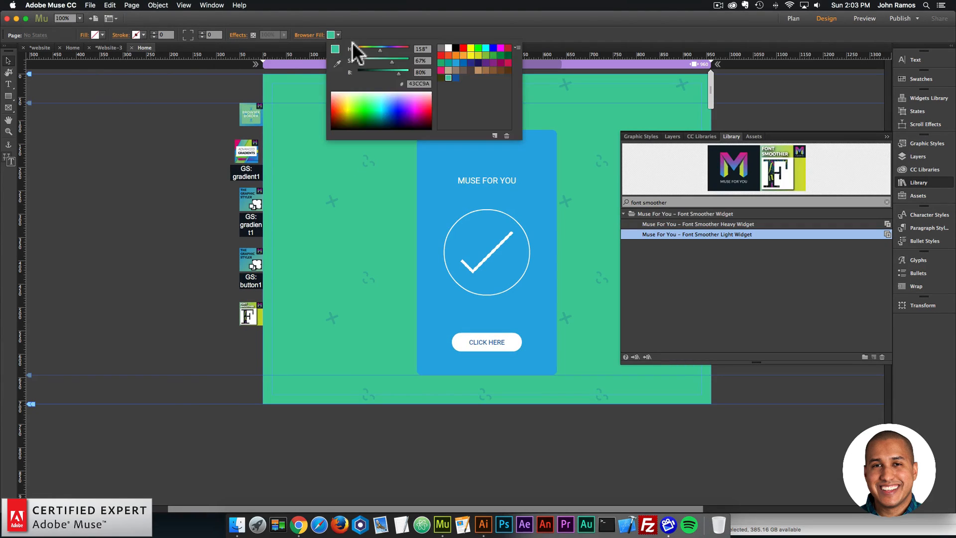
{"action": "double_click", "coordinate": [426, 83]}
{"action": "type", "text": "25"}
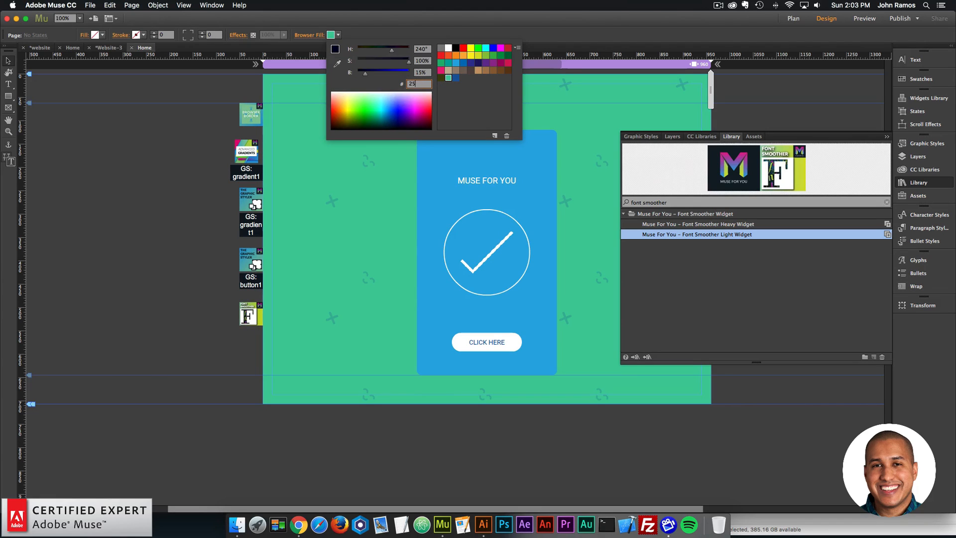
{"action": "type", "text": "2626"}
{"action": "key", "text": "Return"}
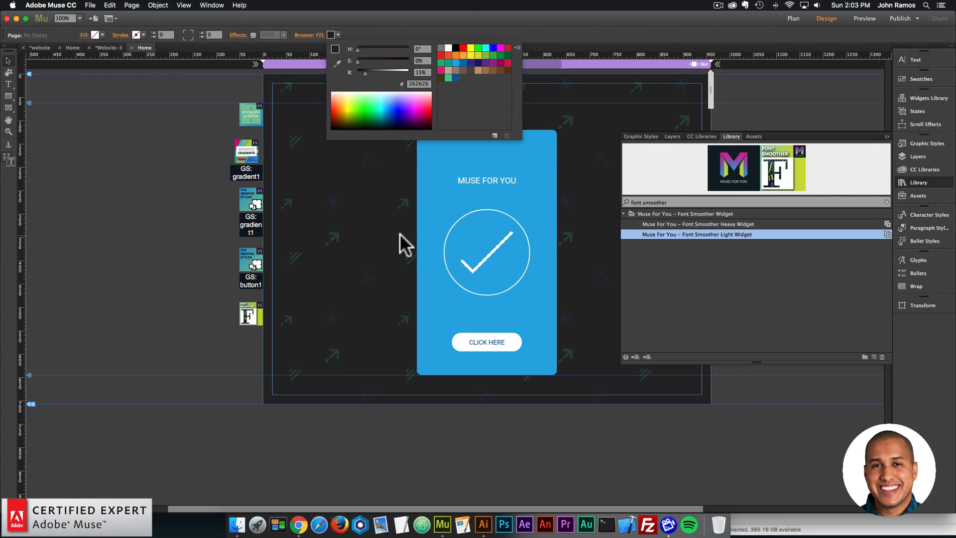
- Preview the page with the dark gray background in the browser, and return to the design
{"action": "left_click", "coordinate": [90, 5]}
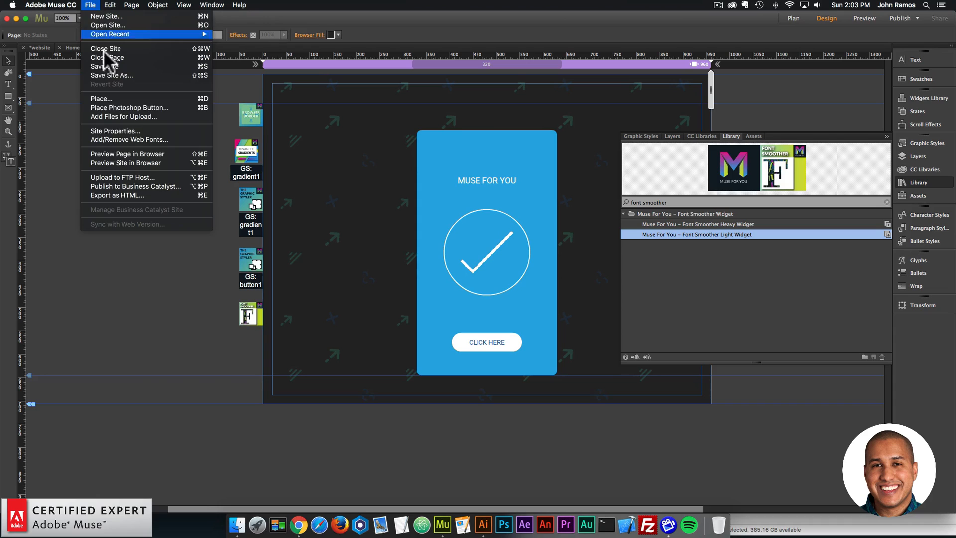
{"action": "left_click", "coordinate": [117, 155]}
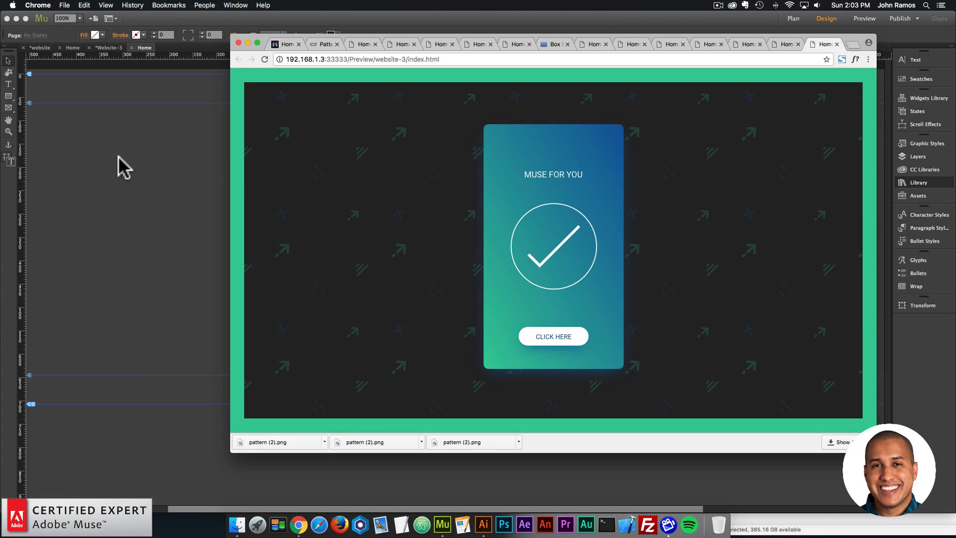
{"action": "left_click", "coordinate": [135, 168]}
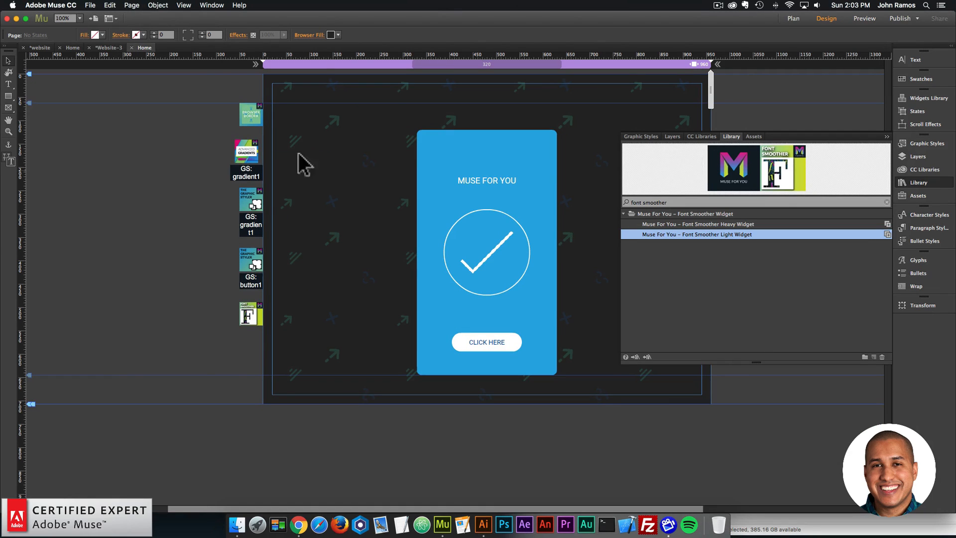
- Set the page's browser fill back to white and preview the page in the browser
{"action": "left_click", "coordinate": [336, 33]}
{"action": "left_click", "coordinate": [447, 46]}
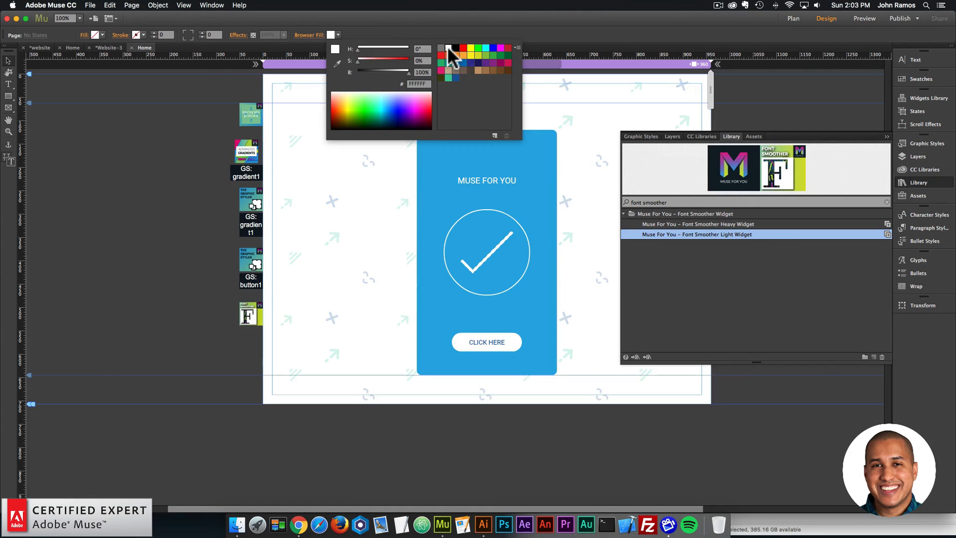
{"action": "left_click", "coordinate": [90, 5]}
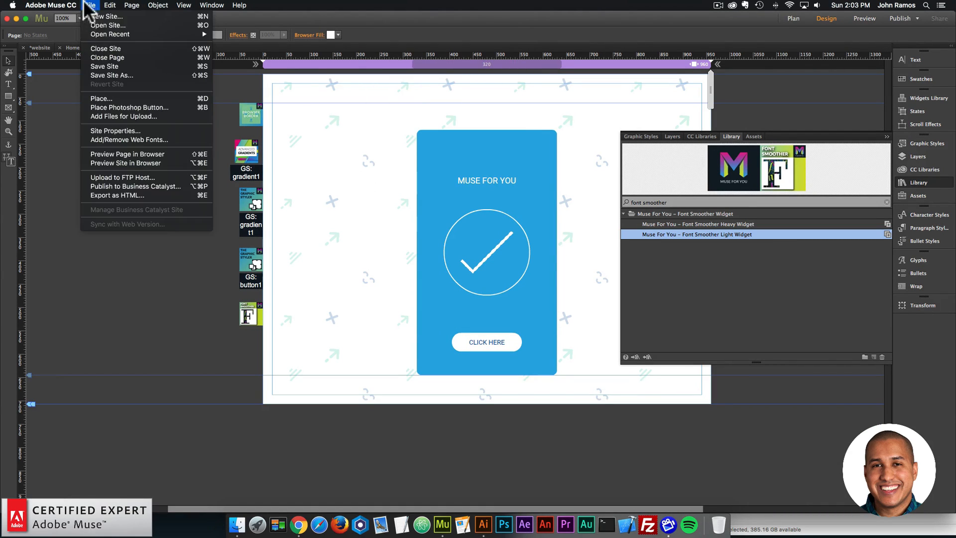
{"action": "left_click", "coordinate": [139, 153]}
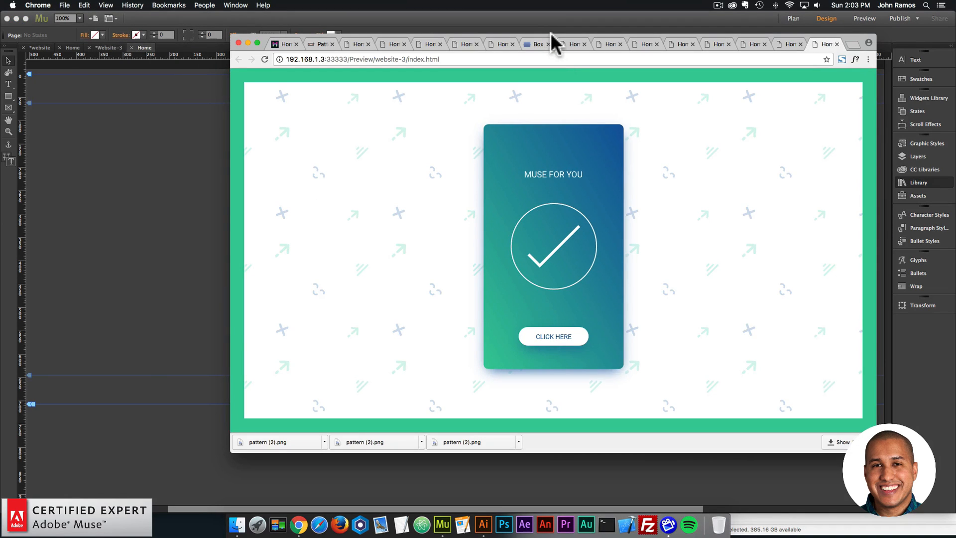
{"action": "left_click_drag", "start_coordinate": [551, 32], "coordinate": [456, 31]}
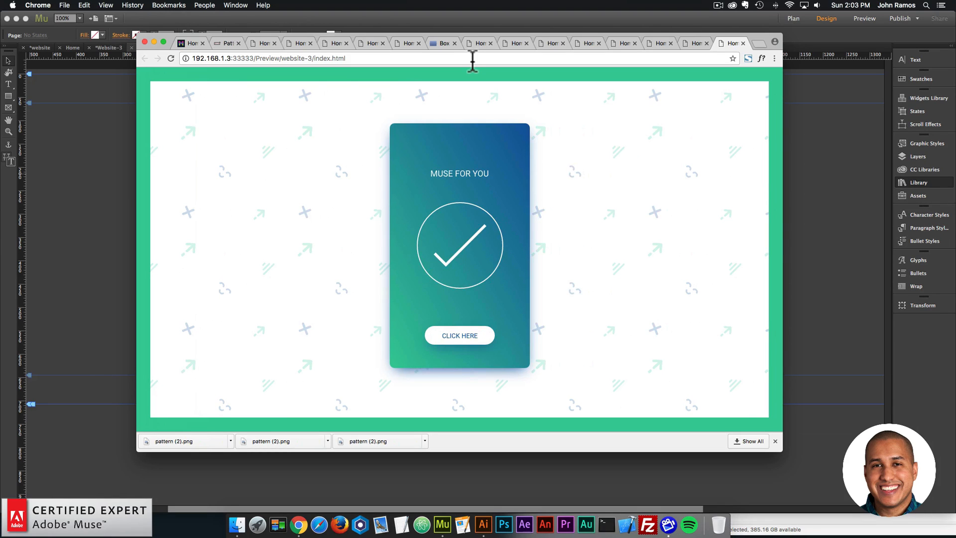
- Switch to patterninja.com, close the download dialog, and review the background color, image library and layer settings
{"action": "left_click", "coordinate": [223, 42]}
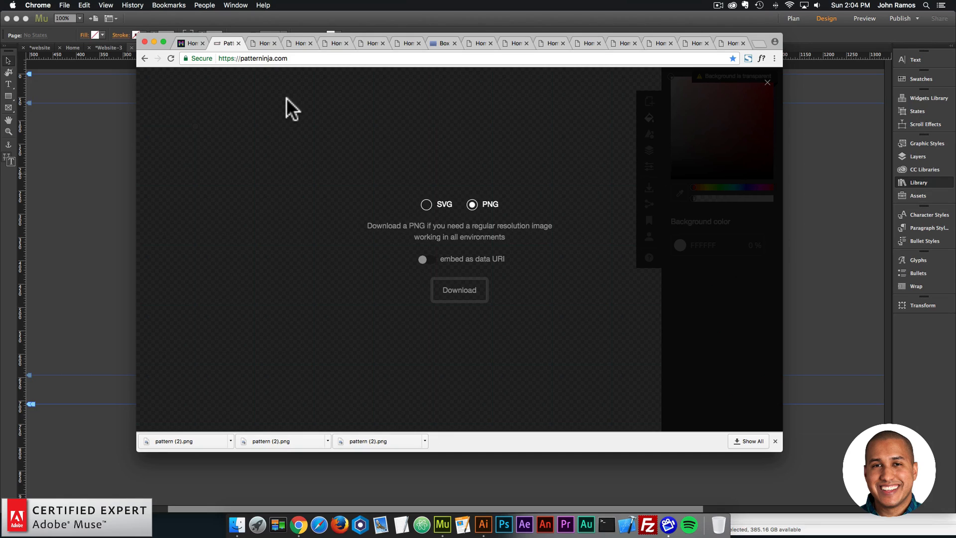
{"action": "left_click", "coordinate": [767, 83]}
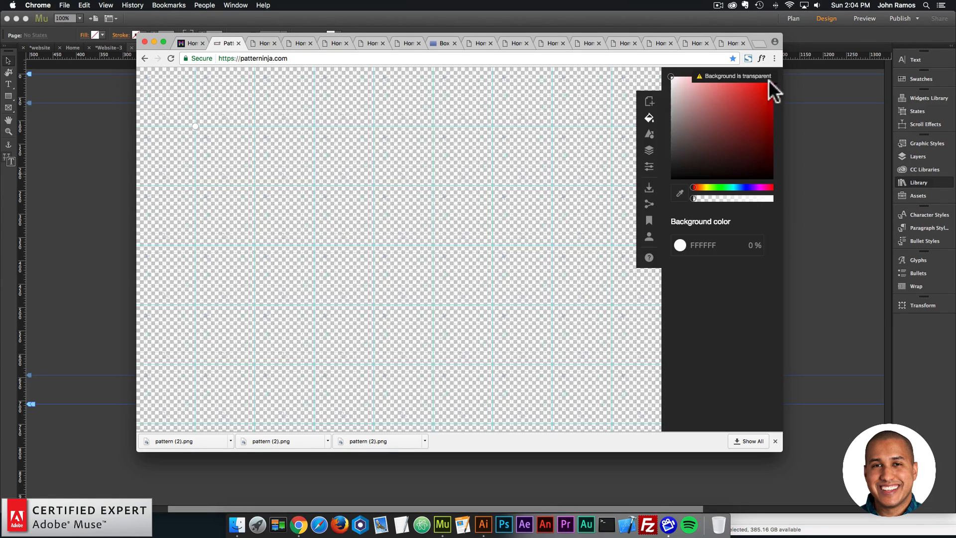
{"action": "left_click", "coordinate": [650, 120]}
{"action": "left_click", "coordinate": [772, 122]}
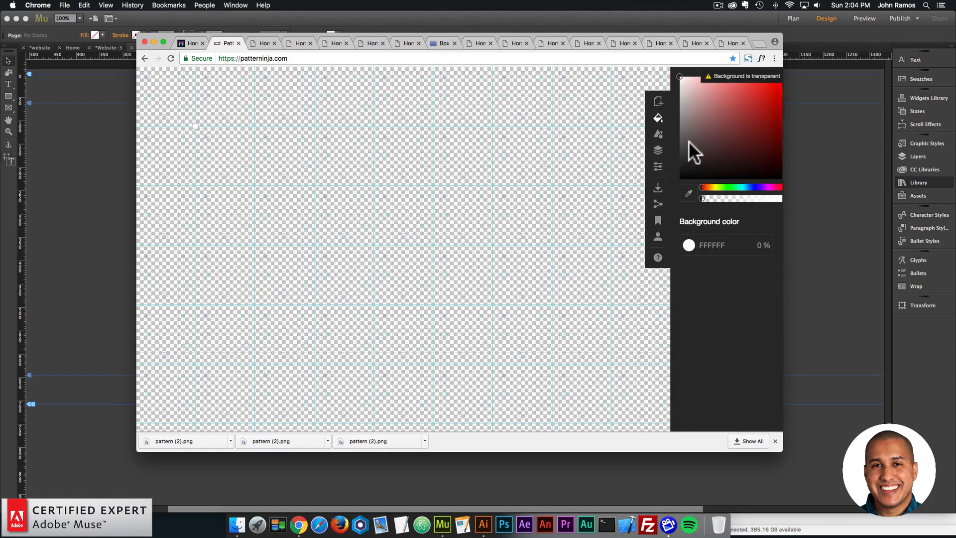
{"action": "left_click", "coordinate": [651, 136]}
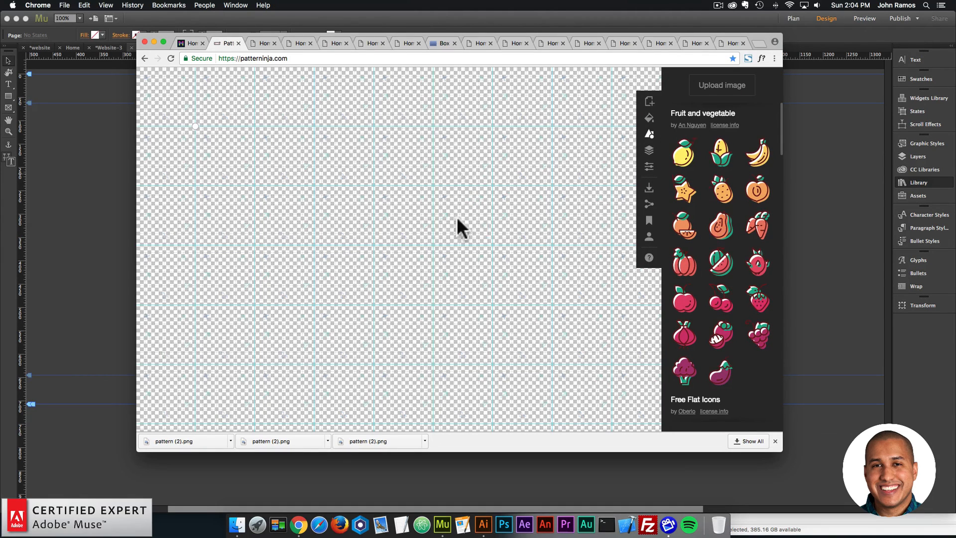
{"action": "left_click", "coordinate": [649, 151]}
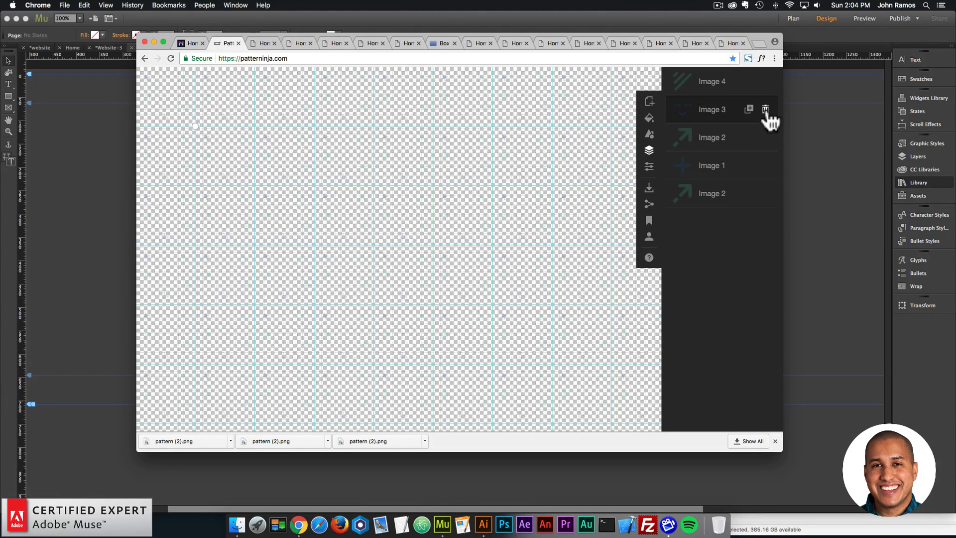
- Examine the pattern size and view settings at different zoom levels, and open the sign-in section for storing patterns
{"action": "left_click", "coordinate": [649, 167]}
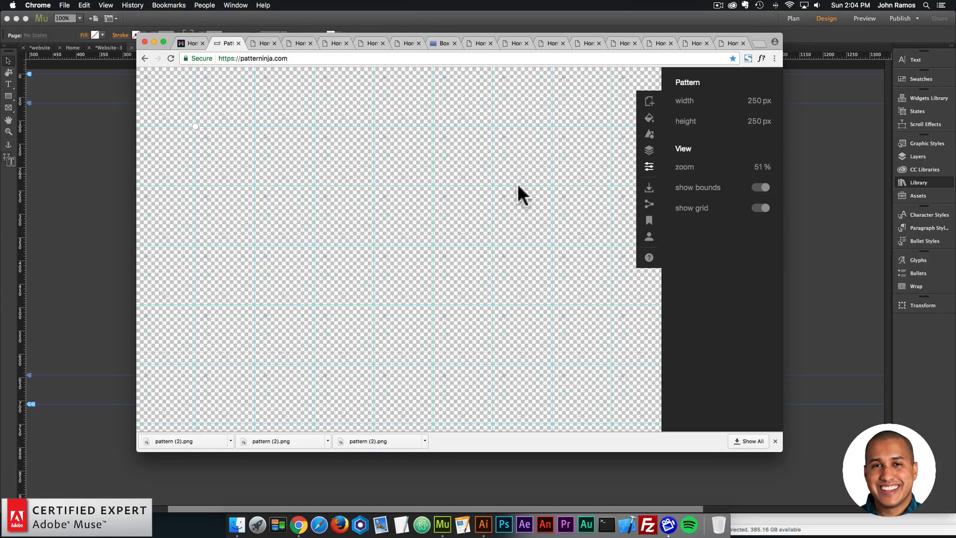
{"action": "scroll", "coordinate": [518, 184], "scroll_direction": "down", "scroll_amount": 2}
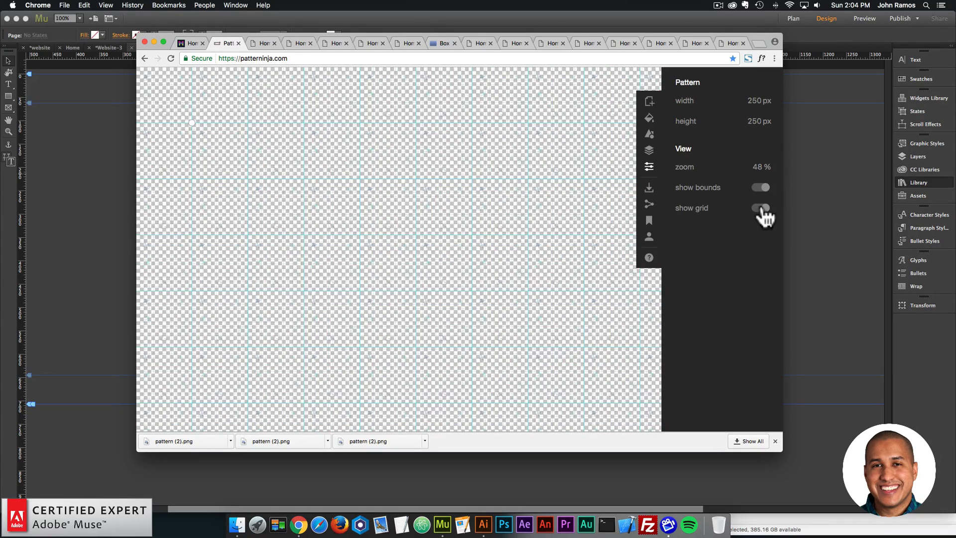
{"action": "scroll", "coordinate": [495, 169], "scroll_direction": "up", "scroll_amount": 2}
{"action": "scroll", "coordinate": [496, 172], "scroll_direction": "down", "scroll_amount": 3}
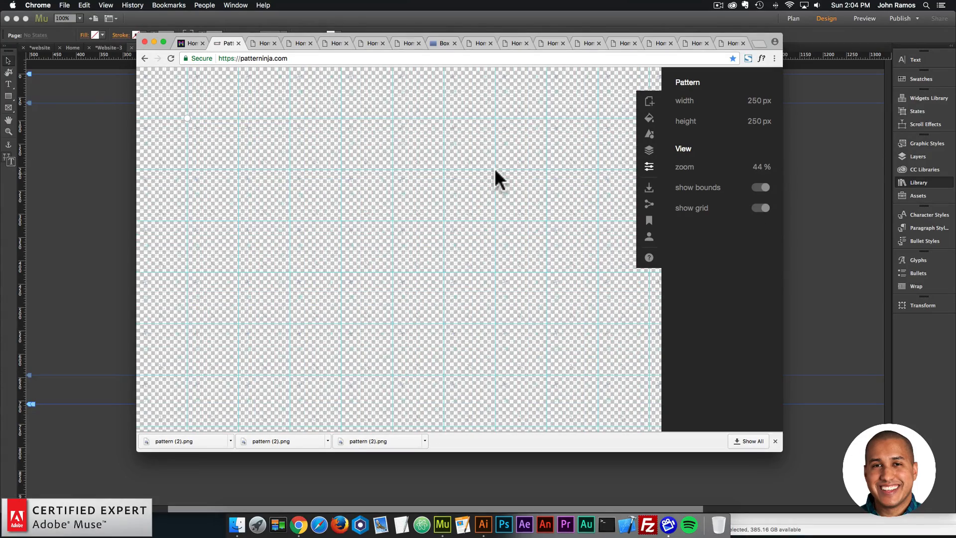
{"action": "scroll", "coordinate": [496, 171], "scroll_direction": "down", "scroll_amount": 3}
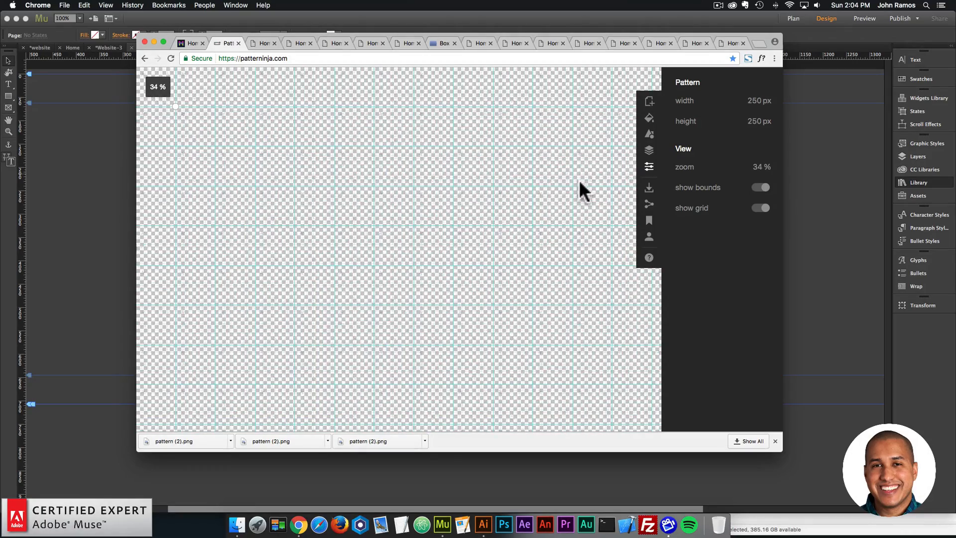
{"action": "scroll", "coordinate": [582, 180], "scroll_direction": "up", "scroll_amount": 1}
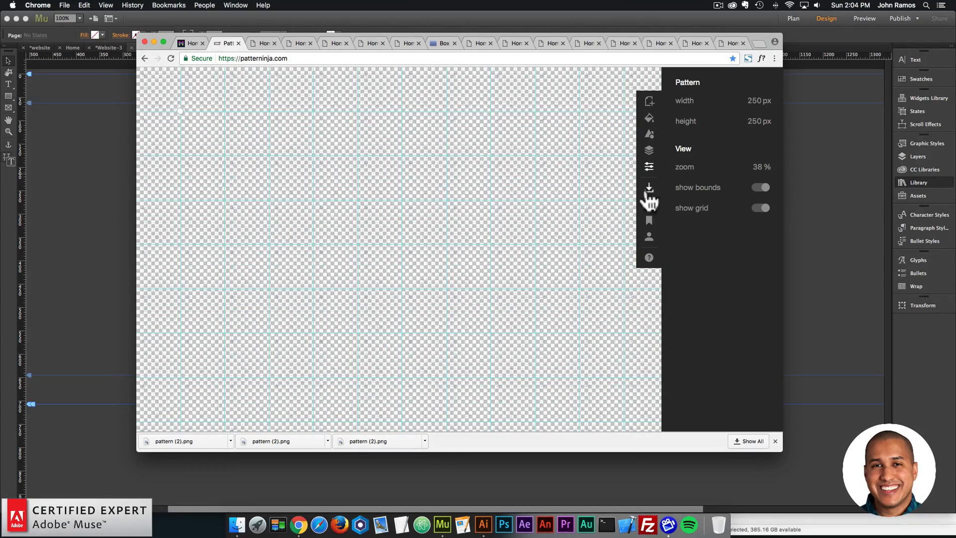
{"action": "left_click", "coordinate": [650, 238]}
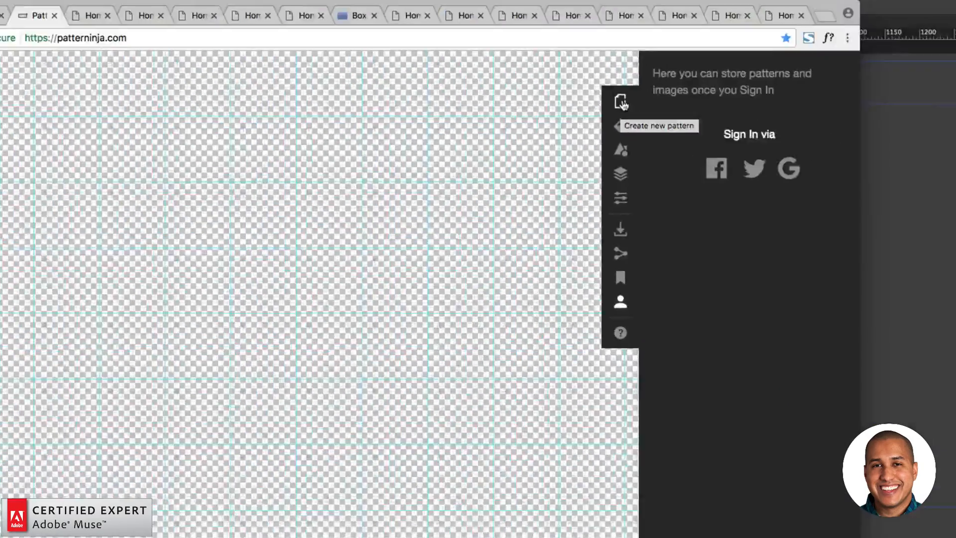
- Start a new pattern without saving the current one
{"action": "left_click", "coordinate": [623, 103]}
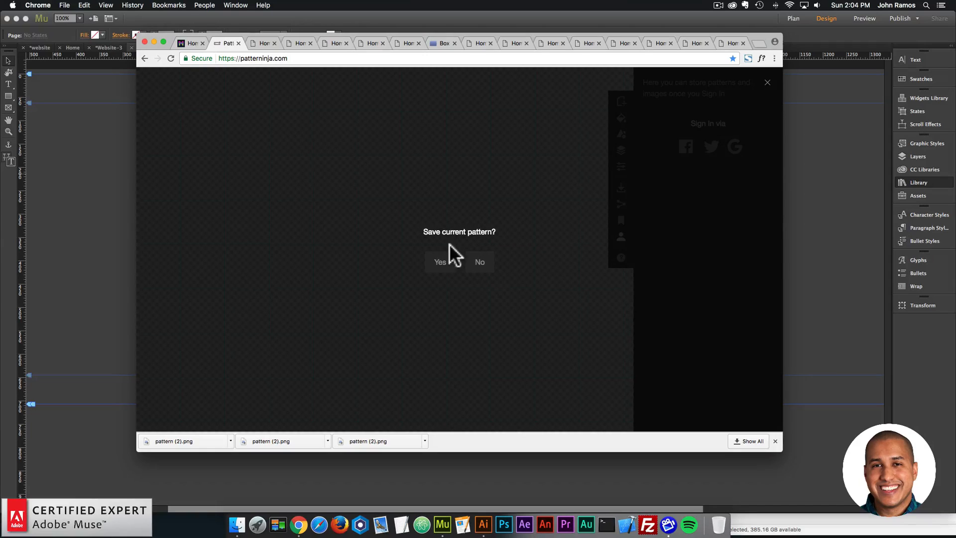
{"action": "left_click", "coordinate": [481, 264]}
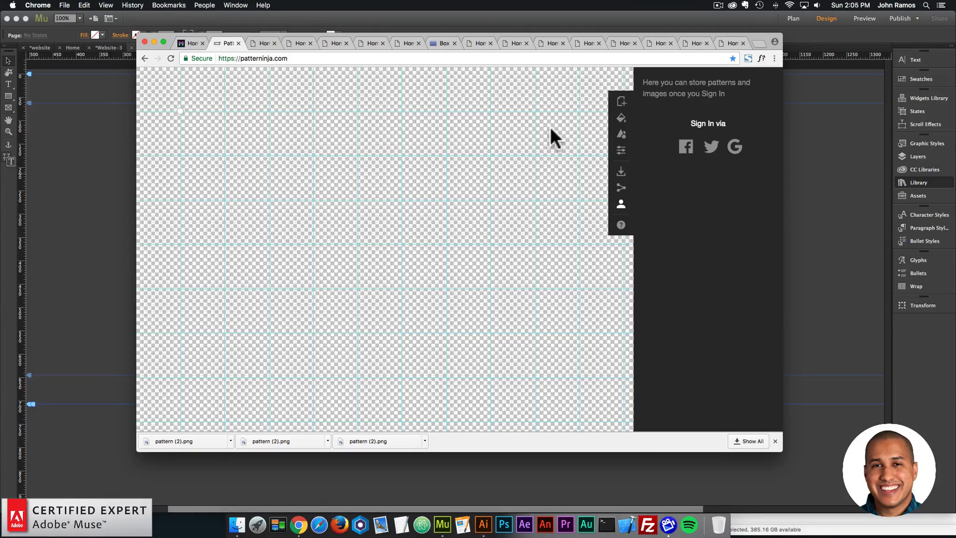
- Open museforyoushop.com in a new browser tab and follow its subscription offer to the widget shop
{"action": "left_click", "coordinate": [753, 43]}
{"action": "type", "text": "museforyoushop.com"}
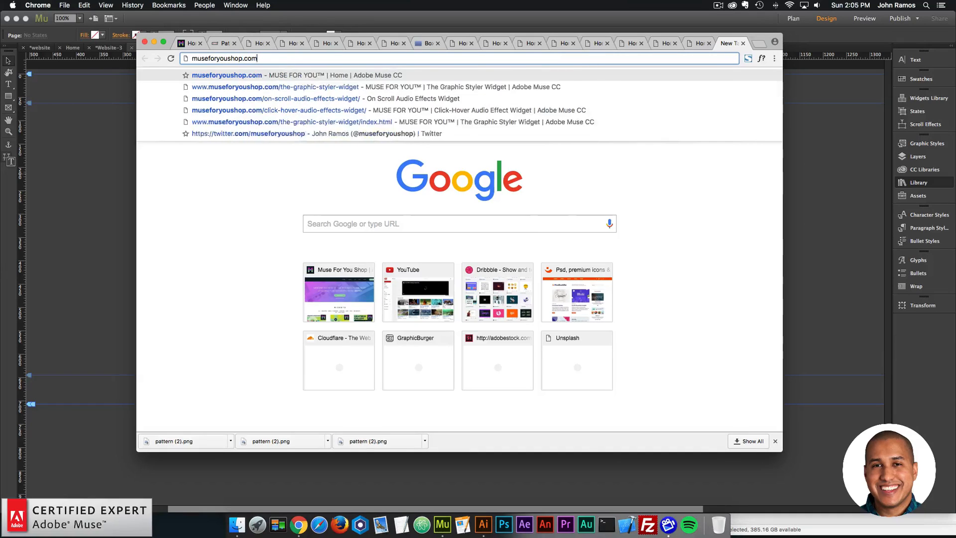
{"action": "key", "text": "Return"}
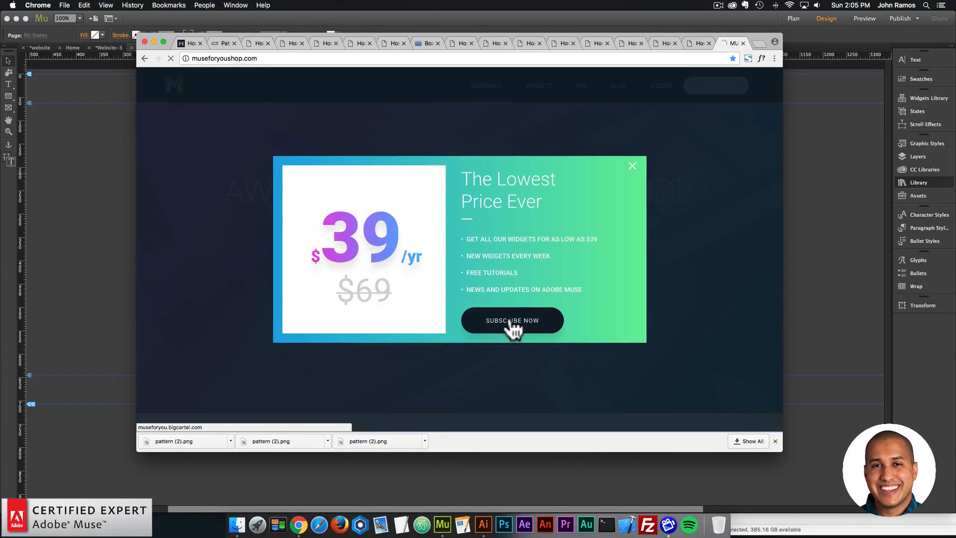
{"action": "left_click", "coordinate": [513, 327]}
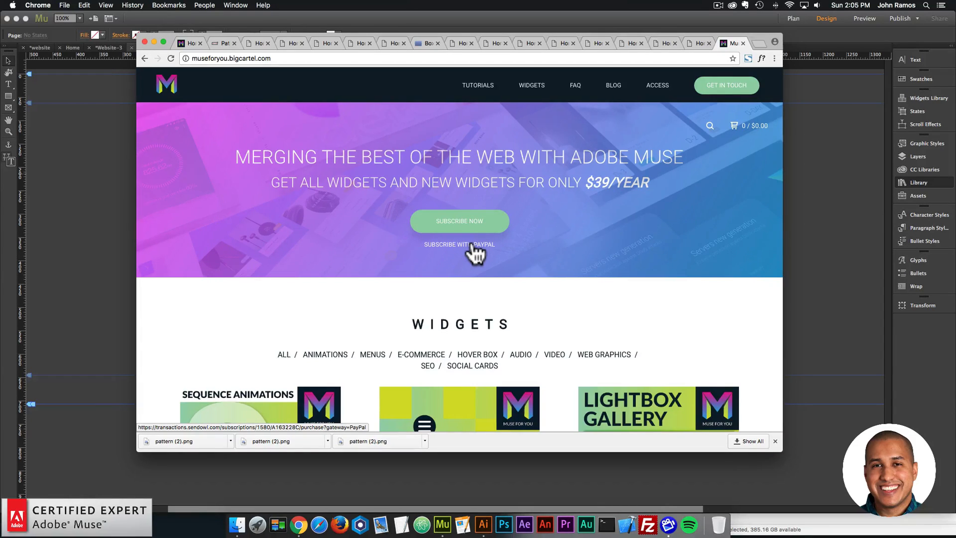
- Examine the range of Adobe Muse widgets and their prices in the shop's catalog
{"action": "scroll", "coordinate": [474, 253], "scroll_direction": "down", "scroll_amount": 5}
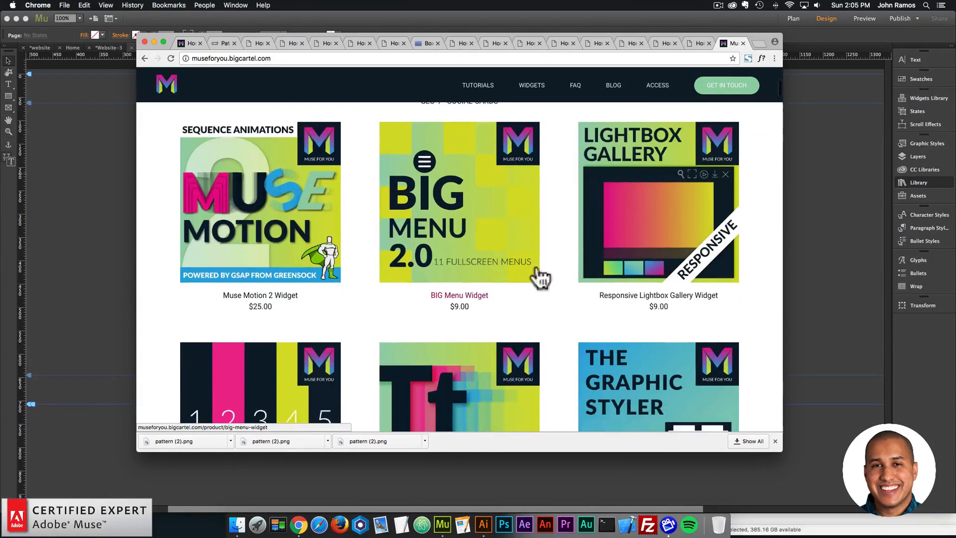
{"action": "scroll", "coordinate": [664, 327], "scroll_direction": "down", "scroll_amount": 2}
{"action": "scroll", "coordinate": [664, 329], "scroll_direction": "down", "scroll_amount": 15}
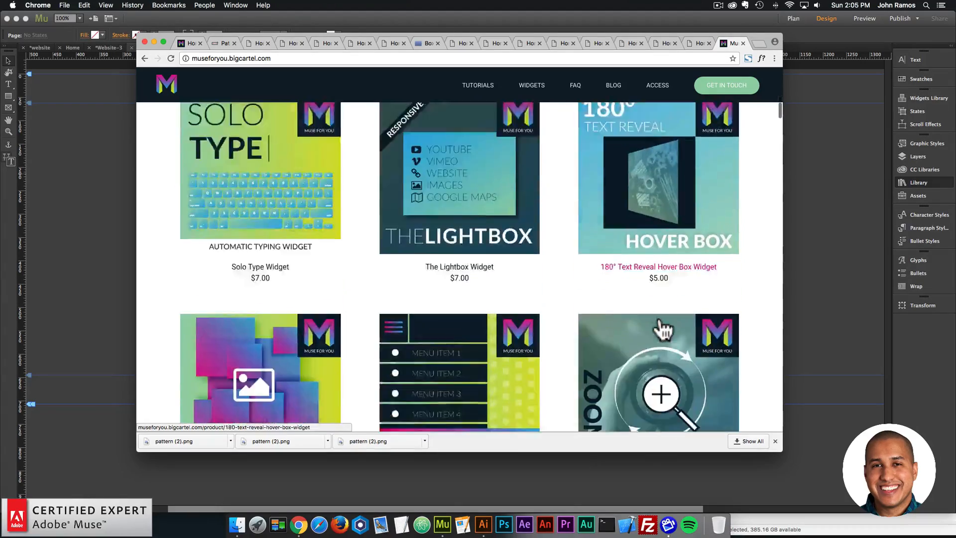
{"action": "scroll", "coordinate": [659, 324], "scroll_direction": "down", "scroll_amount": 12}
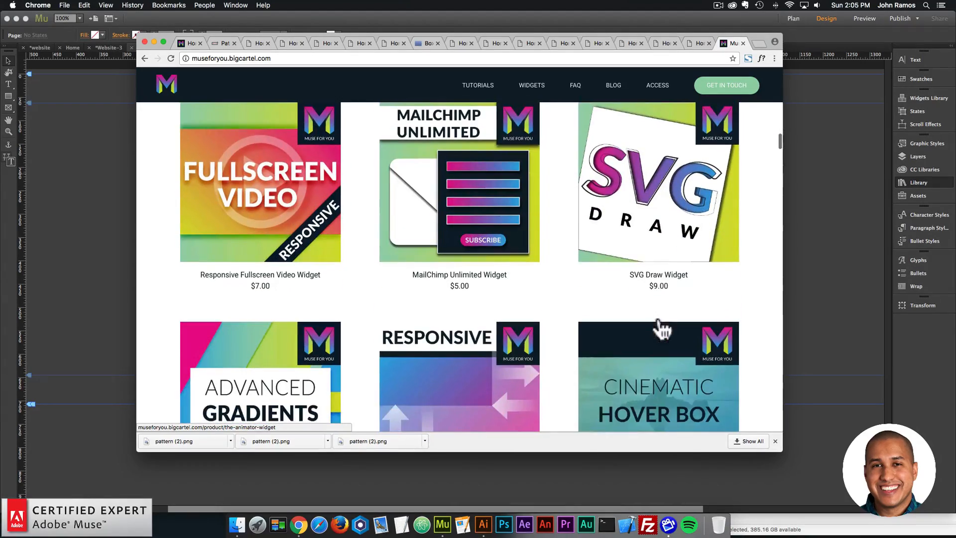
{"action": "scroll", "coordinate": [595, 267], "scroll_direction": "down", "scroll_amount": 2}
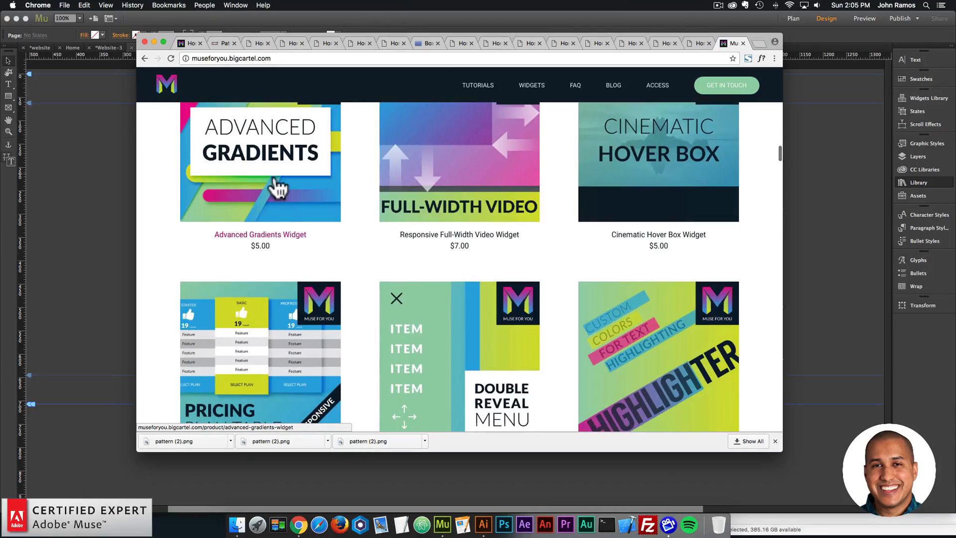
{"action": "scroll", "coordinate": [277, 188], "scroll_direction": "up", "scroll_amount": 5}
{"action": "left_click_drag", "start_coordinate": [273, 33], "coordinate": [314, 42]}
{"action": "scroll", "coordinate": [593, 256], "scroll_direction": "up", "scroll_amount": 10}
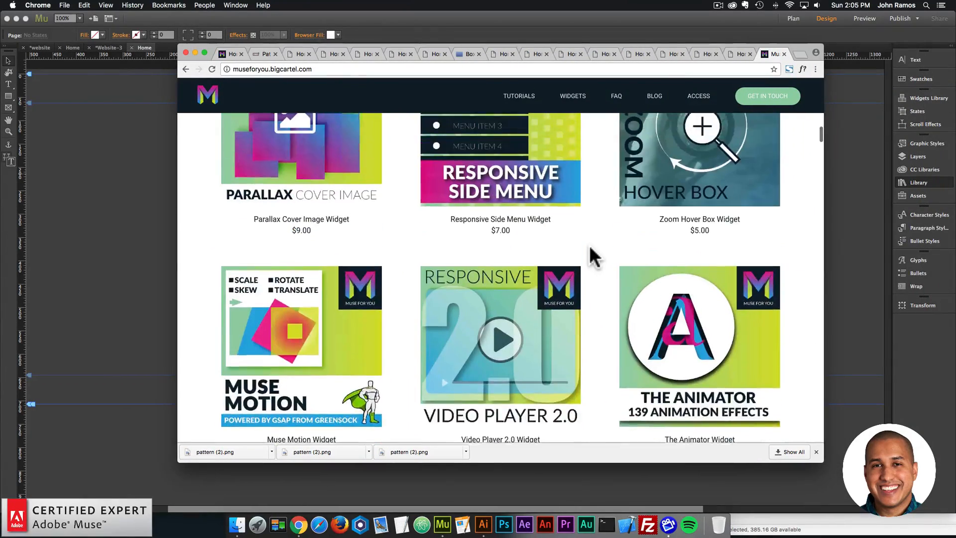
{"action": "scroll", "coordinate": [593, 257], "scroll_direction": "up", "scroll_amount": 8}
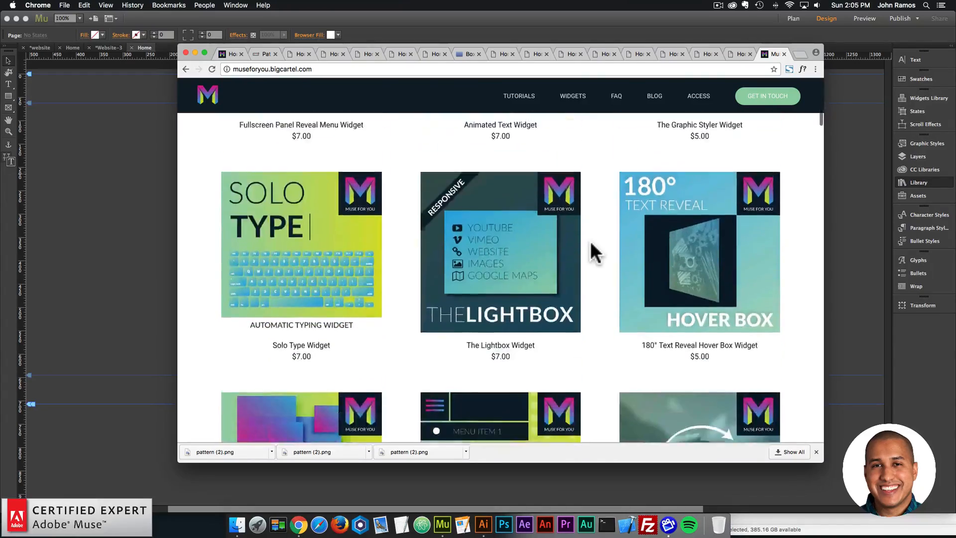
{"action": "scroll", "coordinate": [591, 240], "scroll_direction": "down", "scroll_amount": 15}
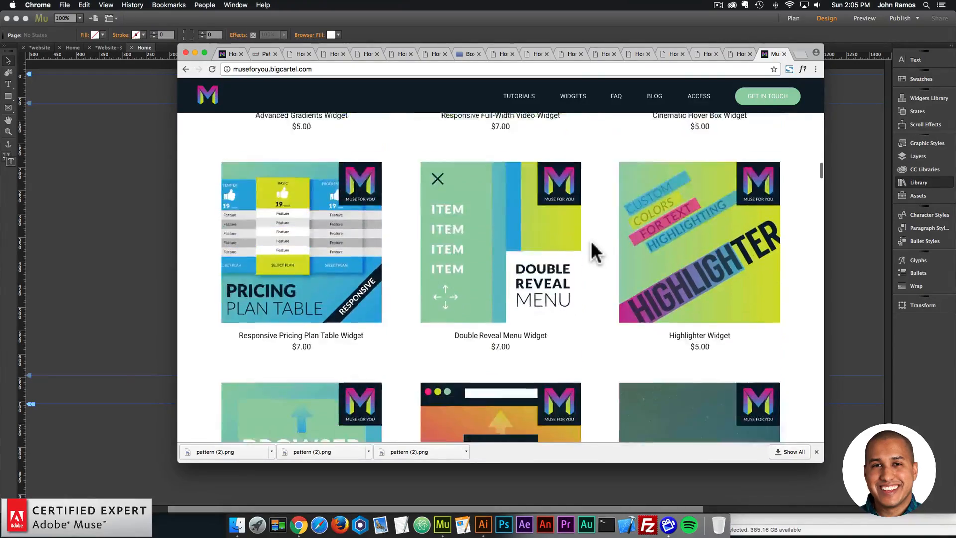
{"action": "scroll", "coordinate": [590, 244], "scroll_direction": "down", "scroll_amount": 5}
{"action": "scroll", "coordinate": [359, 256], "scroll_direction": "down", "scroll_amount": 9}
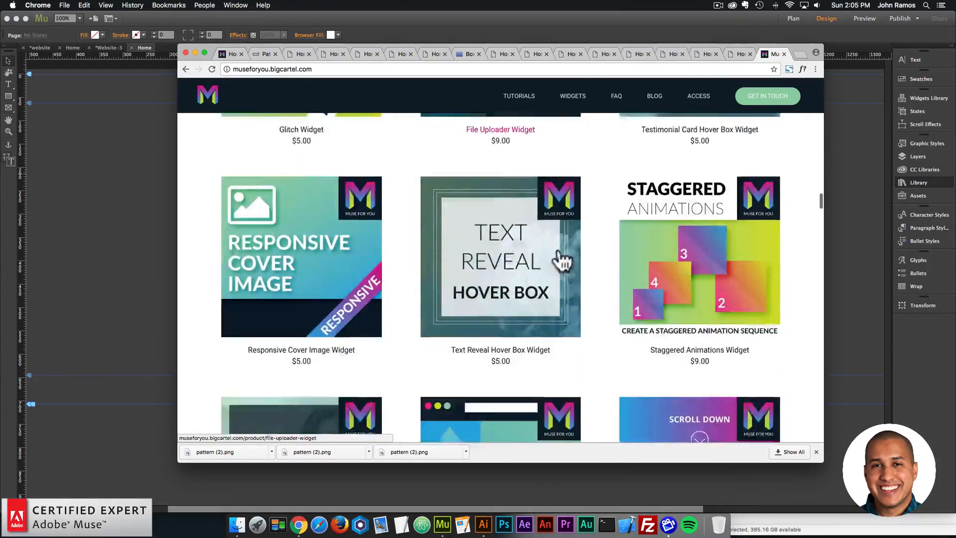
{"action": "scroll", "coordinate": [563, 260], "scroll_direction": "down", "scroll_amount": 20}
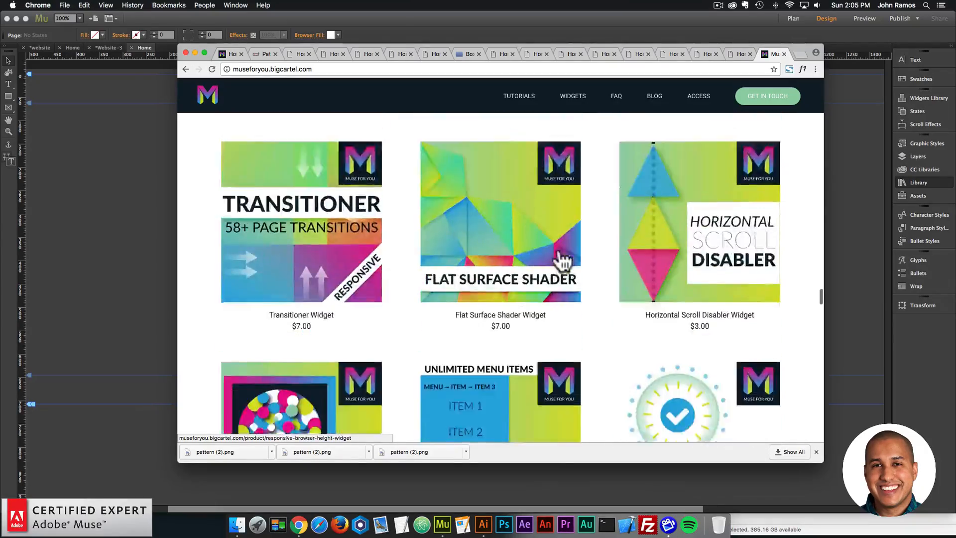
{"action": "scroll", "coordinate": [563, 260], "scroll_direction": "down", "scroll_amount": 20}
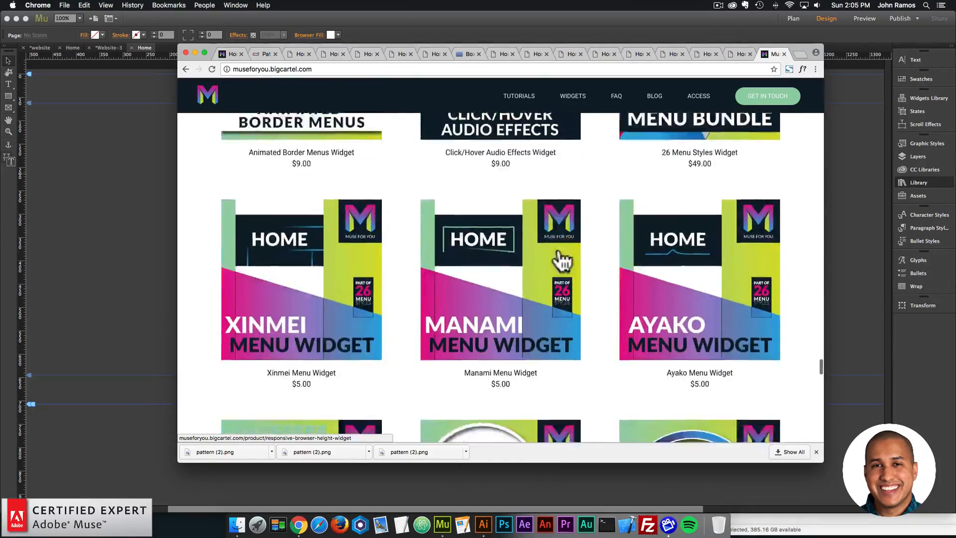
{"action": "scroll", "coordinate": [563, 260], "scroll_direction": "down", "scroll_amount": 15}
{"action": "scroll", "coordinate": [563, 260], "scroll_direction": "up", "scroll_amount": 3}
{"action": "scroll", "coordinate": [563, 260], "scroll_direction": "down", "scroll_amount": 12}
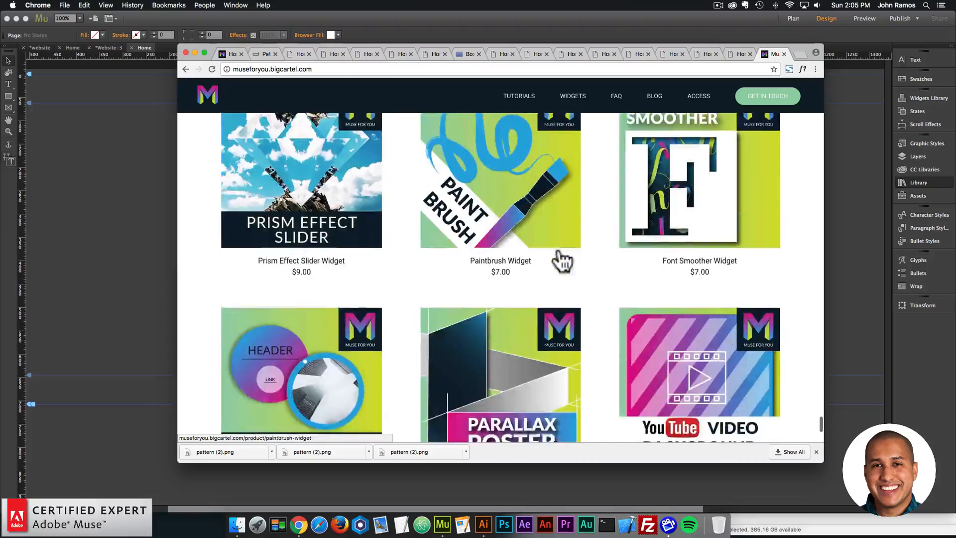
- Return to the upper rows of the widget catalog and open the product page of The Graphic Styler Widget
{"action": "scroll", "coordinate": [563, 260], "scroll_direction": "up", "scroll_amount": 3}
{"action": "scroll", "coordinate": [691, 277], "scroll_direction": "up", "scroll_amount": 10}
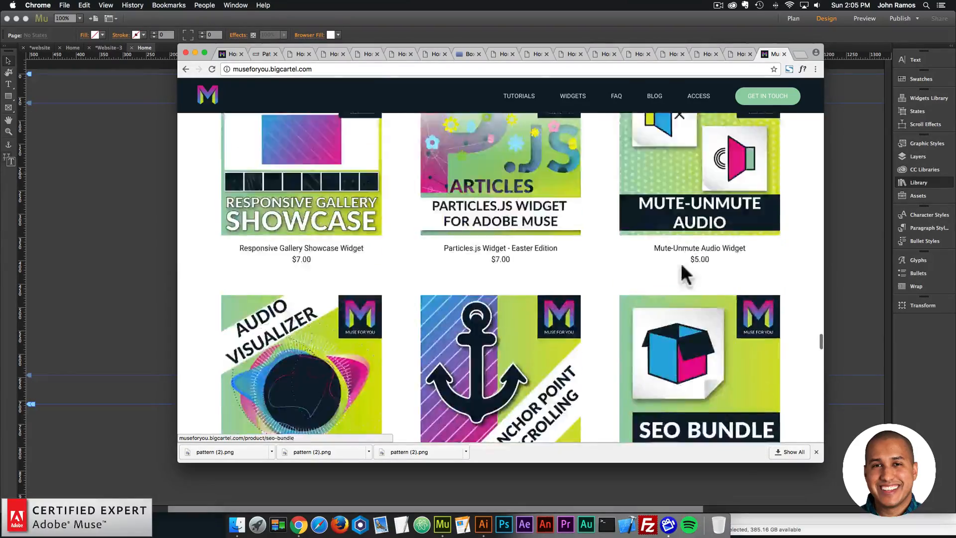
{"action": "scroll", "coordinate": [684, 274], "scroll_direction": "up", "scroll_amount": 20}
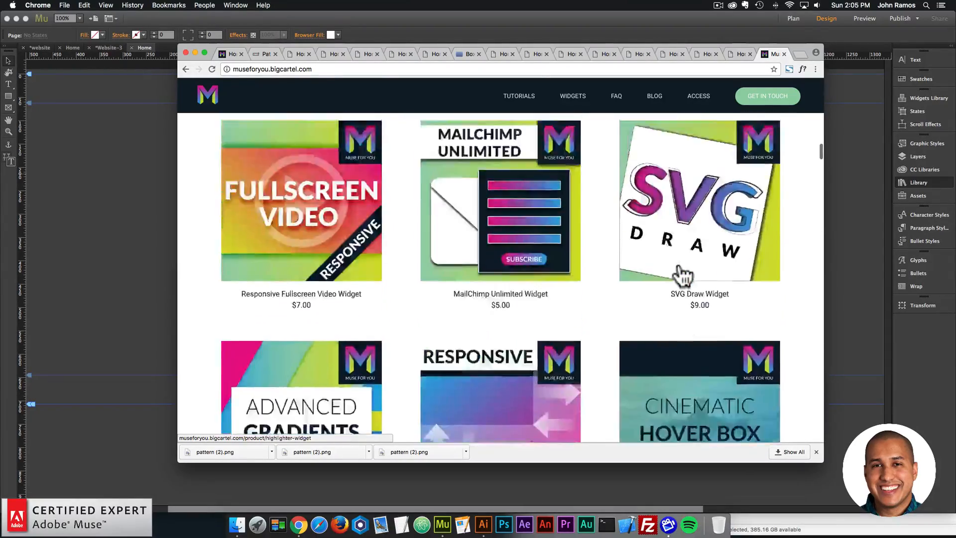
{"action": "scroll", "coordinate": [683, 275], "scroll_direction": "up", "scroll_amount": 15}
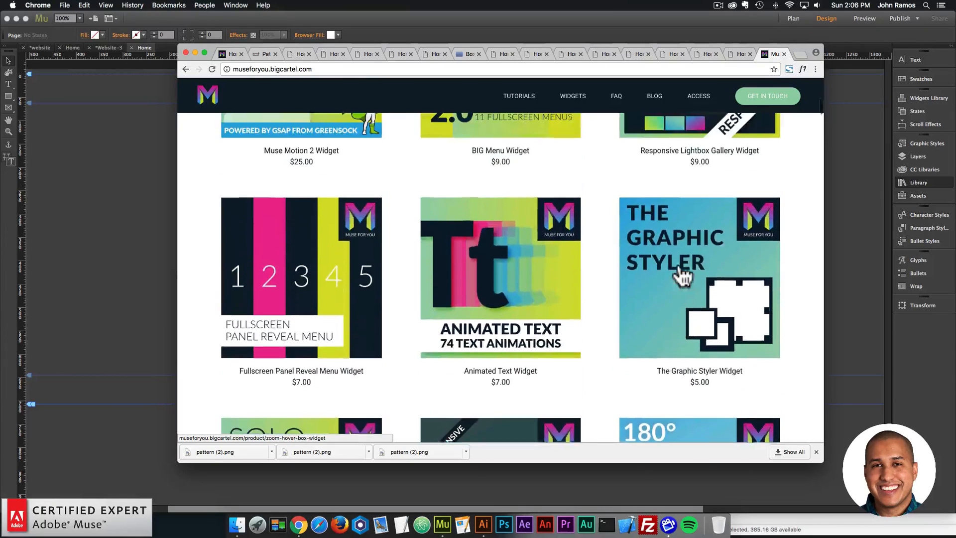
{"action": "left_click", "coordinate": [683, 275]}
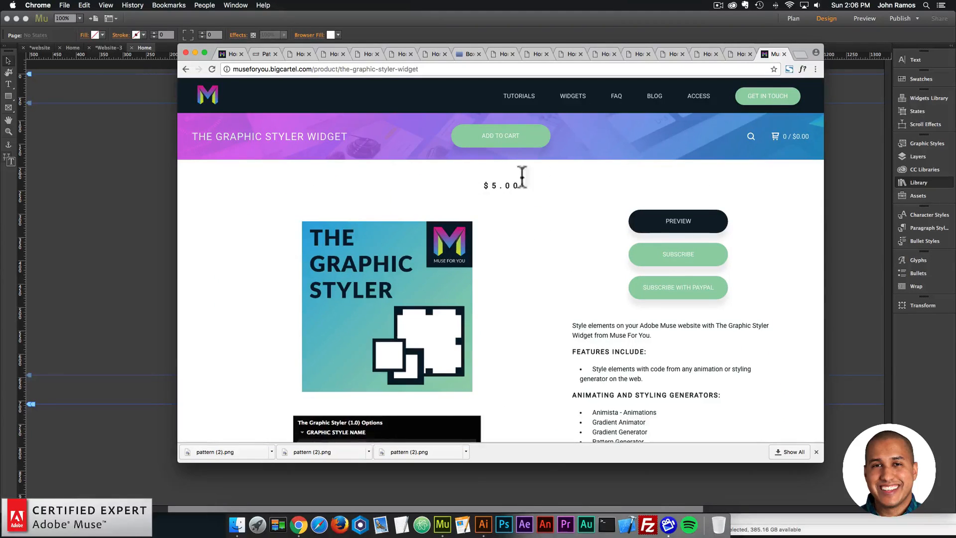